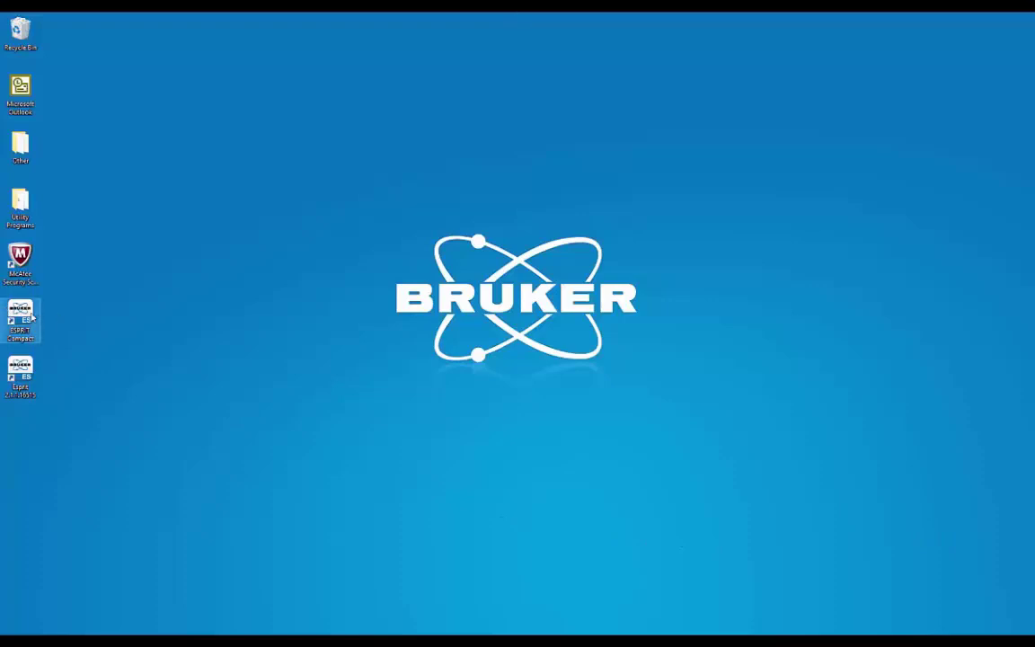
# Launch ESPRIT Compact, log in, and maximize the main window.
pyautogui.doubleClick(33, 316)
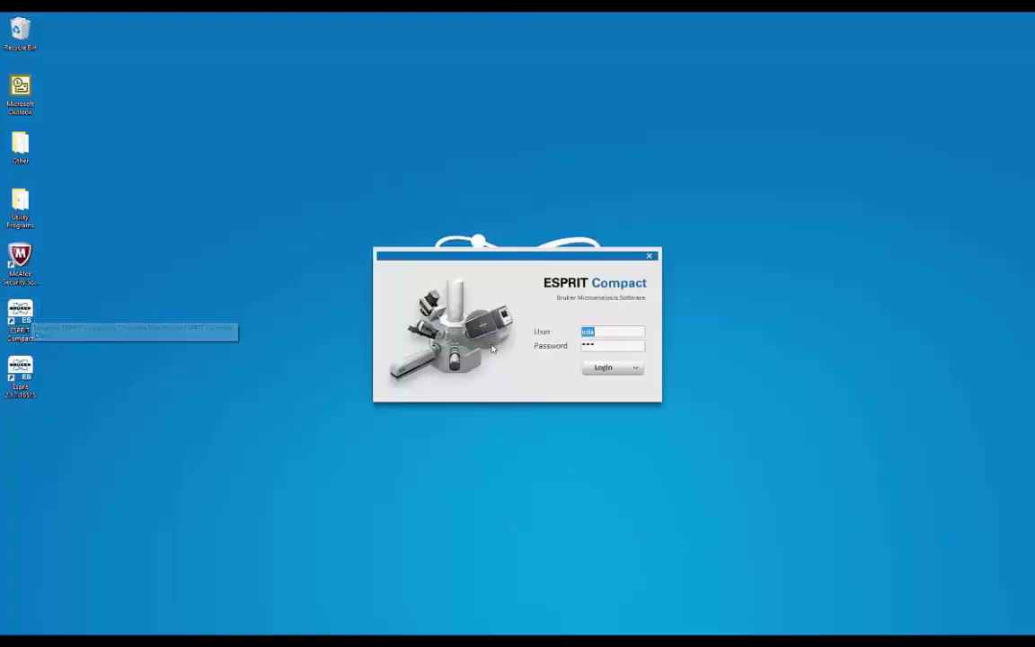
pyautogui.click(605, 371)
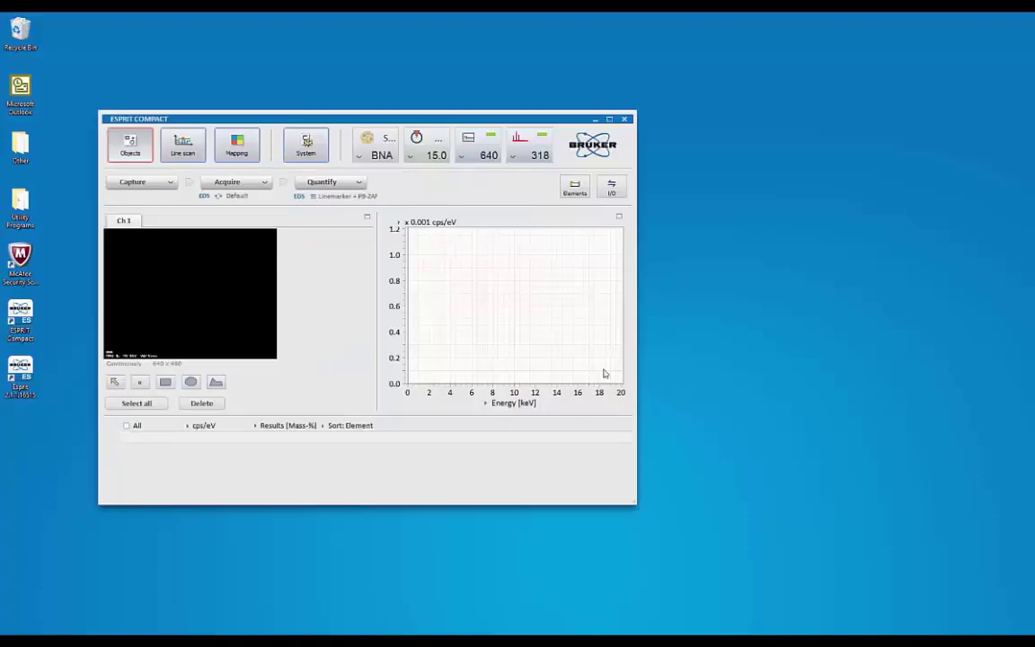
pyautogui.click(608, 120)
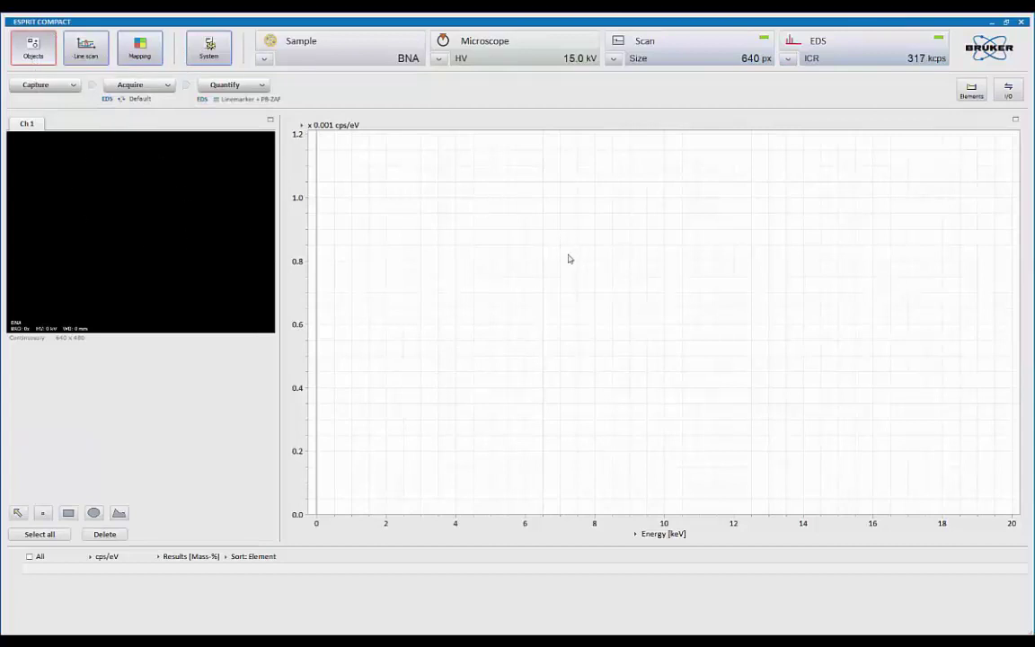
# View the Line scan workspace, then switch to the Mapping workspace.
pyautogui.click(76, 54)
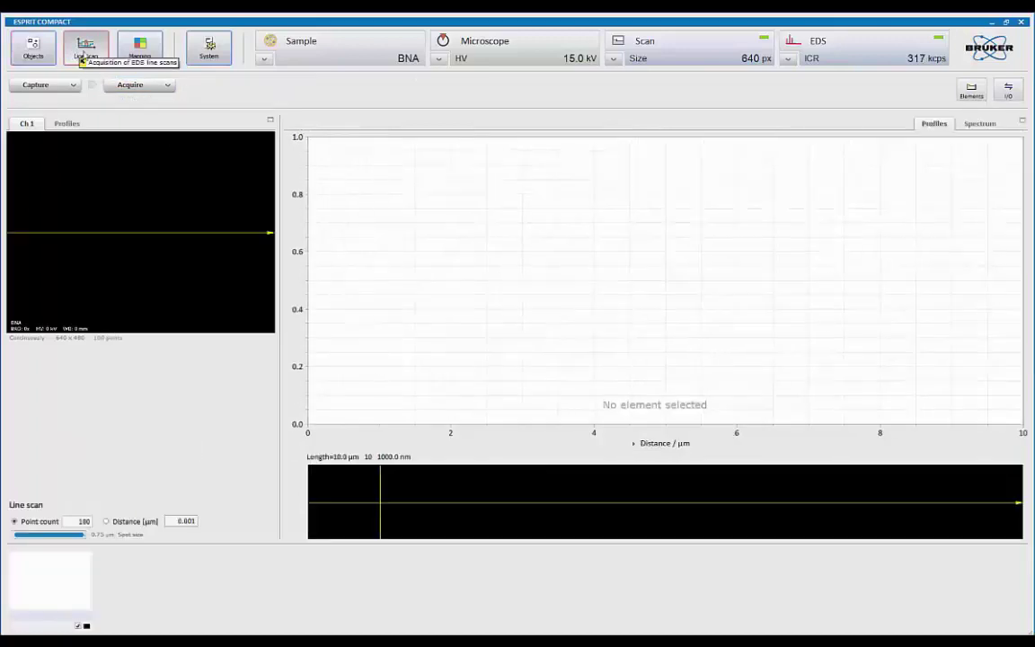
pyautogui.click(154, 52)
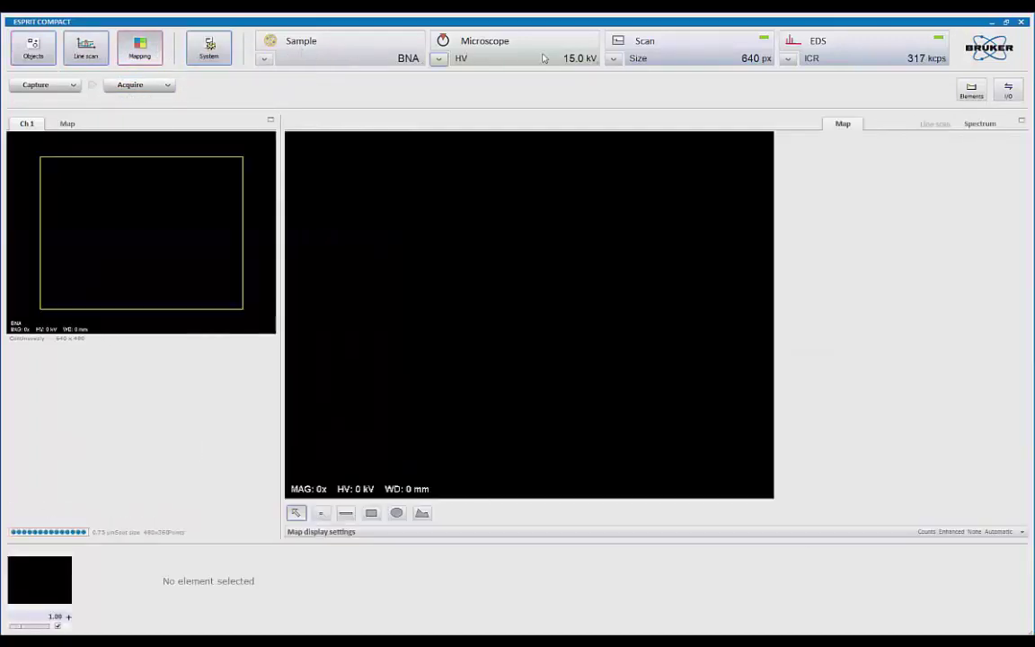
pyautogui.click(265, 60)
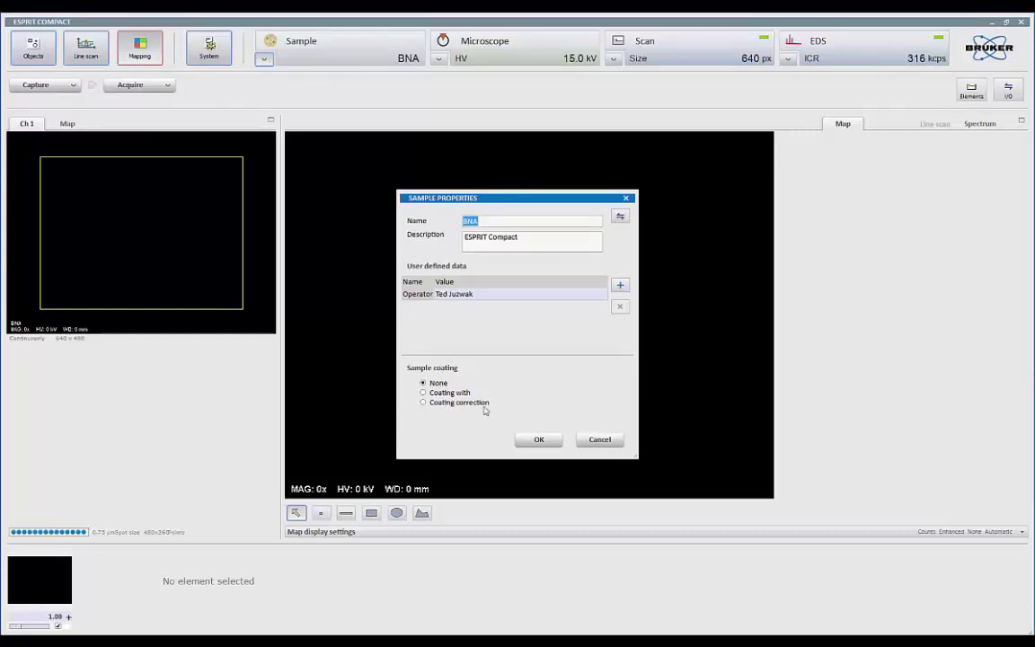
pyautogui.click(545, 444)
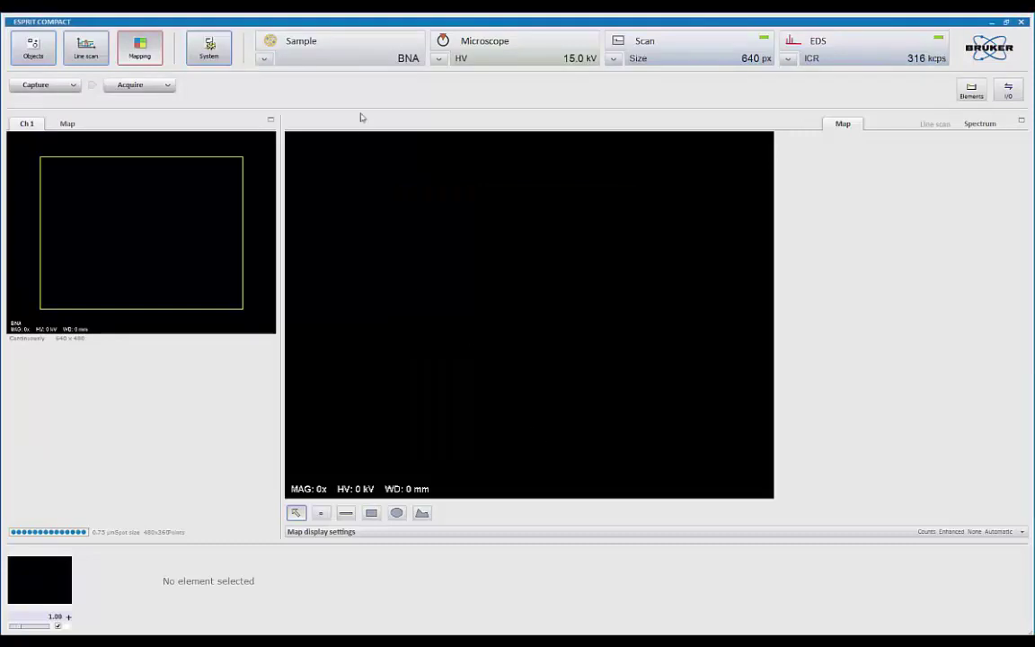
pyautogui.click(440, 59)
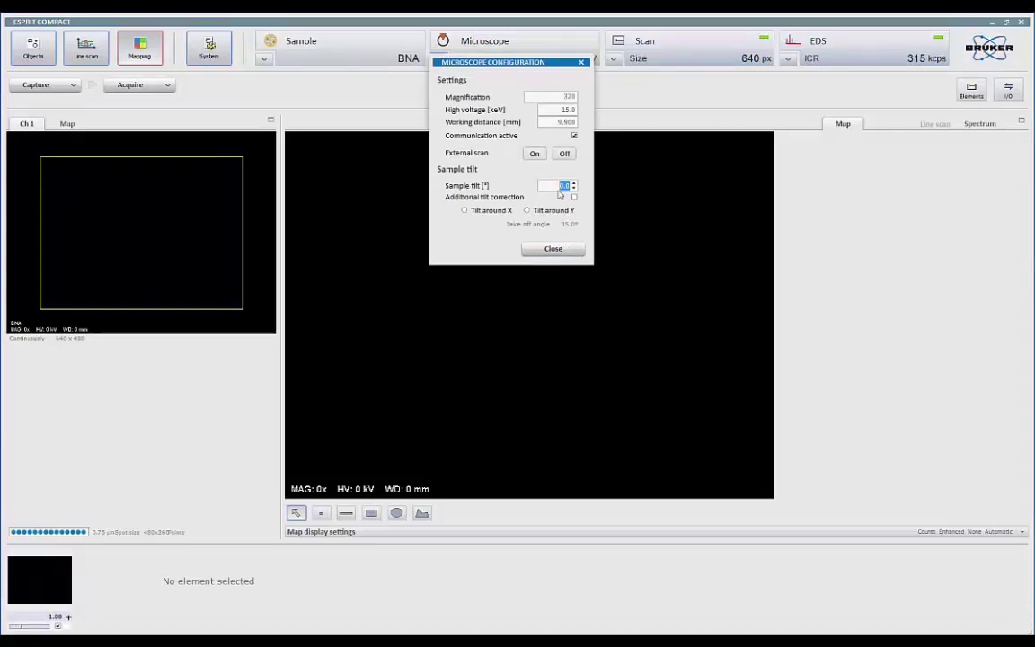
pyautogui.click(582, 62)
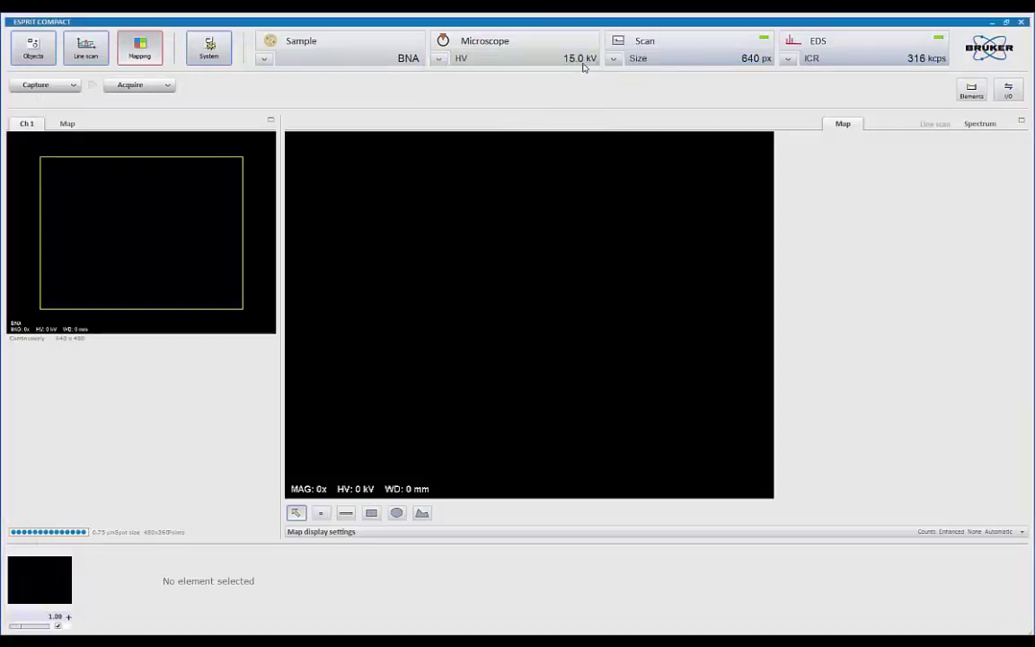
# Set the imaging line average to 1 in the Scan configuration and close it.
pyautogui.click(613, 61)
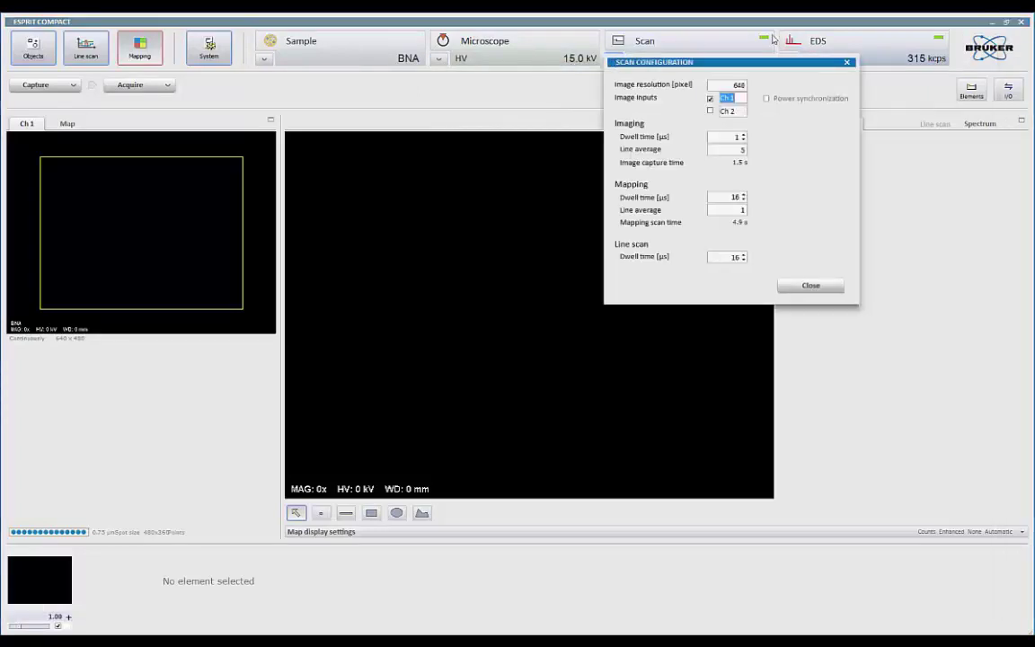
pyautogui.click(729, 83)
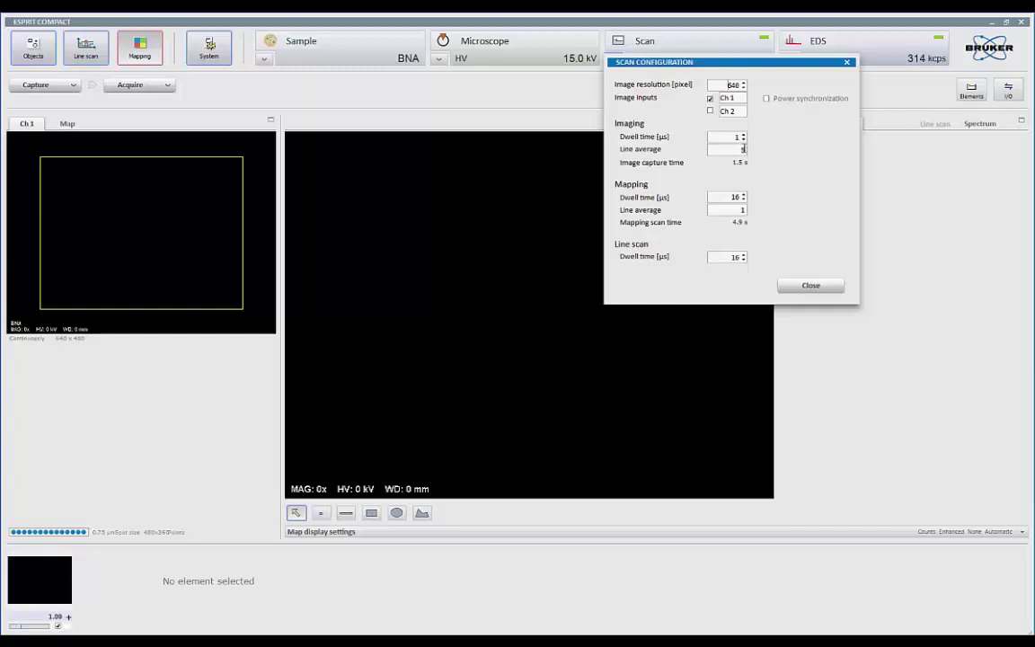
pyautogui.click(738, 149)
pyautogui.write('1')
pyautogui.click(789, 285)
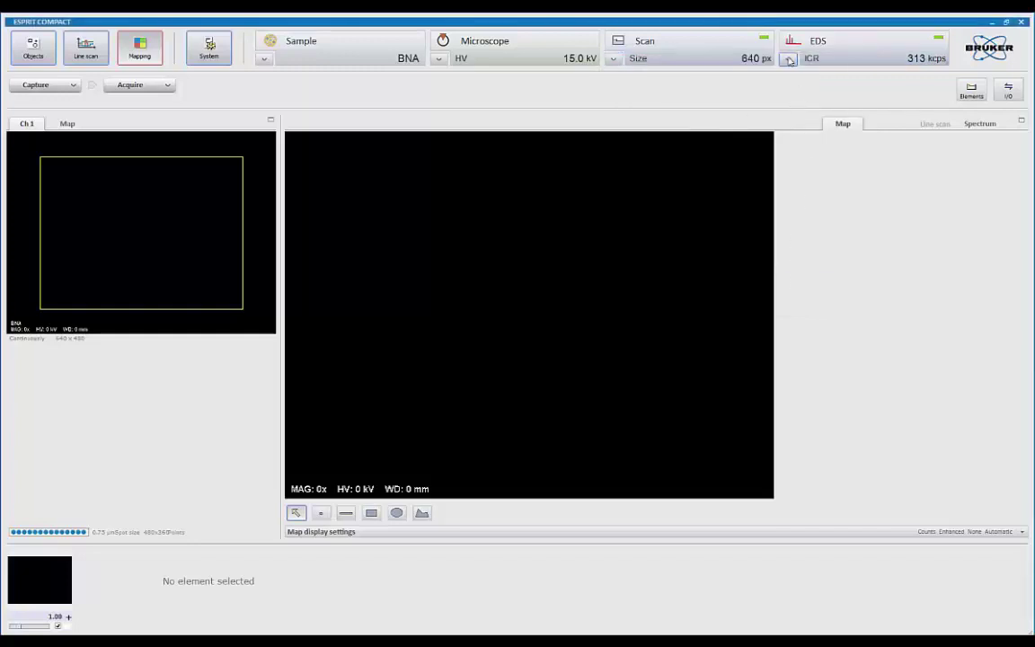
pyautogui.click(789, 60)
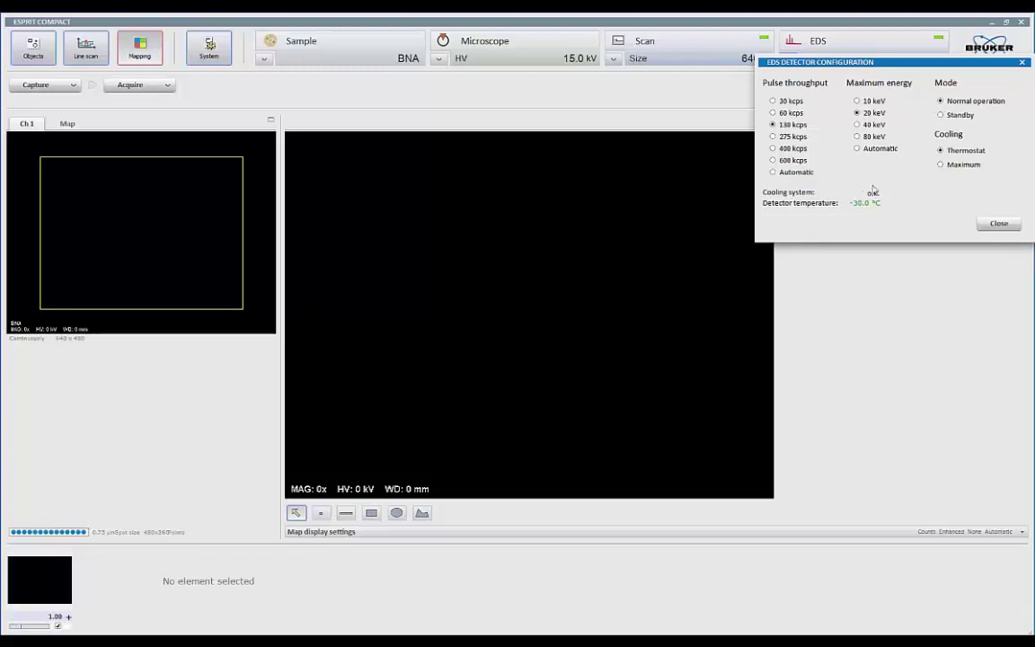
pyautogui.click(1010, 225)
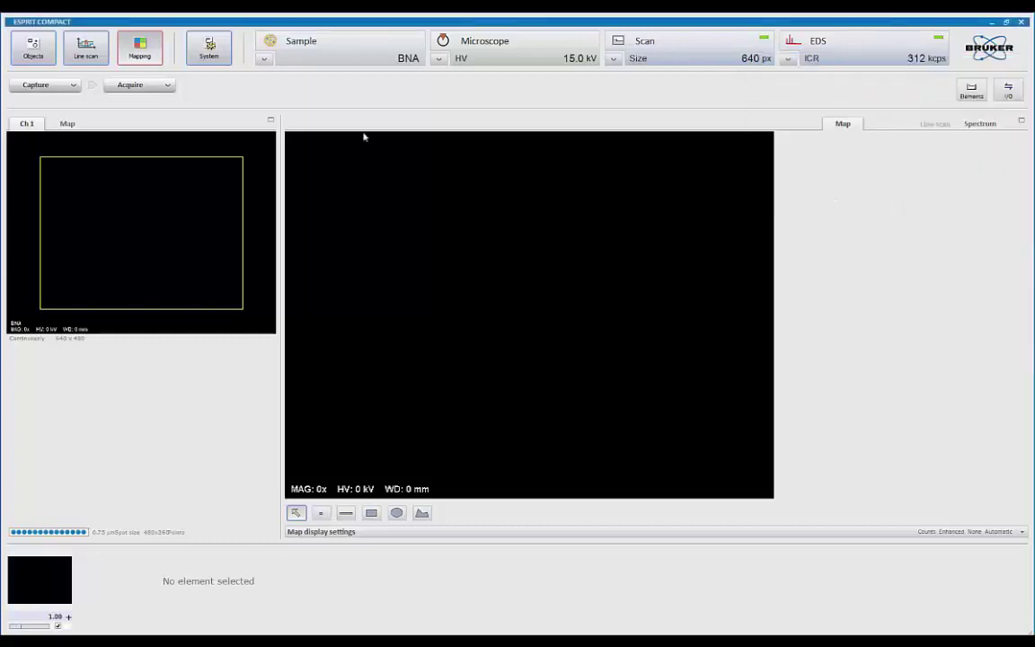
# Open the Objects template from System > Appearance > Report in the report editor.
pyautogui.click(219, 56)
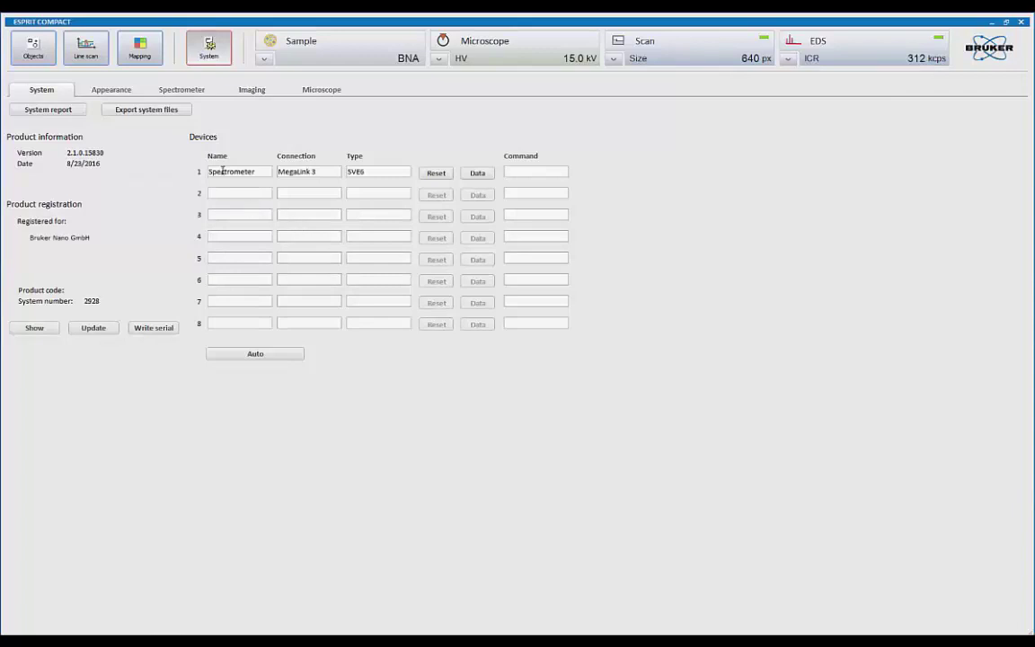
pyautogui.click(115, 90)
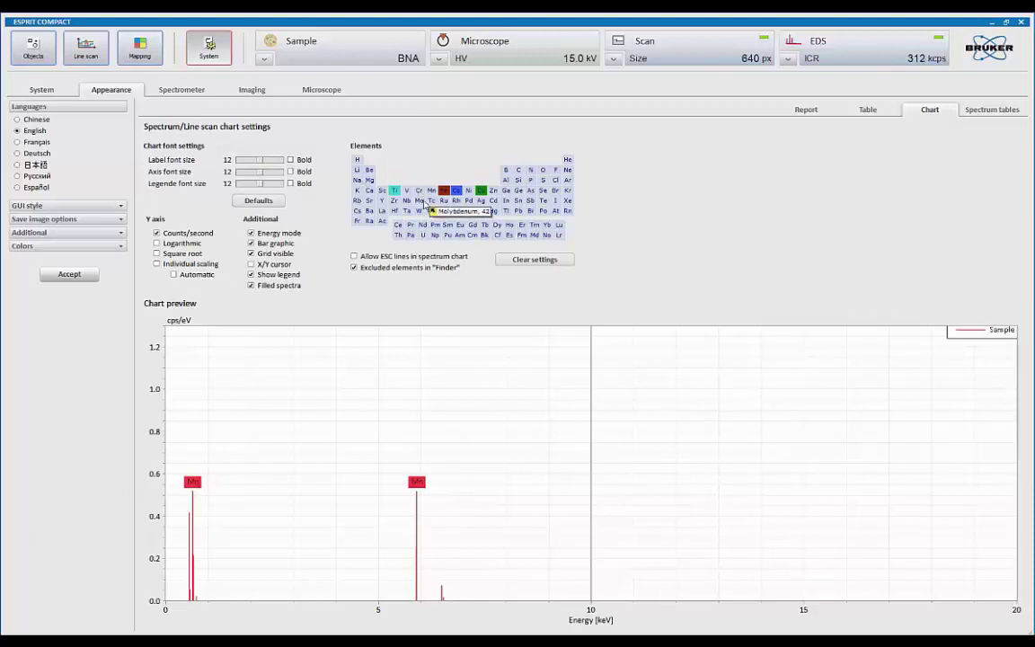
pyautogui.click(811, 111)
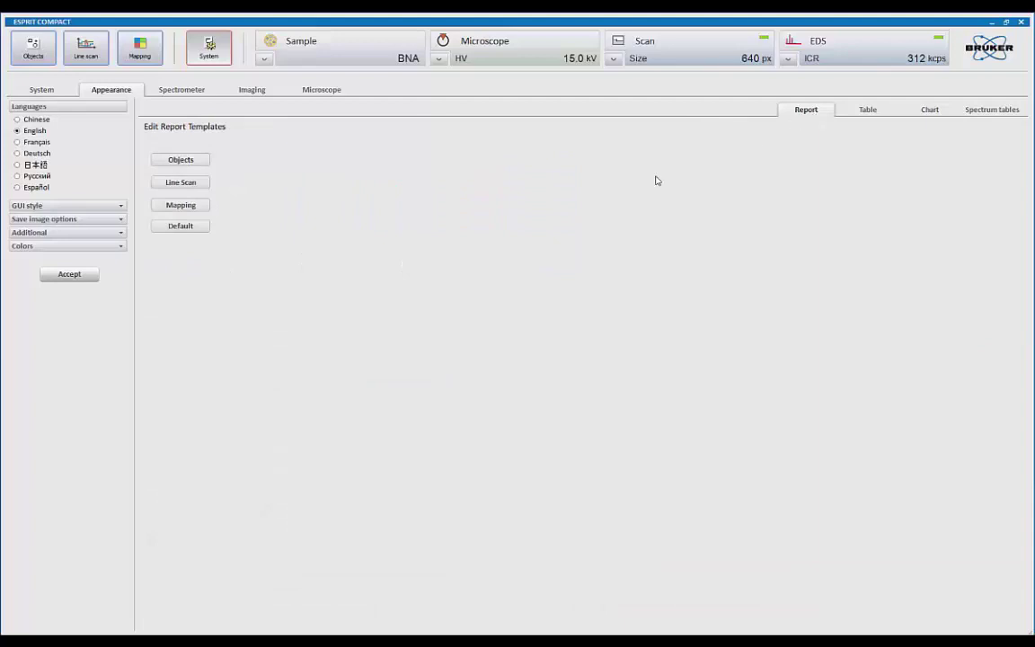
pyautogui.click(184, 168)
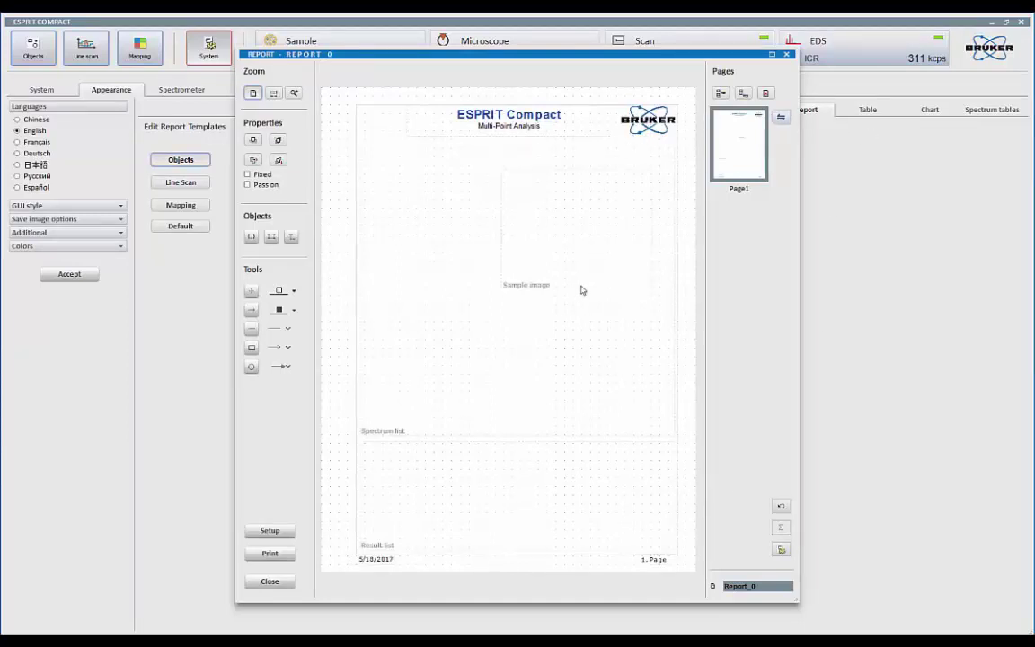
# Close the report editor and review the Table, Chart, then Spectrum tables appearance settings.
pyautogui.click(787, 55)
pyautogui.click(867, 111)
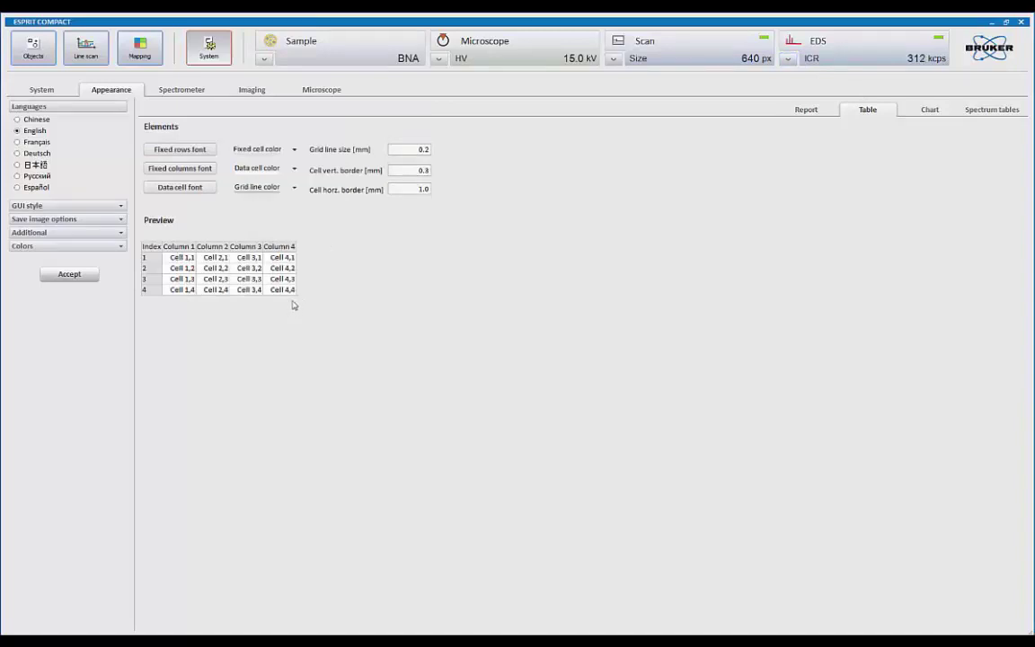
pyautogui.click(928, 110)
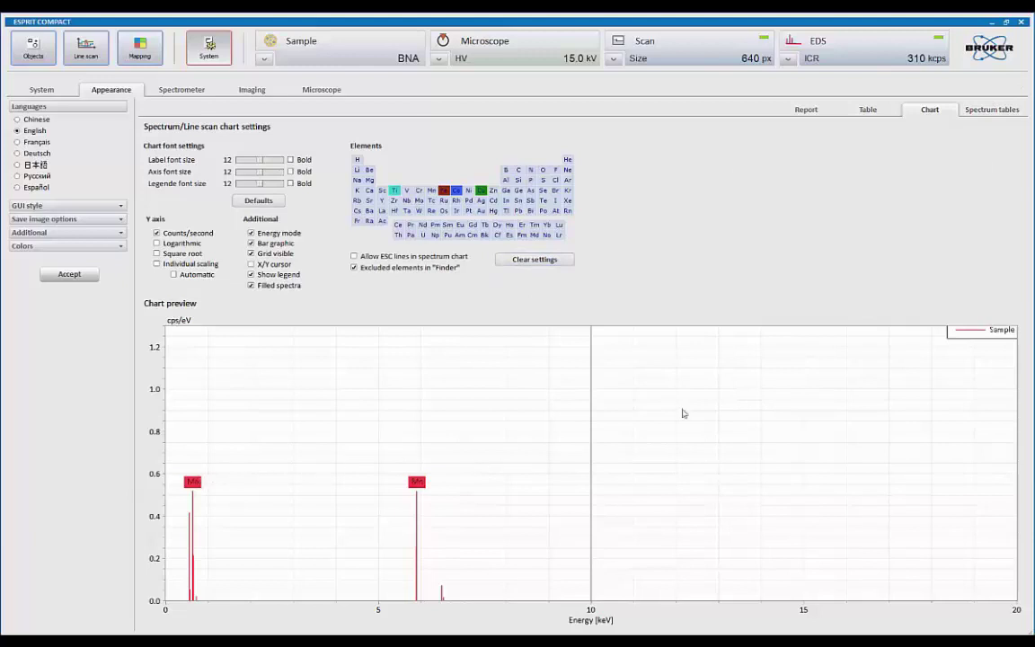
pyautogui.click(992, 109)
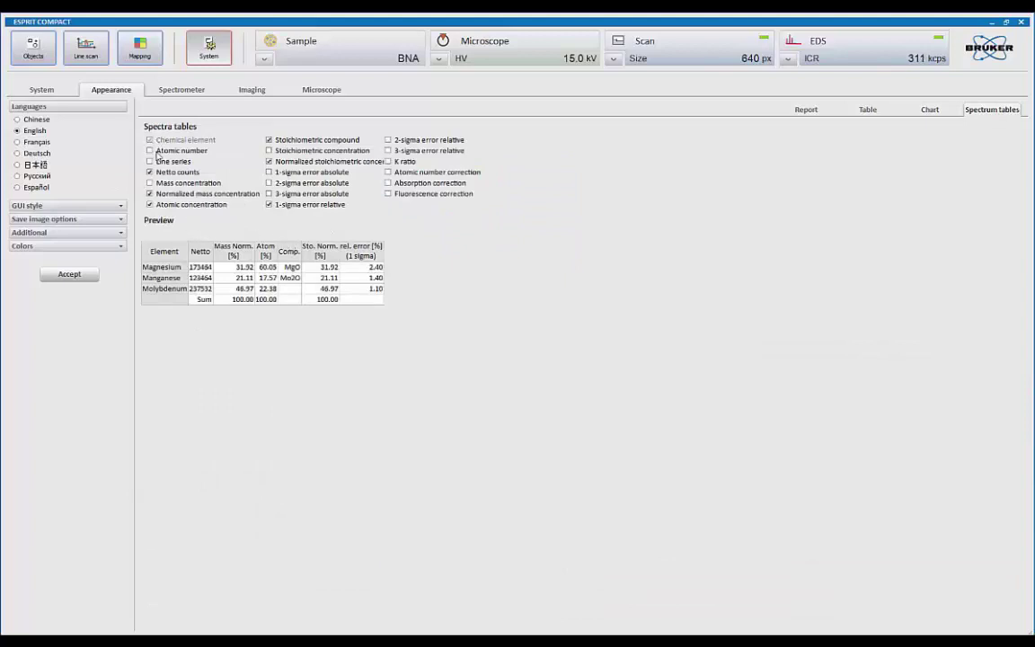
# Try adding Atomic number and Mass concentration columns, remove both, and accept the settings.
pyautogui.click(152, 149)
pyautogui.click(154, 150)
pyautogui.click(151, 183)
pyautogui.click(163, 184)
pyautogui.click(69, 274)
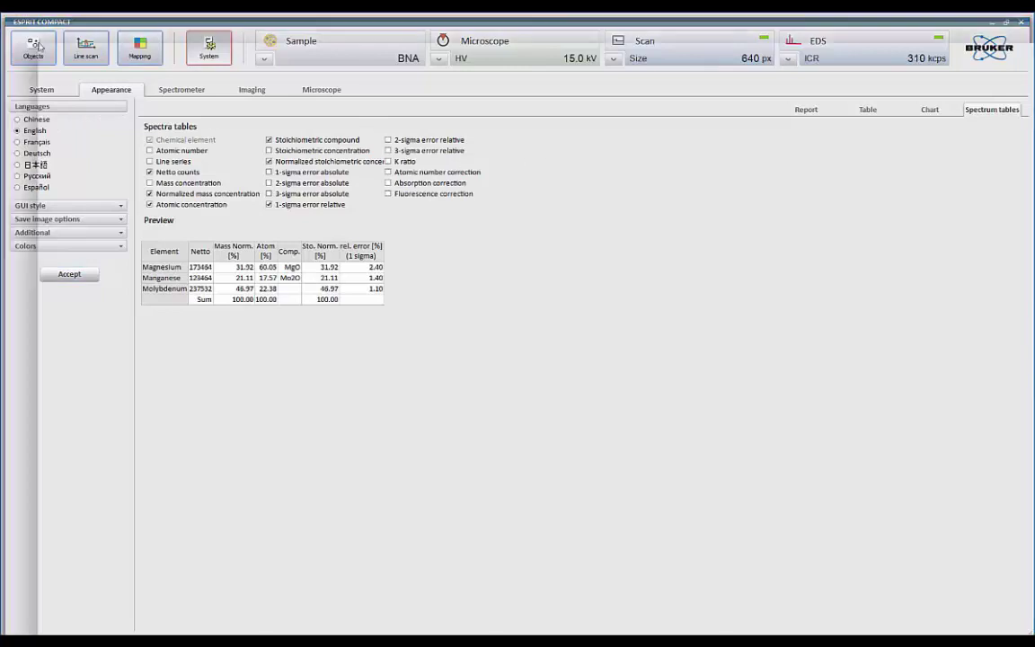
# Return to the Objects workspace, widen the image panel, and check the capture parameters.
pyautogui.click(36, 46)
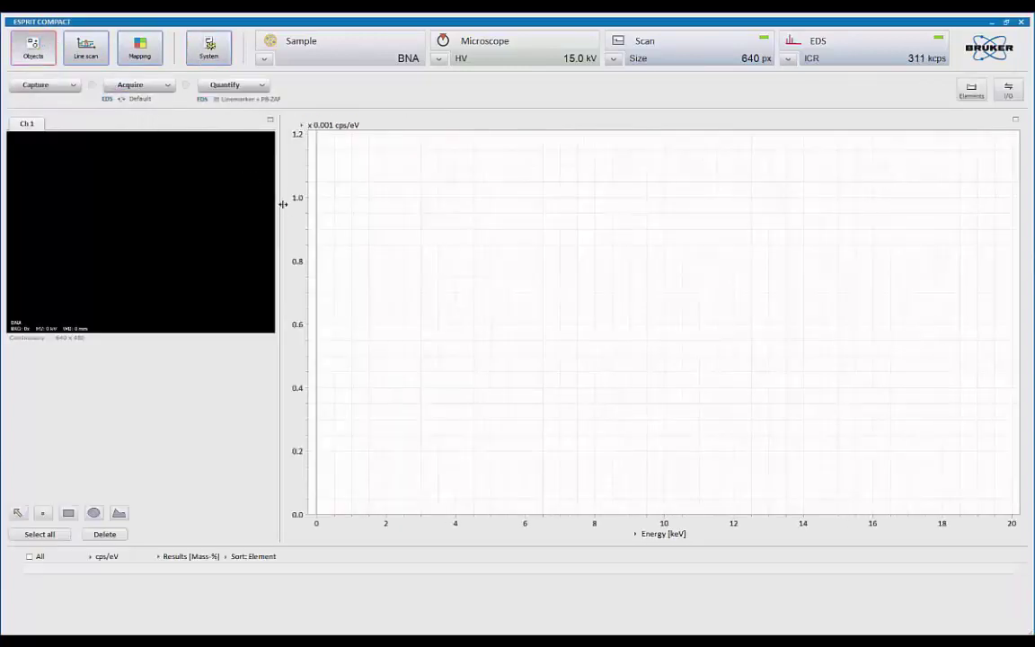
pyautogui.moveTo(282, 204); pyautogui.dragTo(386, 204)
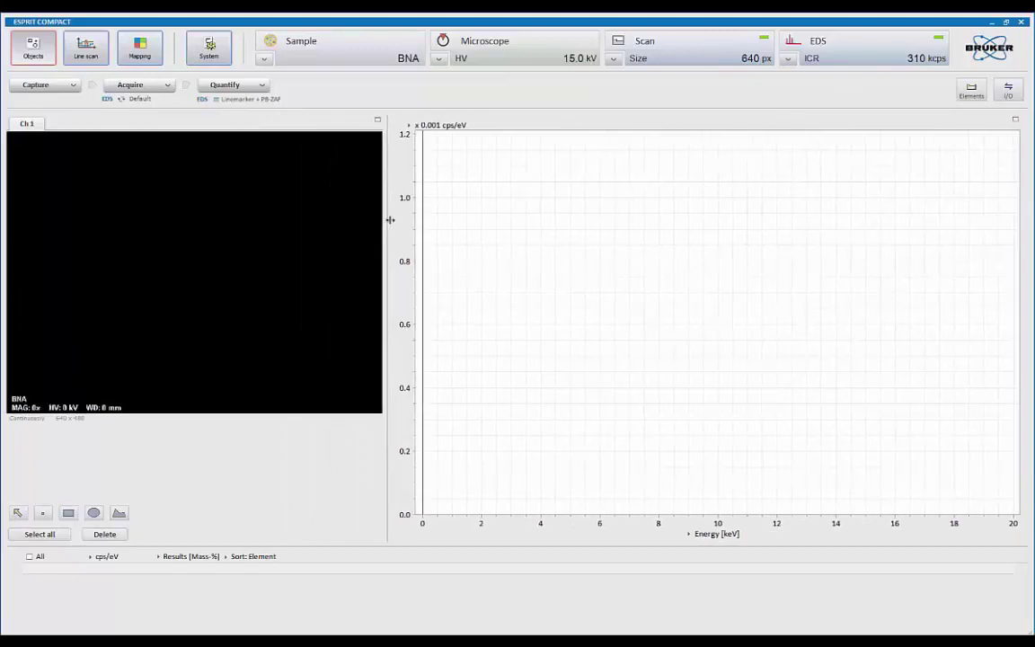
pyautogui.click(74, 86)
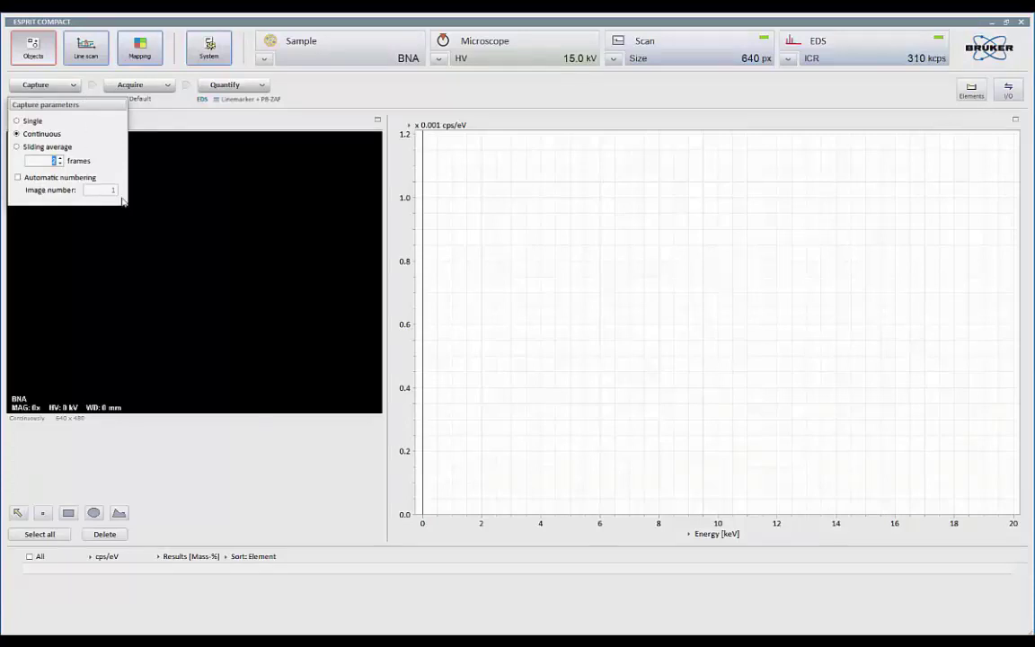
pyautogui.click(41, 90)
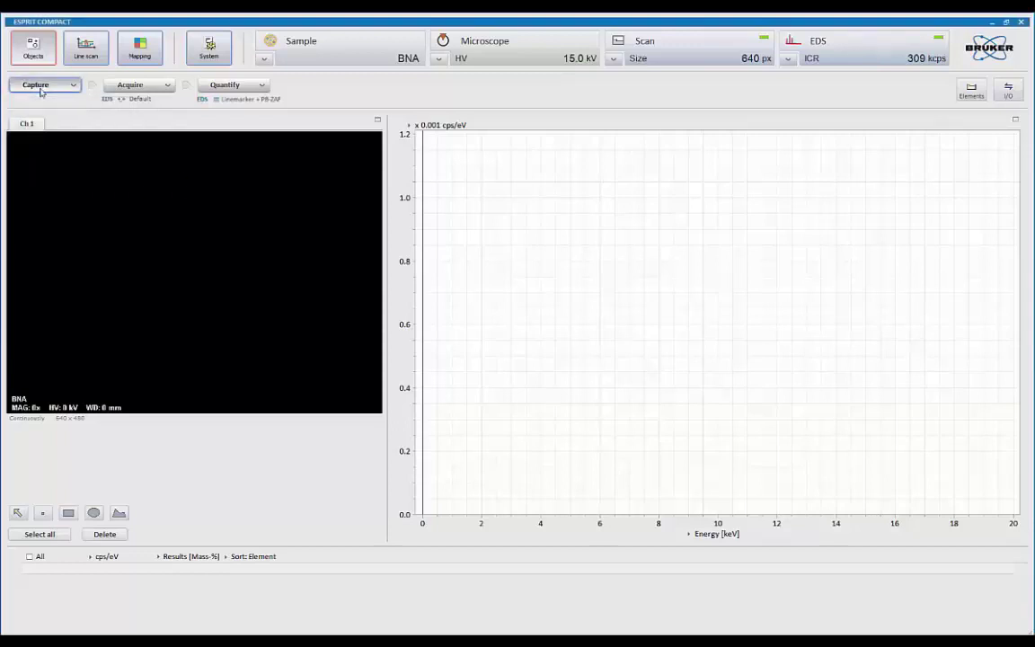
# Capture a new SEM image and raise its histogram contrast from 0.00 to 0.04.
pyautogui.click(40, 91)
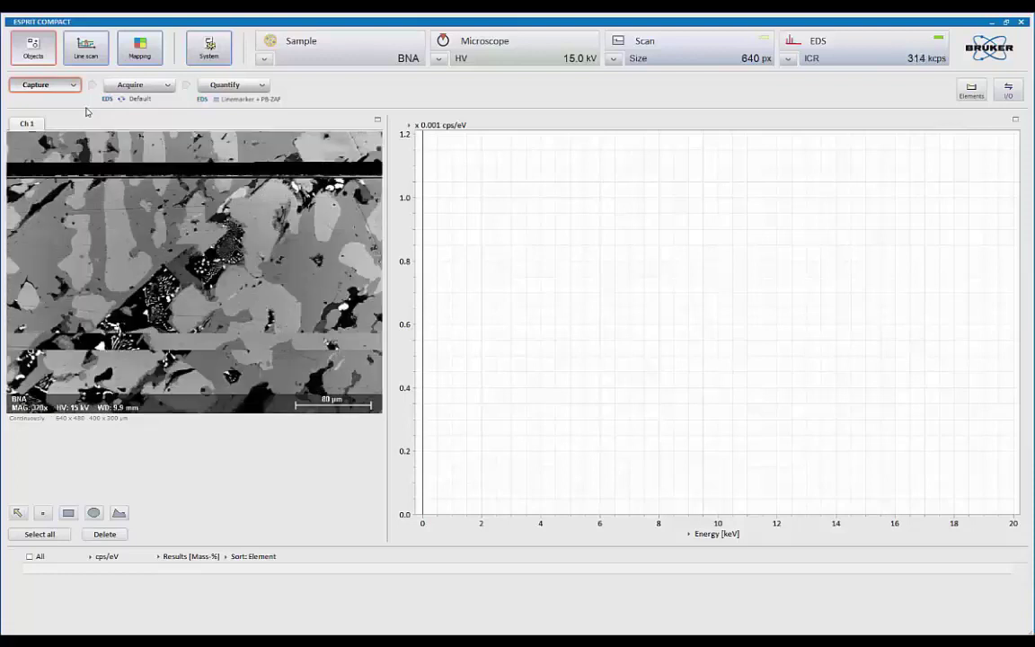
pyautogui.rightClick(200, 176)
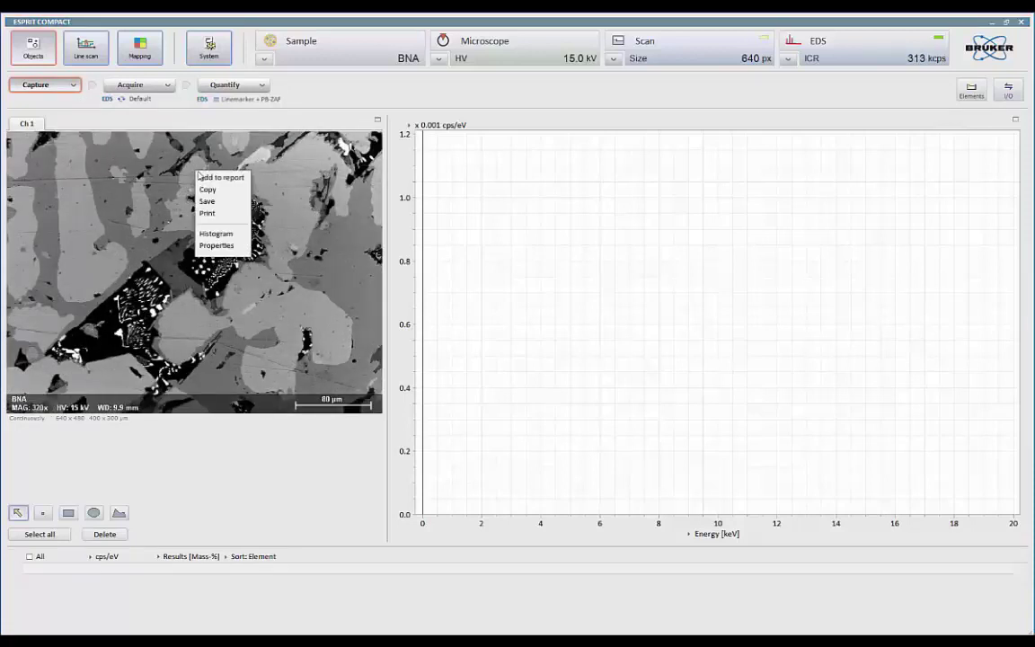
pyautogui.click(216, 233)
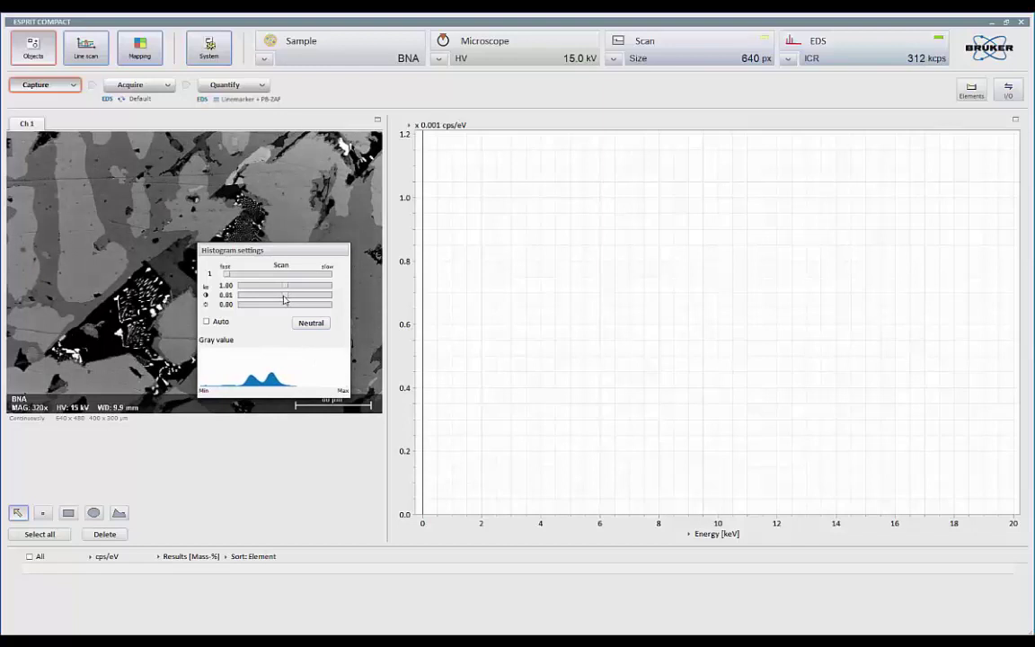
pyautogui.moveTo(283, 299); pyautogui.dragTo(287, 291)
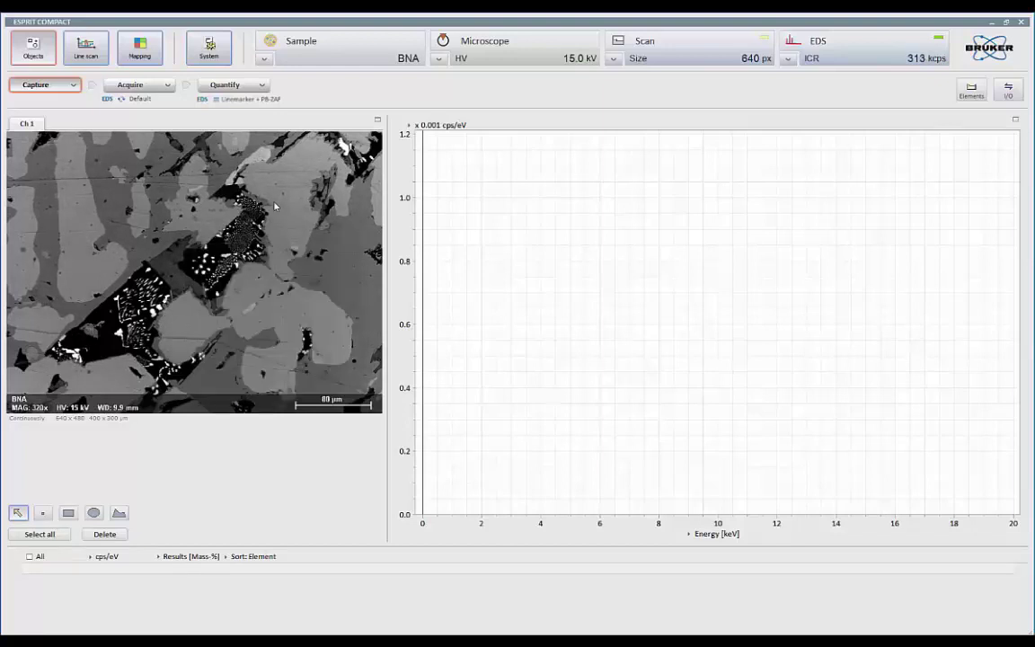
# Stop live capture and draw the BNA 5 rectangle and BNA 7 polygon regions.
pyautogui.click(50, 89)
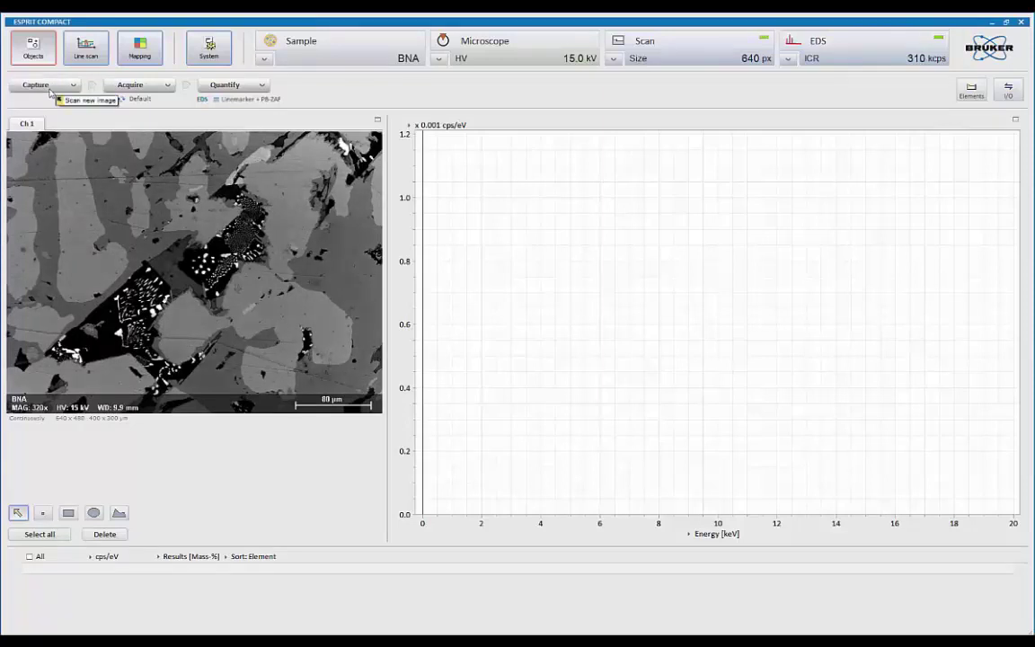
pyautogui.click(70, 514)
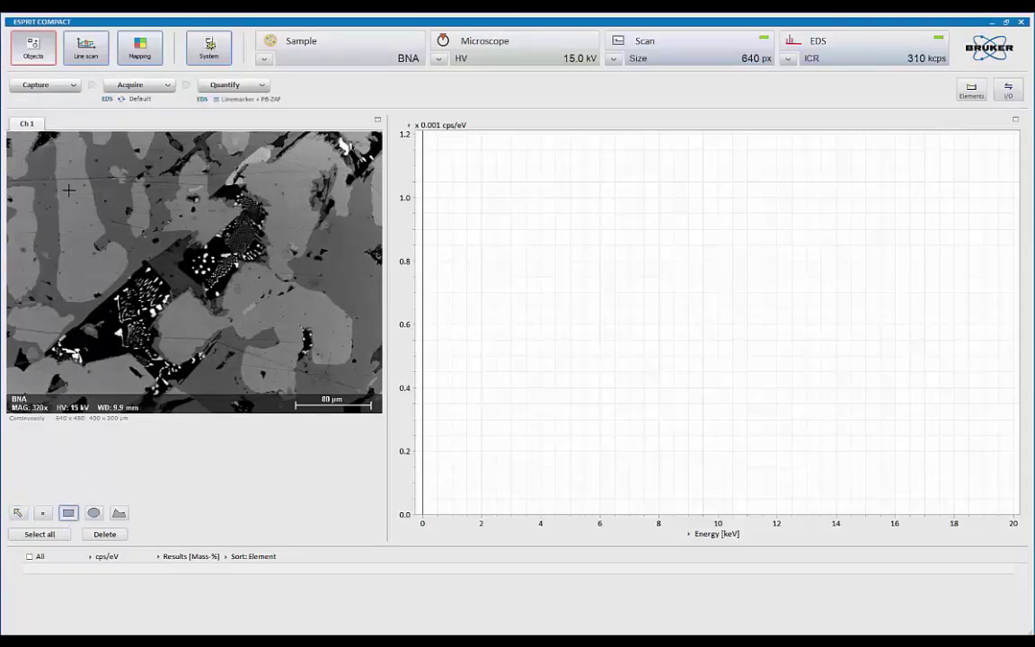
pyautogui.moveTo(68, 190)
pyautogui.mouseDown()
pyautogui.moveTo(84, 212)
pyautogui.moveTo(114, 196)
pyautogui.moveTo(119, 206)
pyautogui.mouseUp()
pyautogui.click(118, 512)
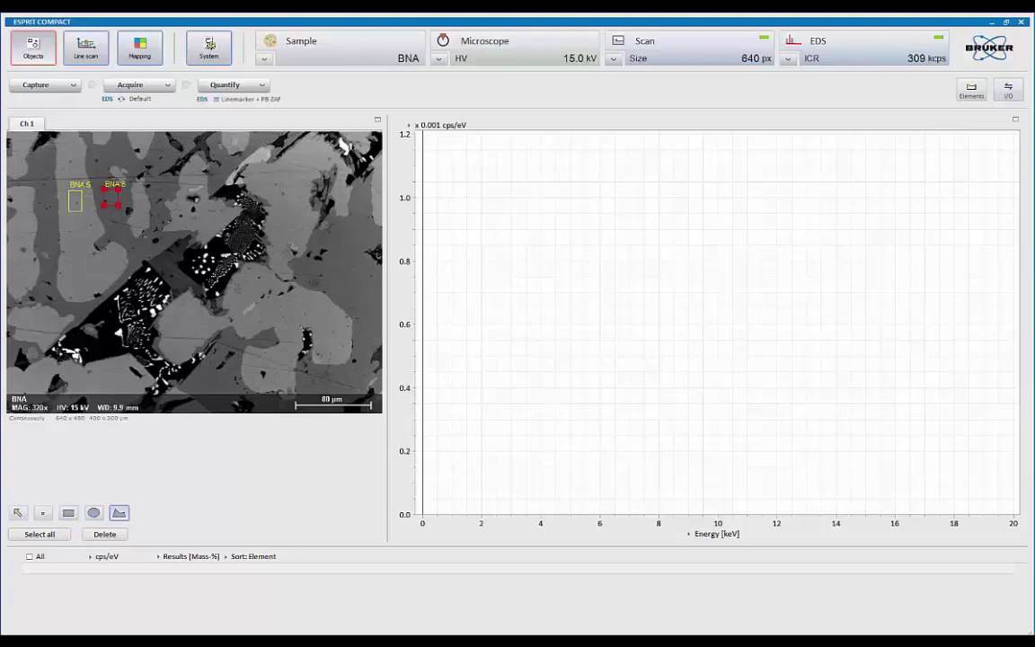
pyautogui.click(148, 270)
pyautogui.doubleClick(163, 289)
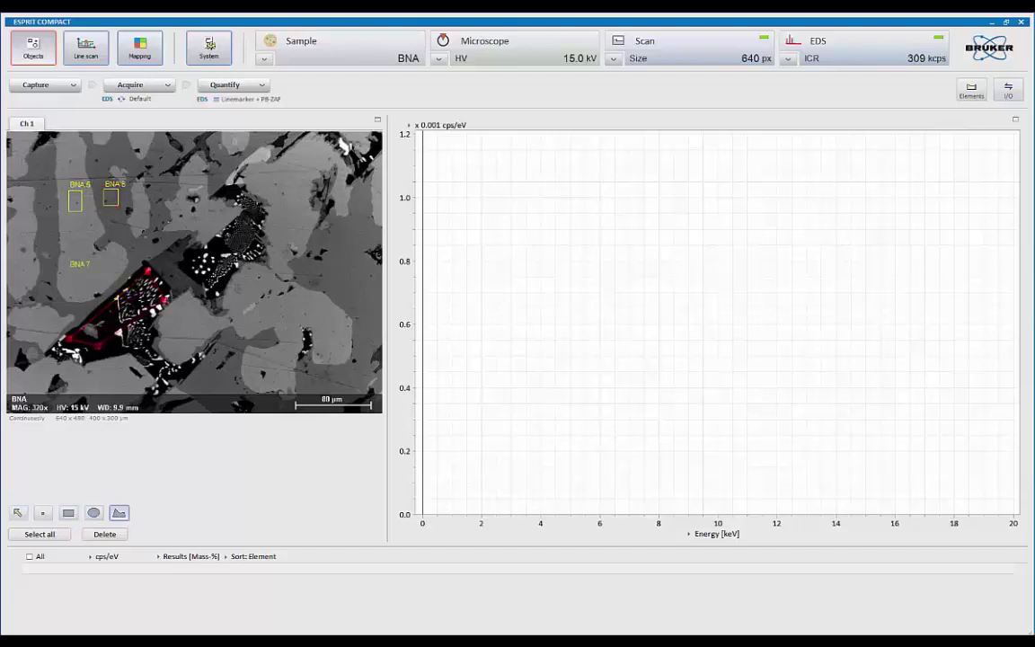
# Add the BNA 8 ellipse and BNA 9 point, select all regions, and show acquisition parameters.
pyautogui.click(94, 514)
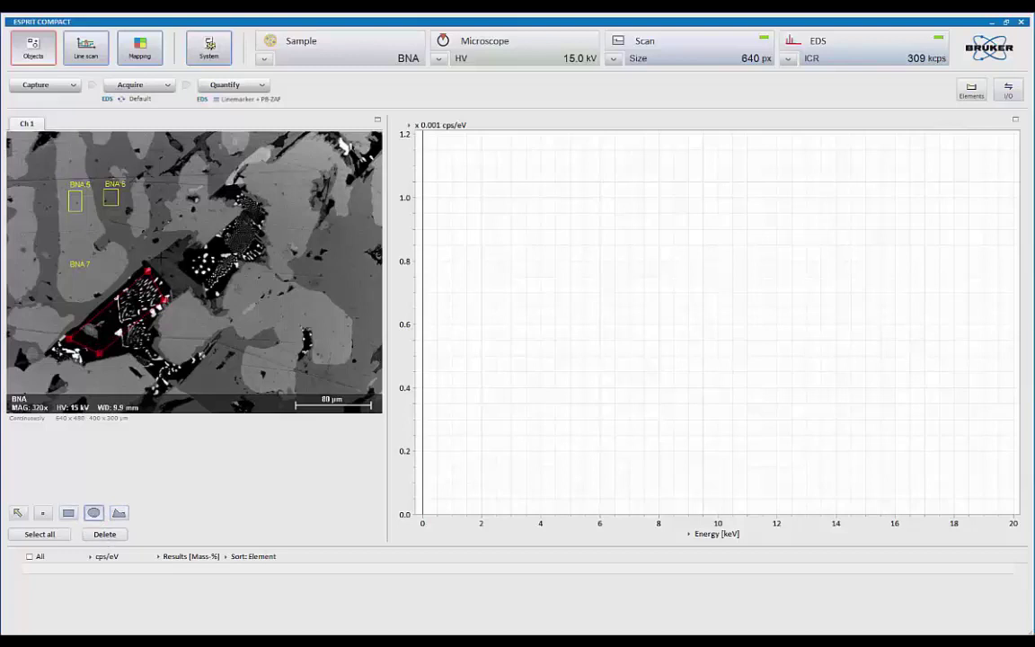
pyautogui.moveTo(159, 256); pyautogui.dragTo(179, 279)
pyautogui.click(45, 512)
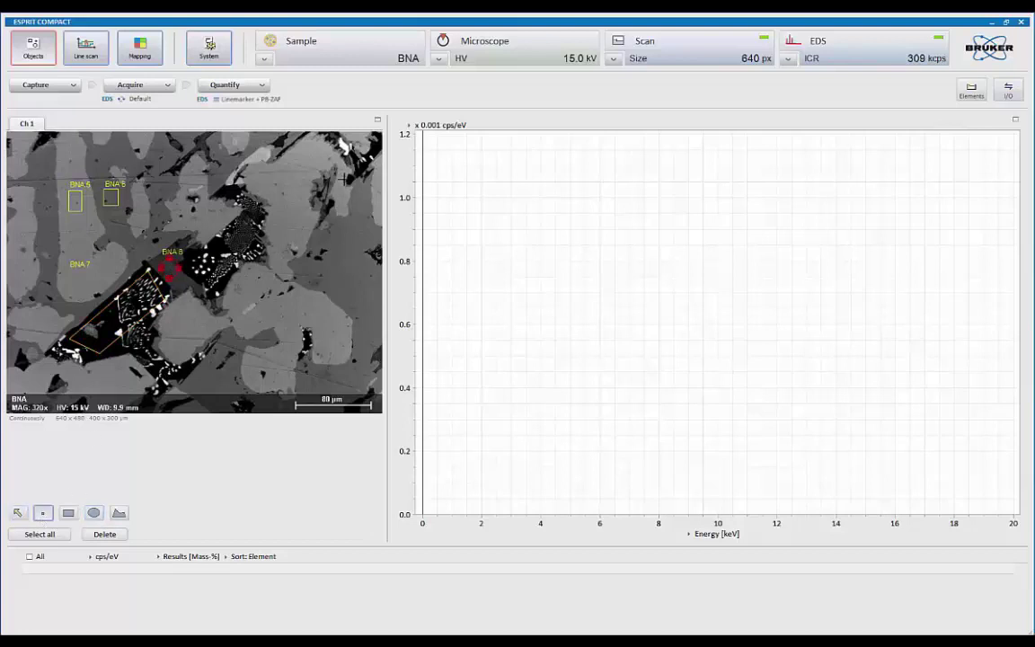
pyautogui.click(343, 142)
pyautogui.click(39, 534)
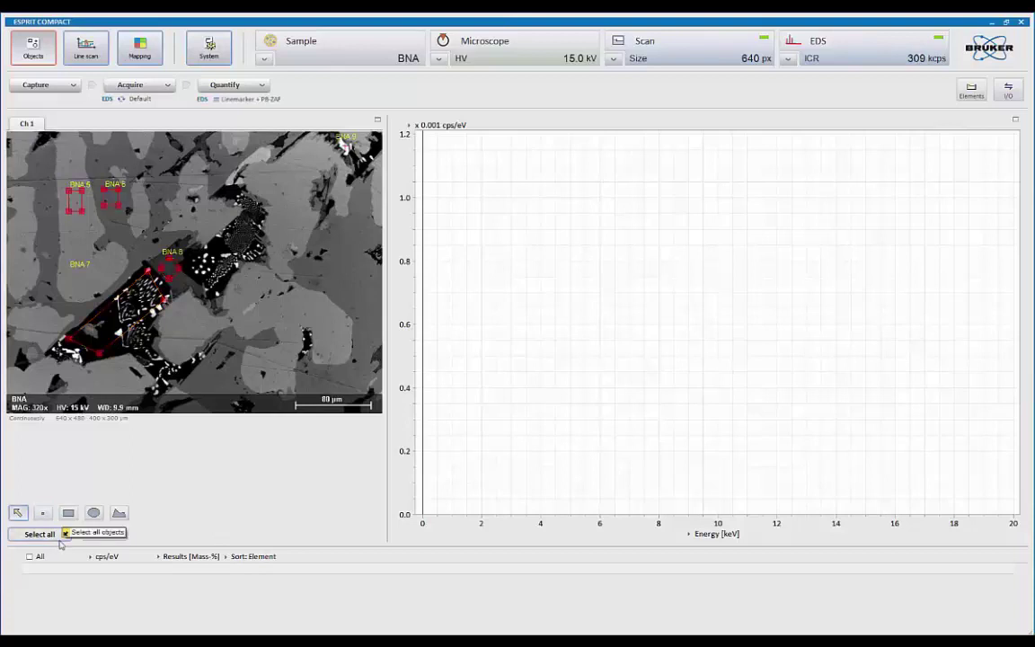
pyautogui.click(168, 85)
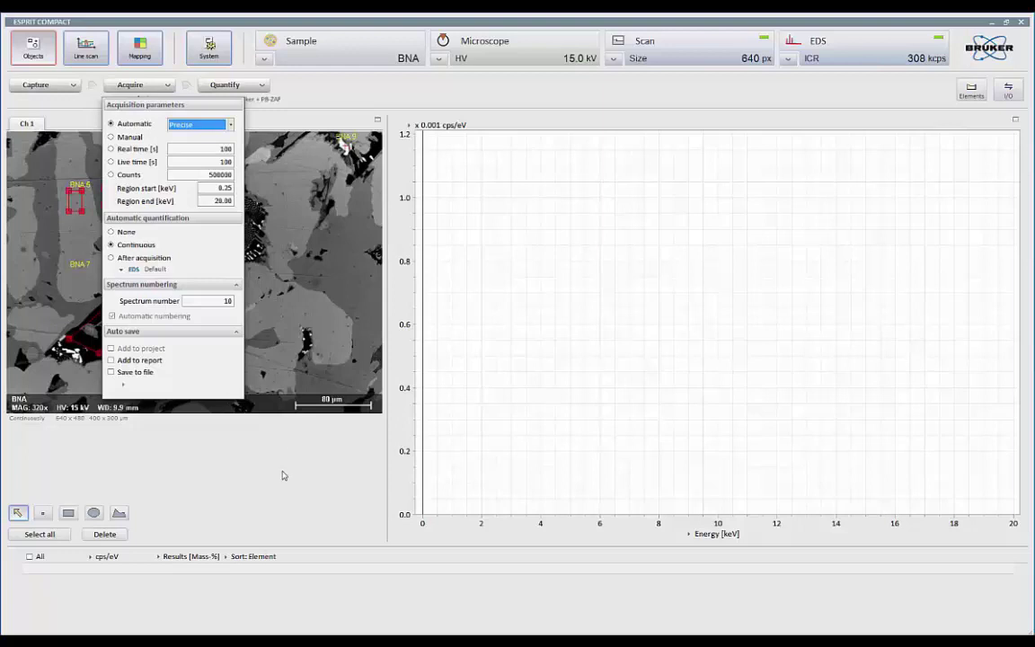
# Dismiss the acquisition parameters panel to return to the marked BNA image.
pyautogui.click(260, 409)
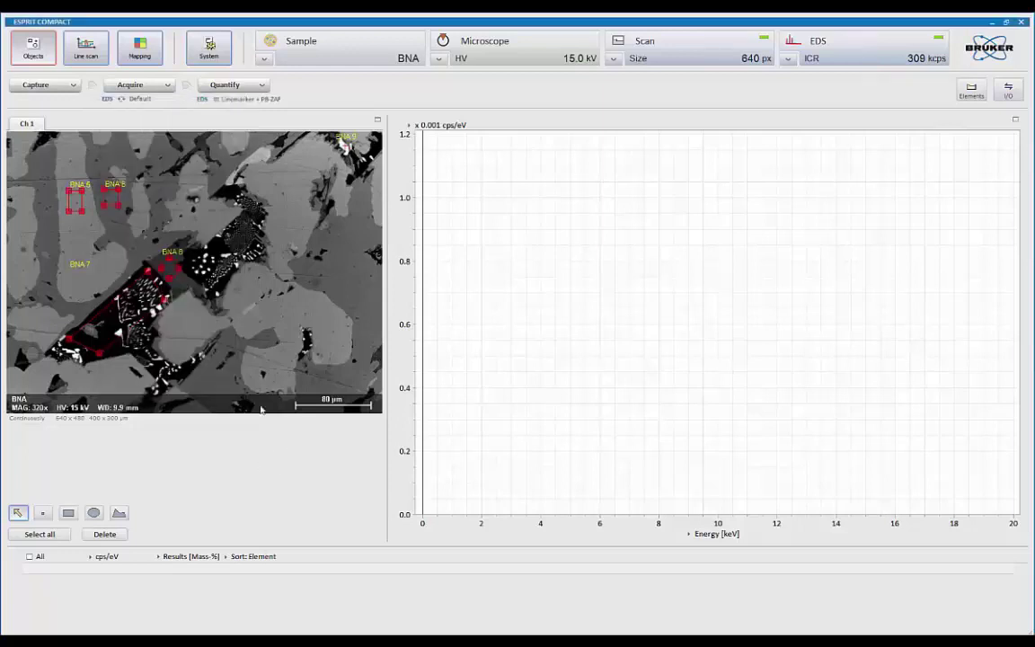
# Acquire spectra for regions BNA 5–9 and show all element labels (Si, Fe, Ca, La, Ce, Nd).
pyautogui.click(137, 85)
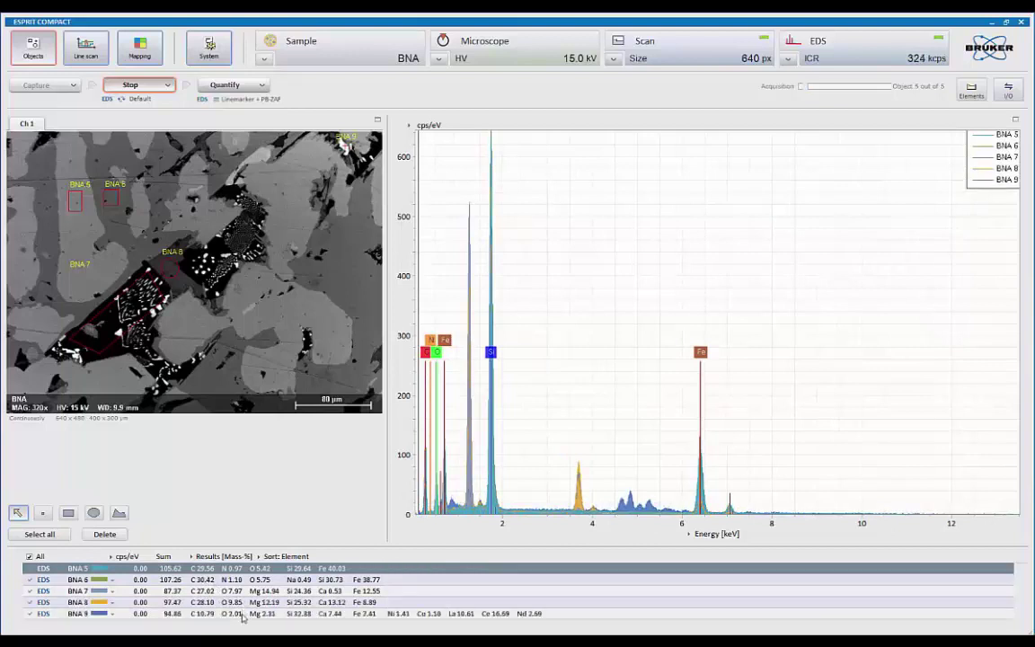
pyautogui.keyDown('shift'); pyautogui.click(371, 617); pyautogui.keyUp('shift')
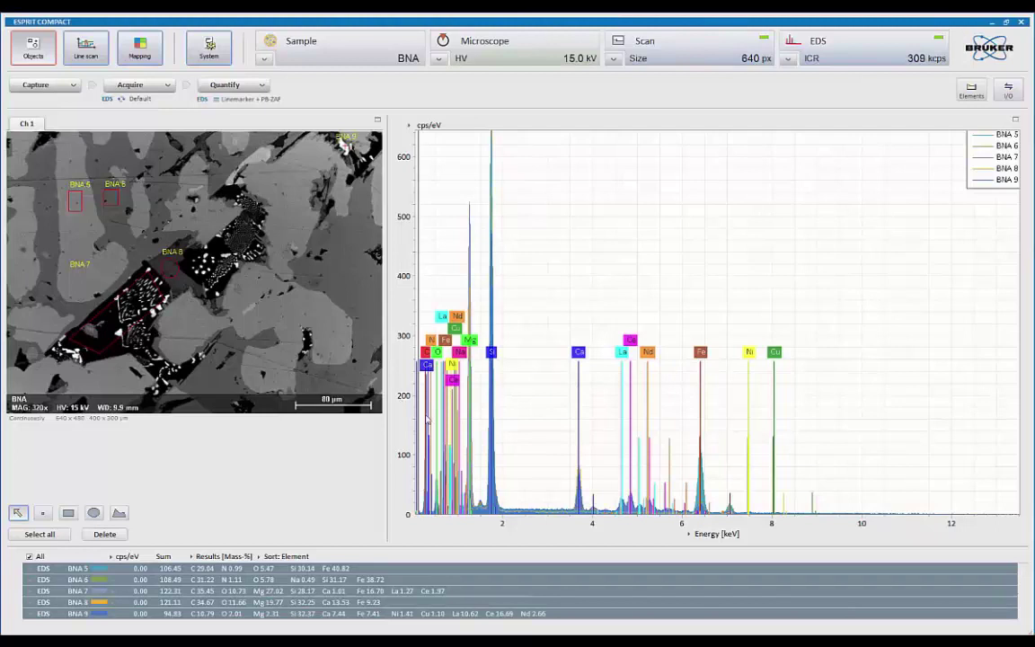
pyautogui.scroll(3, 427, 419)
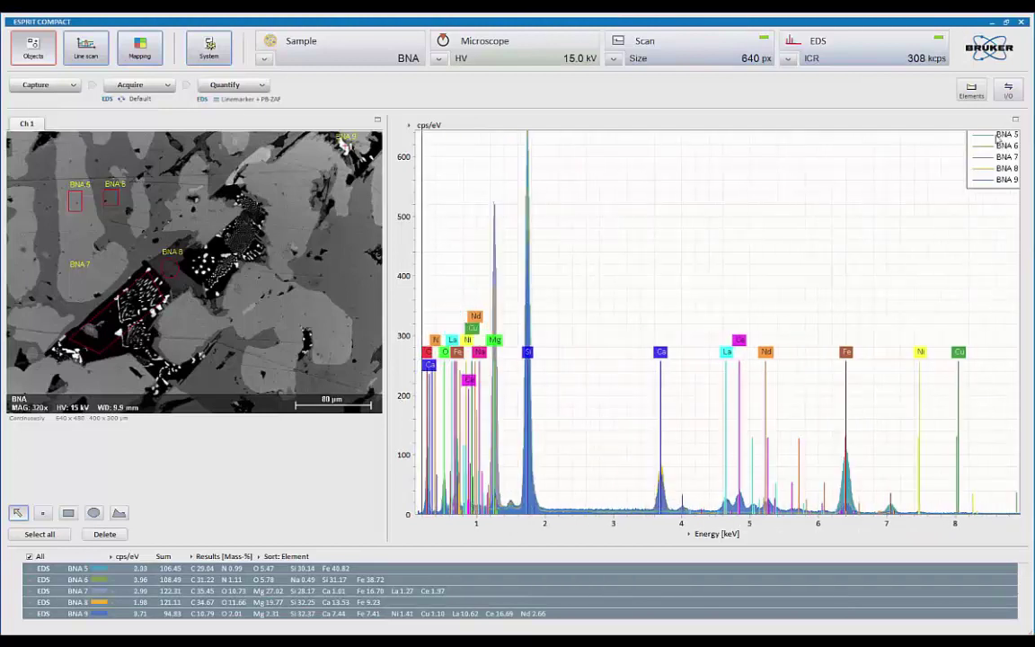
# Add the Multi-Point Analysis results to the report, shift the micrograph up-left, and close the report.
pyautogui.click(1010, 90)
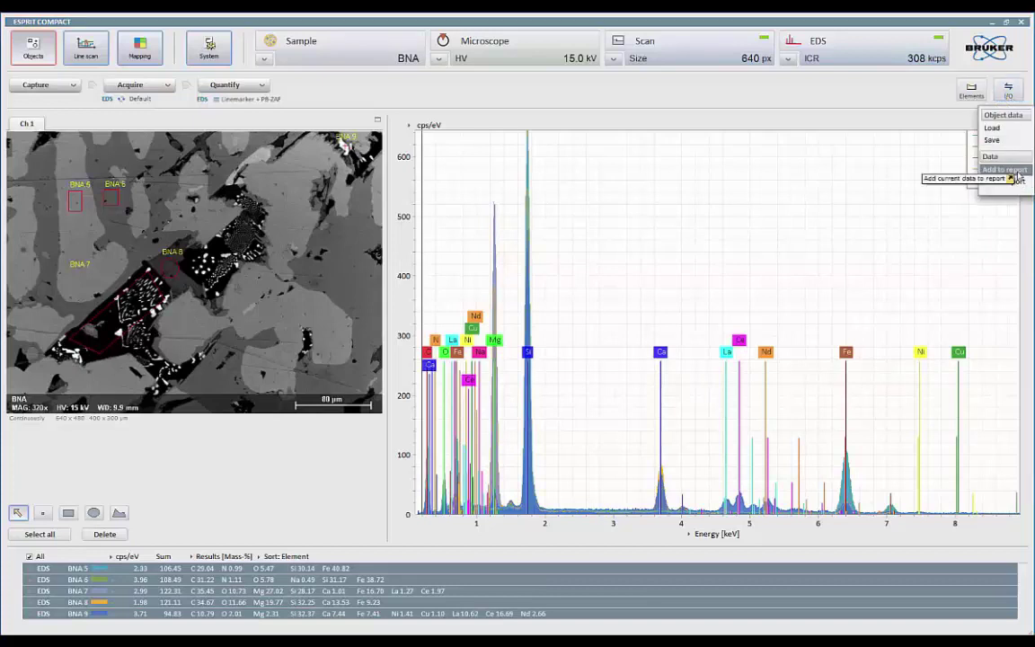
pyautogui.click(1019, 176)
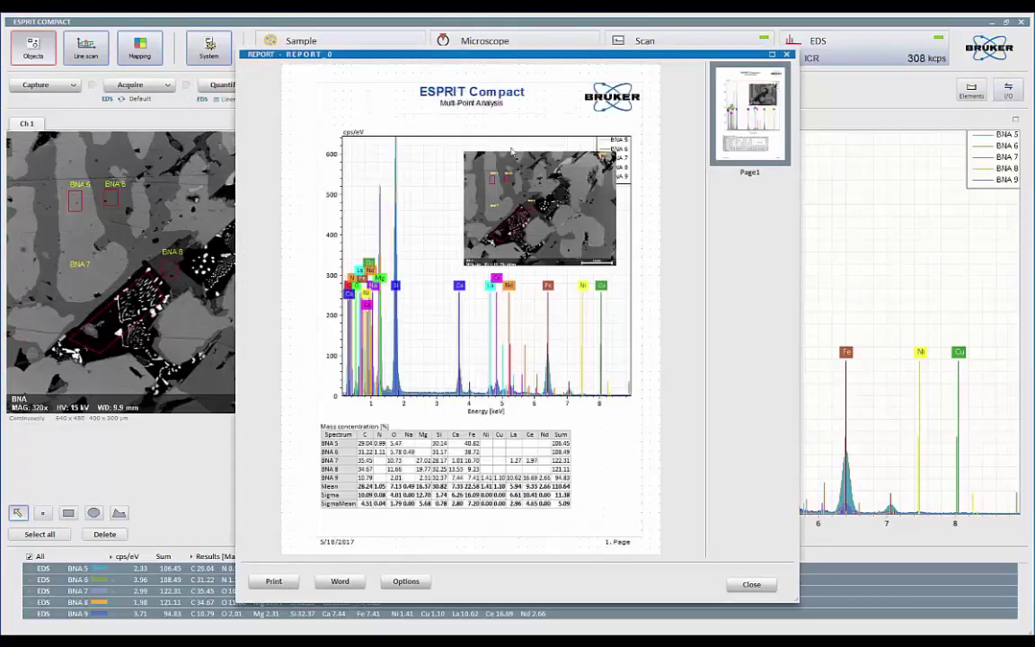
pyautogui.moveTo(539, 203); pyautogui.dragTo(495, 190)
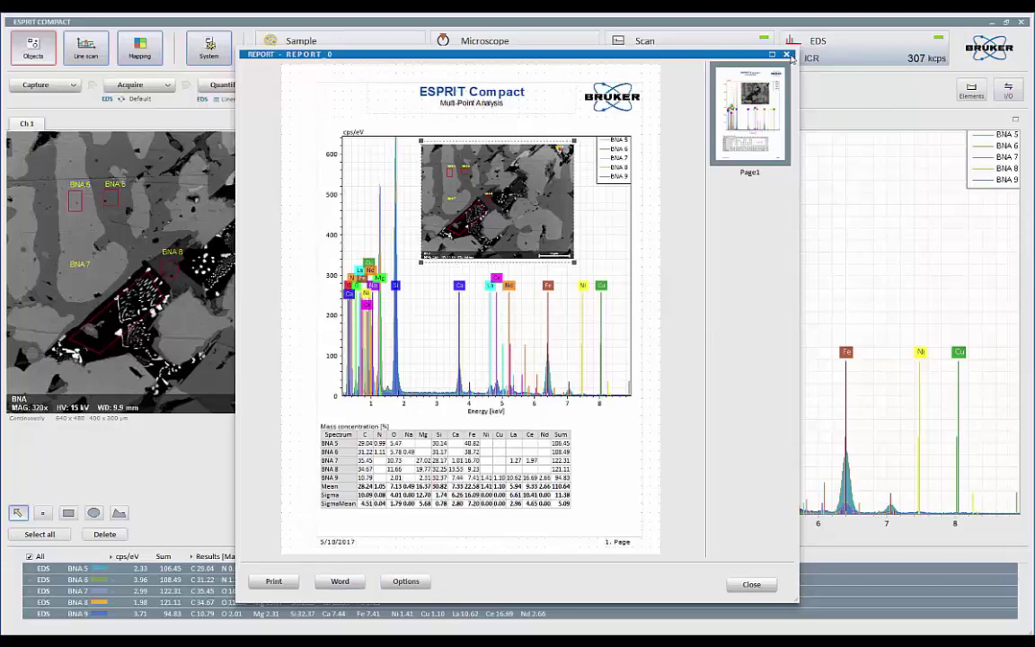
pyautogui.click(787, 55)
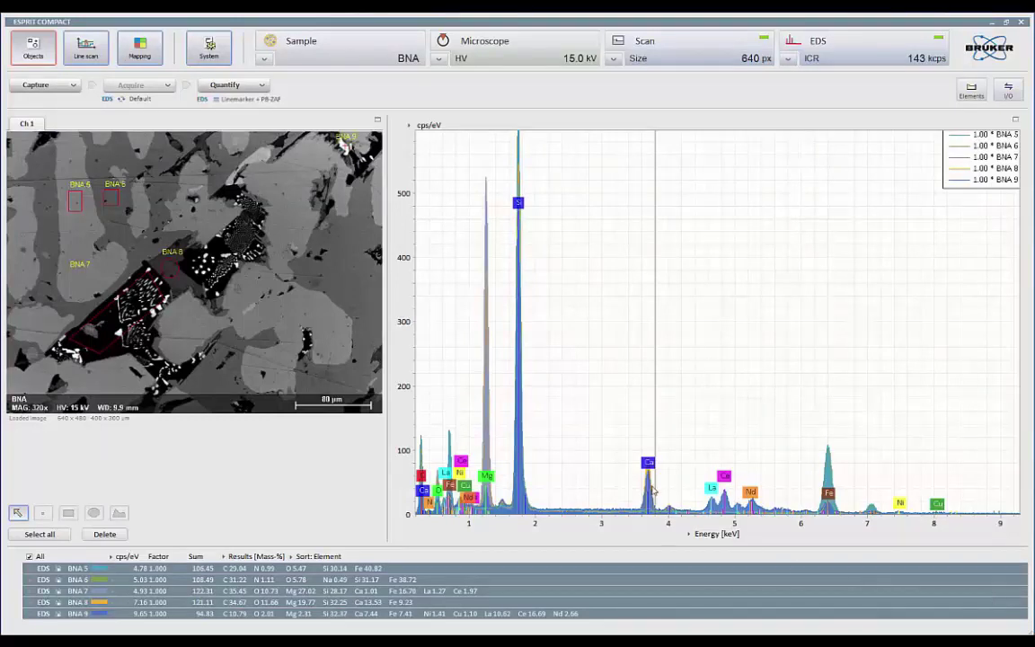
# Select and delete all five analysis regions, leaving an unmarked image and empty spectrum list.
pyautogui.click(39, 535)
pyautogui.click(105, 535)
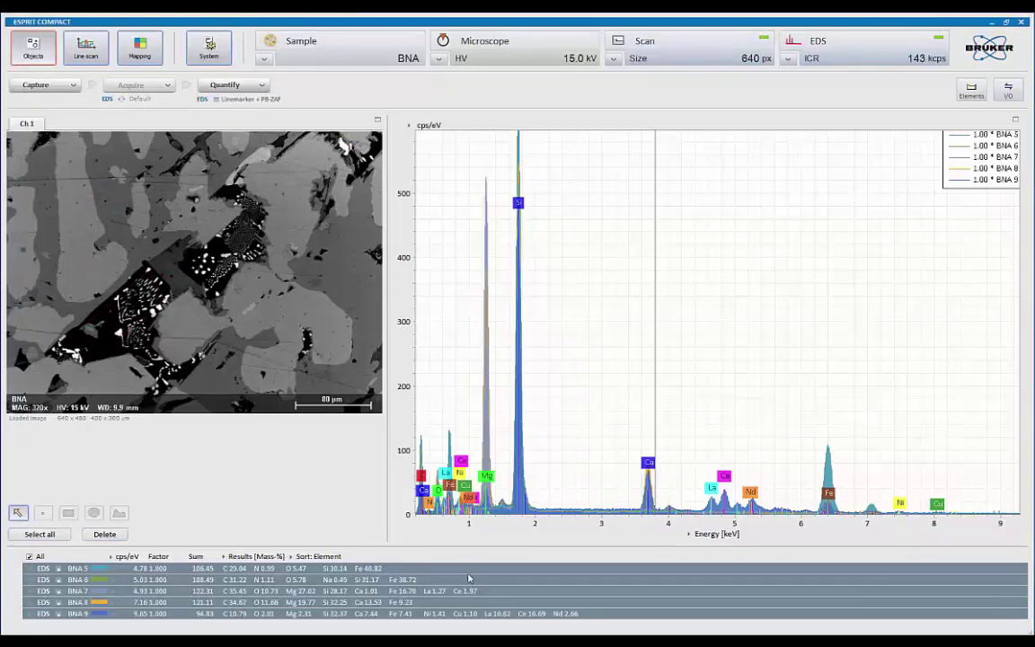
pyautogui.click(470, 570)
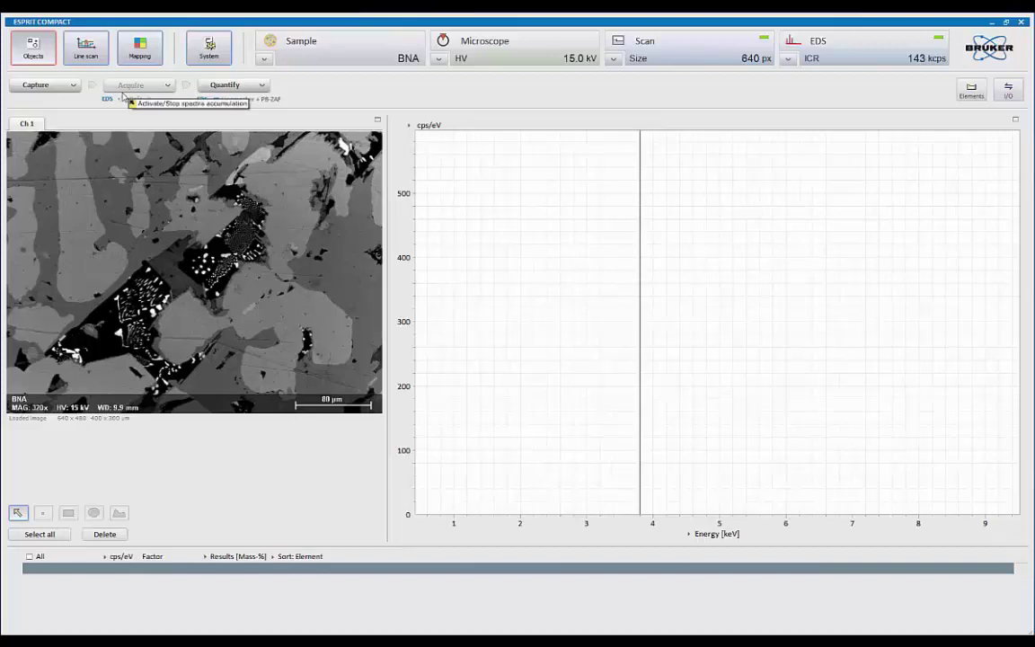
# Resume live capture and draw a rectangle region spanning nearly the whole BNA micrograph.
pyautogui.click(29, 87)
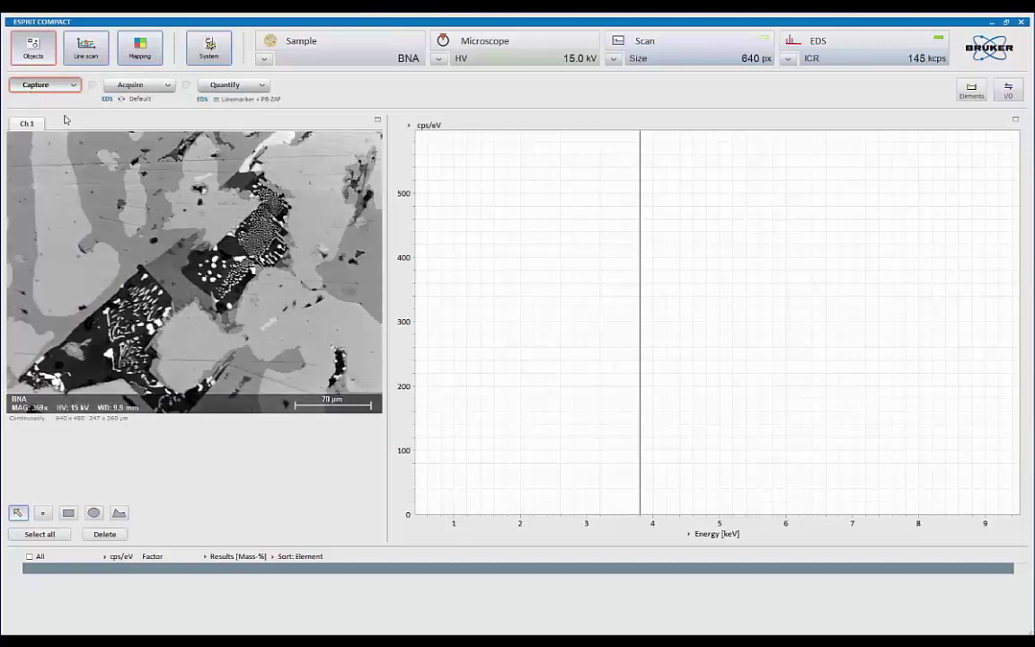
pyautogui.click(69, 514)
pyautogui.moveTo(10, 135); pyautogui.dragTo(379, 388)
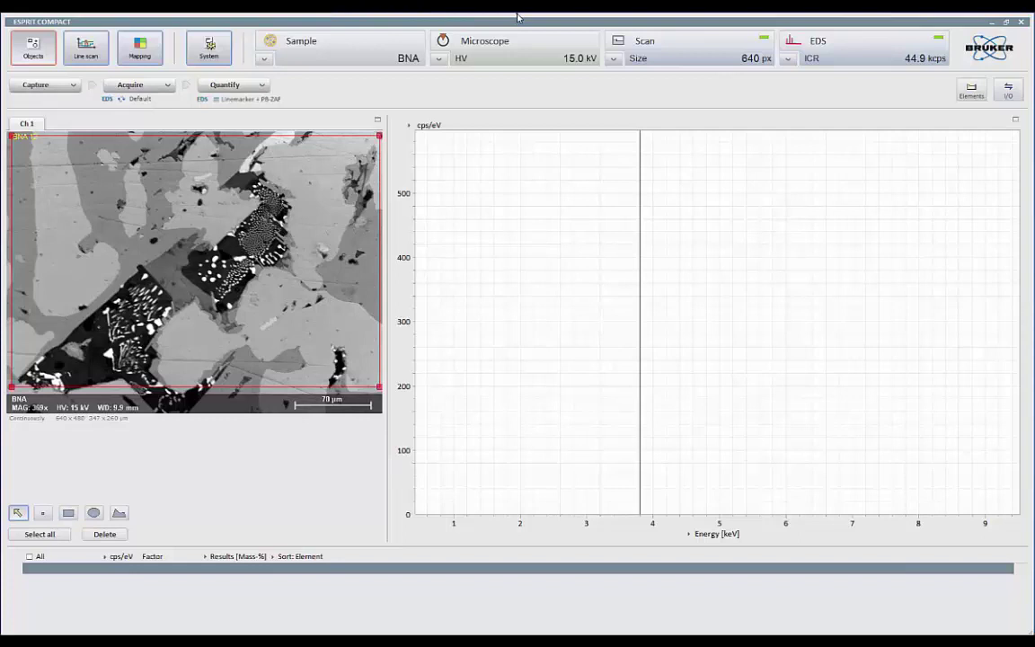
pyautogui.click(518, 17)
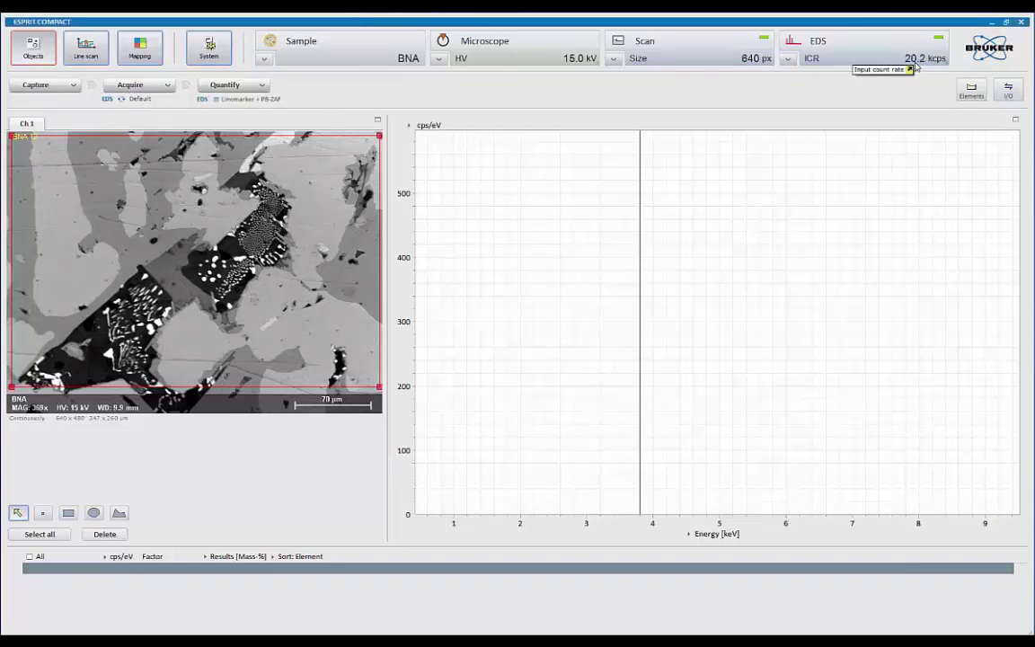
# Acquire the BNA 12 spectrum (Si 26.97, Fe 29.83, Mg 6.73 mass-%) and auto-scale it to show C–Fe peaks.
pyautogui.click(137, 86)
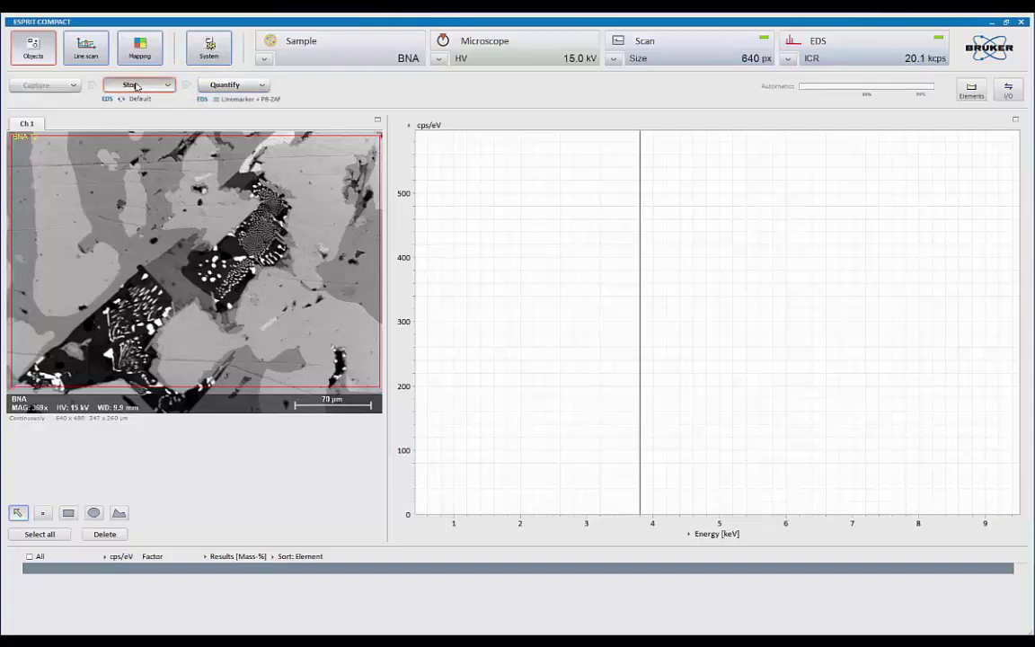
pyautogui.rightClick(771, 274)
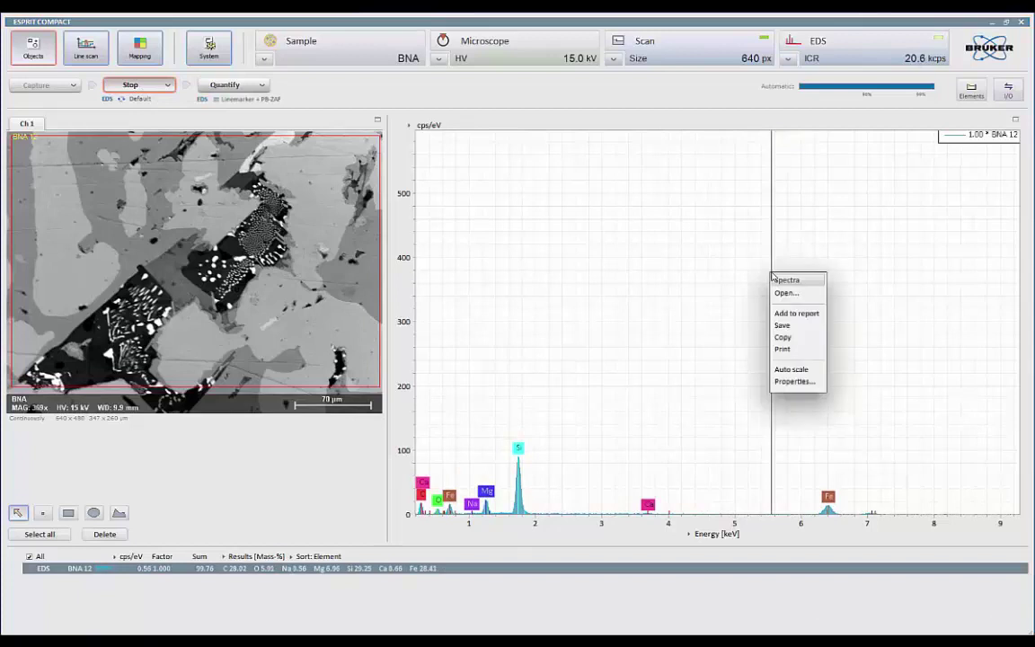
pyautogui.click(795, 369)
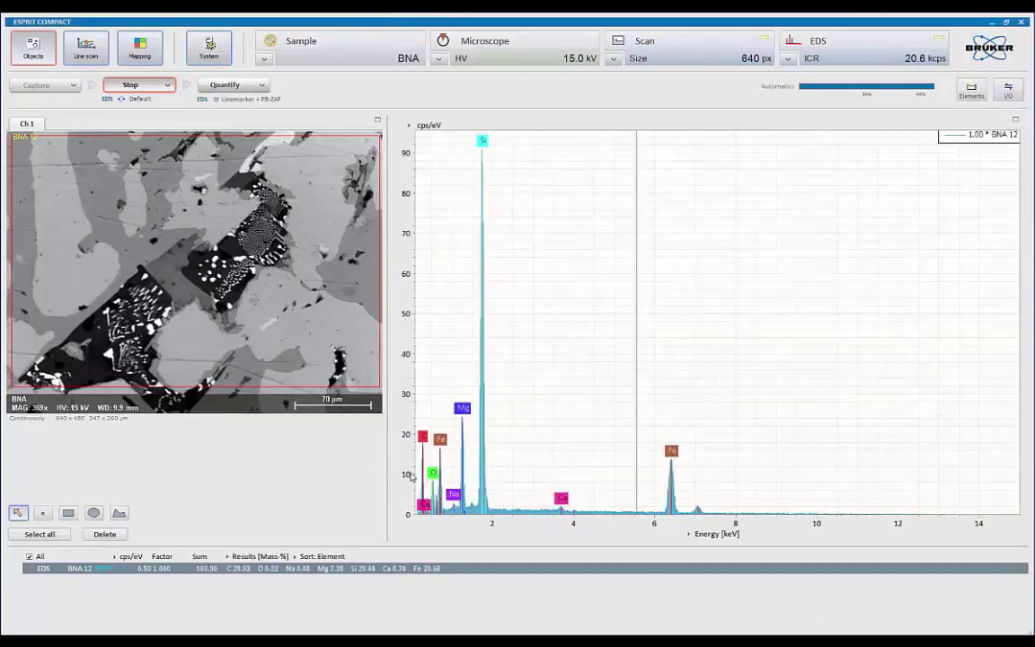
pyautogui.scroll(1, 415, 473)
pyautogui.scroll(3, 412, 473)
pyautogui.click(487, 474)
pyautogui.moveTo(623, 527); pyautogui.dragTo(910, 520)
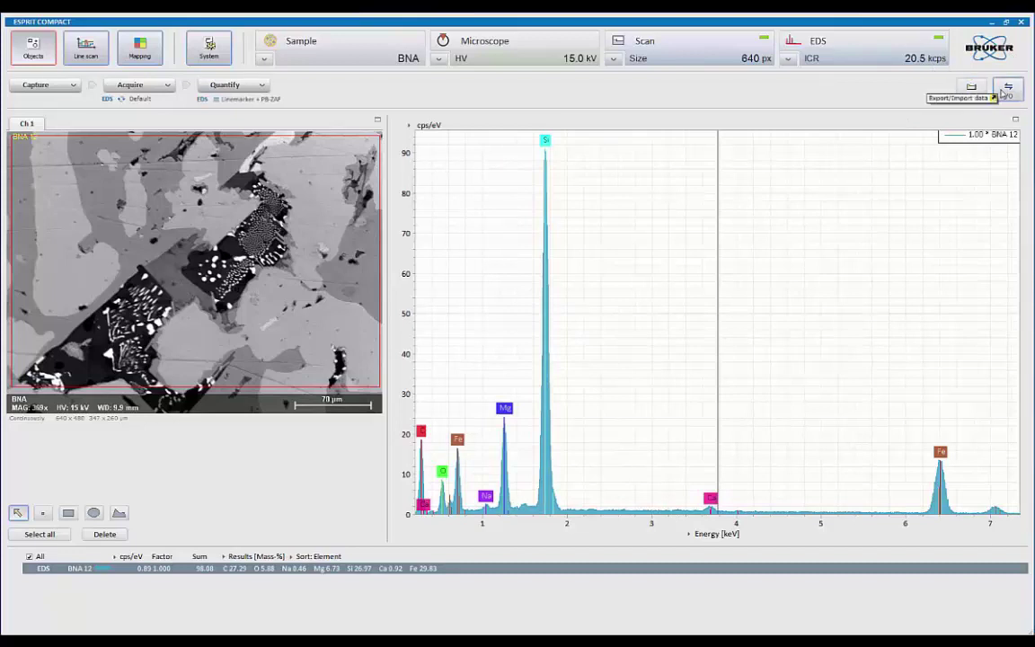
# Save the BNA 12 spectrum as 20Kcps.spx in the edx\Data folder.
pyautogui.click(1006, 93)
pyautogui.click(837, 110)
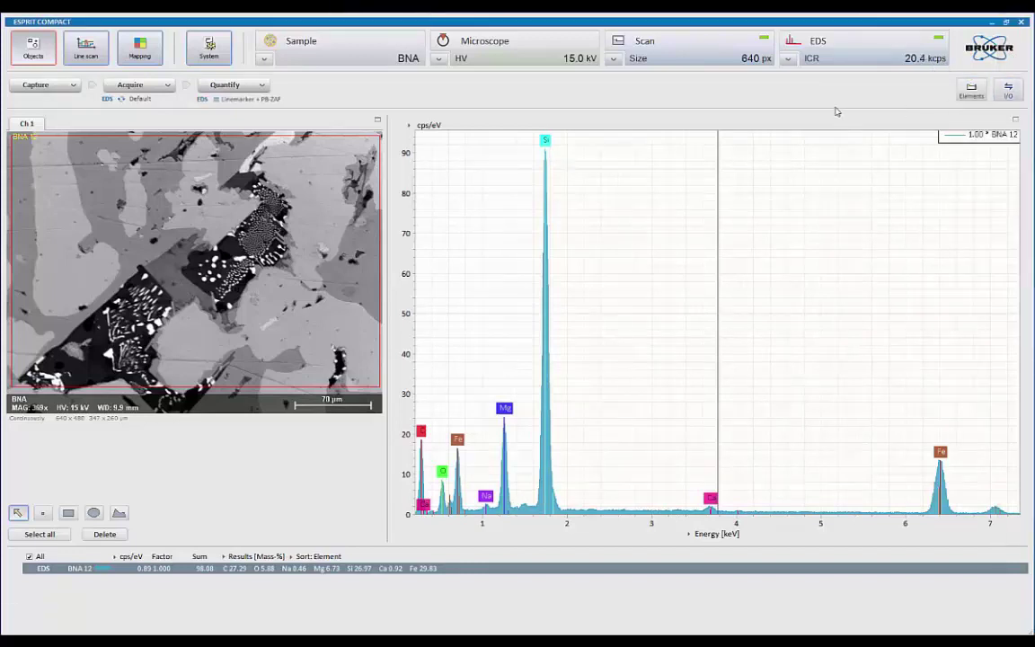
pyautogui.rightClick(840, 199)
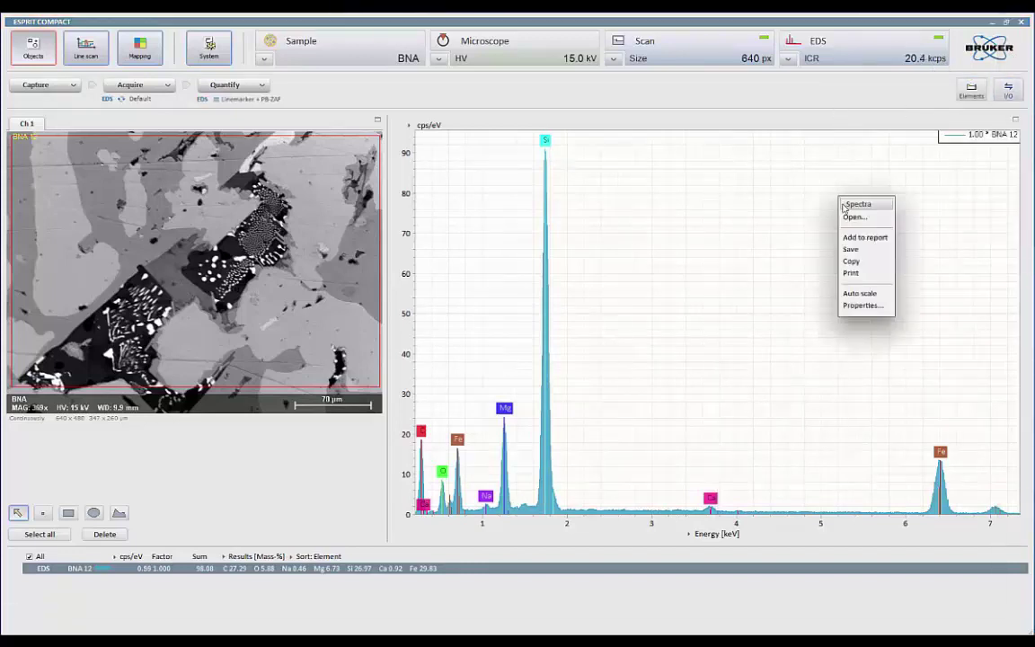
pyautogui.click(851, 251)
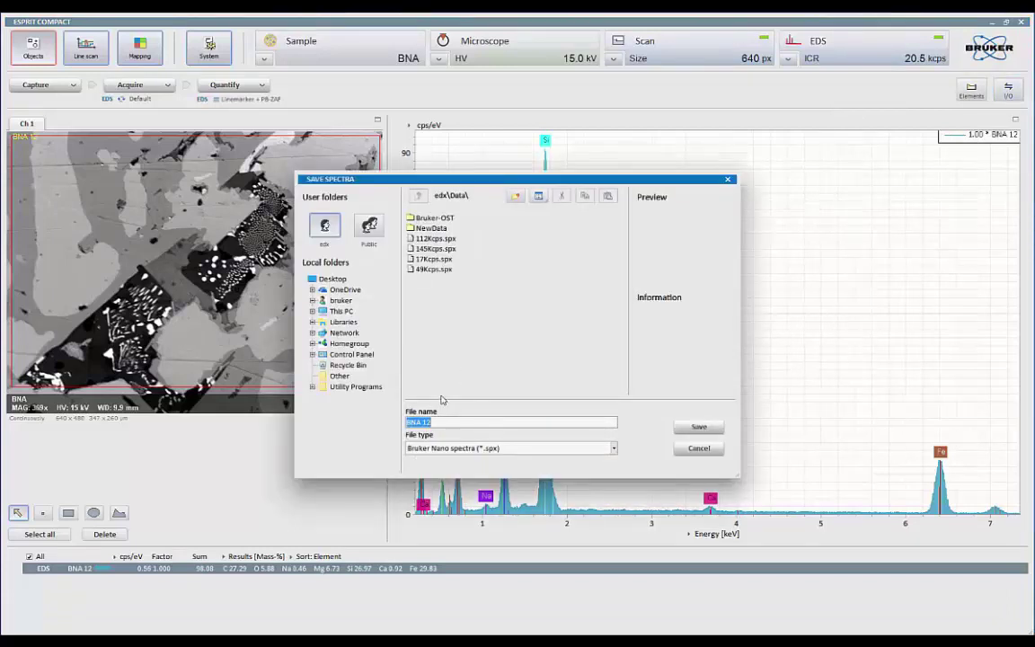
pyautogui.write('20Kcps')
pyautogui.click(699, 428)
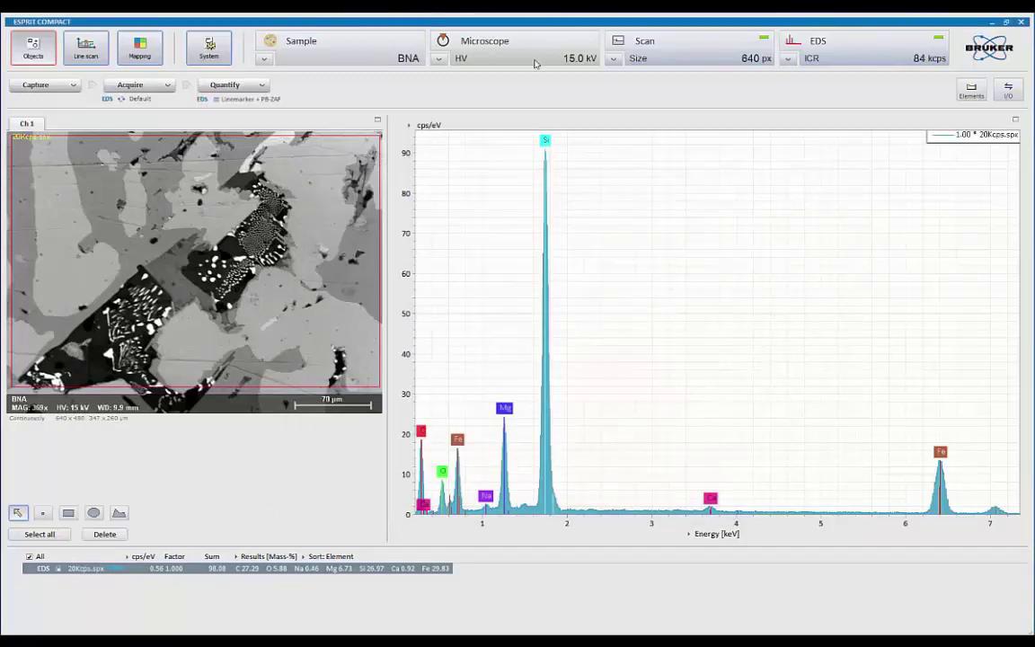
# Acquire a new spectrum at 84 kcps and save it as 84Kcps.spx in edx\Data.
pyautogui.click(517, 16)
pyautogui.click(125, 86)
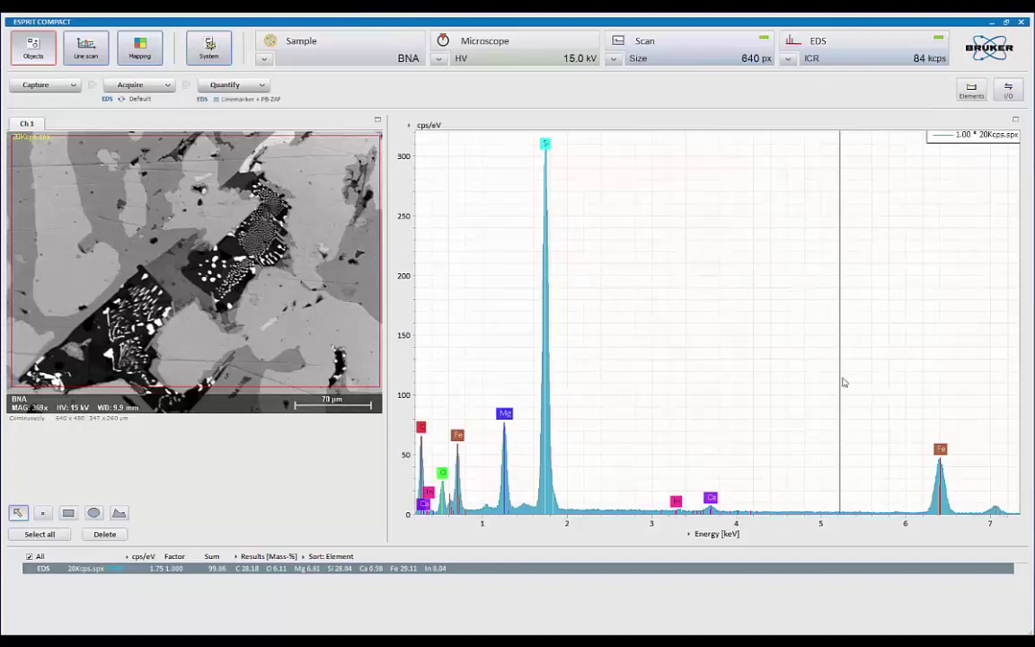
pyautogui.rightClick(739, 291)
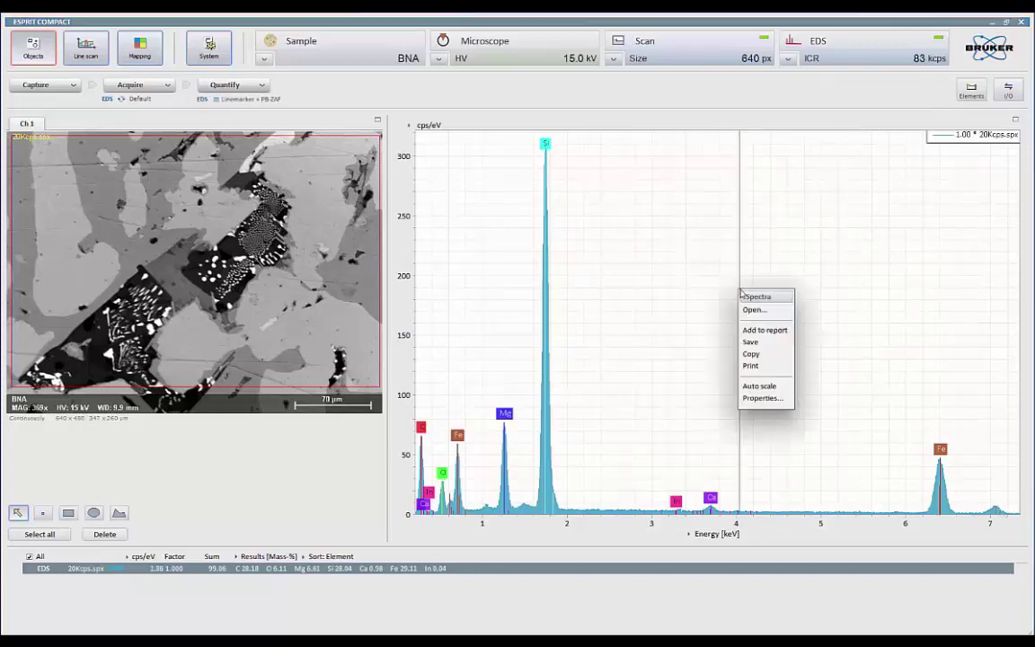
pyautogui.click(761, 344)
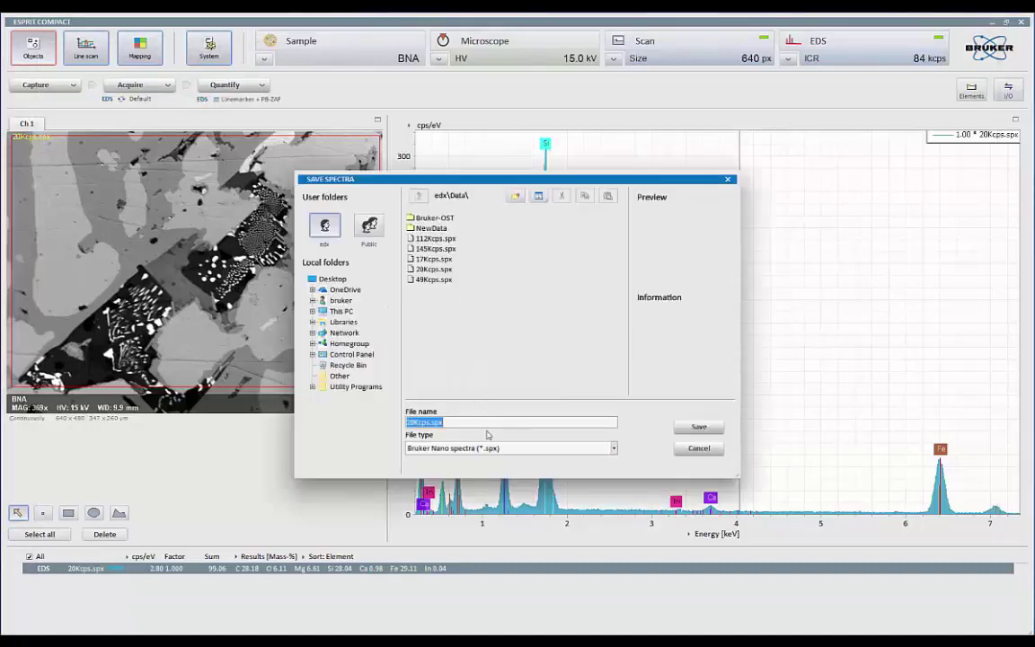
pyautogui.write('84Kcps')
pyautogui.click(700, 428)
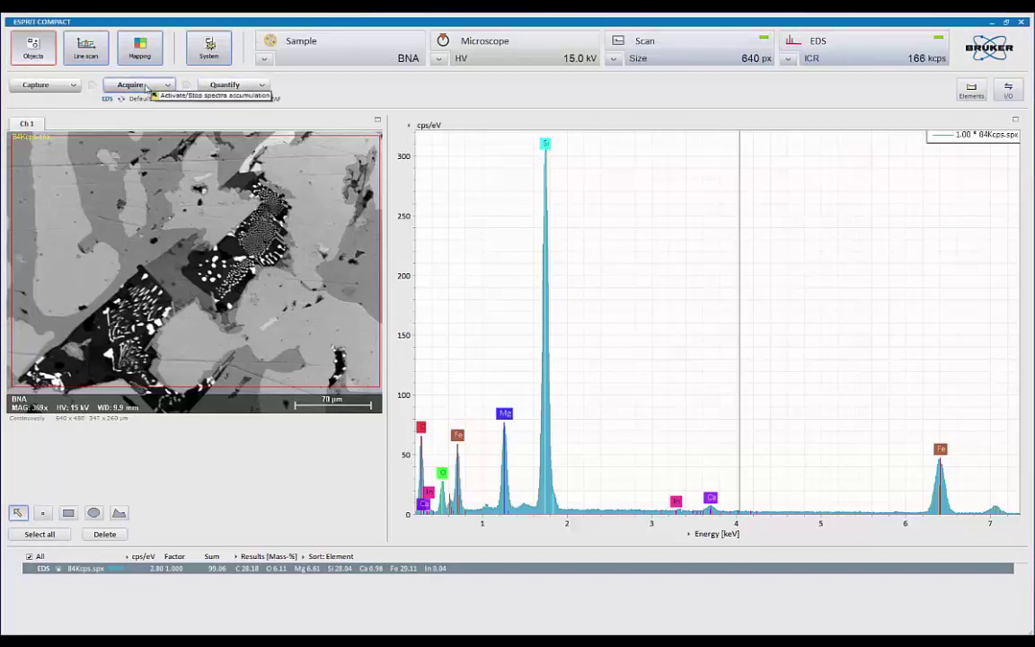
# Acquire a fresh spectrum and save it as 166Kcps.spx.
pyautogui.click(147, 87)
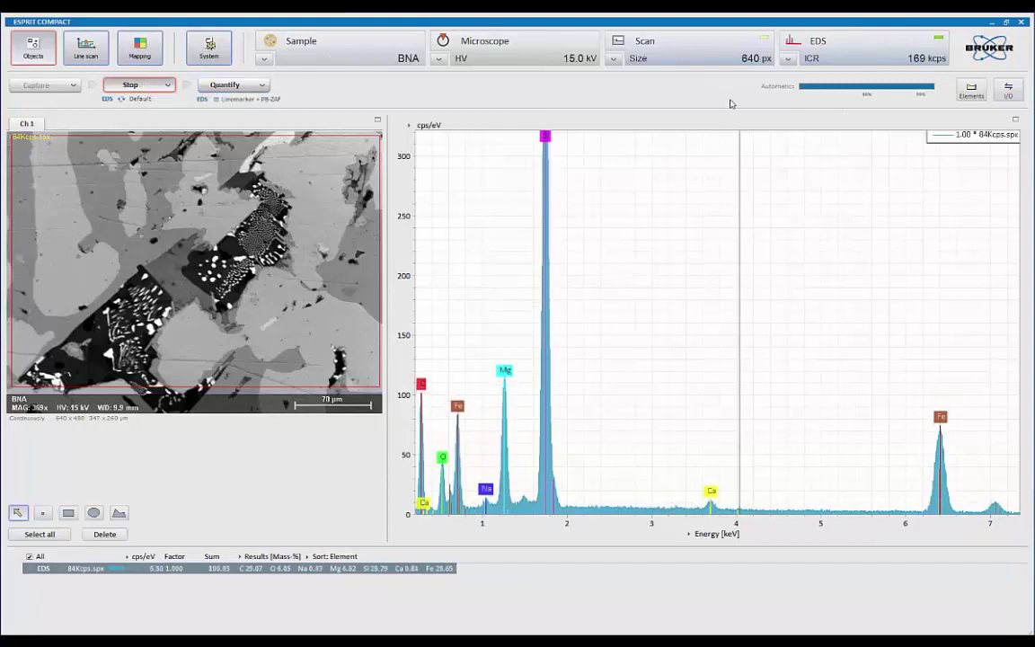
pyautogui.rightClick(672, 190)
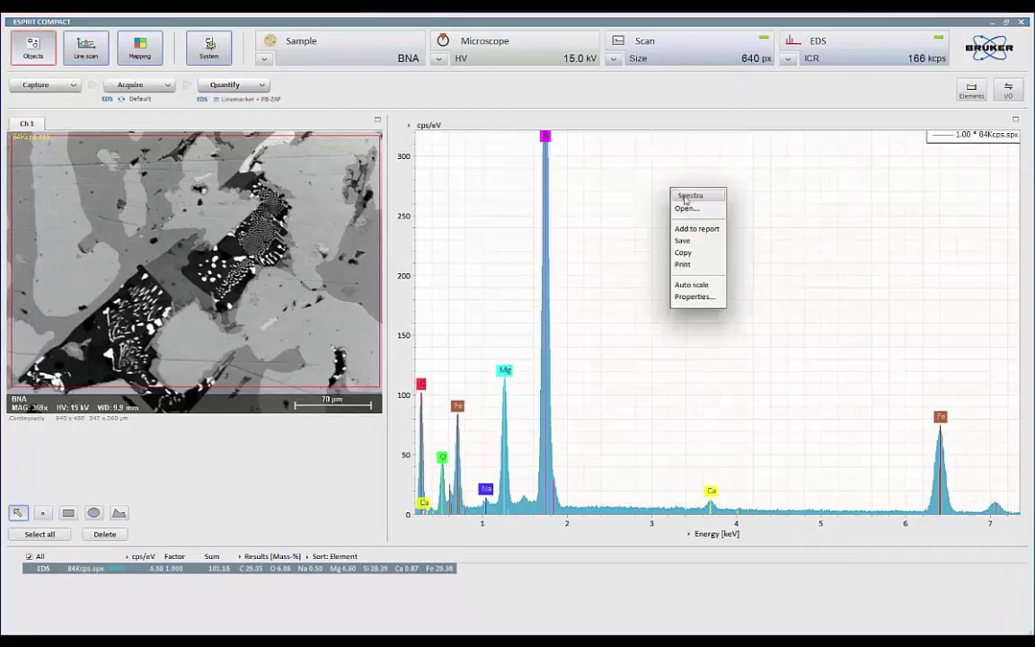
pyautogui.click(683, 240)
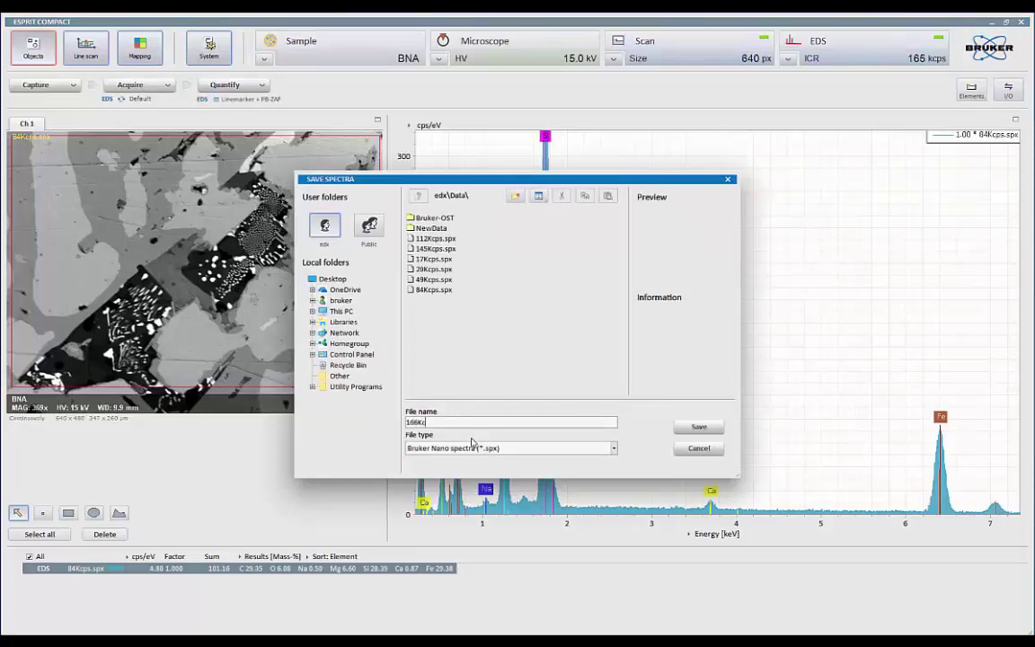
pyautogui.press('Return')
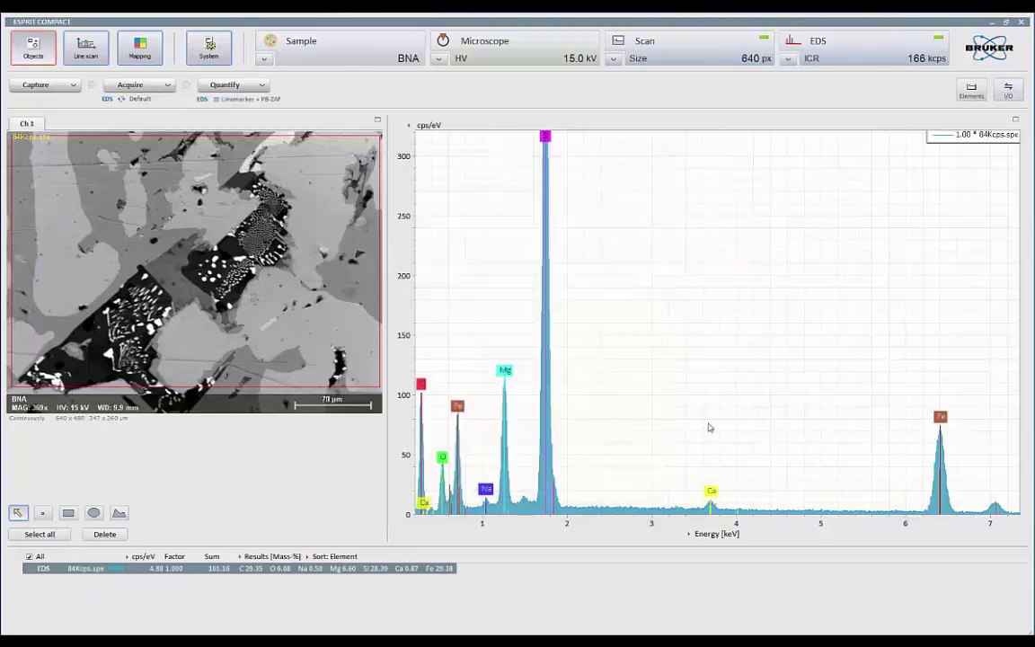
# Mark about 3.5 keV on the spectrum and open the Load Spectra dialog.
pyautogui.click(693, 228)
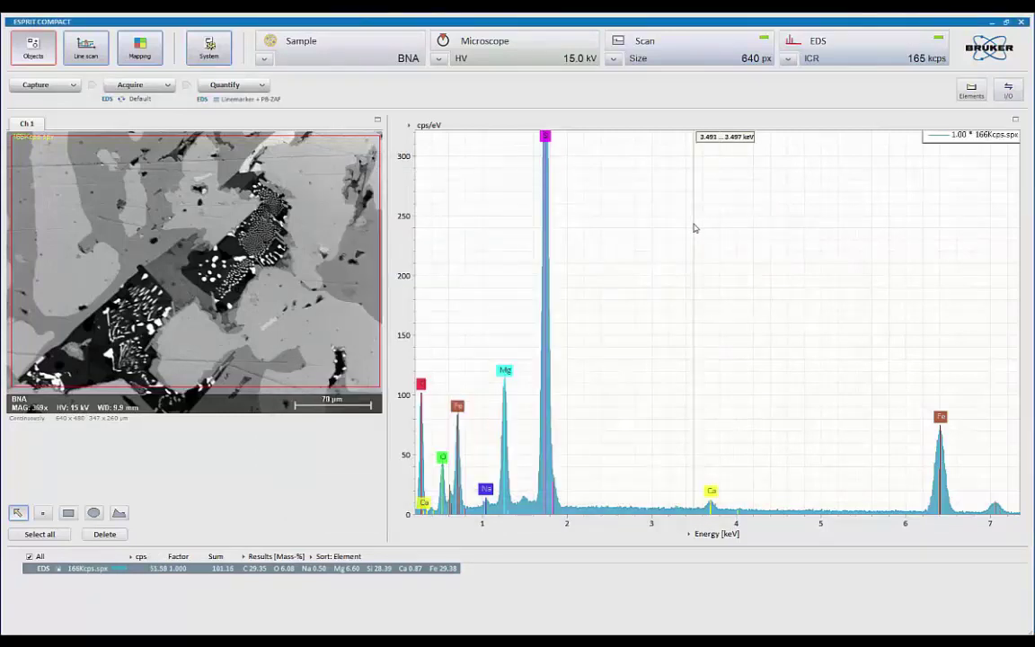
pyautogui.rightClick(694, 229)
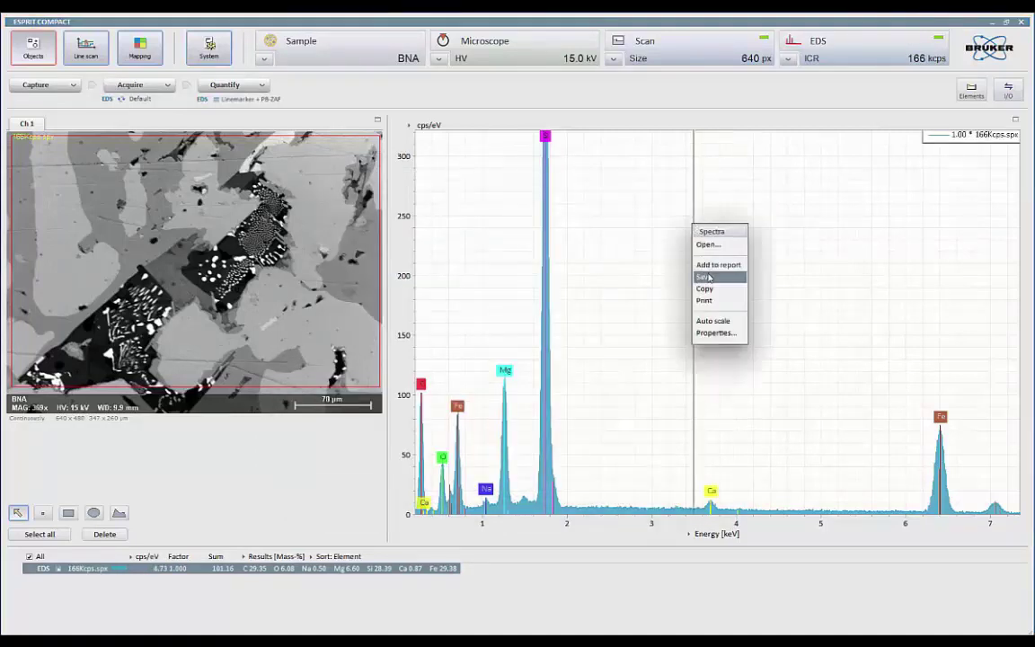
pyautogui.click(706, 244)
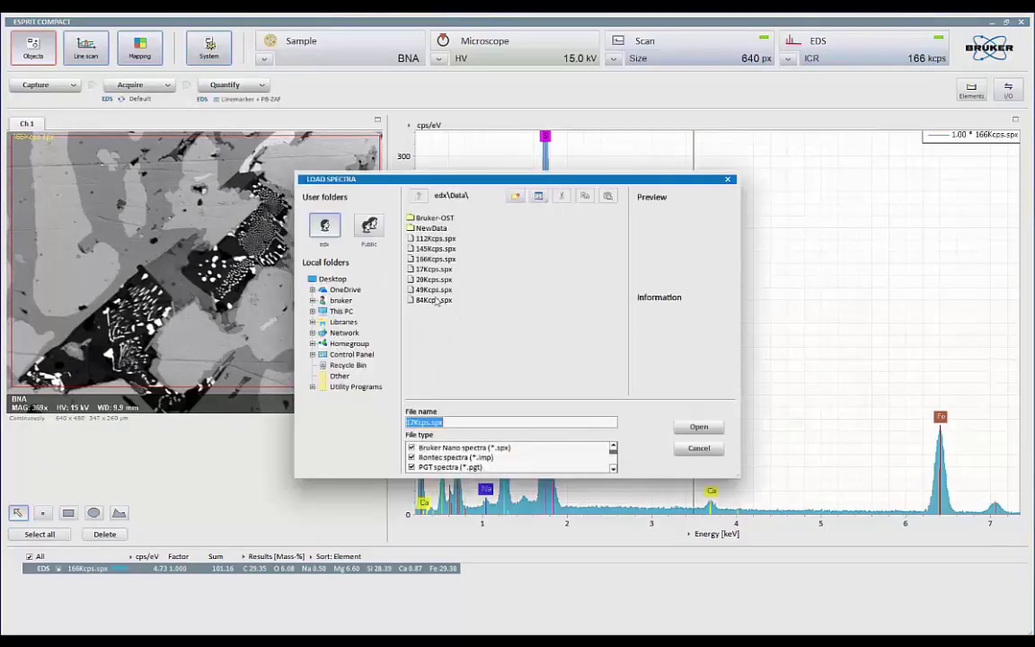
# Load 20Kcps.spx and 84Kcps.spx into the plot alongside 166Kcps.
pyautogui.click(455, 279)
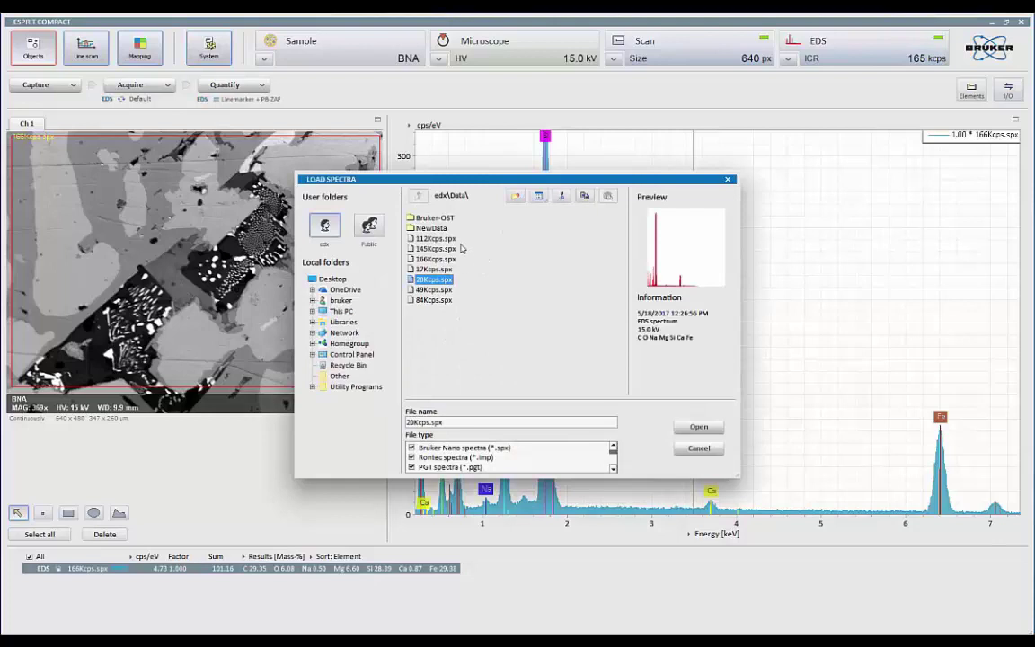
pyautogui.keyDown('ctrl'); pyautogui.click(435, 300); pyautogui.keyUp('ctrl')
pyautogui.click(698, 428)
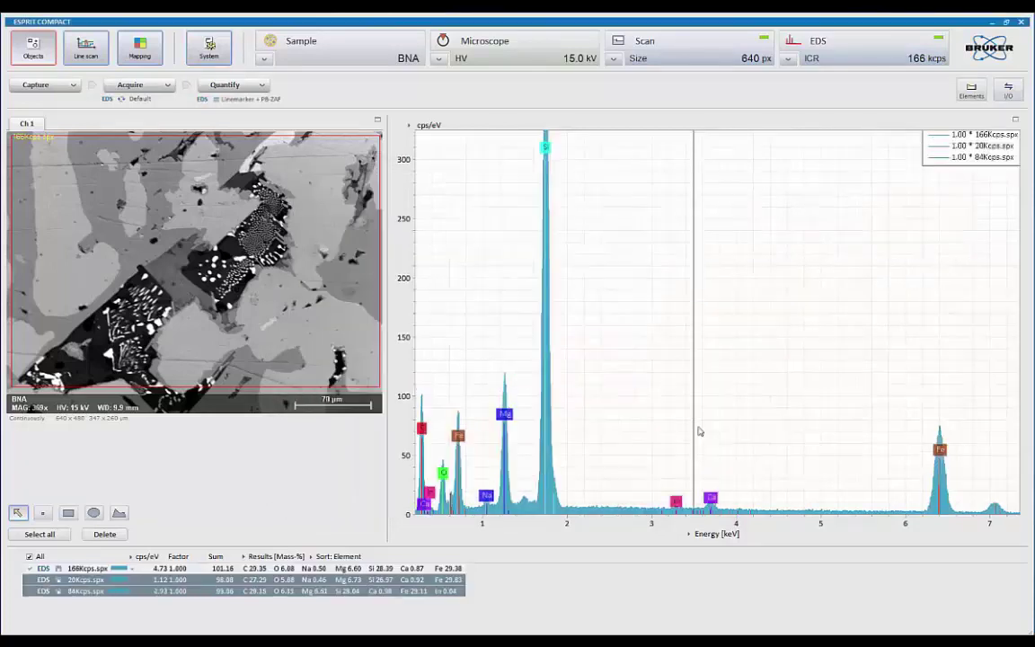
# Colour the traces: 166Kcps red, 20Kcps grey and 84Kcps light blue.
pyautogui.keyDown('ctrl'); pyautogui.click(148, 569); pyautogui.keyUp('ctrl')
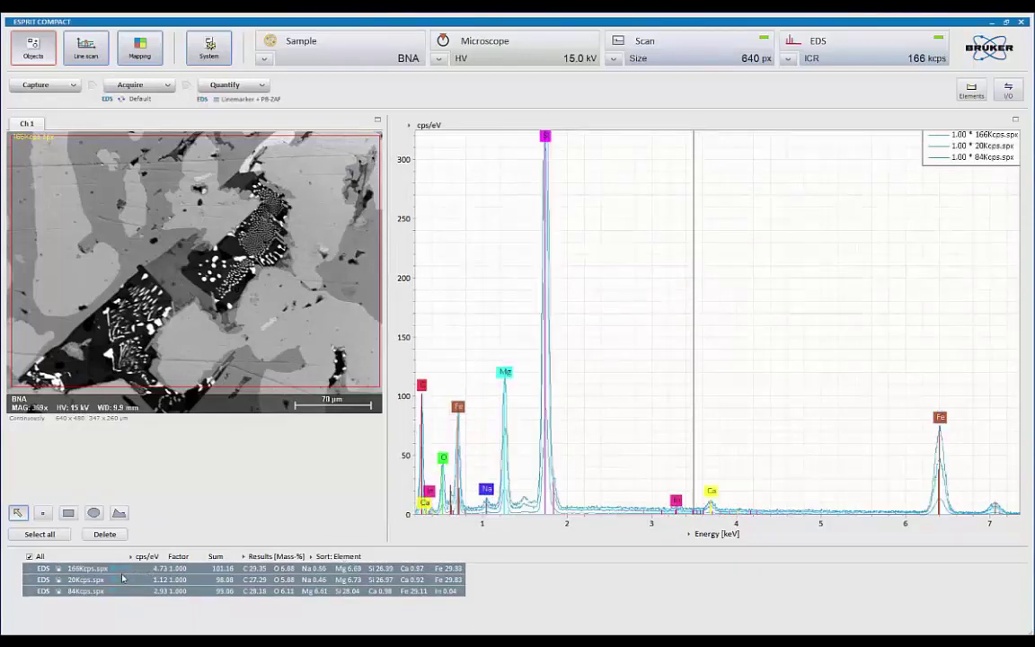
pyautogui.click(137, 576)
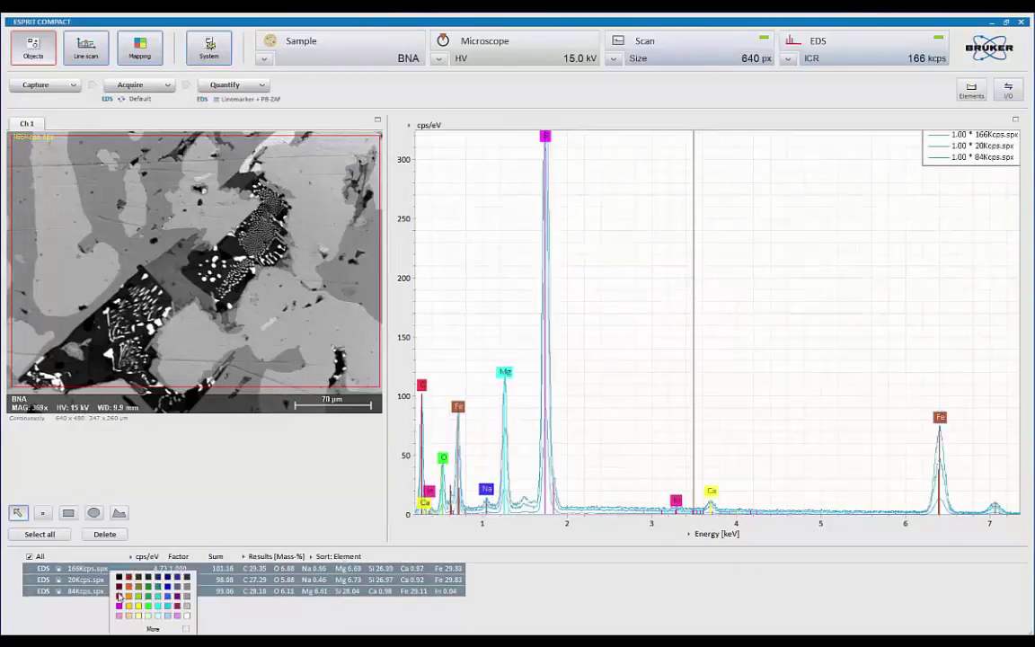
pyautogui.click(120, 596)
pyautogui.click(133, 584)
pyautogui.click(136, 589)
pyautogui.click(130, 593)
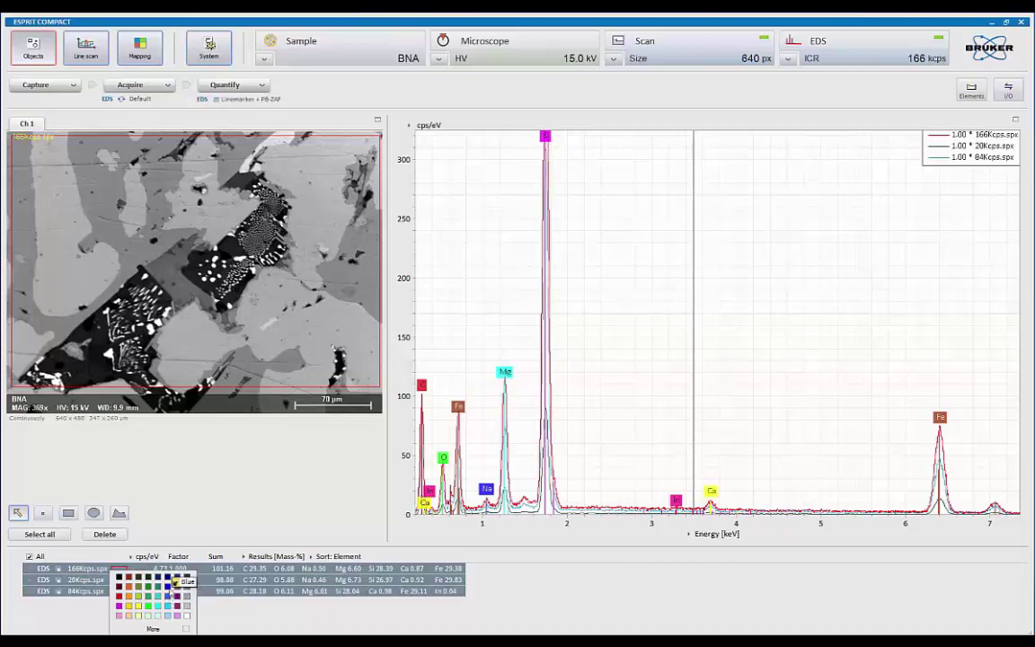
pyautogui.click(168, 596)
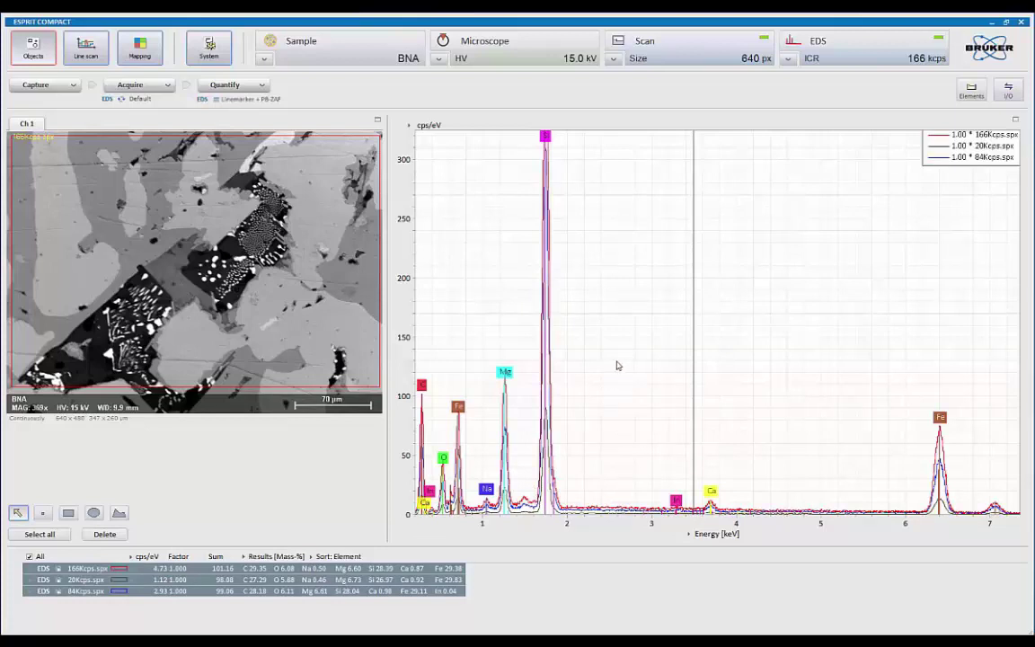
# Normalise the spectra over 2.400–2.700 keV (20Kcps factor 5.60, 84Kcps 1.65) and view 4–11 keV.
pyautogui.click(617, 365)
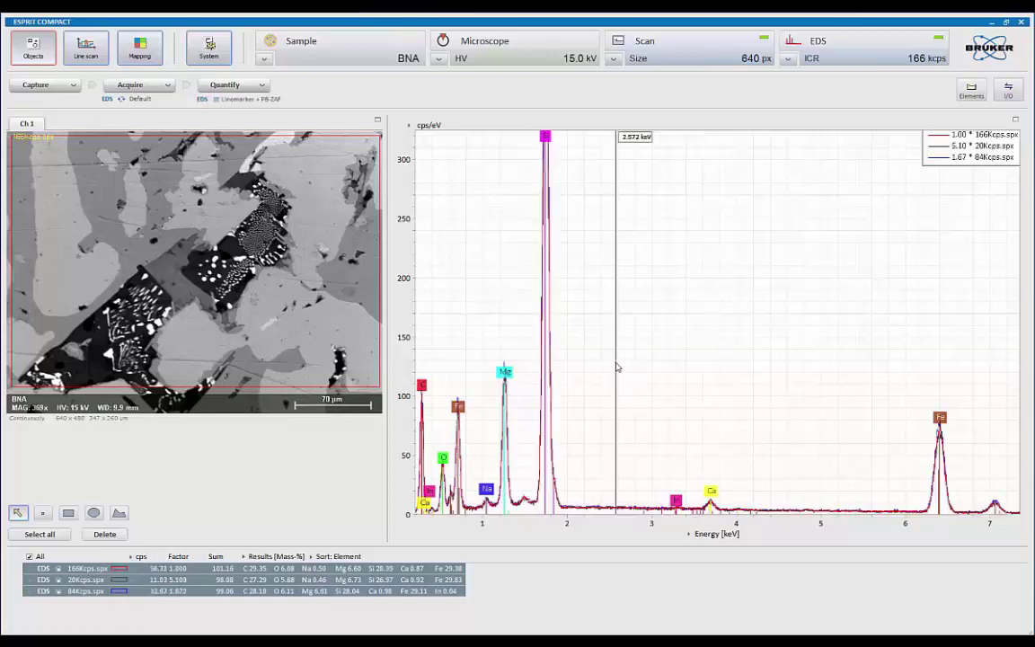
pyautogui.rightClick(620, 366)
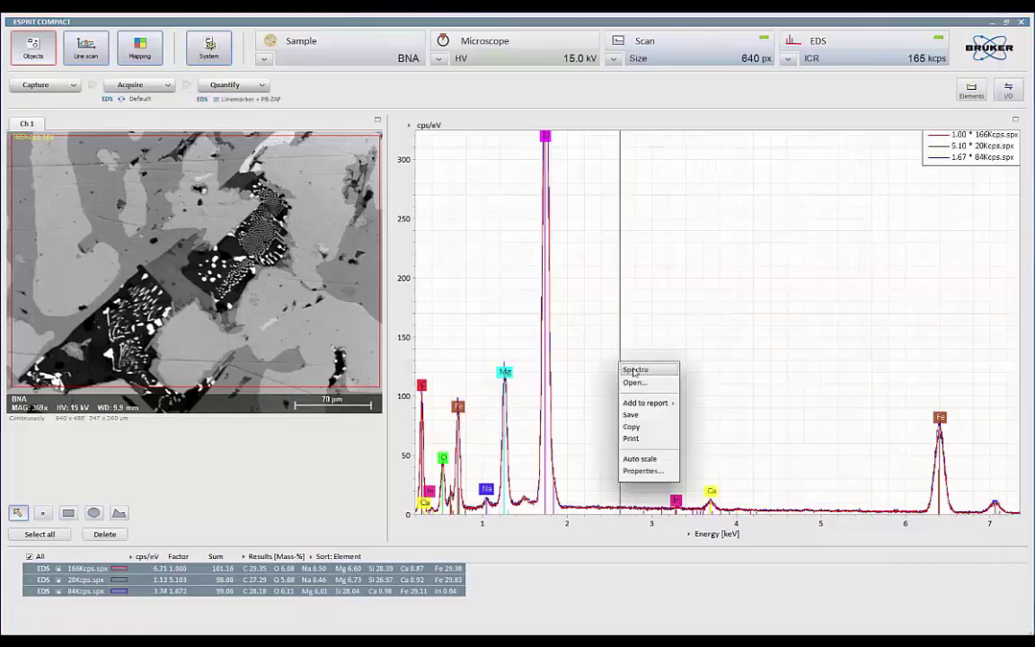
pyautogui.click(645, 472)
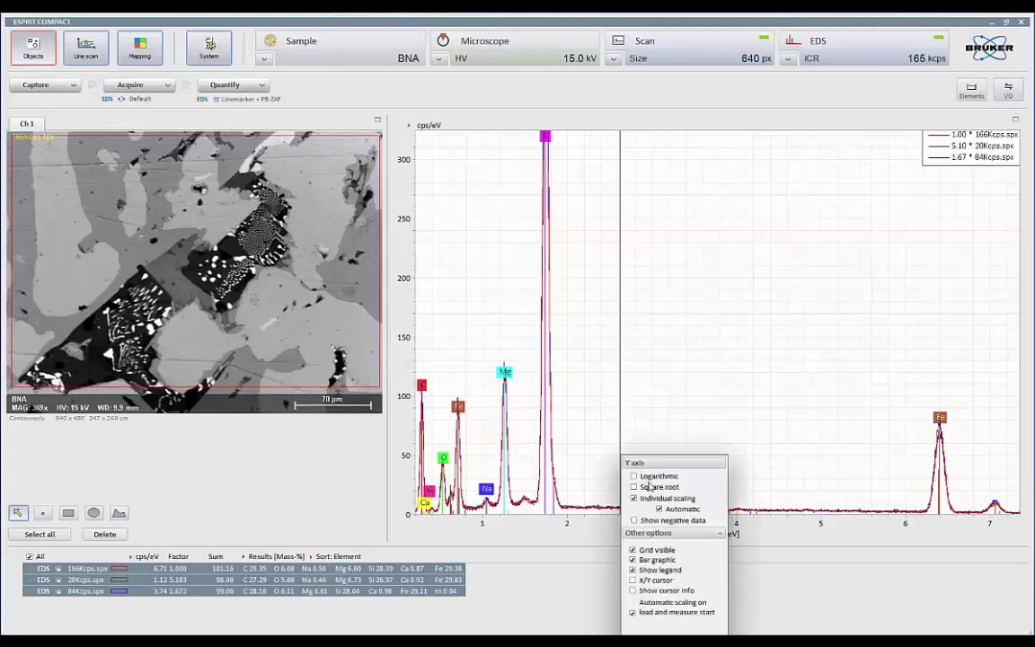
pyautogui.click(740, 415)
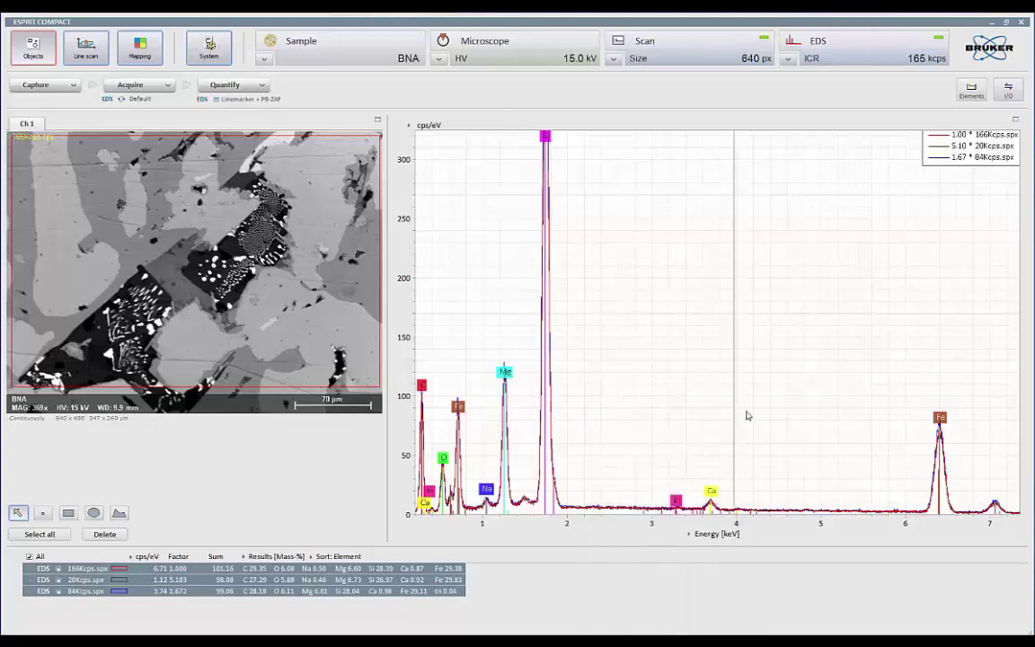
pyautogui.moveTo(602, 443); pyautogui.dragTo(627, 440)
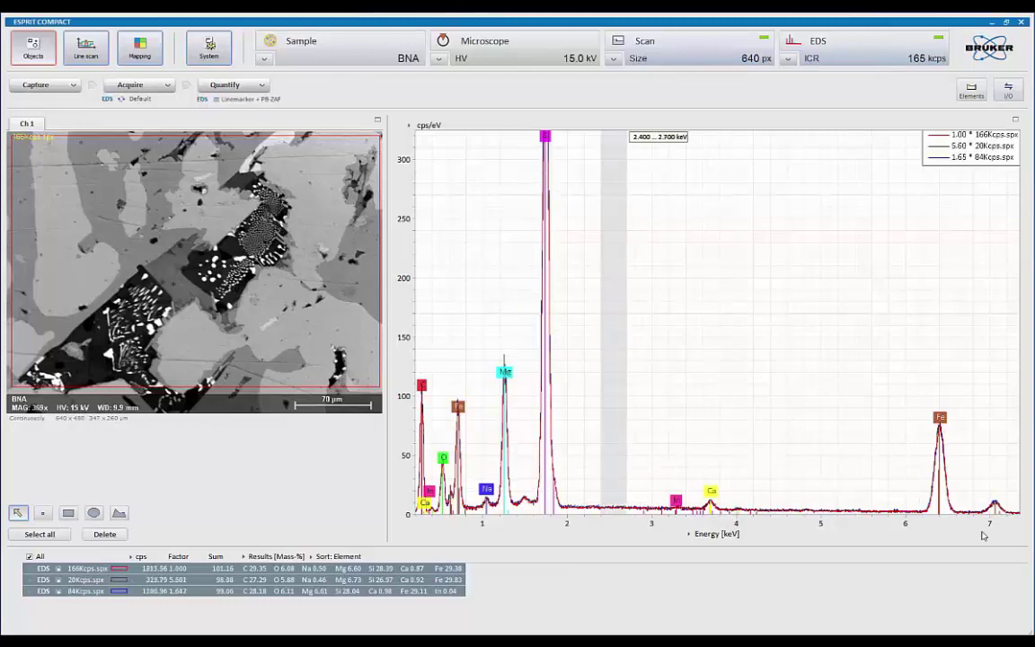
pyautogui.moveTo(951, 526); pyautogui.dragTo(446, 490)
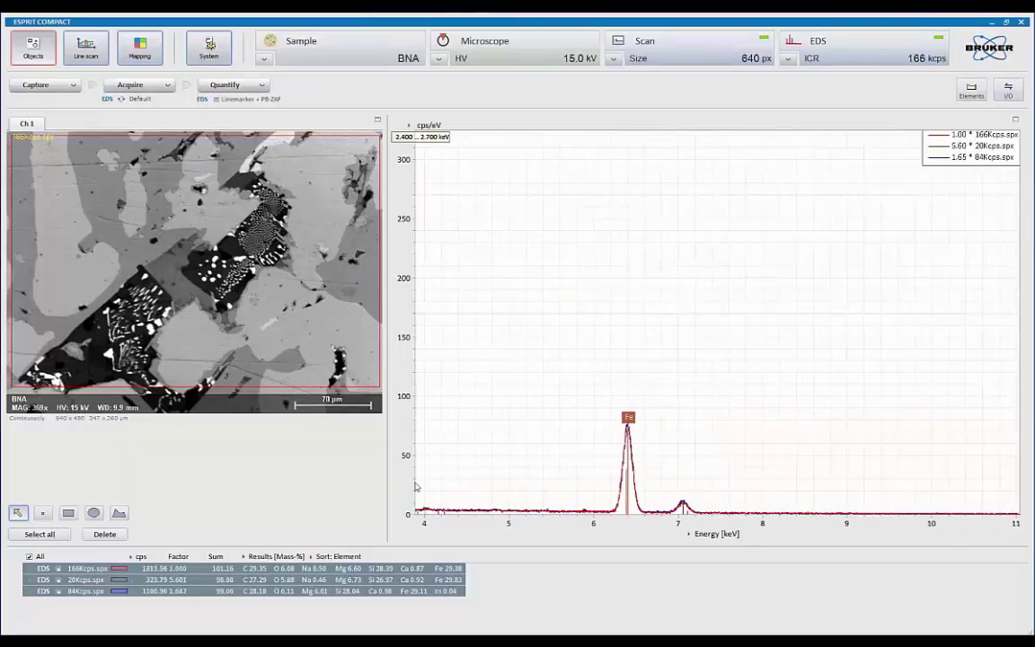
# Zoom in on the Fe peak near 6.4 keV to compare how the normalised spectra overlap.
pyautogui.scroll(3, 399, 407)
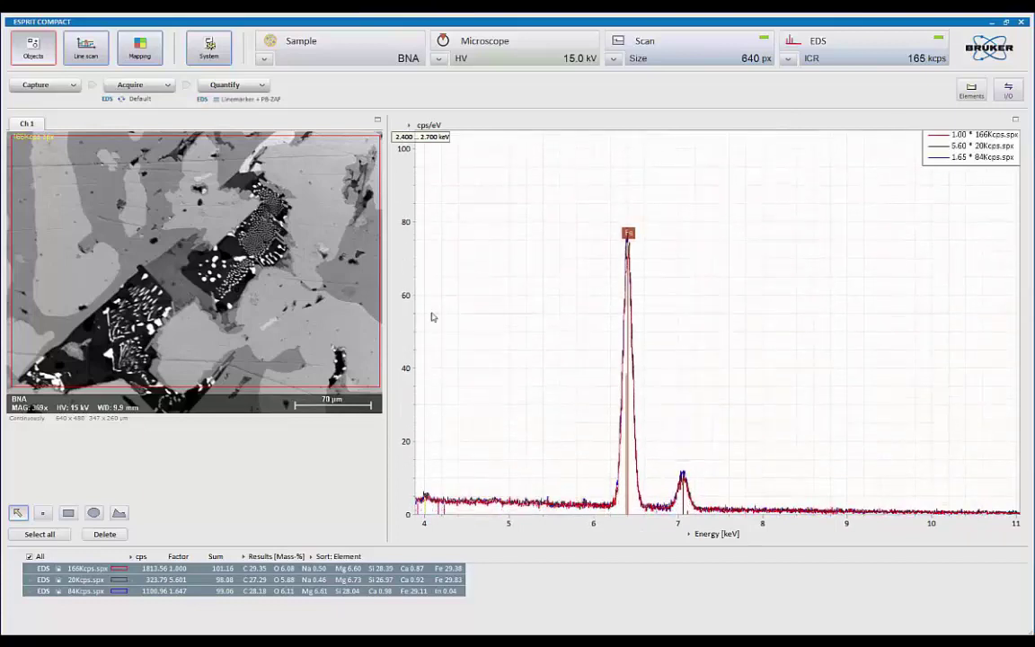
pyautogui.click(627, 462)
pyautogui.scroll(1, 629, 466)
pyautogui.scroll(3, 627, 465)
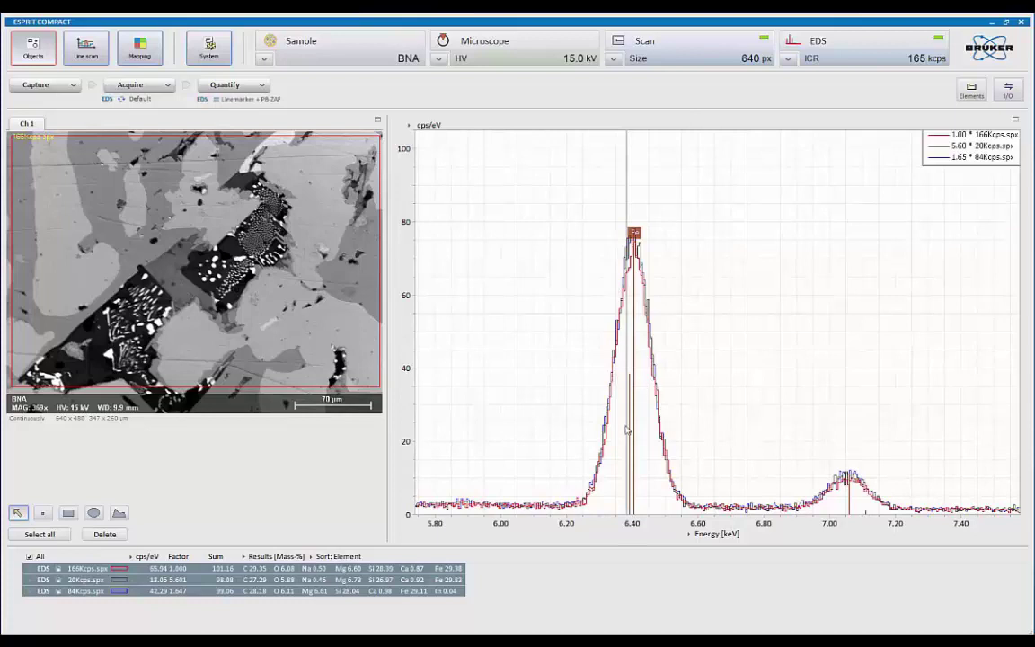
# Return to the full 0–8 keV overview, rescaled to 500 cps/eV.
pyautogui.scroll(-4, 709, 421)
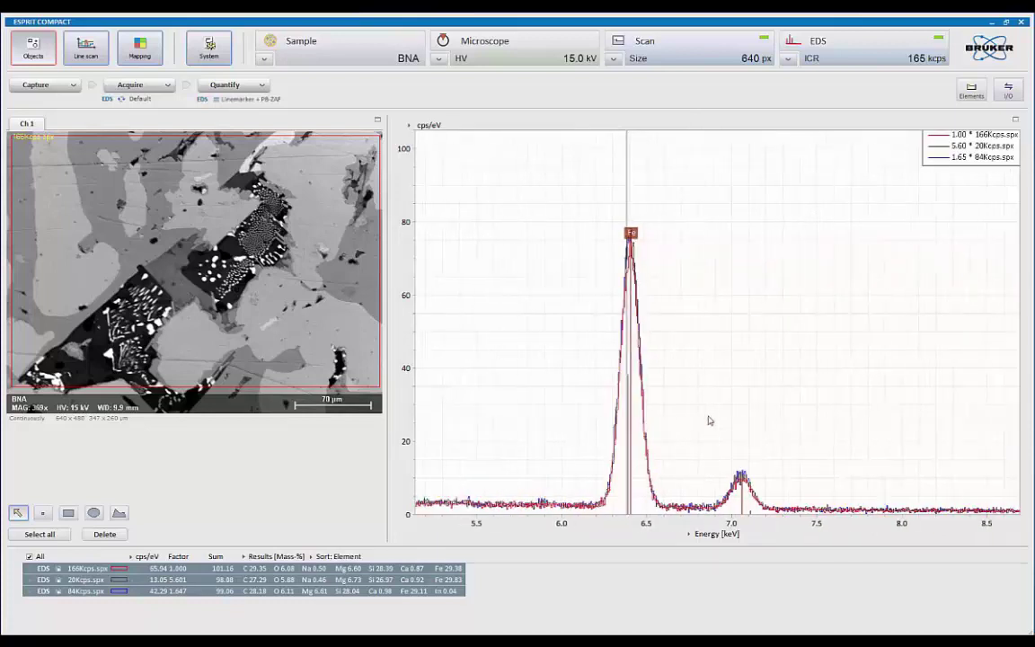
pyautogui.scroll(-1, 702, 422)
pyautogui.moveTo(473, 483); pyautogui.dragTo(375, 333)
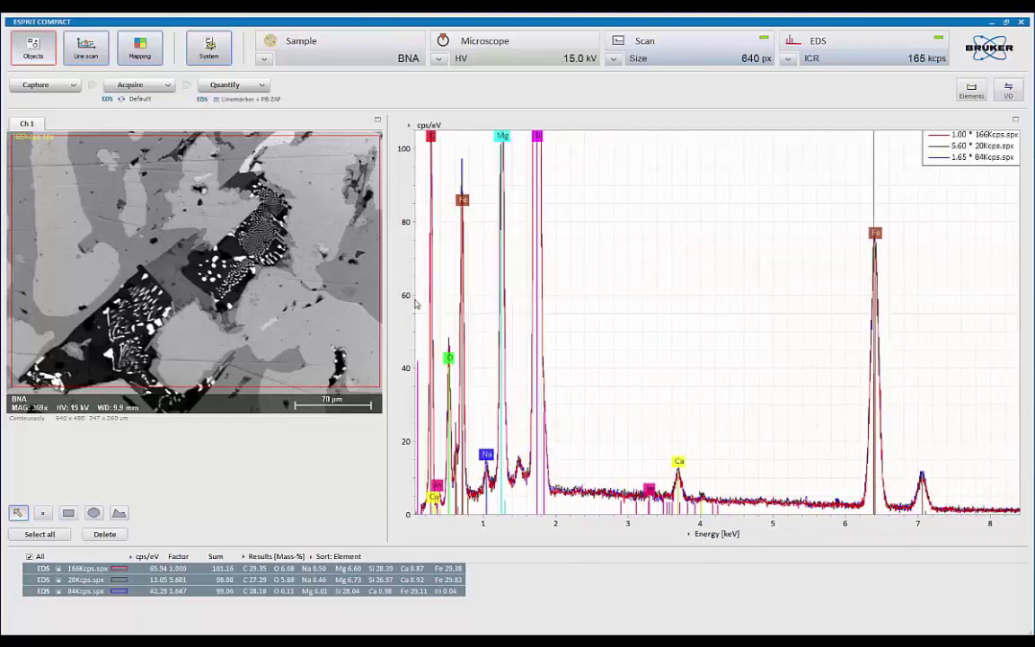
pyautogui.scroll(-2, 403, 301)
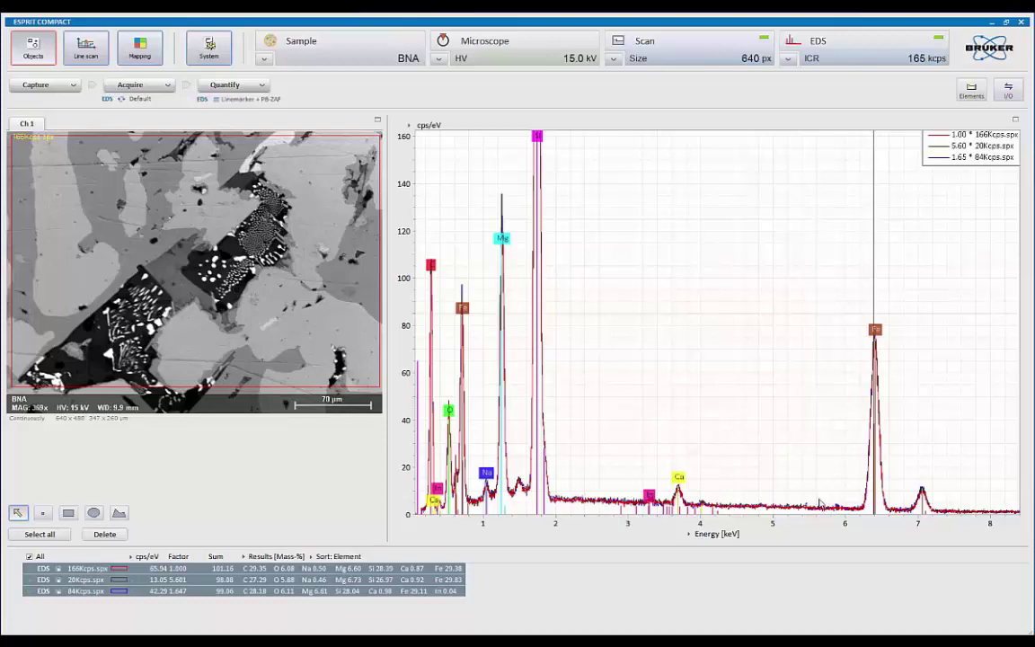
pyautogui.scroll(-1, 405, 333)
pyautogui.scroll(-5, 406, 333)
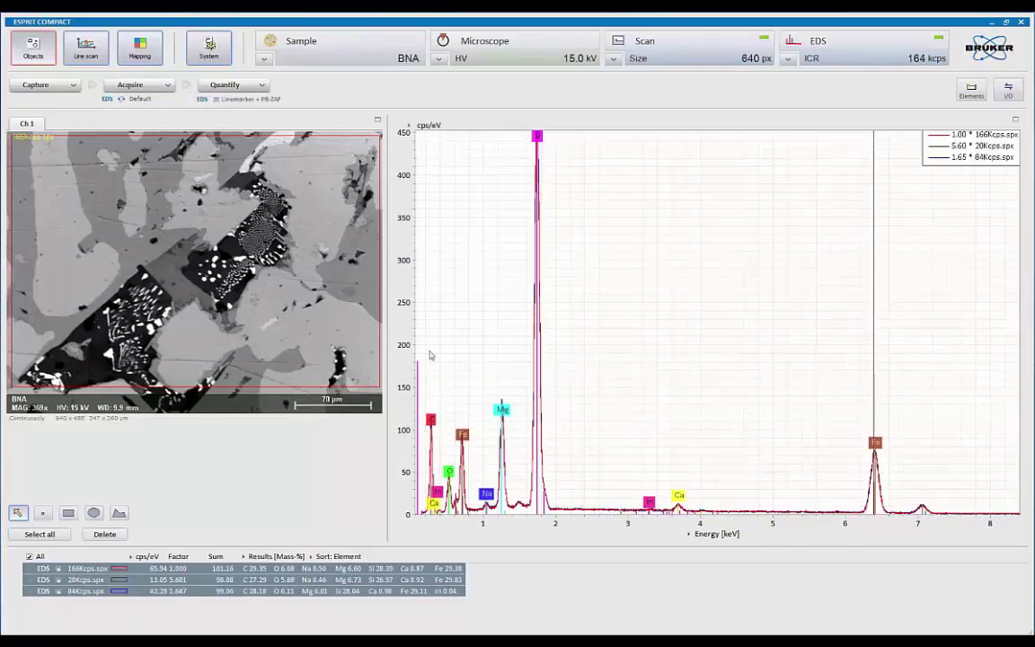
pyautogui.scroll(-2, 413, 347)
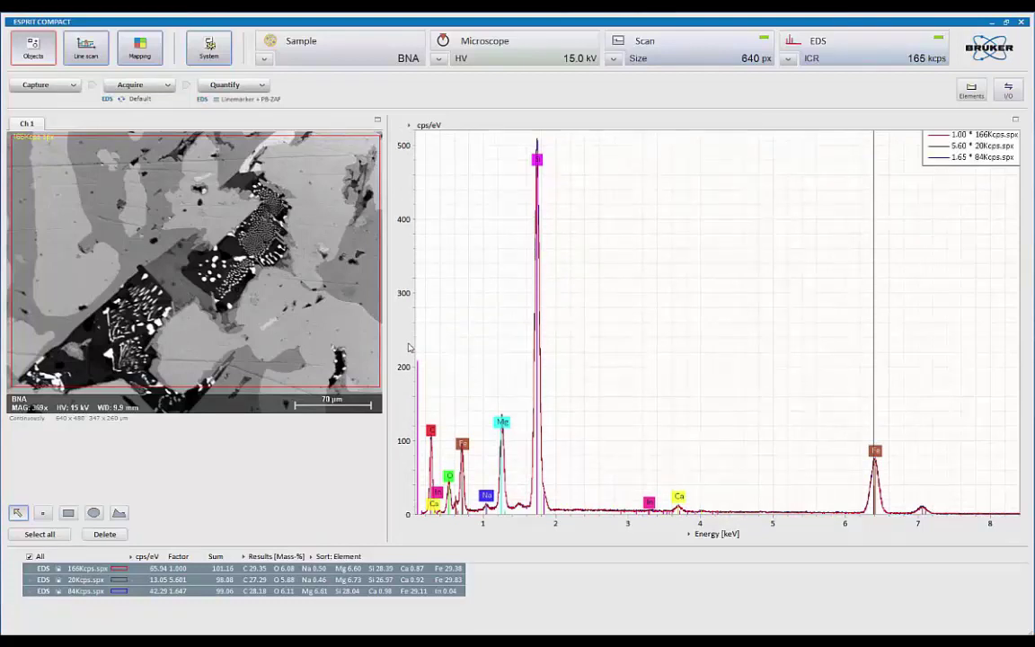
pyautogui.moveTo(595, 523); pyautogui.dragTo(588, 524)
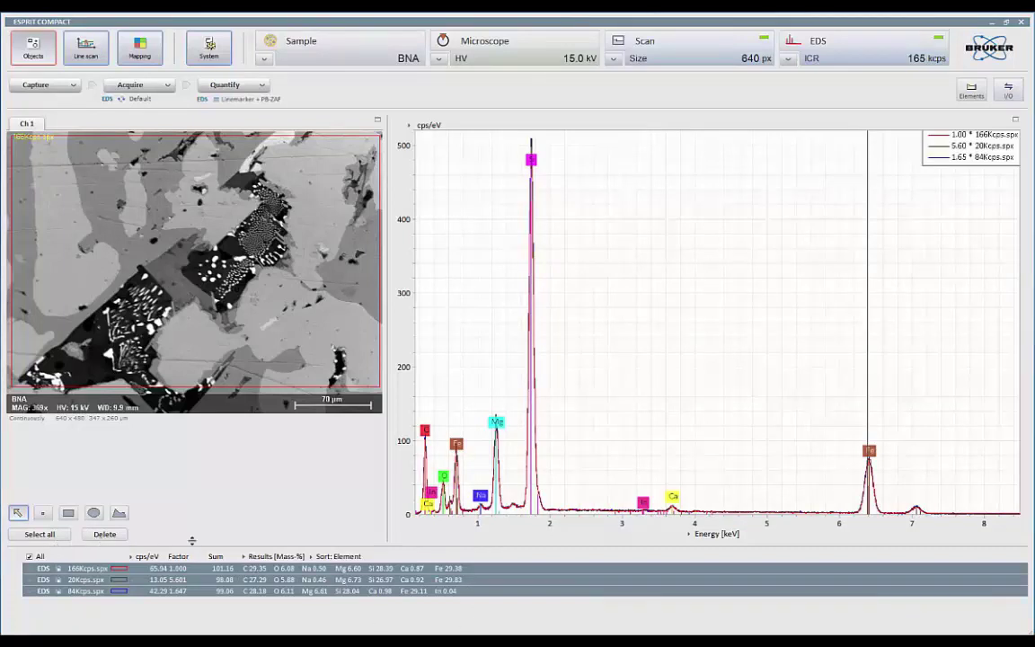
# Clear the three overlaid spectra and start a live BNA image scan at 470x.
pyautogui.click(103, 535)
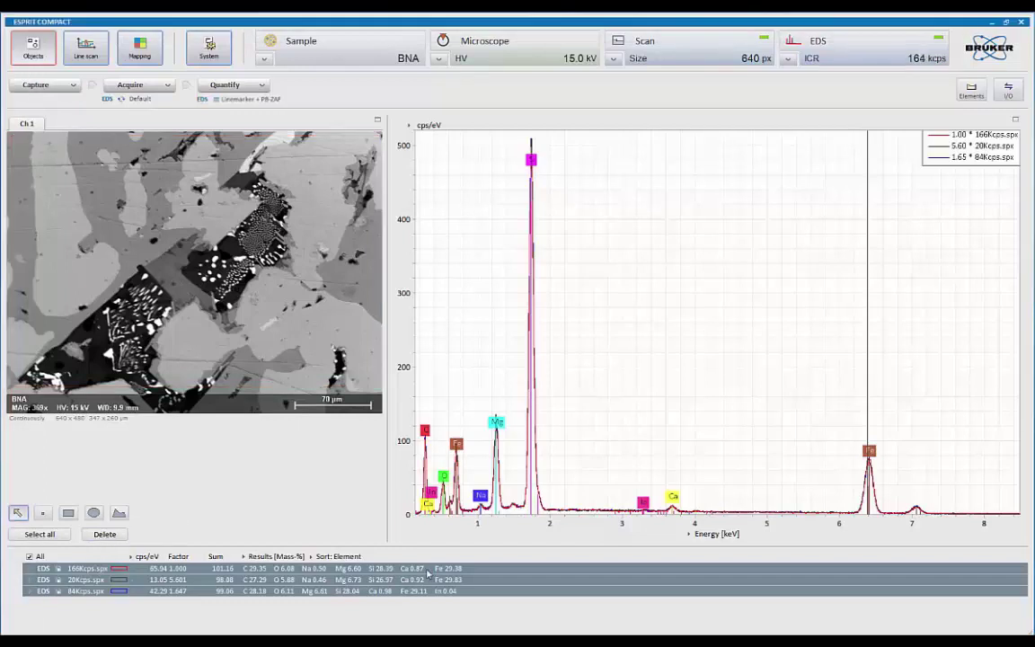
pyautogui.press('Delete')
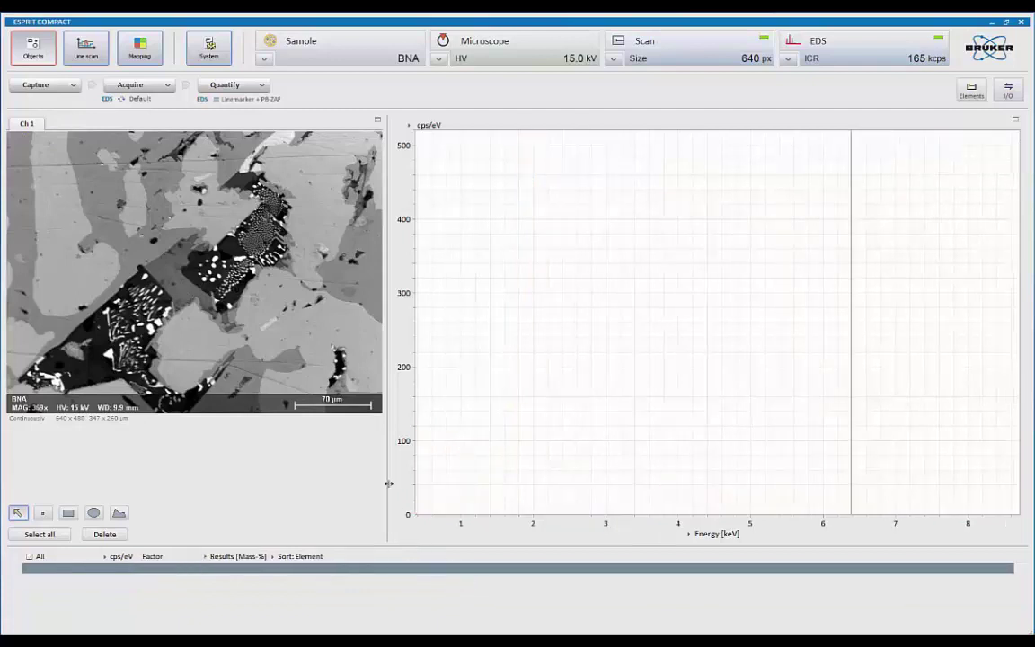
pyautogui.click(517, 15)
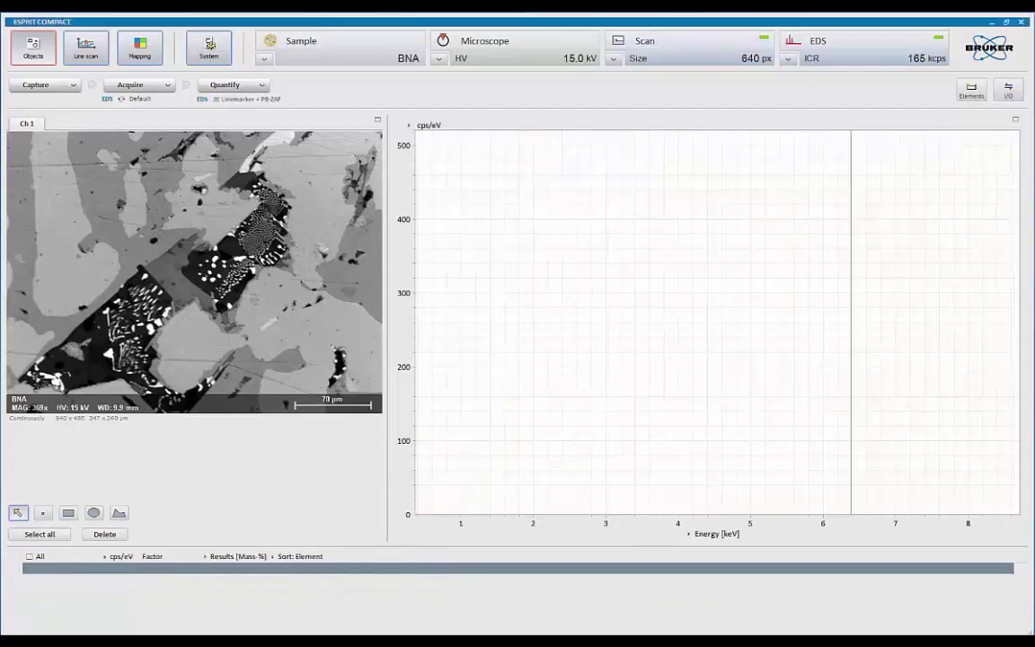
pyautogui.click(57, 90)
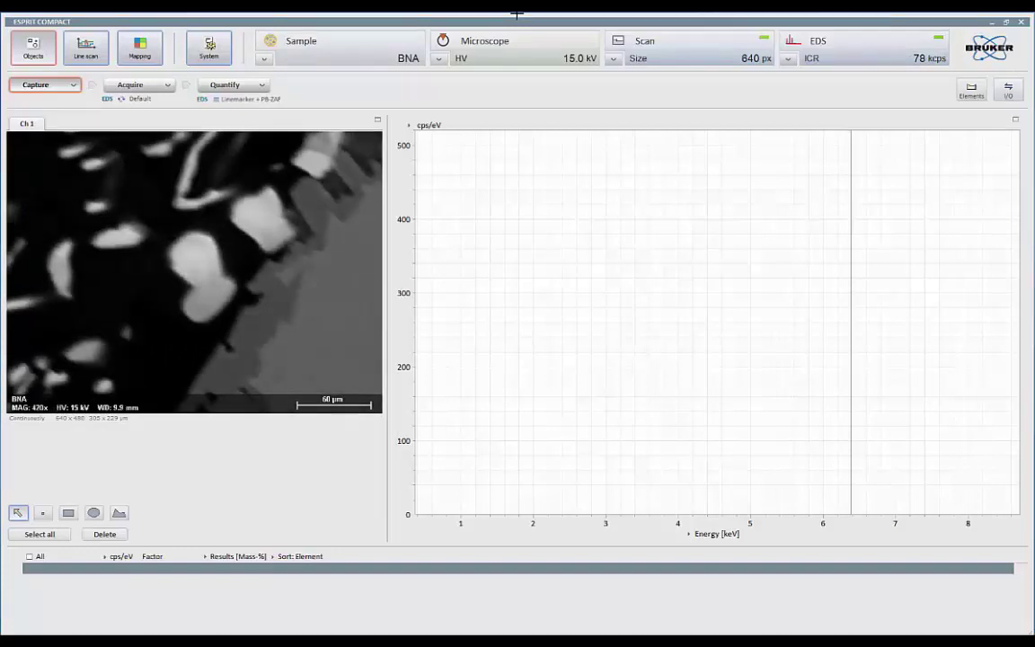
# Place point BNA 13 on the bright grain and acquire its spectrum.
pyautogui.click(42, 513)
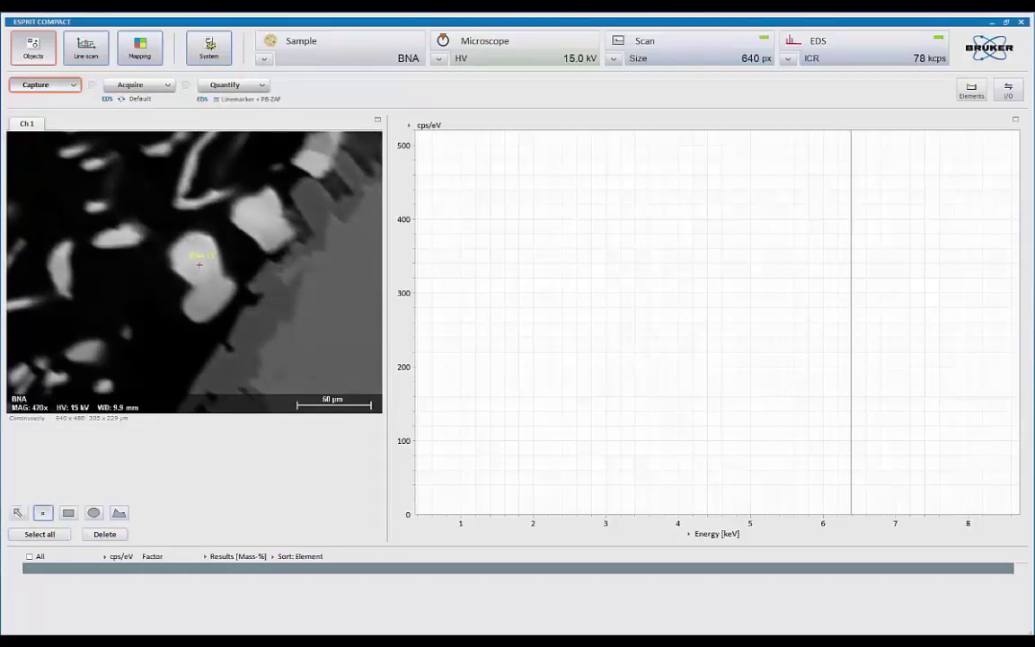
pyautogui.click(132, 87)
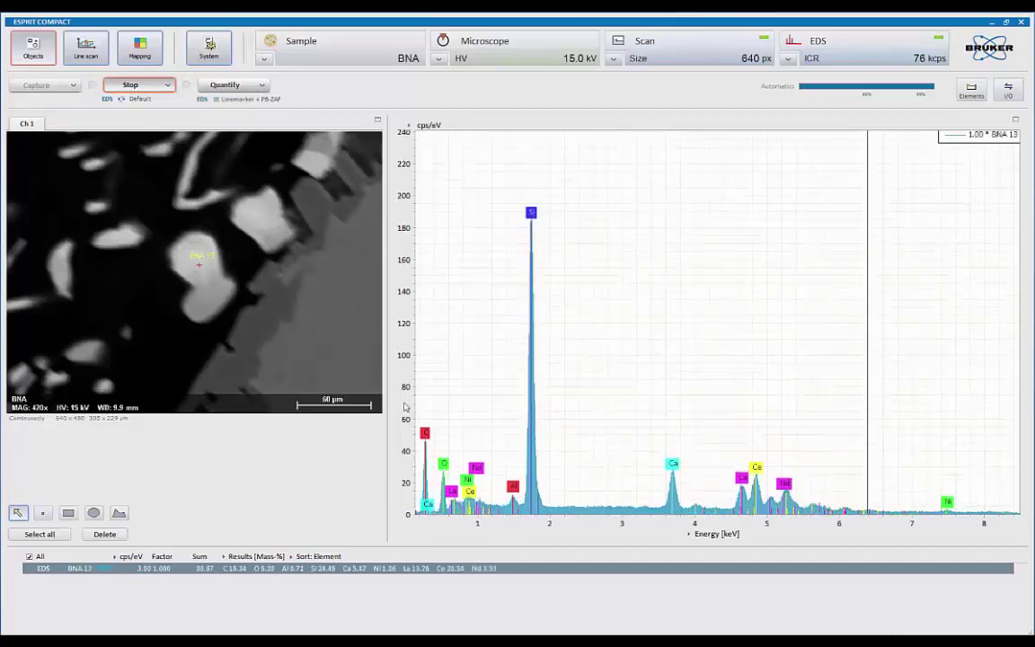
pyautogui.click(151, 85)
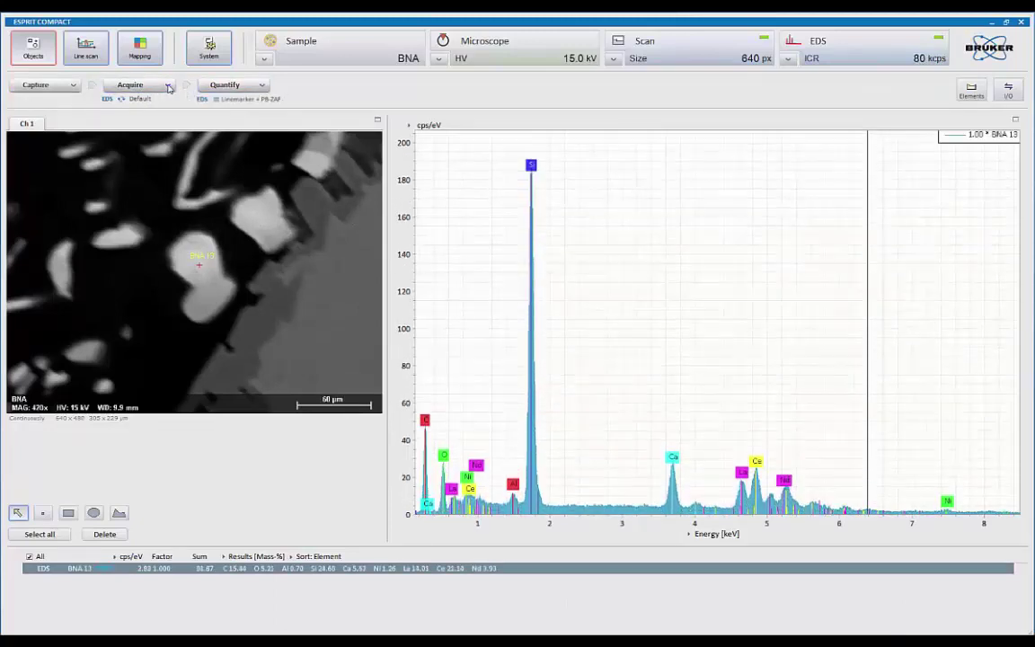
# Adjust the acquisition parameters, restart the acquisition, and show the periodic table.
pyautogui.click(168, 85)
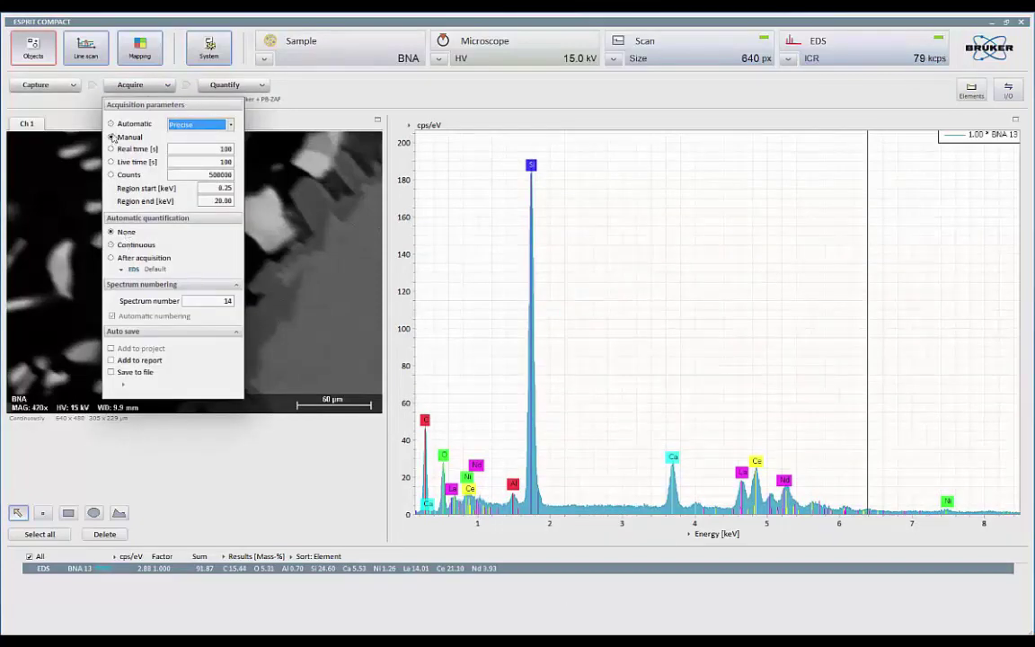
pyautogui.click(142, 90)
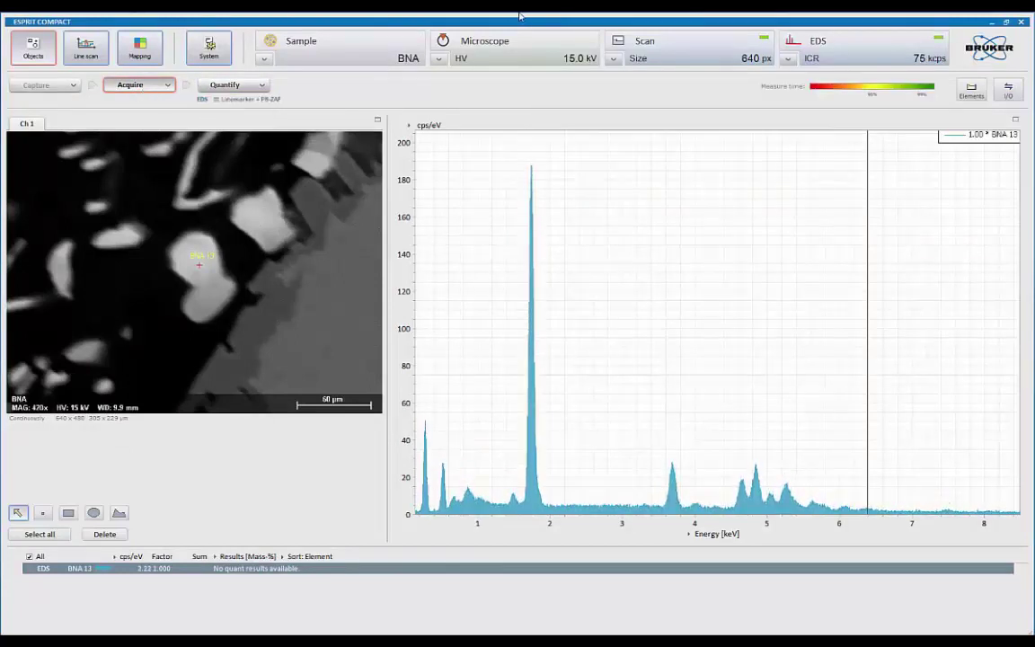
pyautogui.click(972, 90)
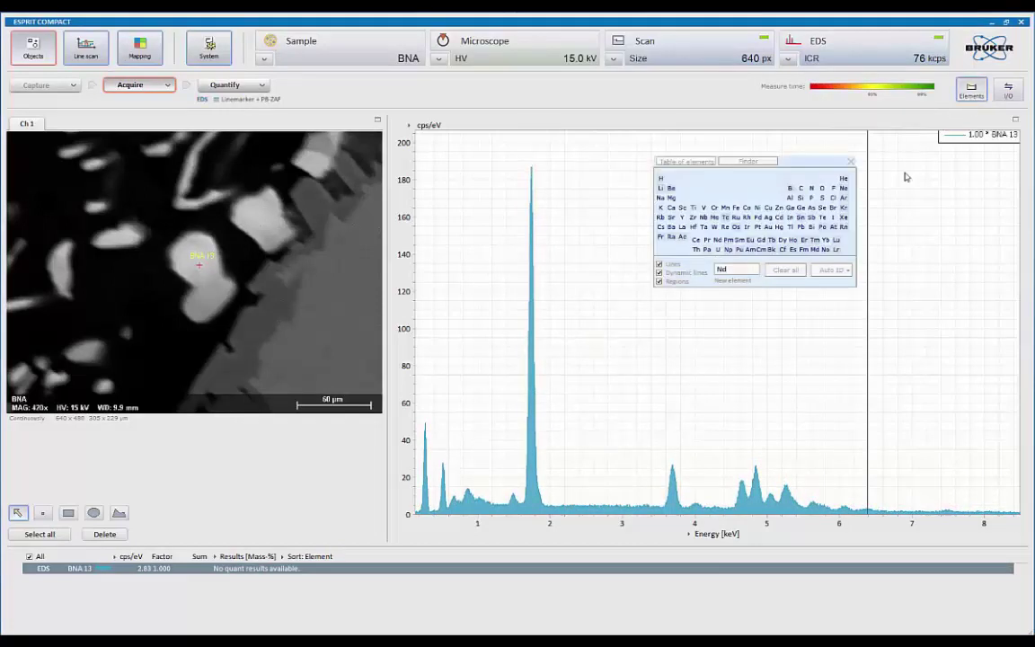
# Mark Si on the 1.74 keV peak of the BNA 13 spectrum.
pyautogui.click(800, 198)
pyautogui.click(531, 458)
pyautogui.scroll(2, 535, 446)
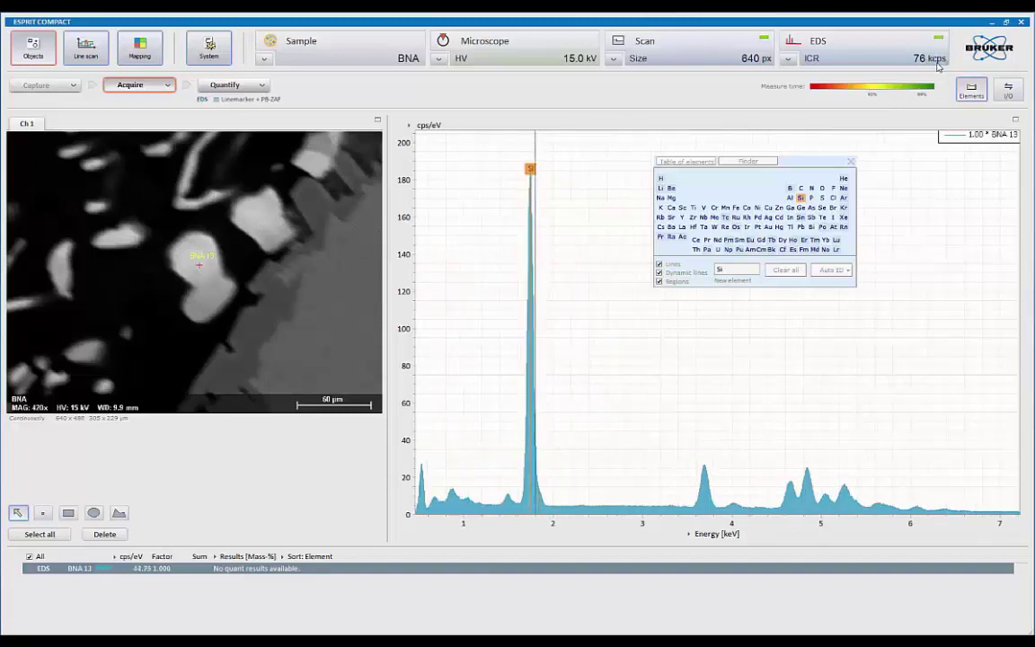
pyautogui.moveTo(566, 526); pyautogui.dragTo(578, 527)
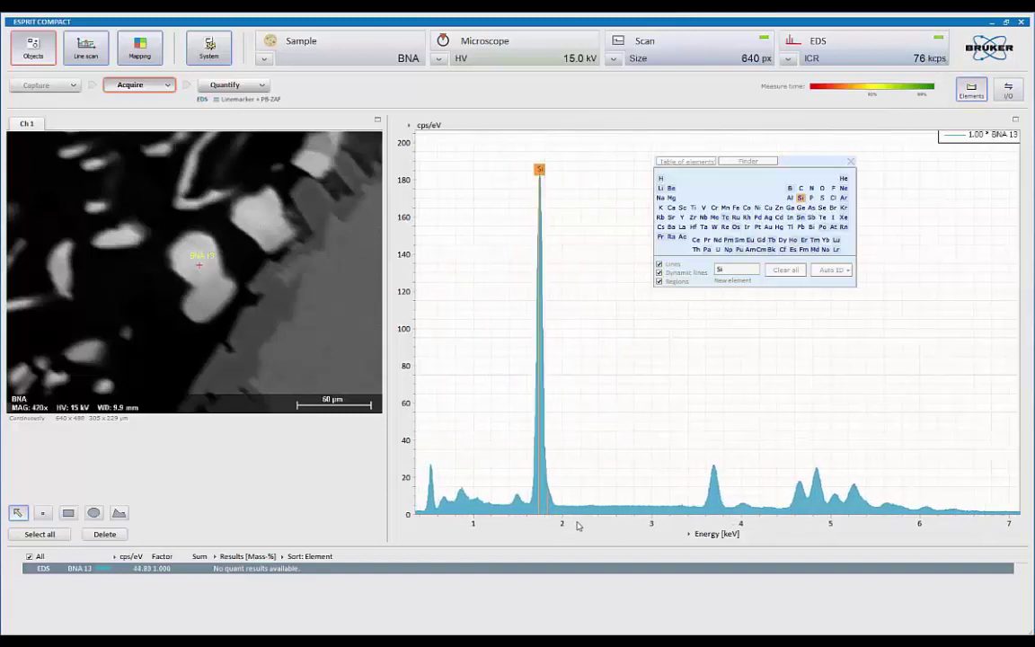
# List candidate elements Ca, Sb, Te and K for the 3.575–3.840 keV band.
pyautogui.click(759, 166)
pyautogui.click(715, 491)
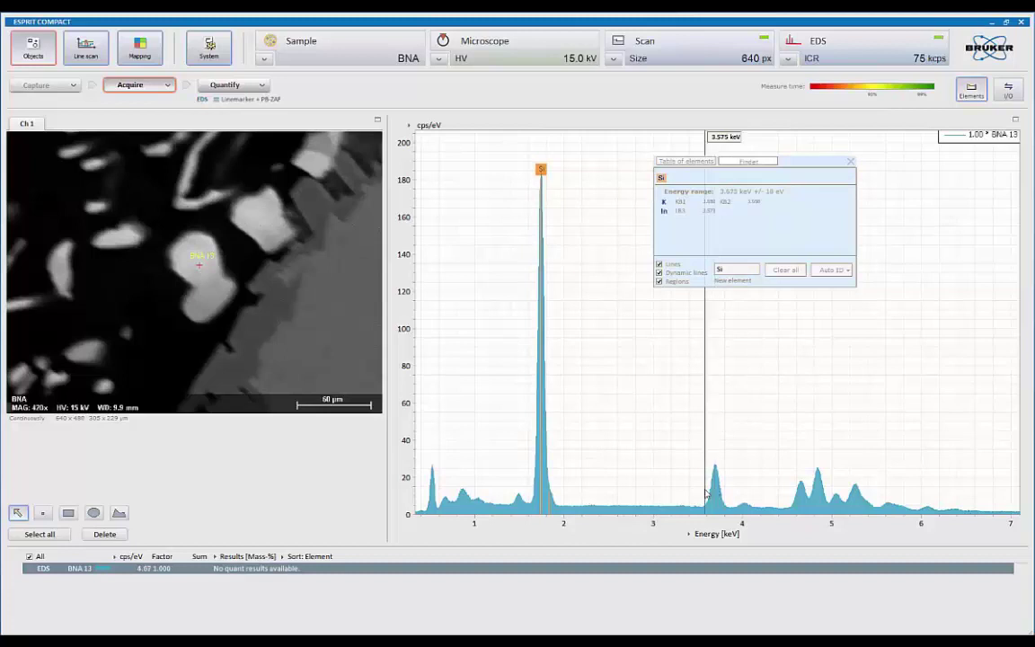
pyautogui.moveTo(704, 493); pyautogui.dragTo(729, 495)
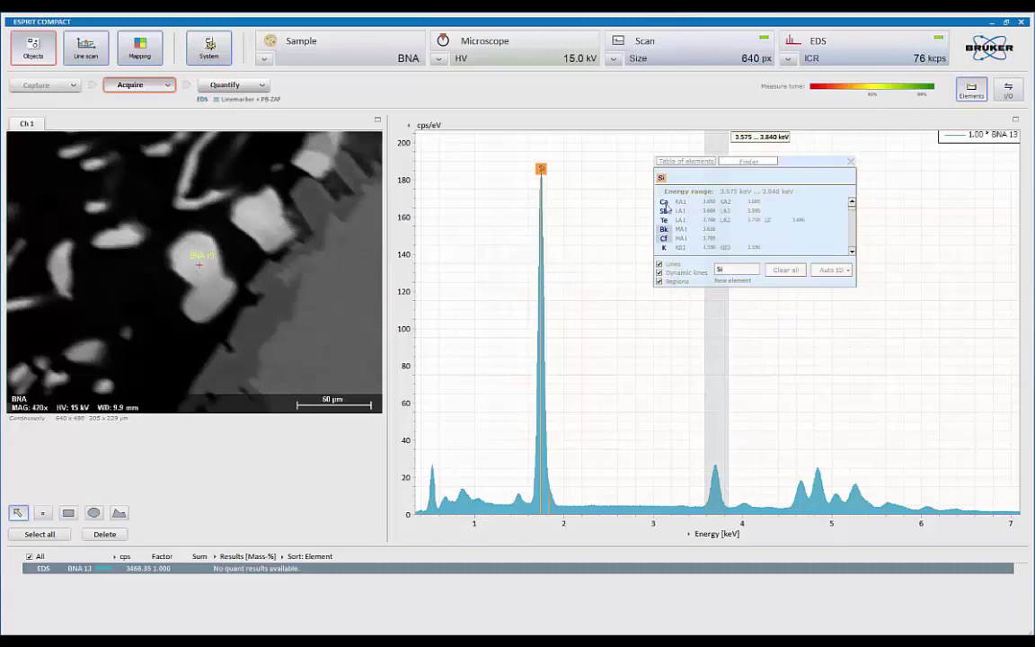
# Add Ca from the Finder list to the marked elements.
pyautogui.click(664, 202)
pyautogui.click(664, 205)
pyautogui.click(664, 203)
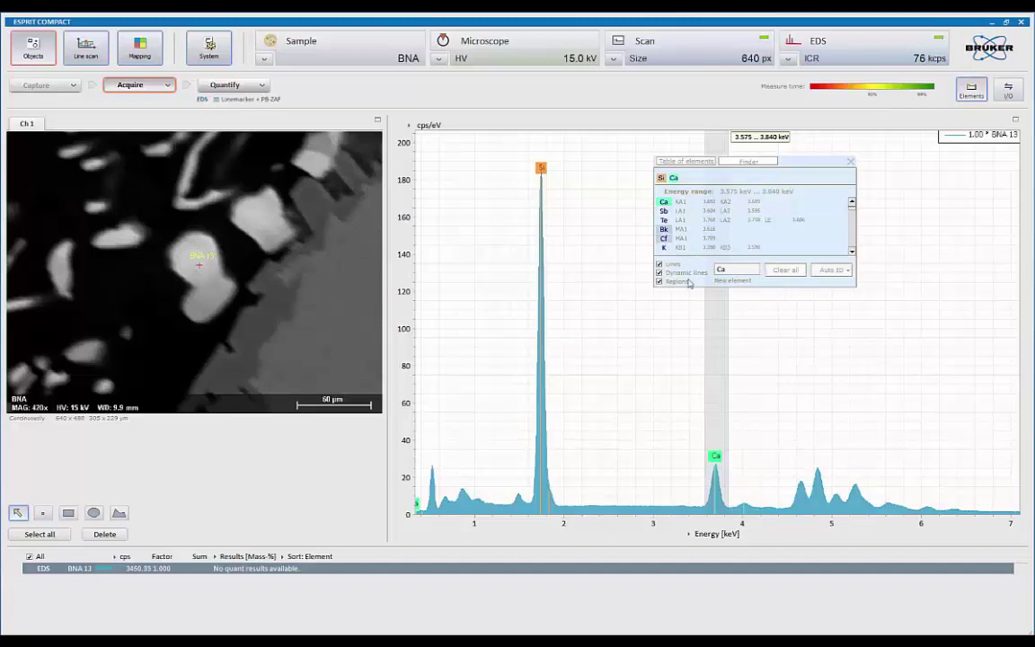
# Step the trial element through Sc, Cr and Fe against the 3.7 keV peak, ending on Sc.
pyautogui.click(757, 271)
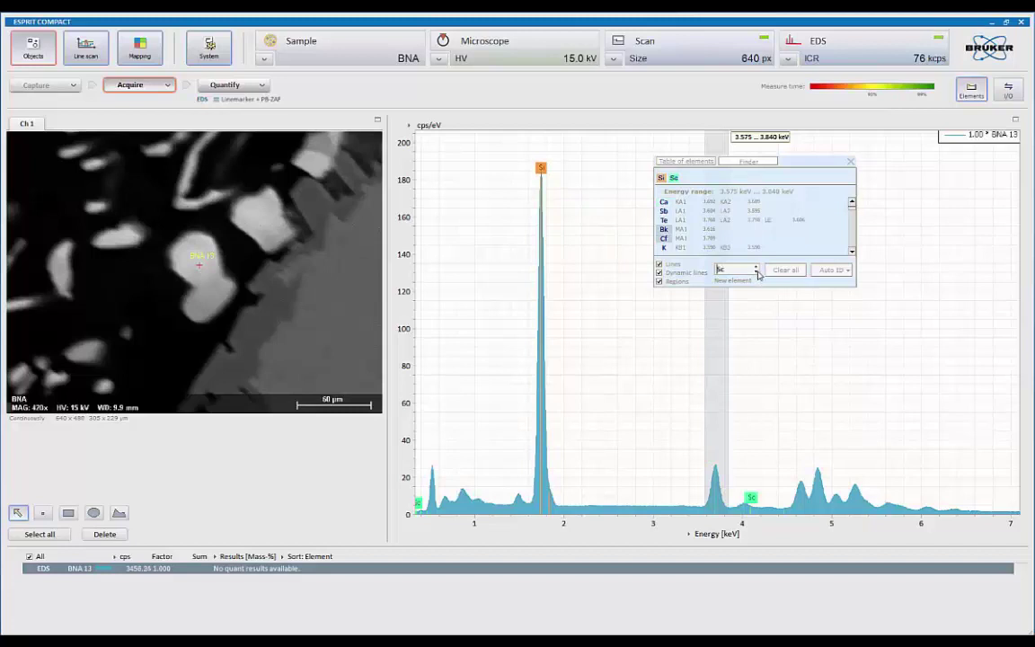
pyautogui.click(757, 271)
pyautogui.click(757, 271)
pyautogui.click(757, 271)
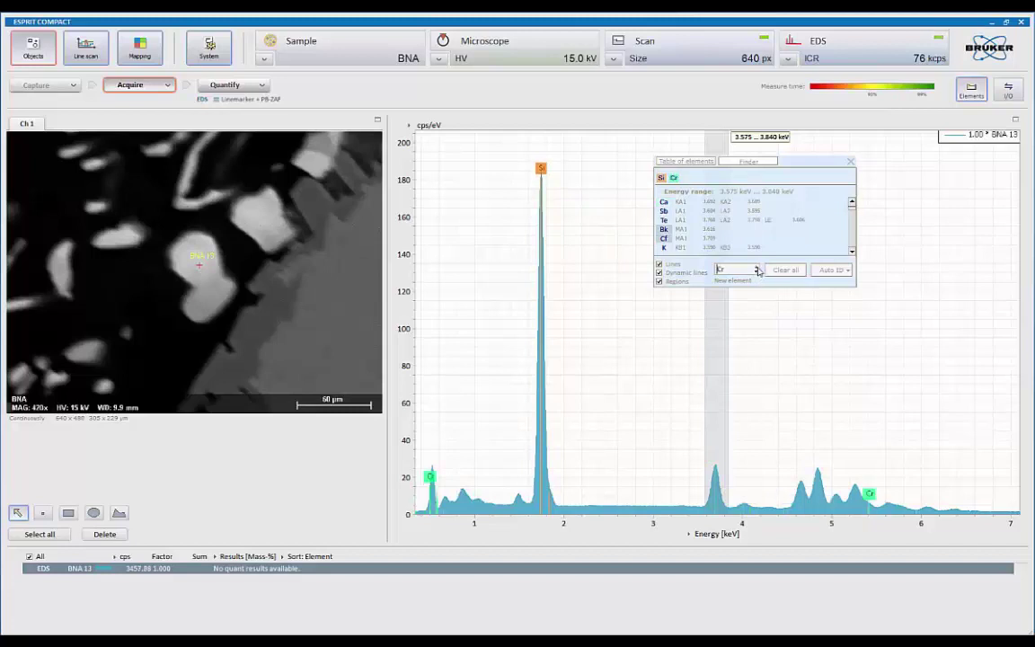
pyautogui.click(757, 271)
pyautogui.click(756, 271)
pyautogui.moveTo(757, 274); pyautogui.dragTo(757, 275)
# Clear all marked elements, then mark only Si and Ca on the BNA 13 spectrum.
pyautogui.click(693, 163)
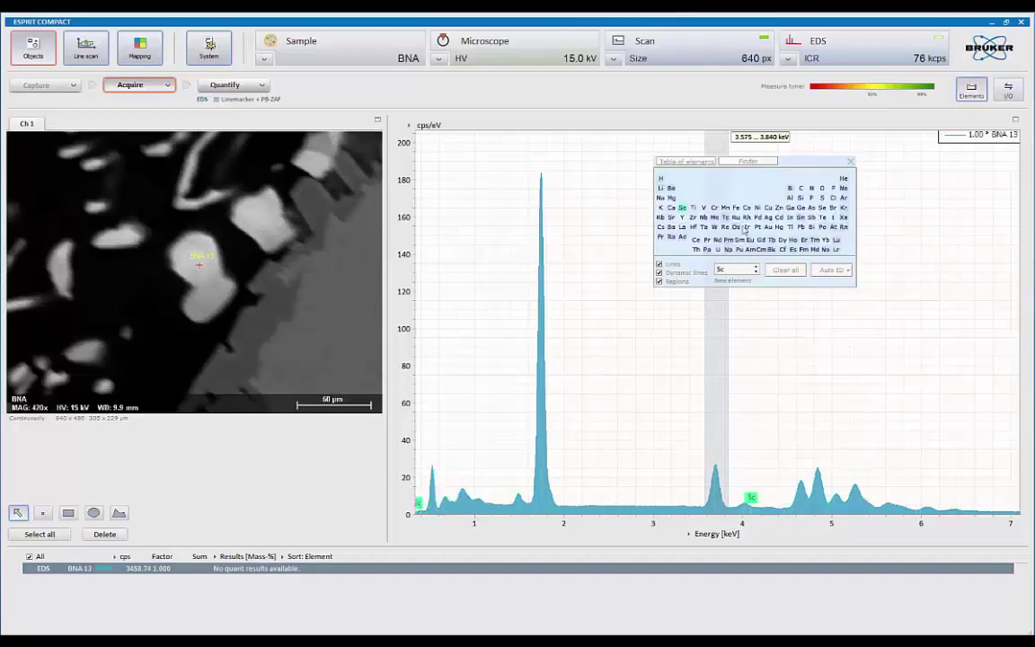
pyautogui.click(784, 271)
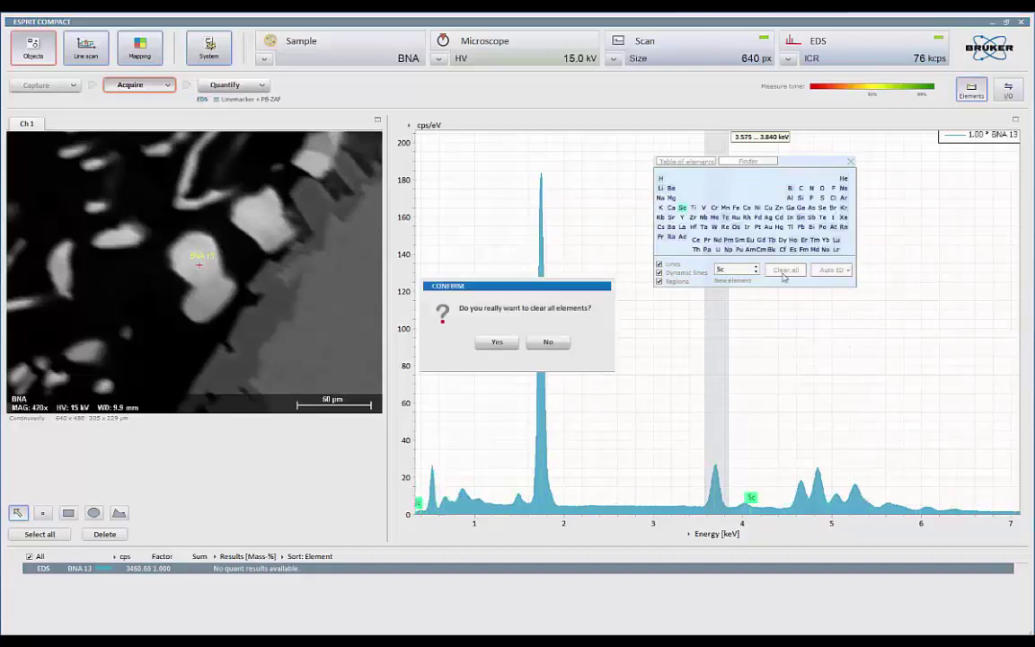
pyautogui.click(497, 343)
pyautogui.click(801, 197)
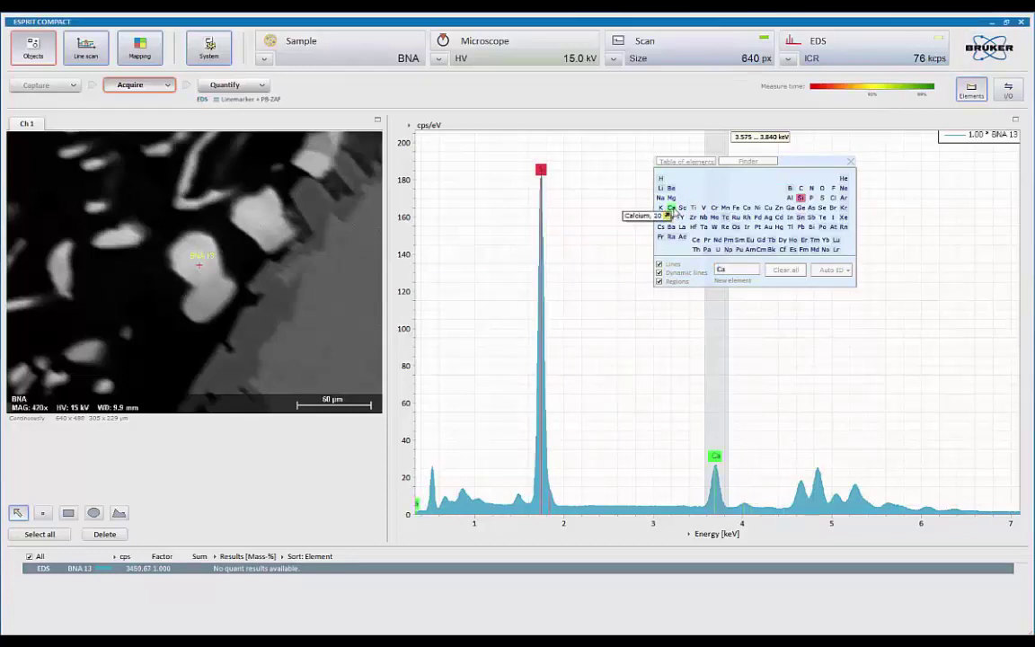
pyautogui.click(673, 208)
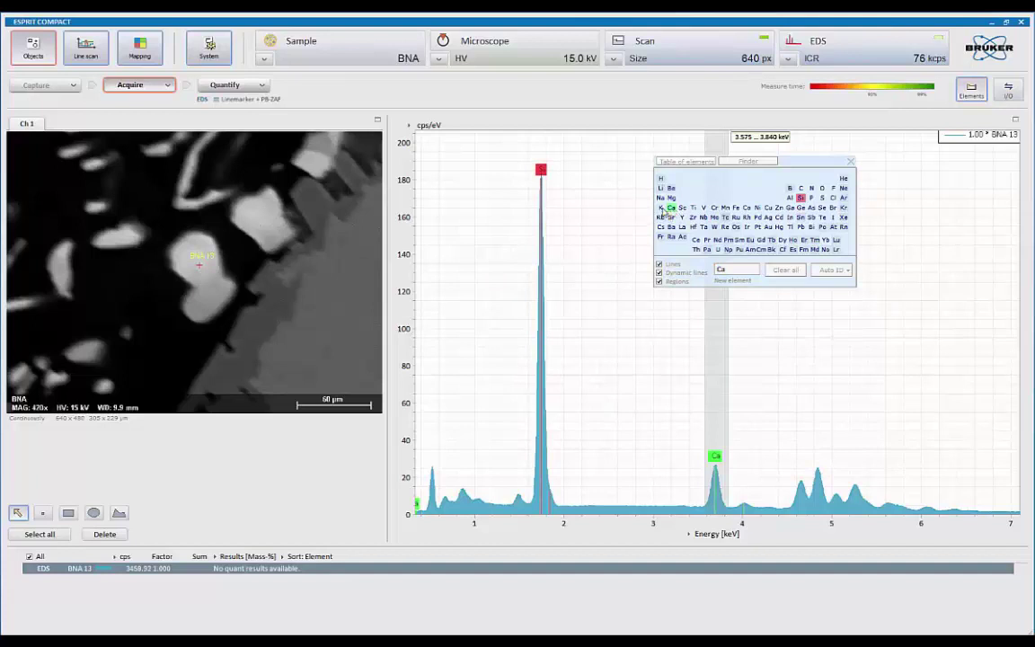
# Clear all marks and run Auto ID, labelling Si, O, Ca, La, Ce, Nd, Fe, Cu and Na.
pyautogui.click(848, 274)
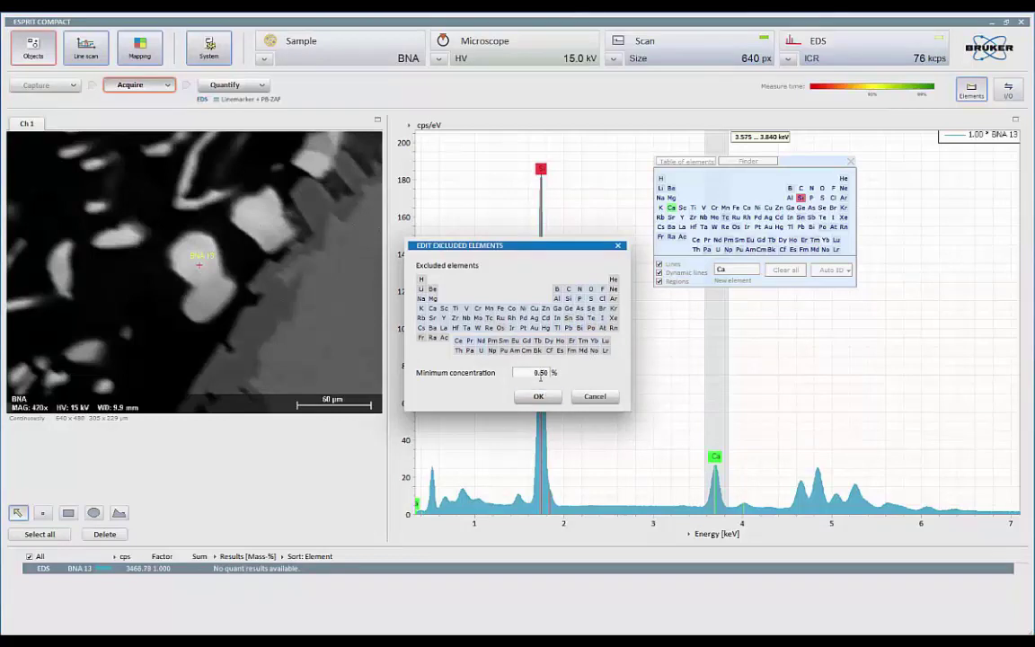
pyautogui.click(539, 397)
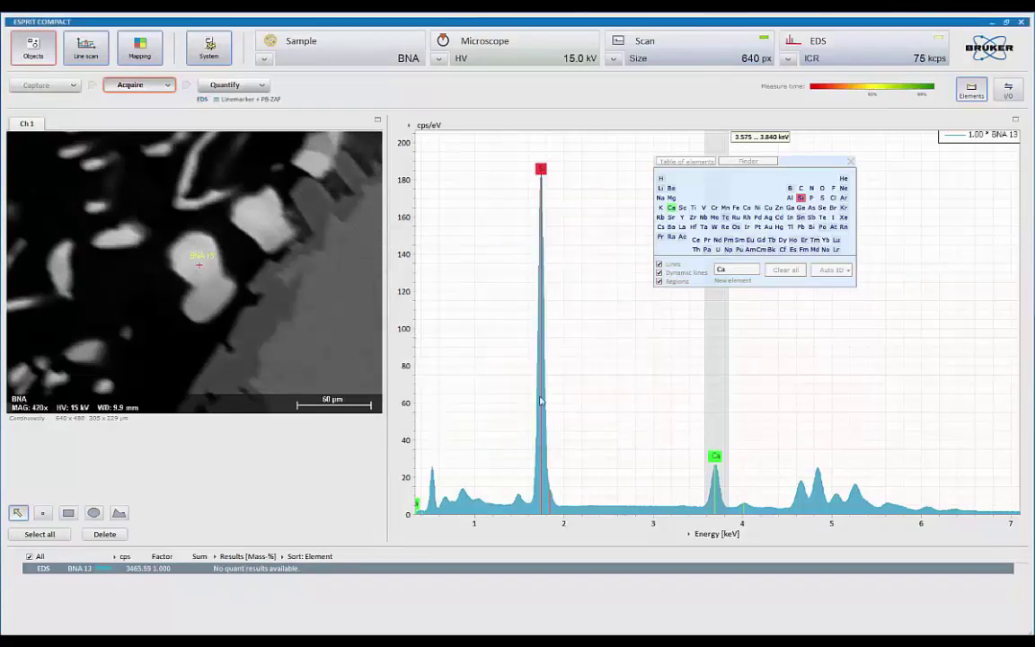
pyautogui.click(787, 270)
pyautogui.click(442, 313)
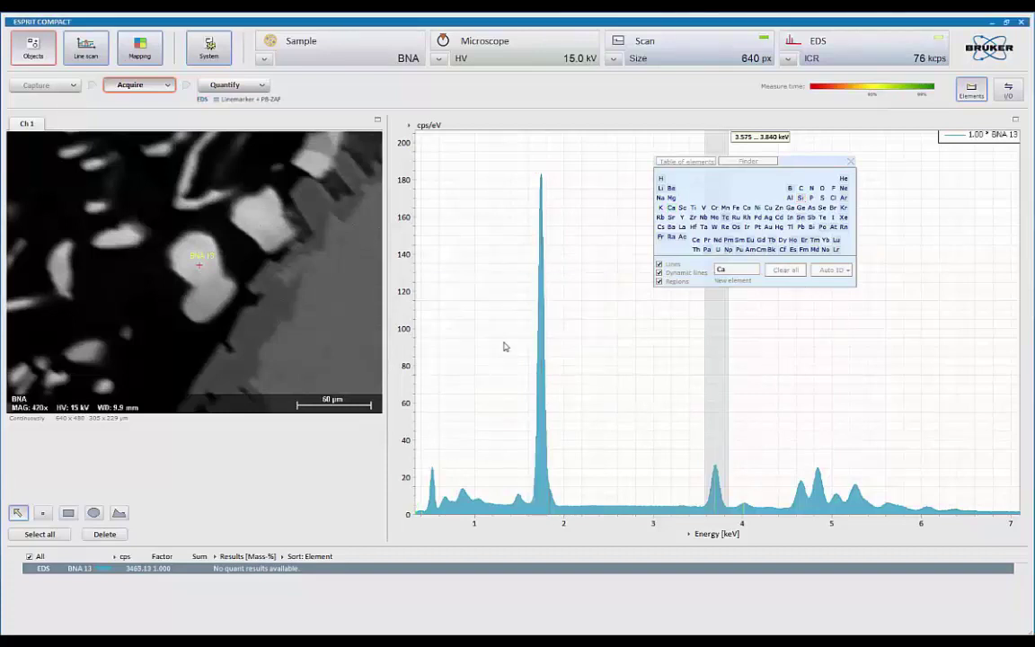
pyautogui.click(828, 271)
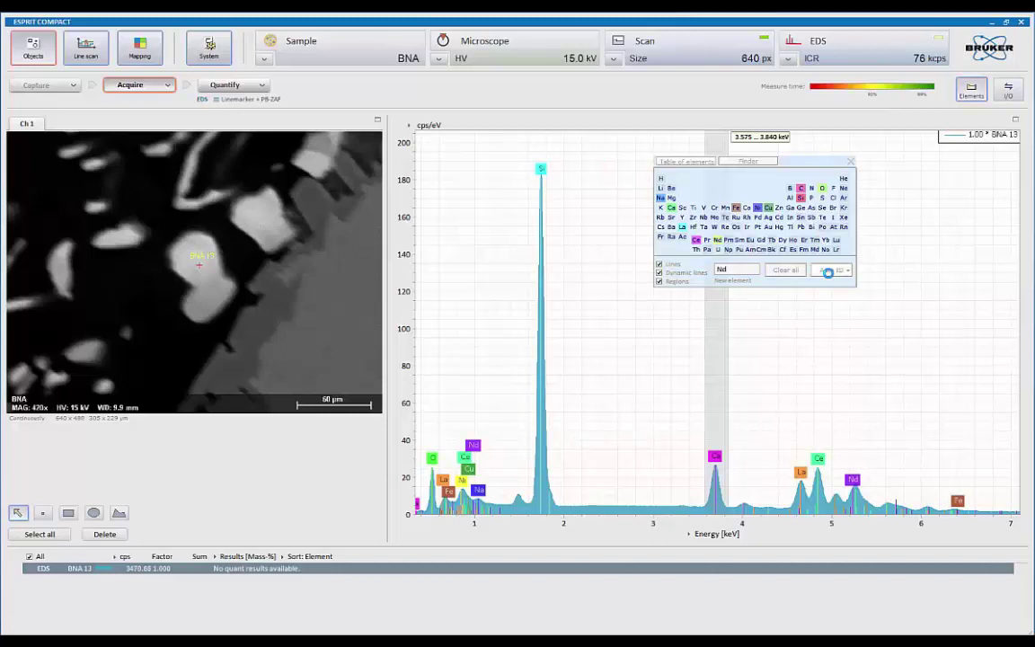
# Add Al to the BNA 13 elements, remove the energy band, and close the periodic table.
pyautogui.click(788, 199)
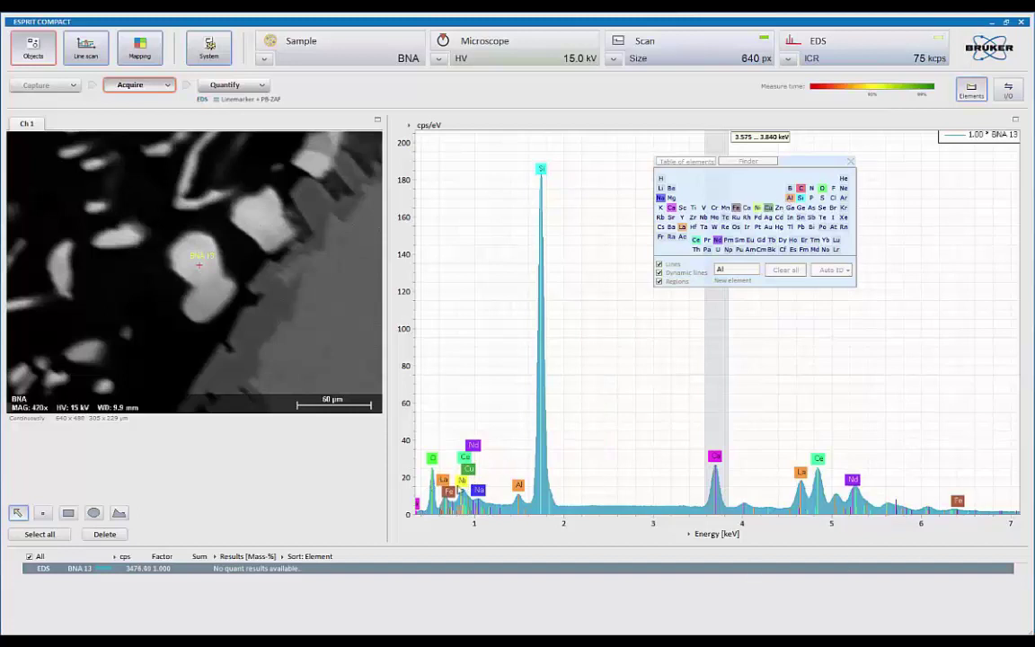
pyautogui.moveTo(513, 526); pyautogui.dragTo(530, 527)
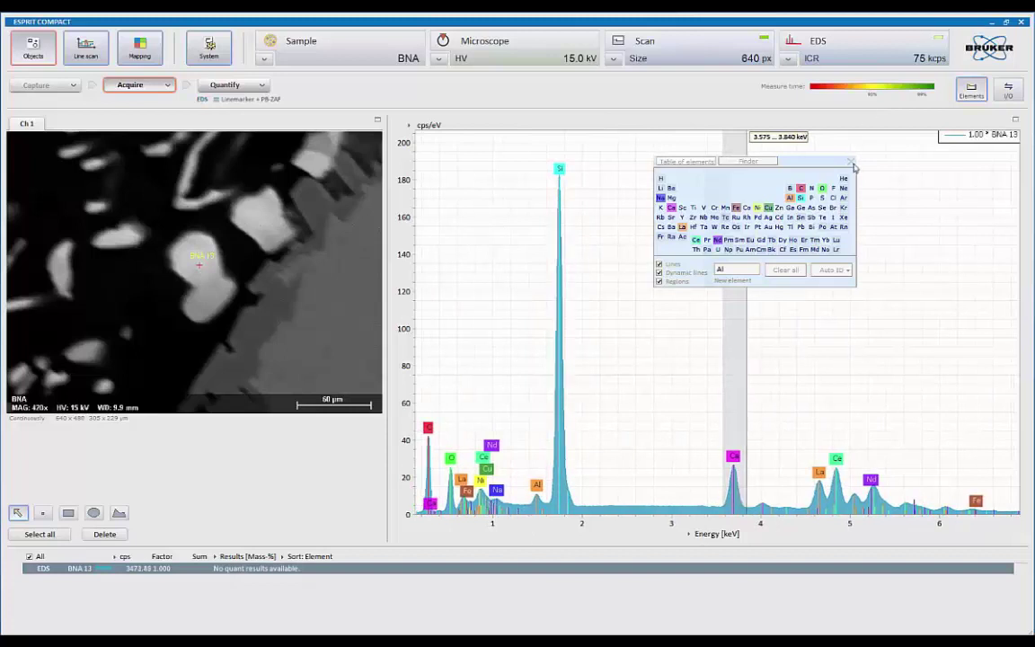
pyautogui.click(674, 377)
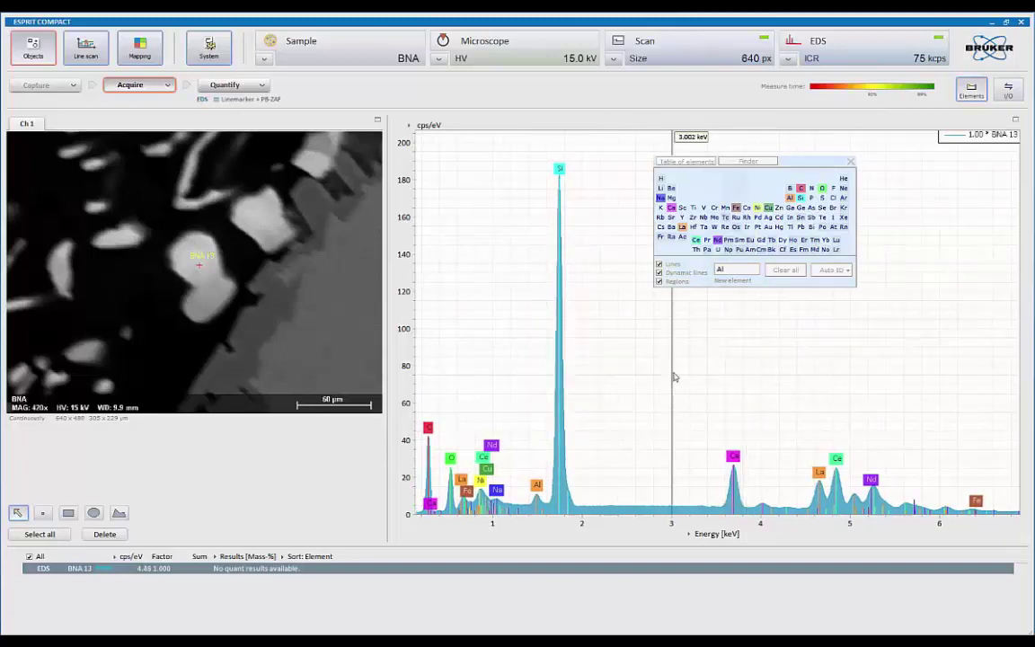
pyautogui.click(850, 164)
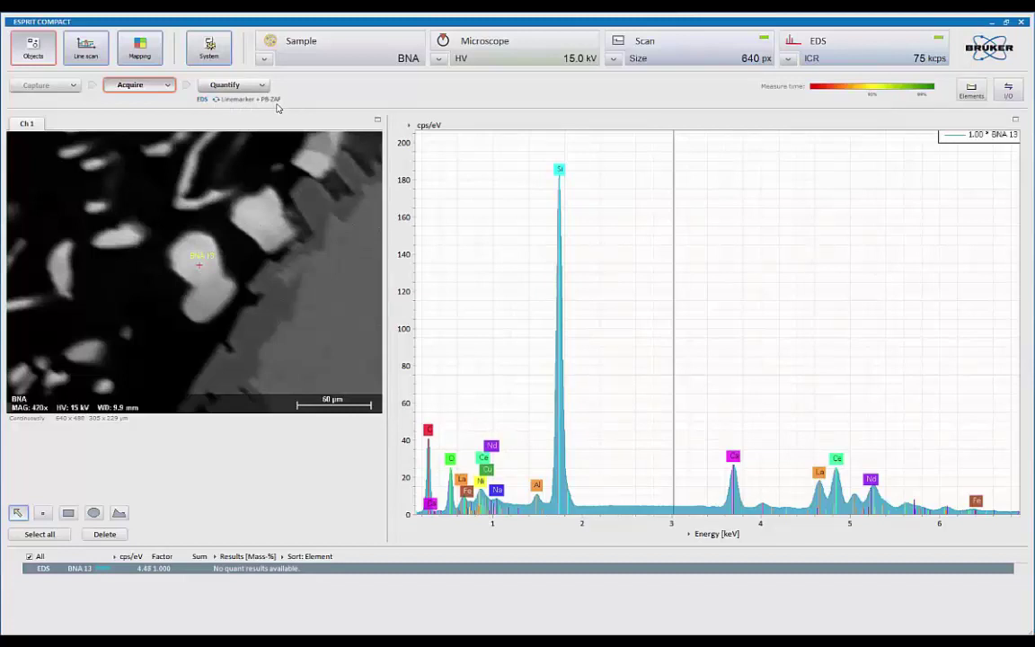
# Quantify BNA 13 and view results showing Si 25.46, Ce 24.62 and La 16.08 mass-%.
pyautogui.click(223, 87)
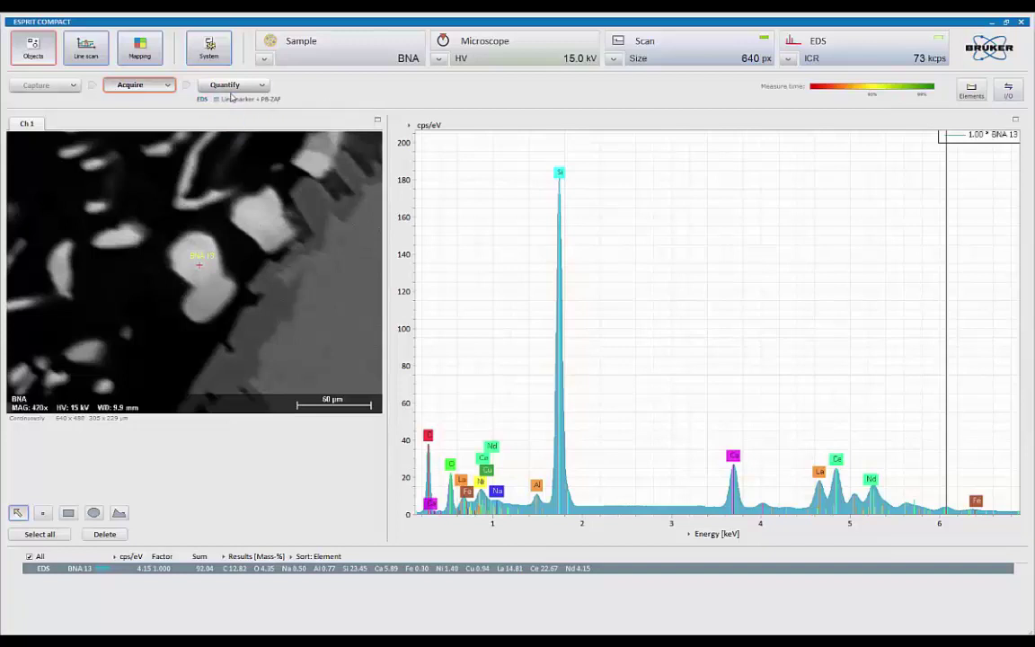
pyautogui.click(226, 84)
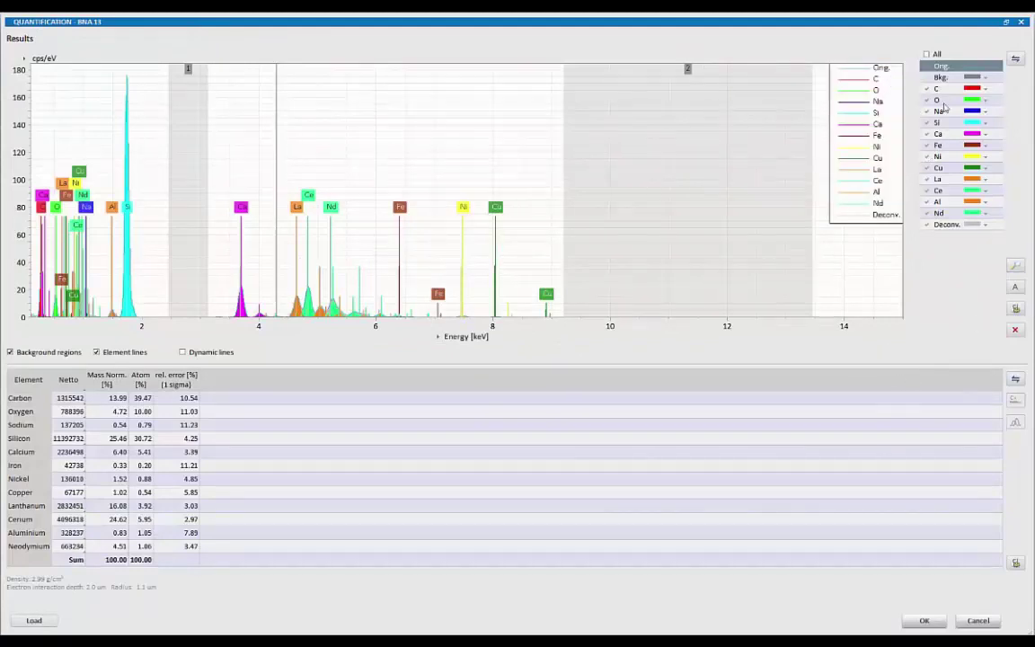
# Show the background, enlarge the results plot, and zoom into the 3–7 keV La, Ce and Nd peaks.
pyautogui.click(927, 77)
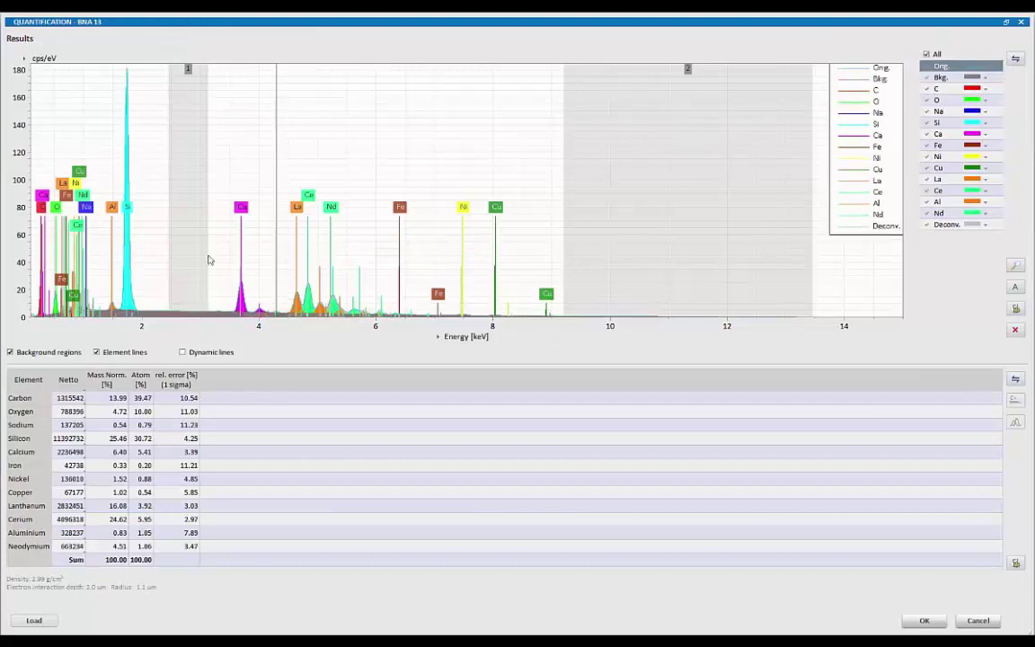
pyautogui.click(91, 264)
pyautogui.scroll(1, 98, 266)
pyautogui.scroll(-2, 92, 239)
pyautogui.moveTo(18, 306); pyautogui.dragTo(20, 229)
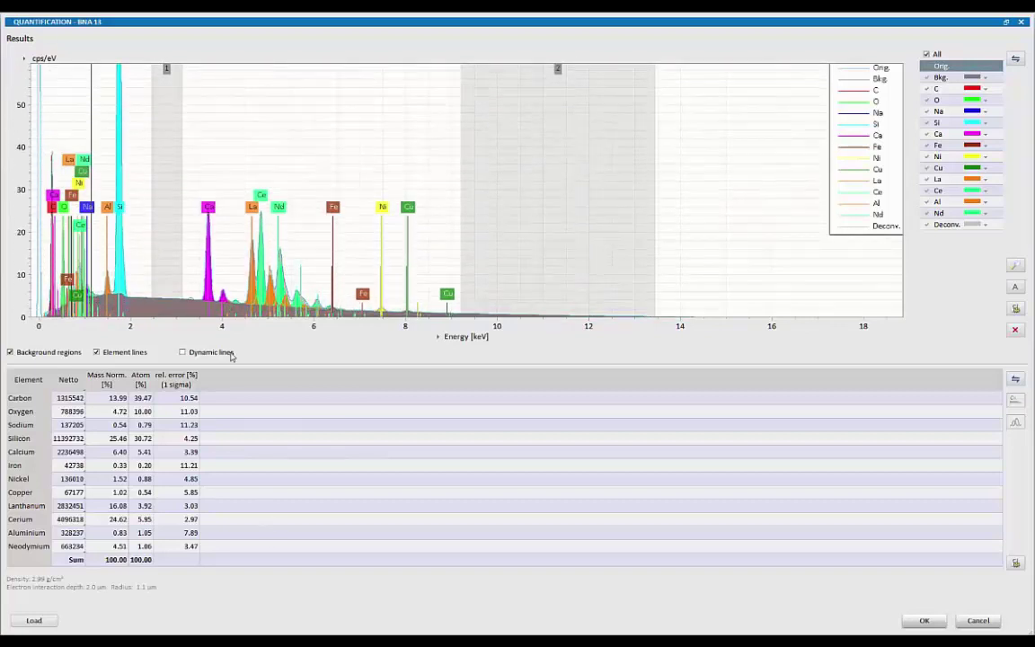
pyautogui.moveTo(427, 363); pyautogui.dragTo(518, 465)
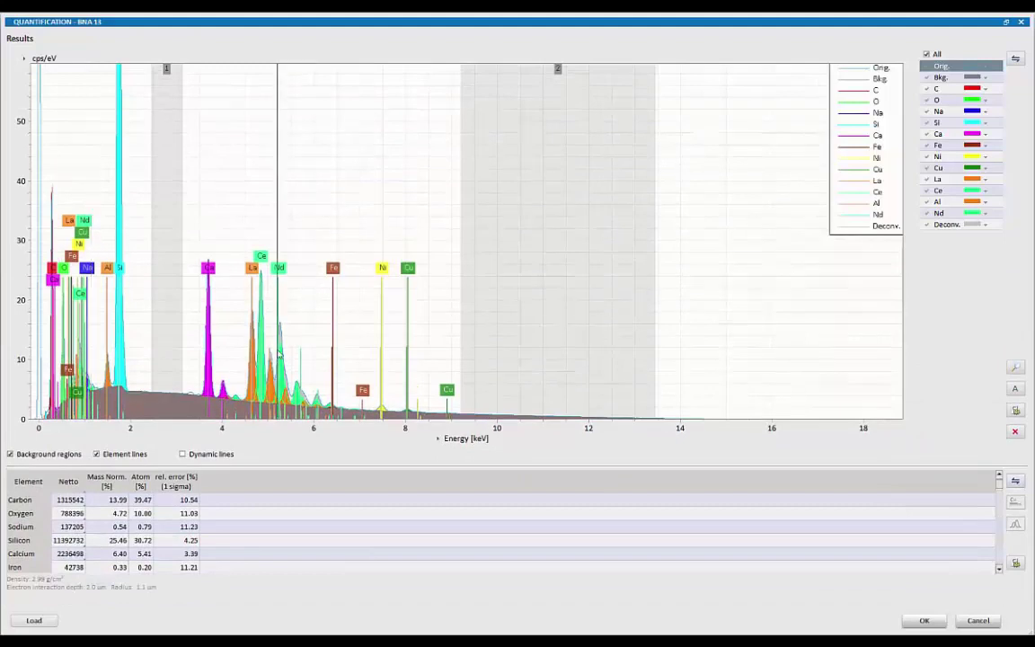
pyautogui.scroll(5, 279, 355)
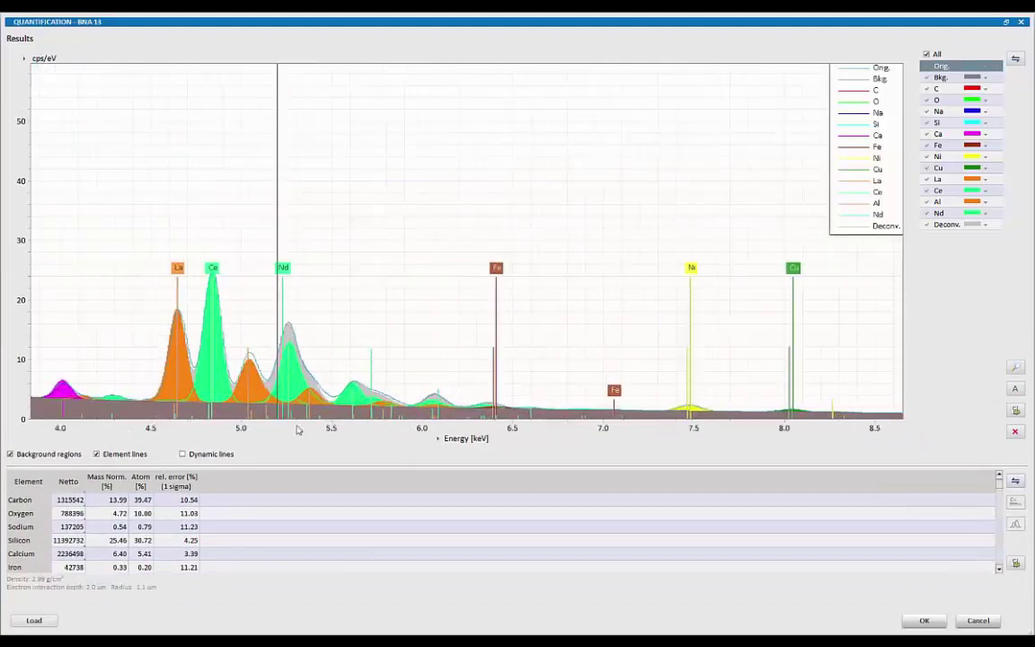
pyautogui.hscroll(-5, 299, 430)
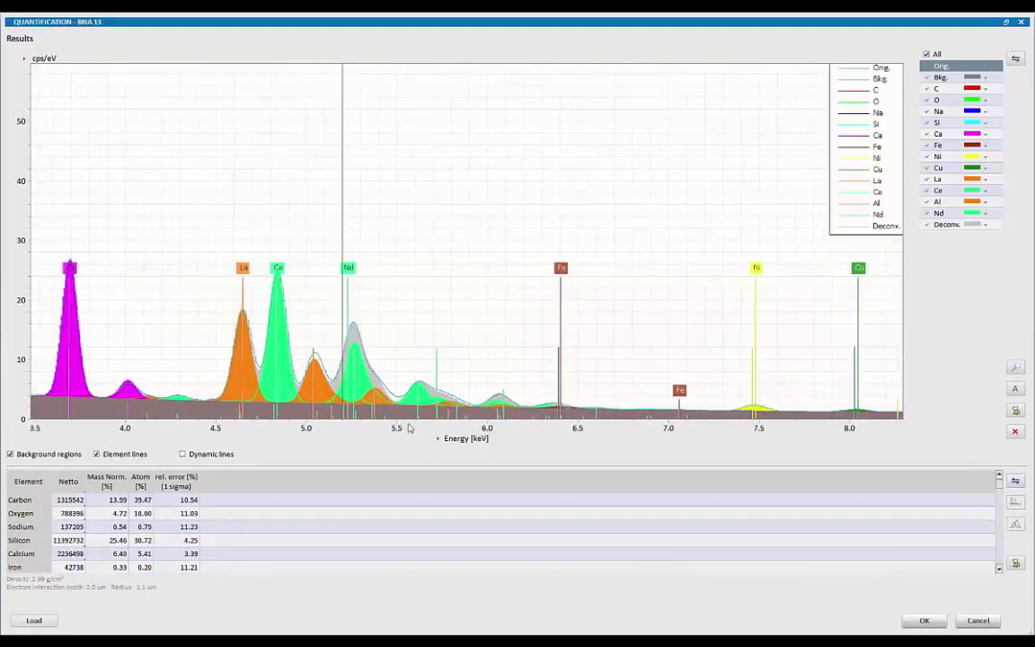
# Hide and re-show the deconvolution, Nd, Ce and La fits to inspect the unfitted peaks.
pyautogui.click(929, 224)
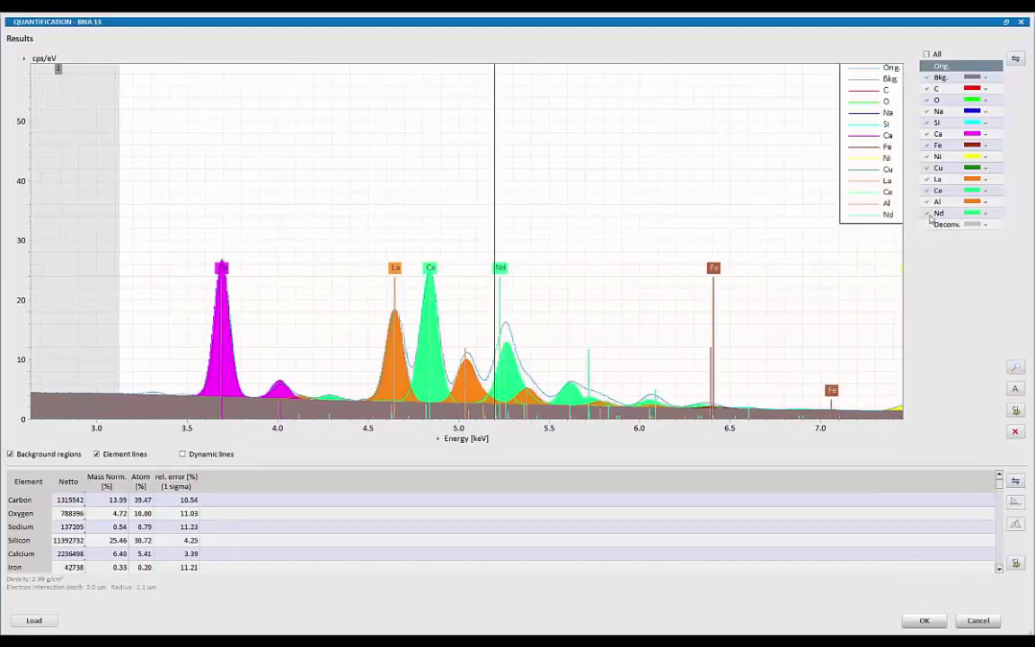
pyautogui.click(929, 214)
pyautogui.click(928, 192)
pyautogui.click(926, 180)
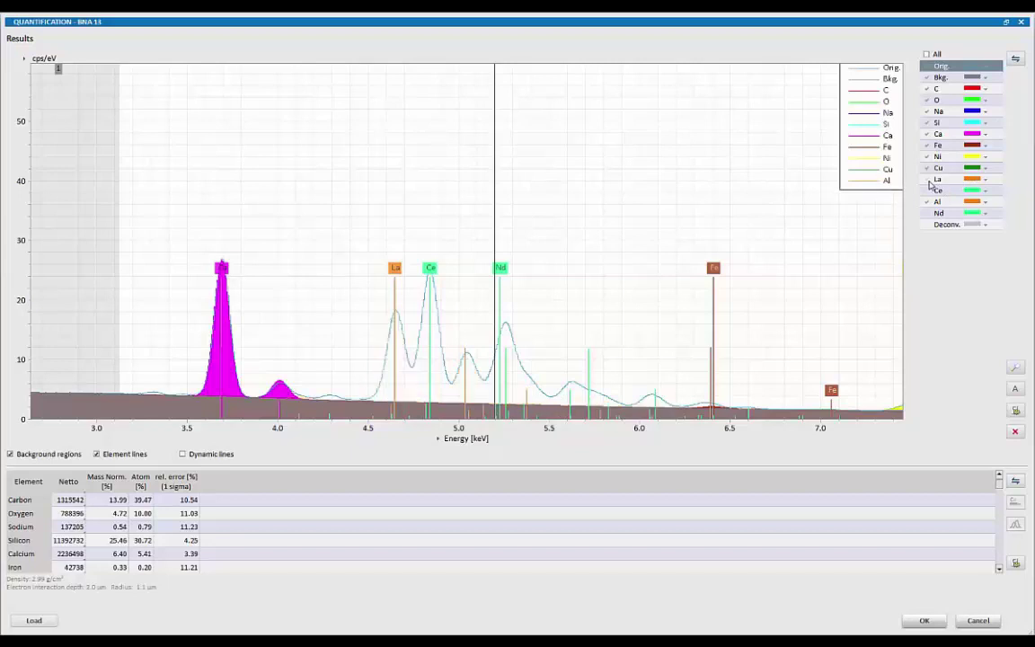
pyautogui.click(933, 189)
pyautogui.click(932, 192)
pyautogui.click(932, 213)
pyautogui.click(931, 216)
pyautogui.click(931, 225)
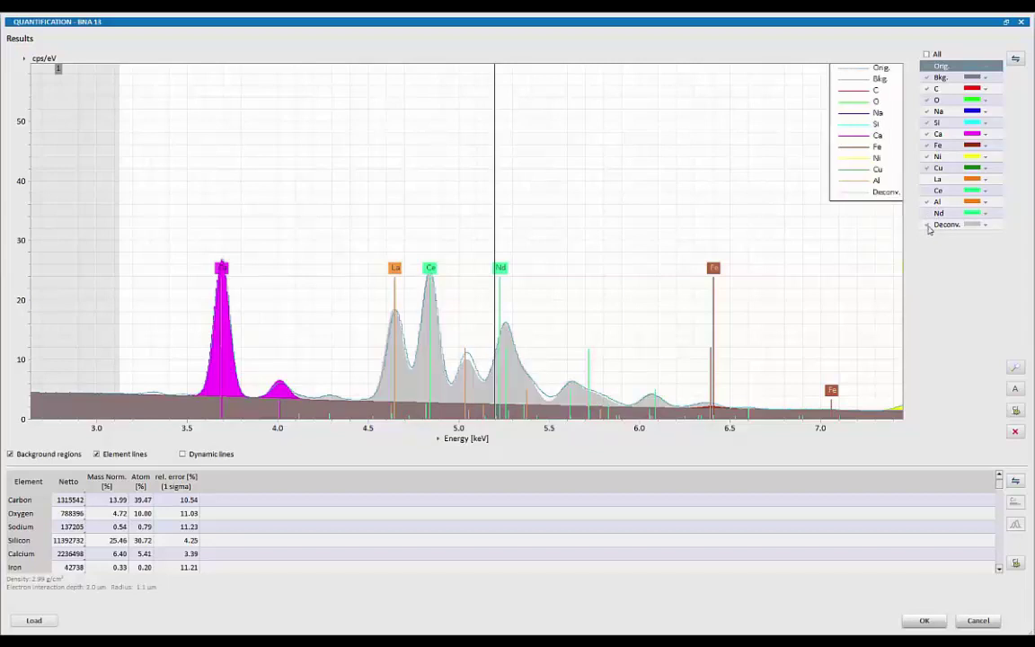
# Add praseodymium for the 5.031 keV peak, restore the Nd, Ce and La fits, and enlarge the results table.
pyautogui.click(465, 342)
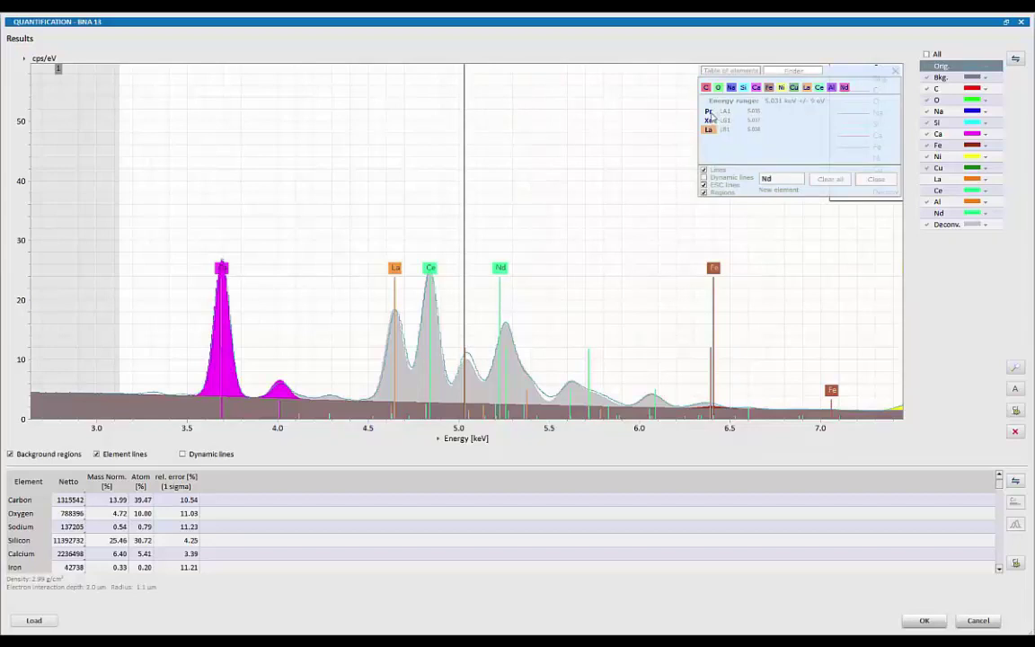
pyautogui.click(710, 113)
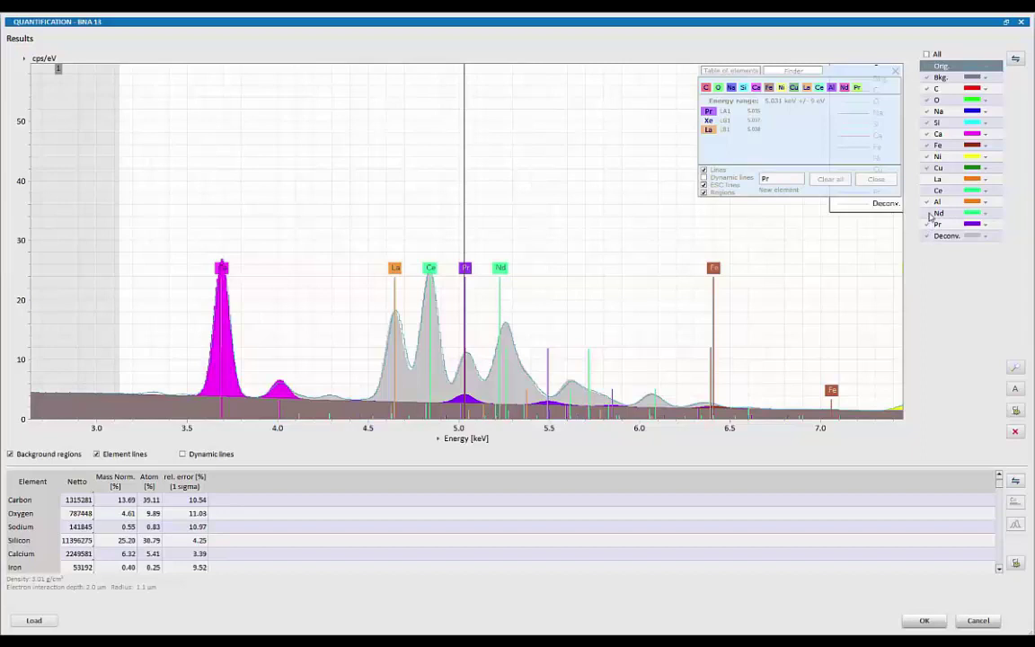
pyautogui.click(929, 214)
pyautogui.click(929, 190)
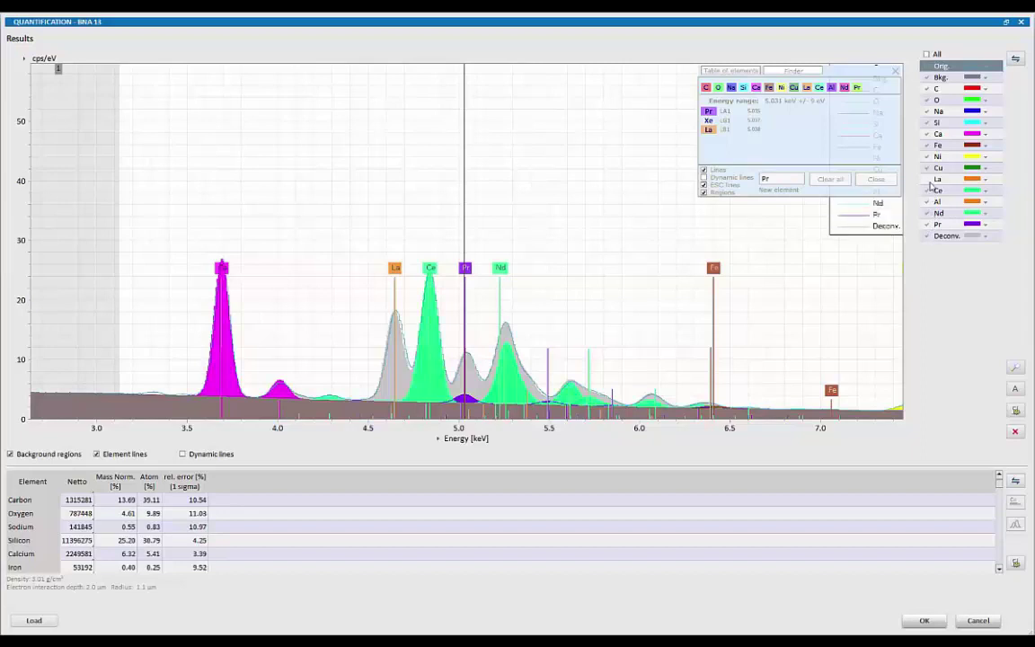
pyautogui.click(929, 180)
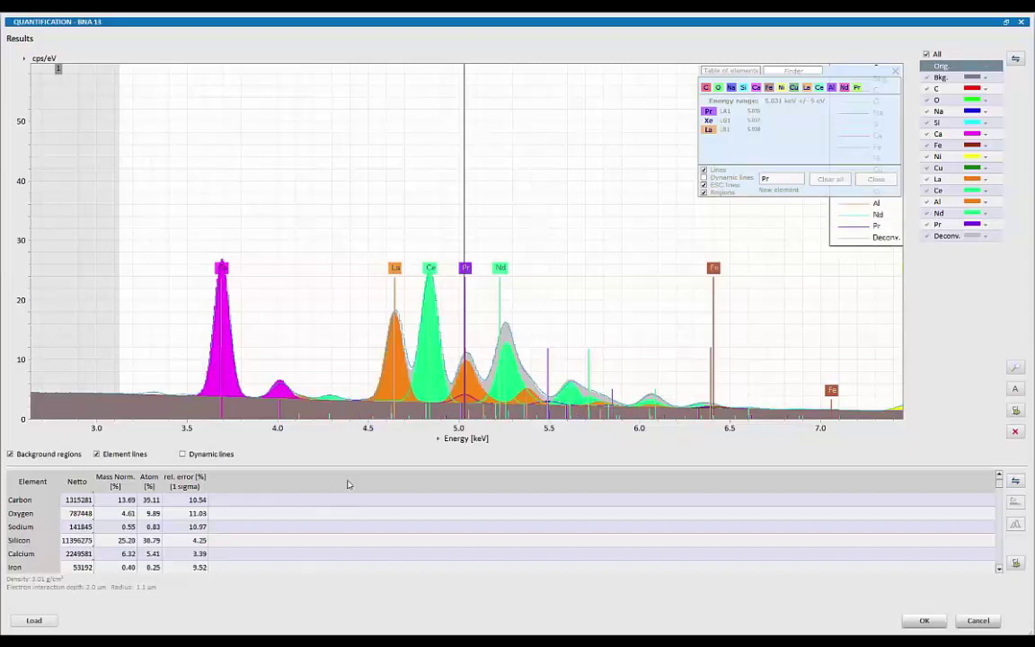
pyautogui.moveTo(351, 468); pyautogui.dragTo(363, 321)
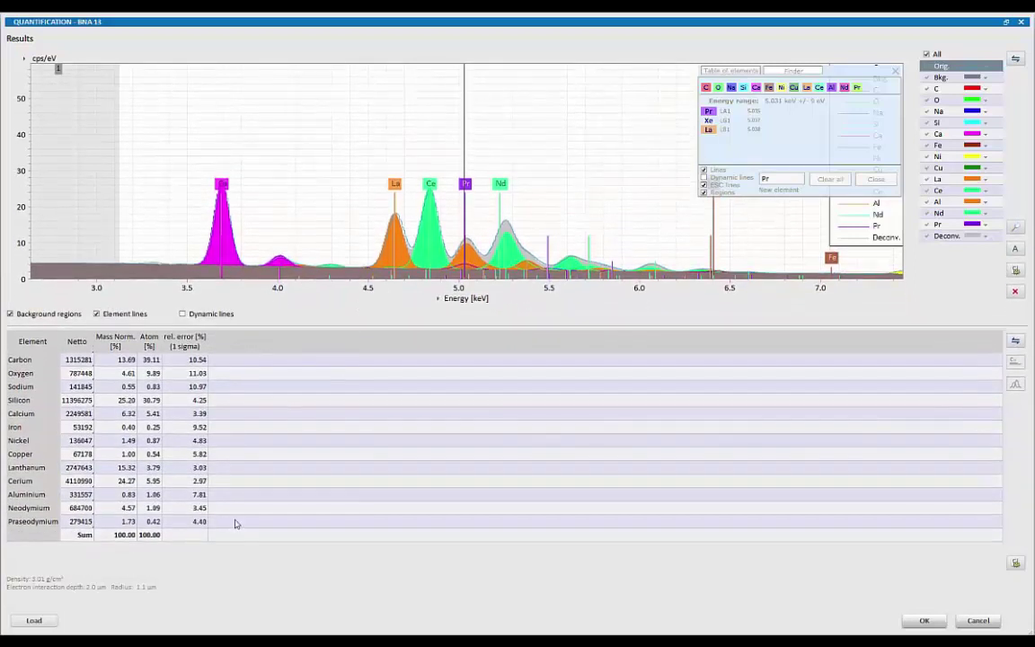
pyautogui.click(1017, 564)
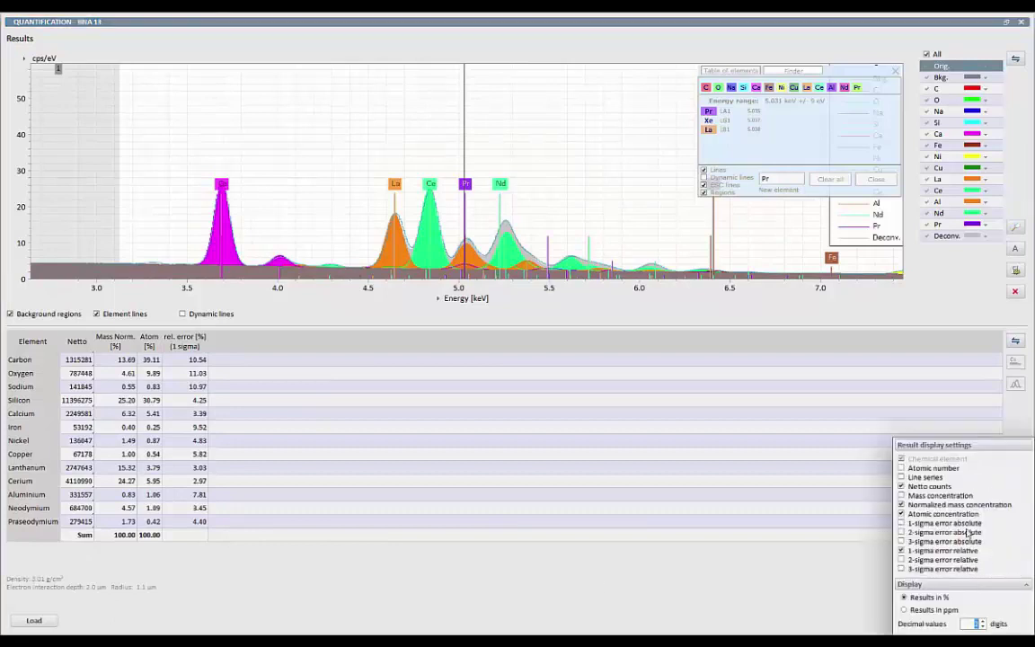
pyautogui.click(777, 529)
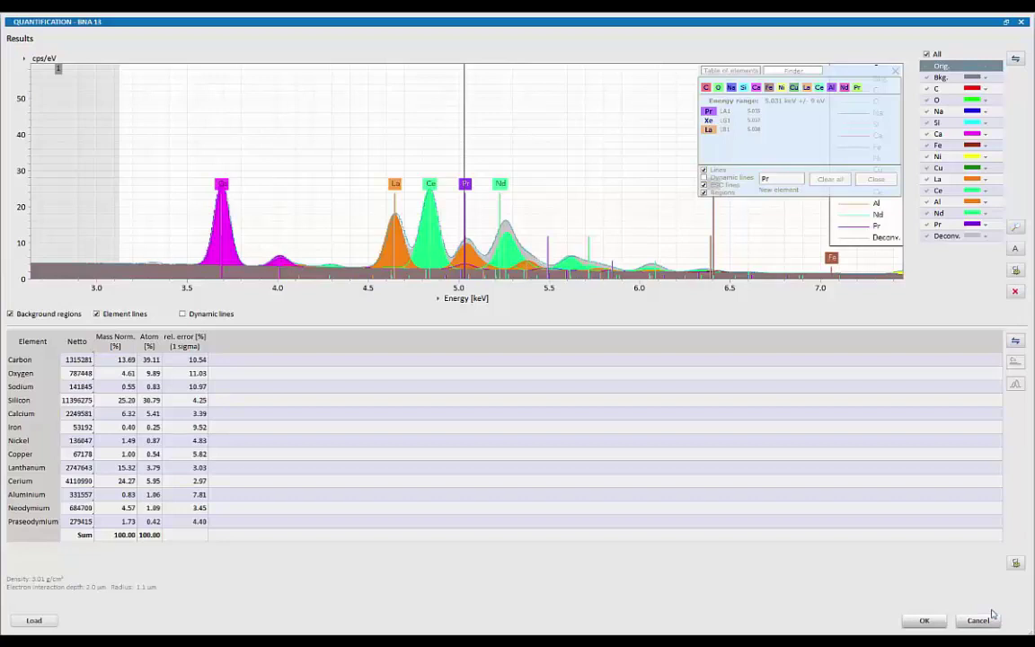
# Accept the Pr-revised BNA 13 quantification and adjust the micrograph on report page 2.
pyautogui.click(925, 621)
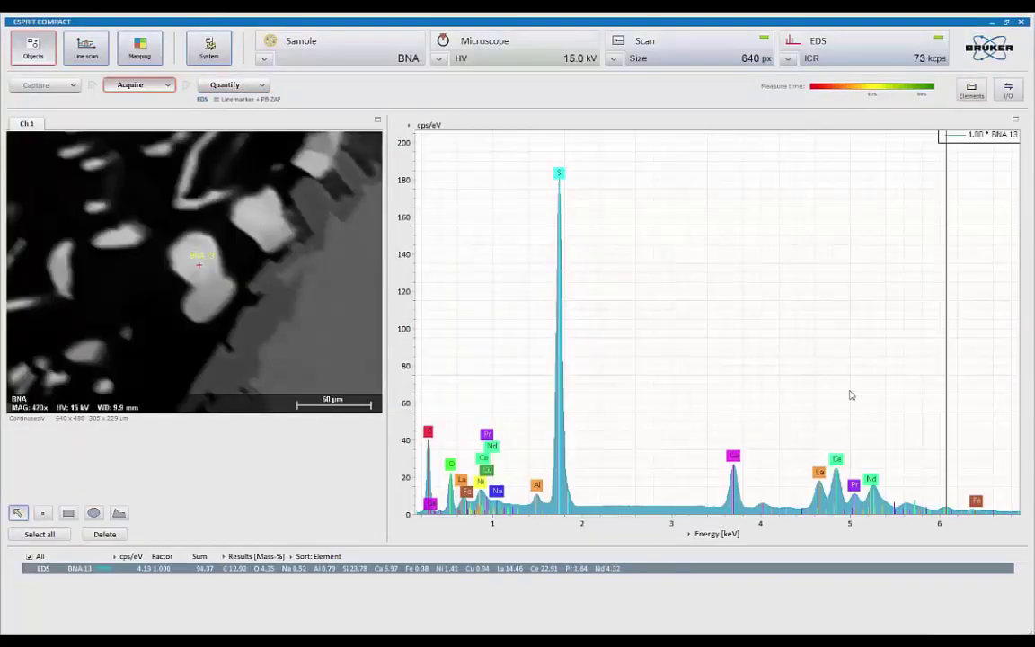
pyautogui.click(999, 95)
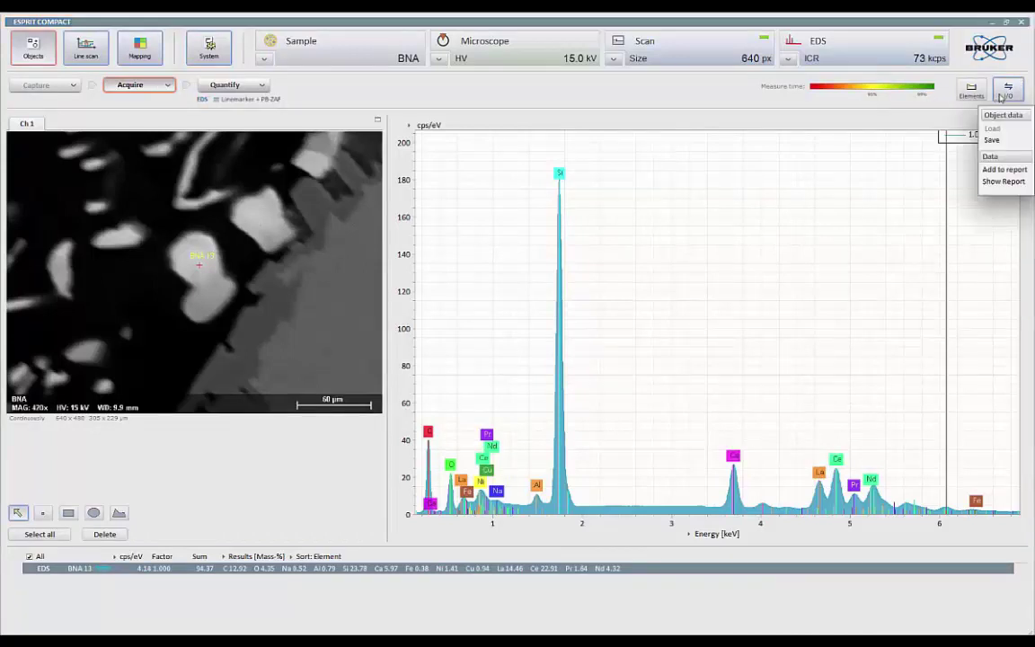
pyautogui.click(994, 182)
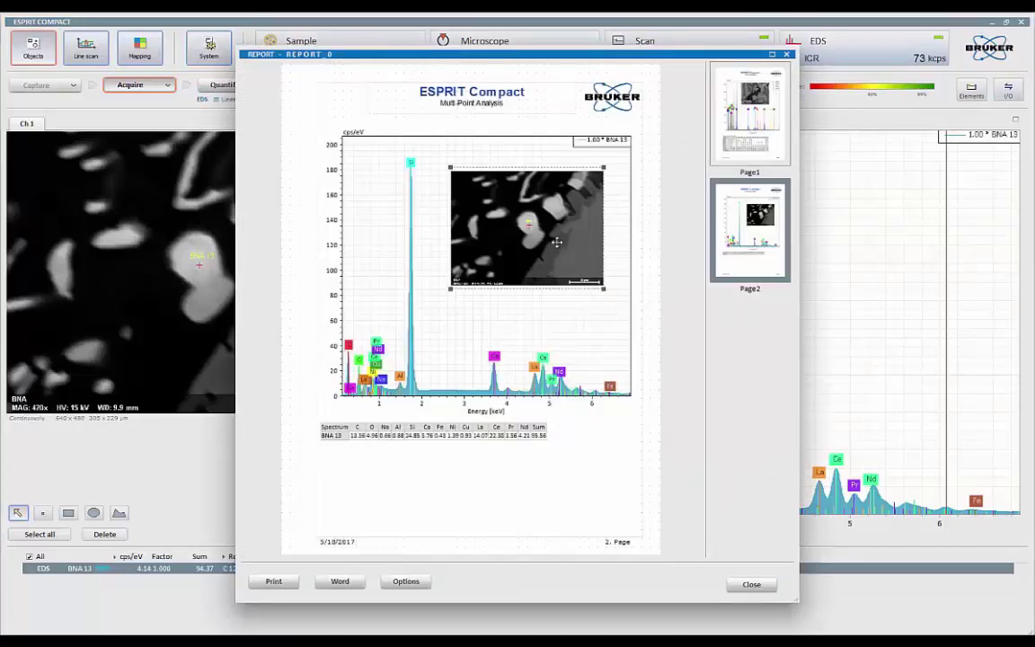
pyautogui.moveTo(555, 243); pyautogui.dragTo(554, 243)
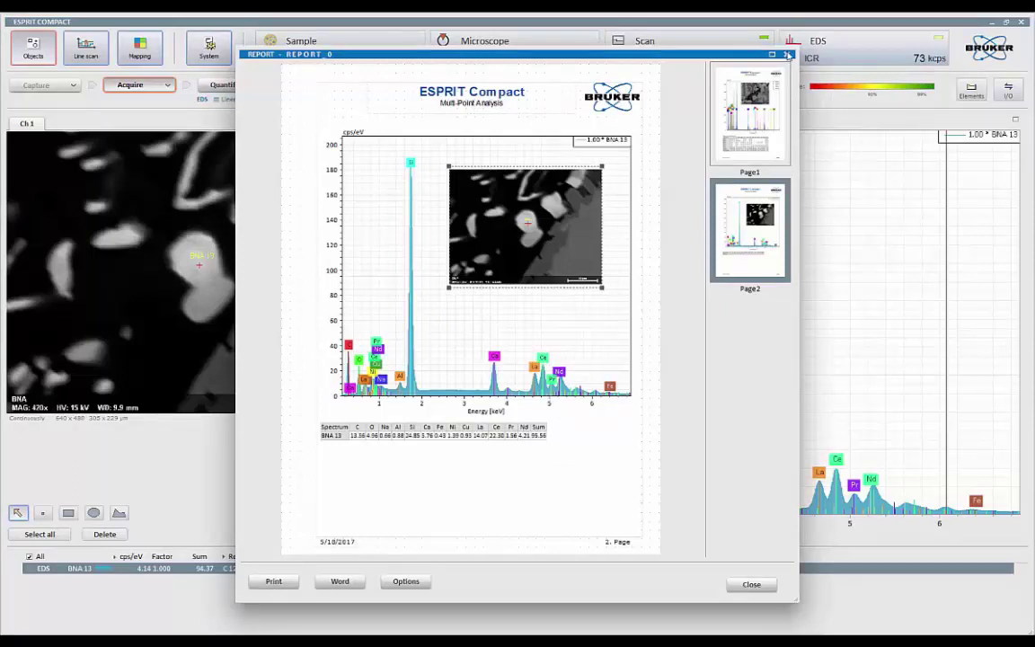
pyautogui.click(788, 55)
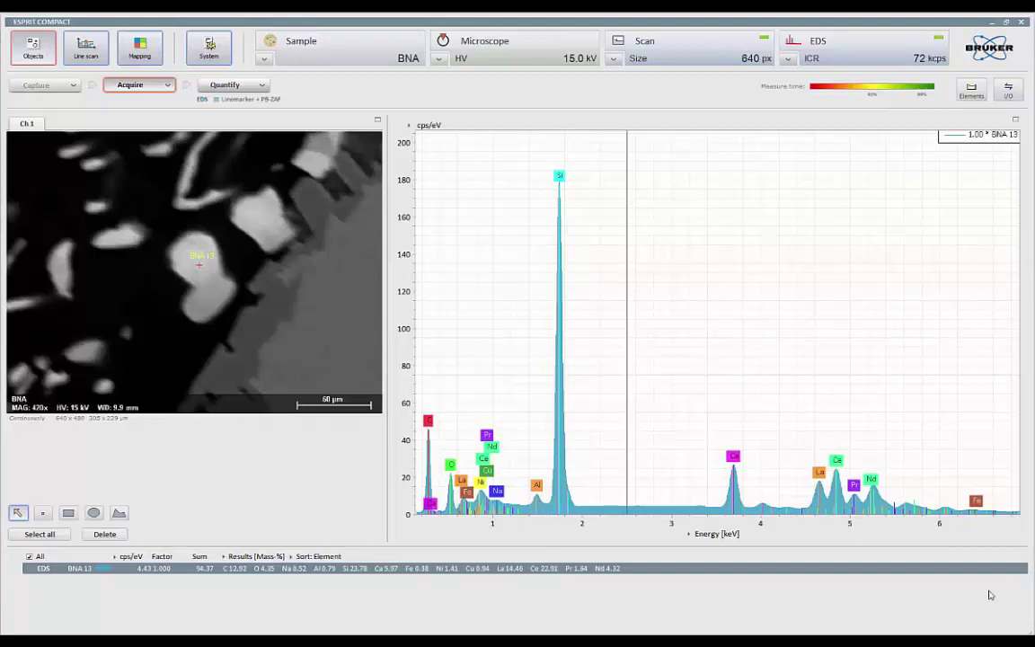
# Capture a new 2000x electron image and switch to the Mapping workspace.
pyautogui.click(129, 85)
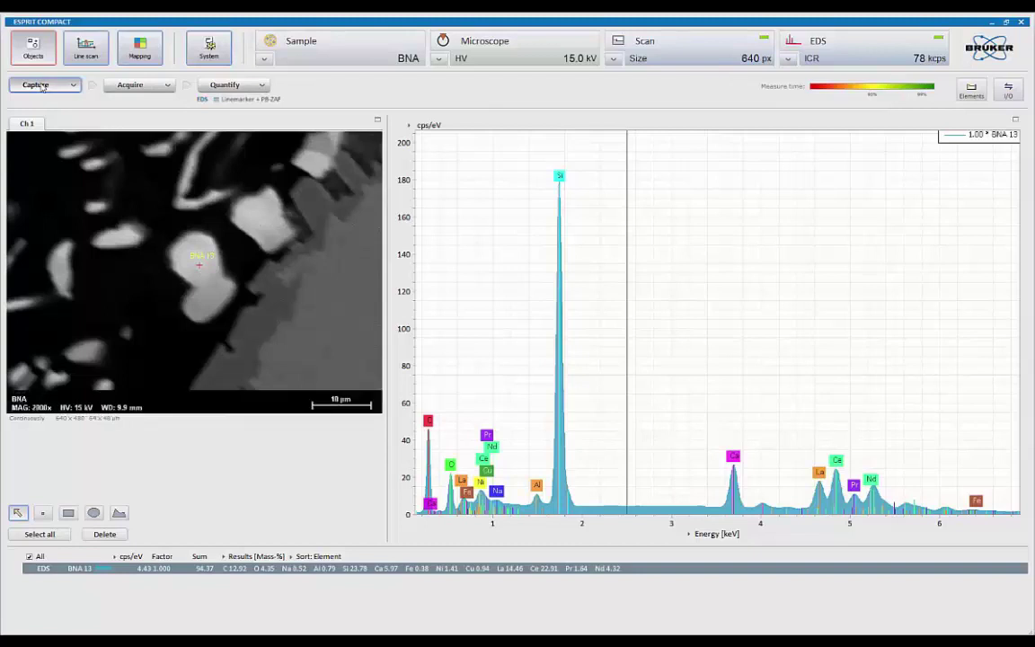
pyautogui.click(40, 87)
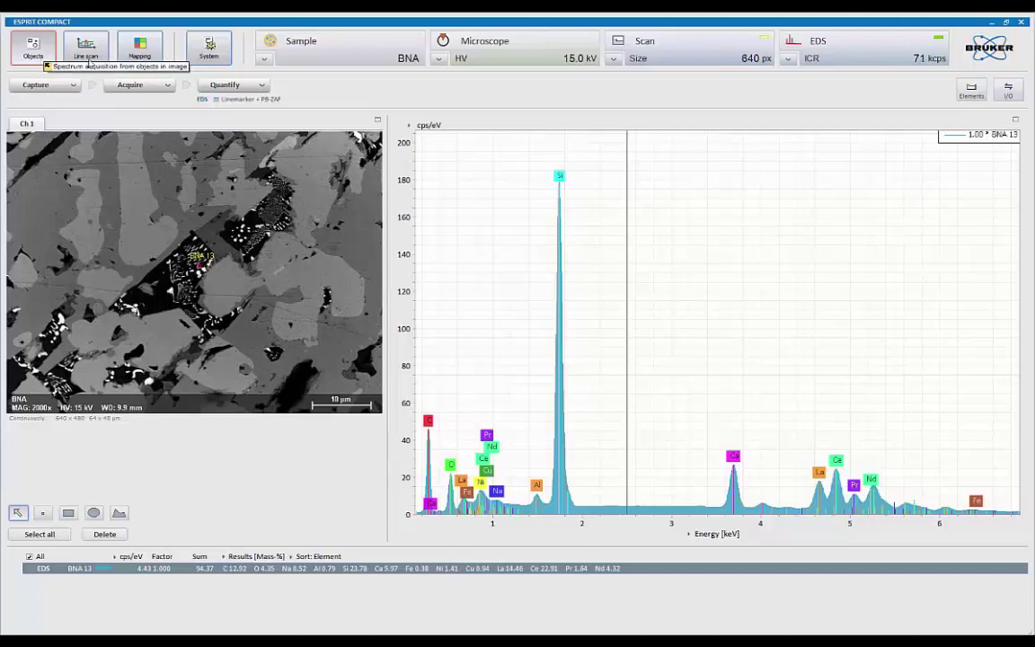
pyautogui.click(140, 55)
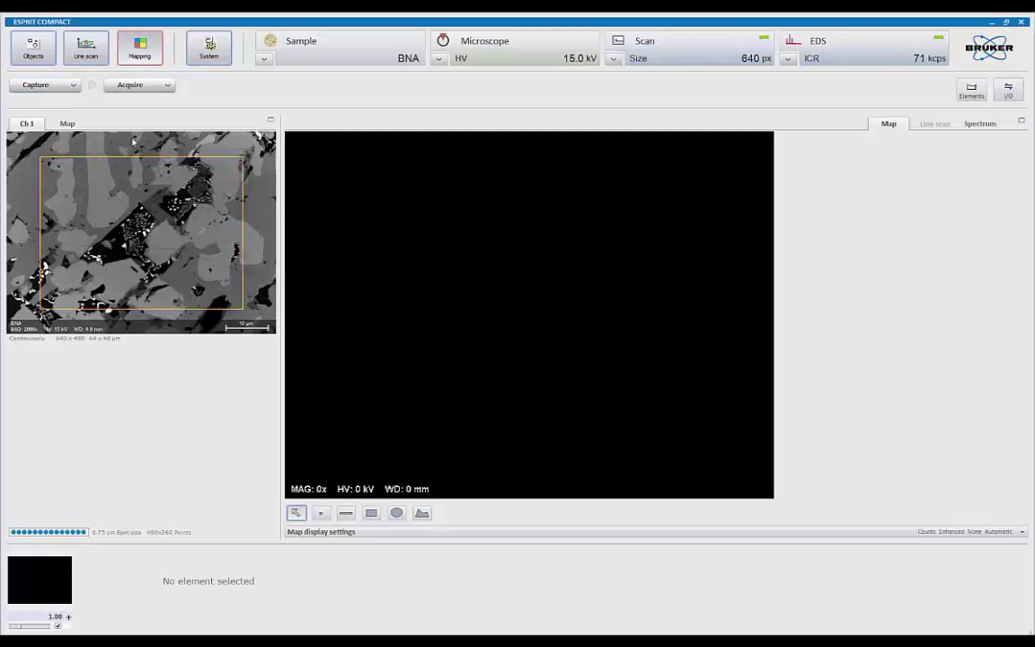
# Set the map area to Full, giving 640 × 480 points at 0.63 µm spacing.
pyautogui.click(167, 86)
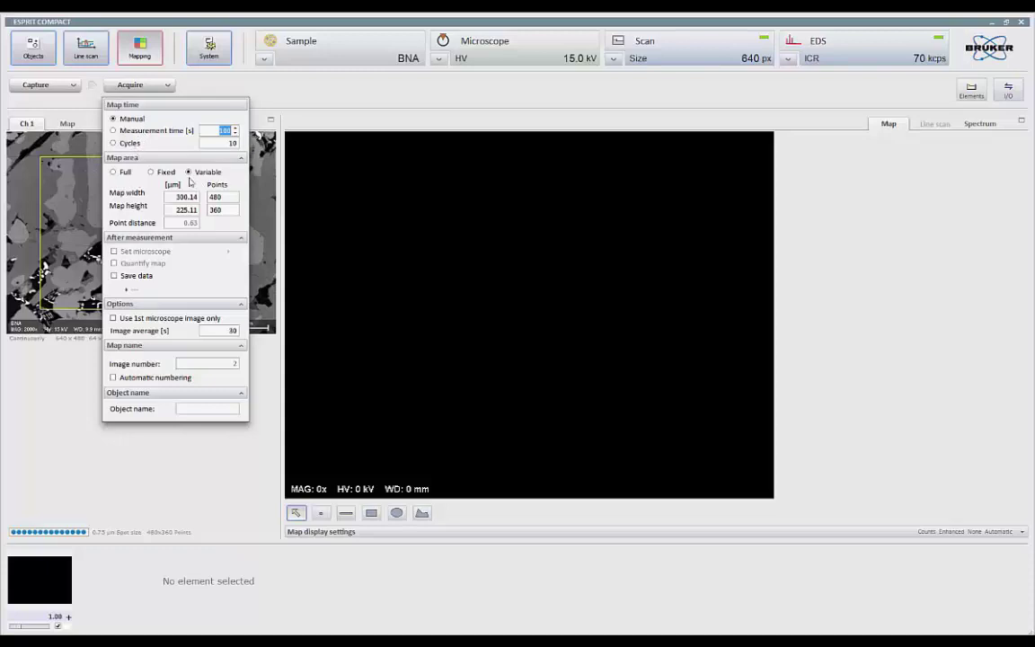
pyautogui.click(123, 173)
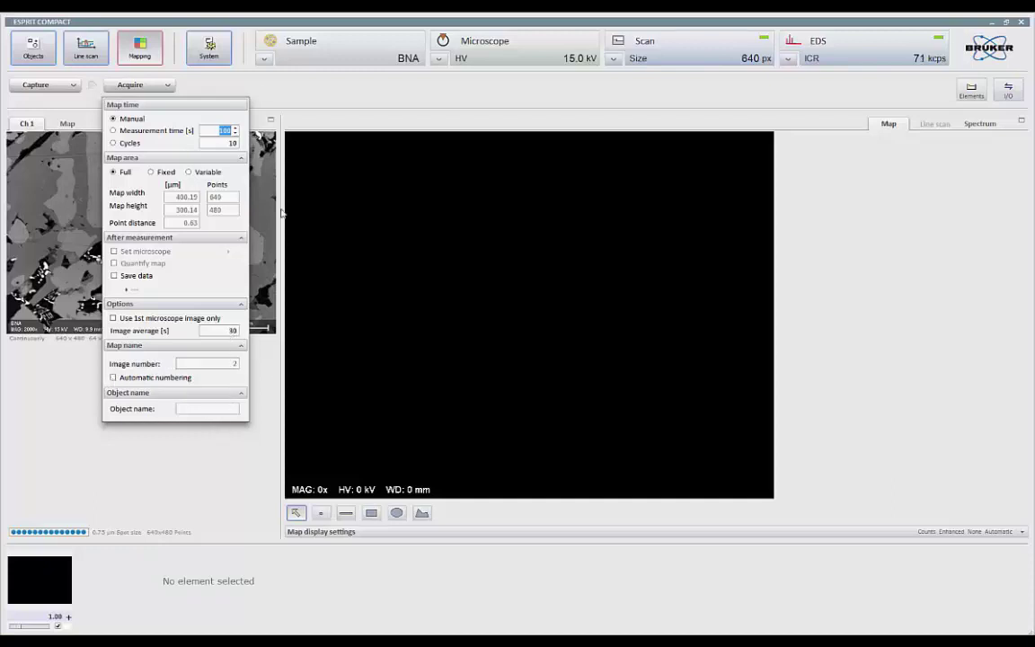
pyautogui.click(386, 90)
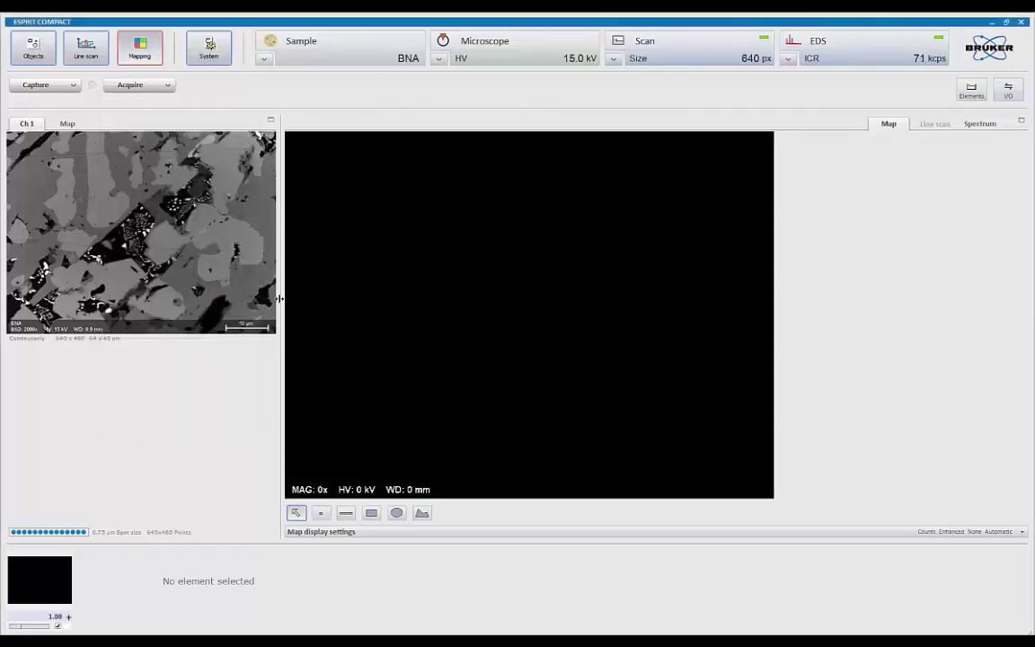
# Widen the image panel and scan a new 250x BNA image, checking histogram settings before stopping.
pyautogui.moveTo(284, 296); pyautogui.dragTo(381, 292)
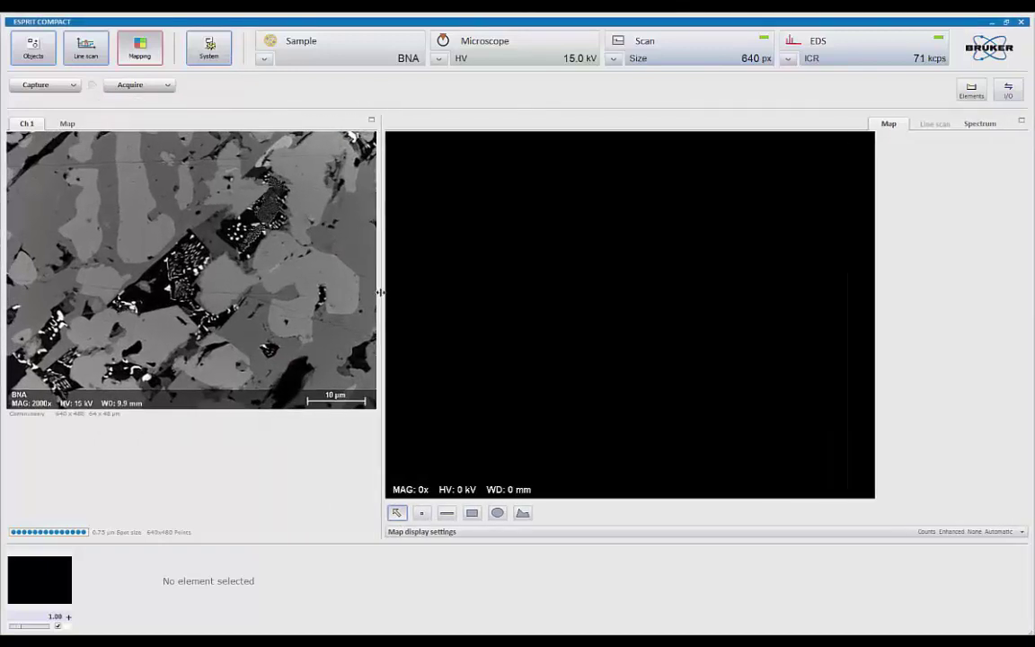
pyautogui.click(517, 16)
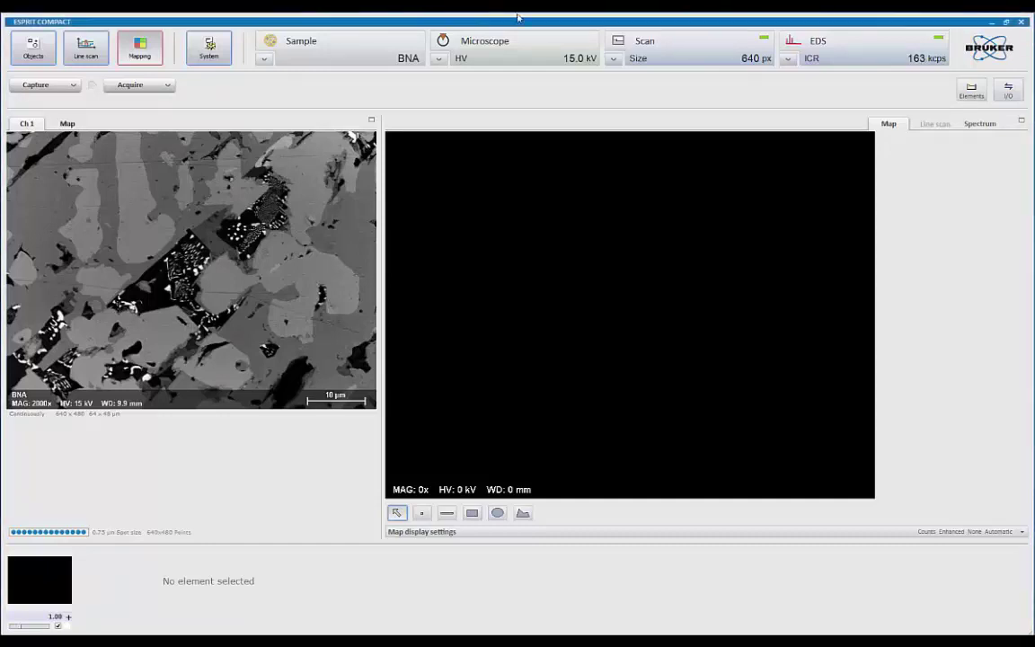
pyautogui.click(38, 88)
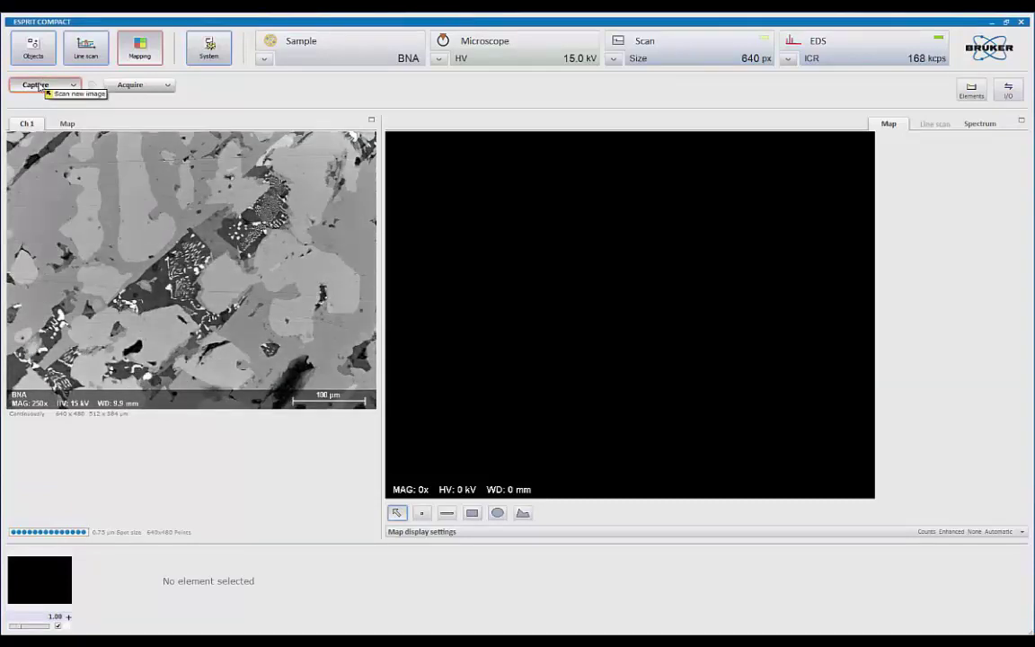
pyautogui.rightClick(243, 192)
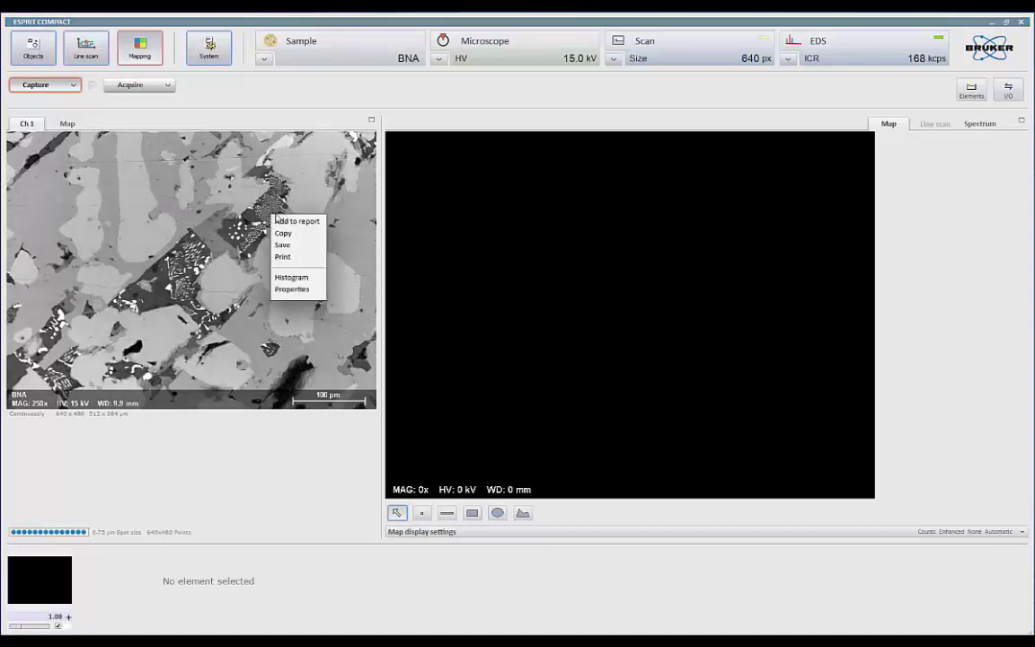
pyautogui.click(286, 275)
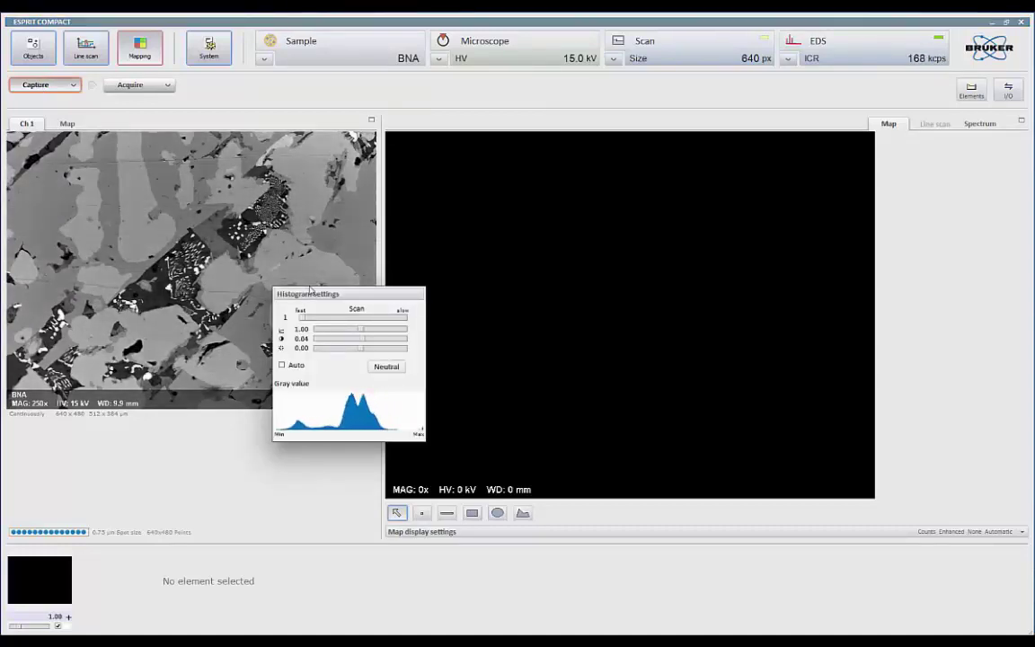
pyautogui.click(41, 85)
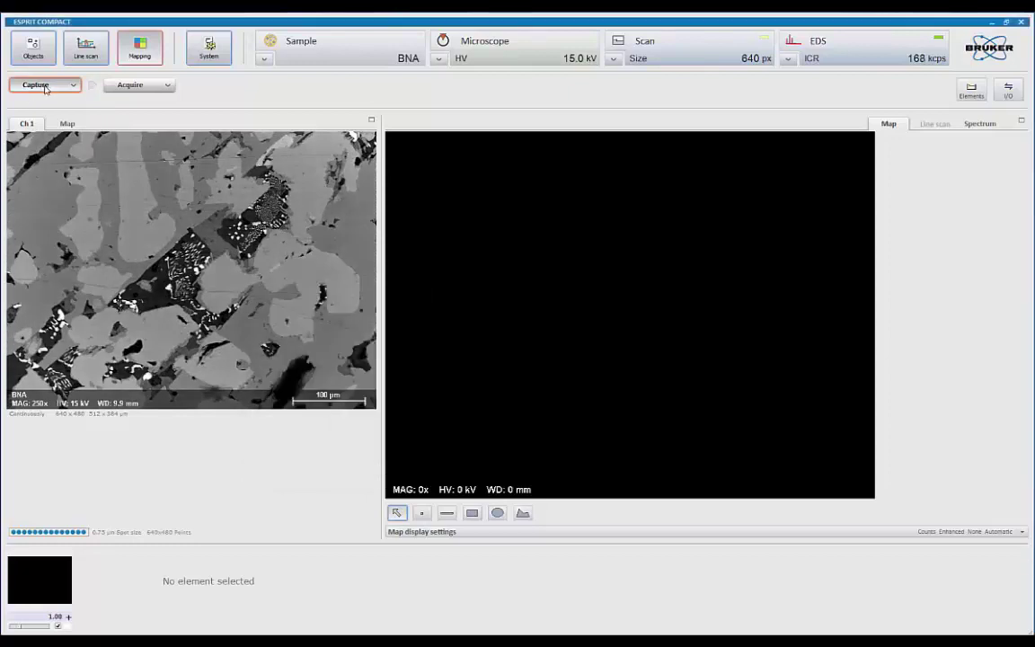
# Start acquiring the C, O, Mg, Si, Ca and Fe map and widen the Ch 1 image panel.
pyautogui.click(142, 85)
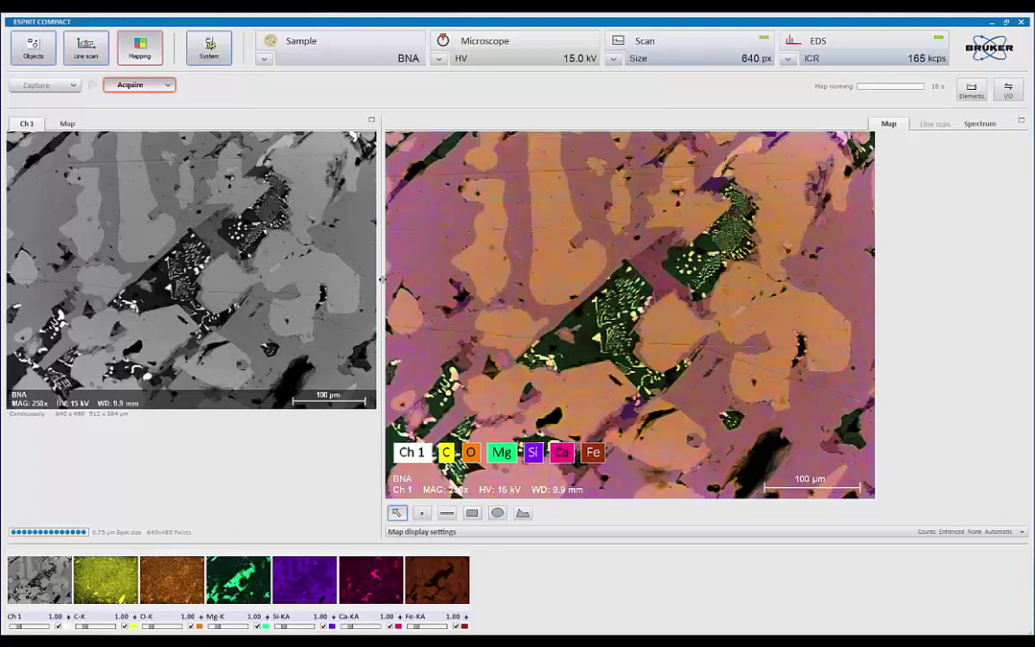
pyautogui.moveTo(382, 279); pyautogui.dragTo(493, 266)
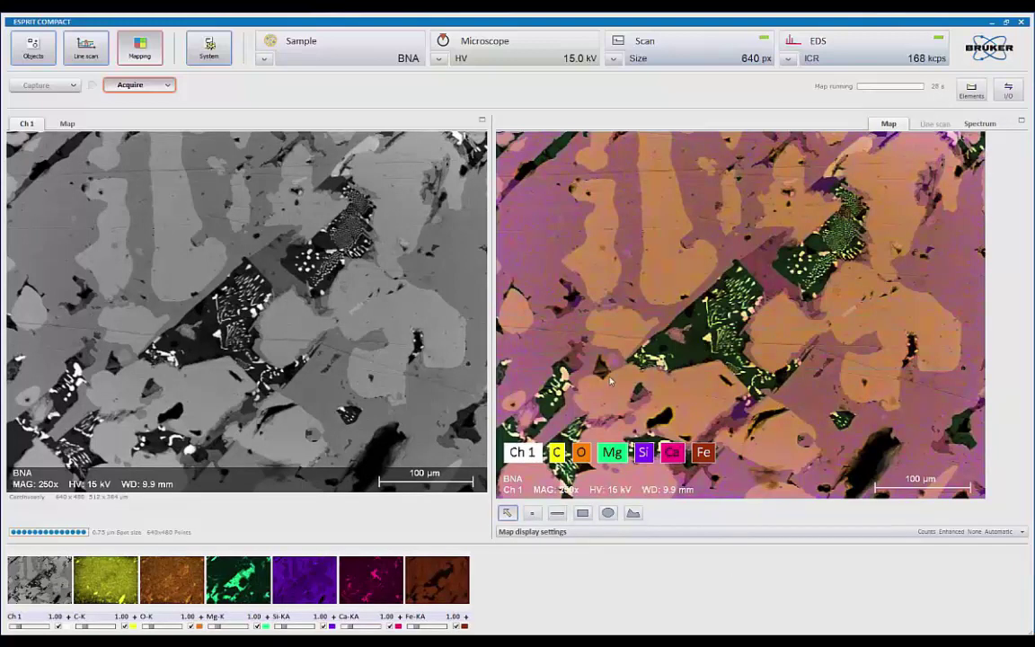
# Untick Ch 1, C, O, Mg, Si, Ca and Fe to clear the mixed map.
pyautogui.click(59, 626)
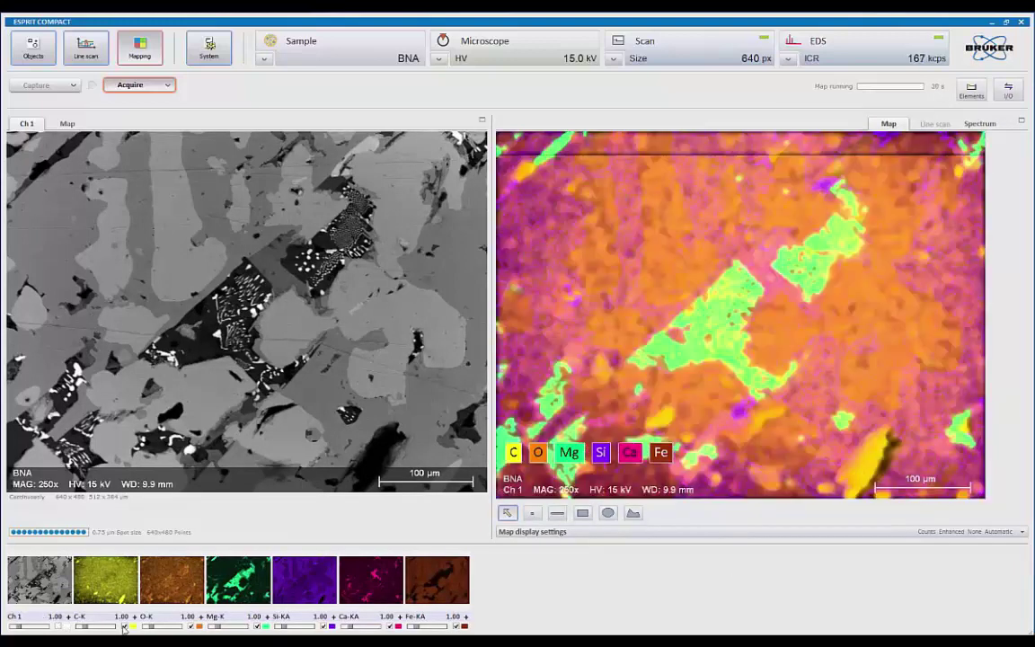
pyautogui.click(124, 627)
pyautogui.click(190, 627)
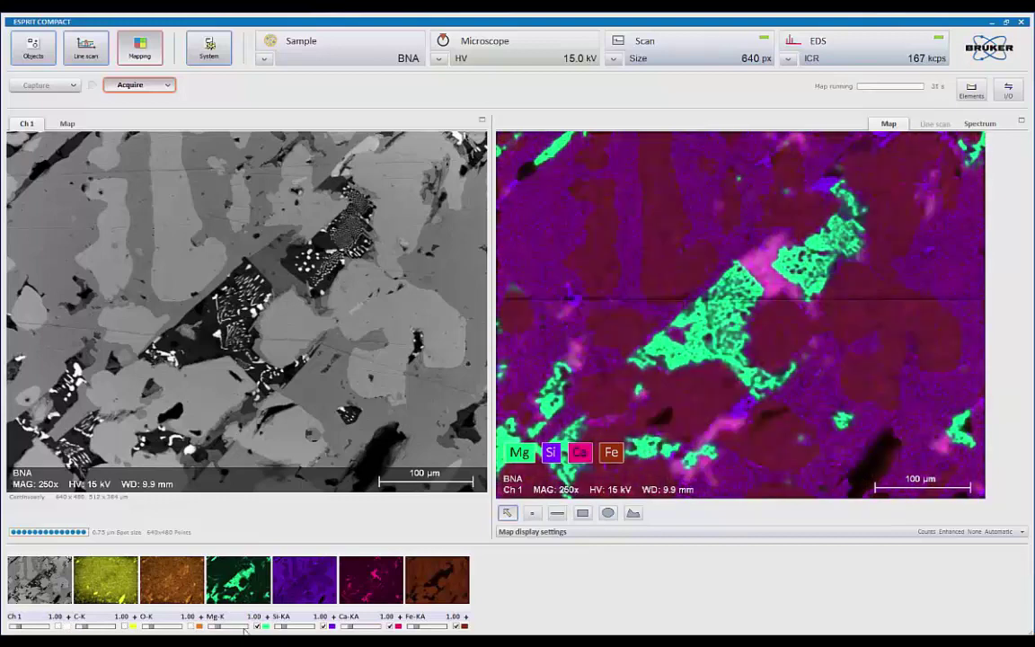
pyautogui.click(257, 626)
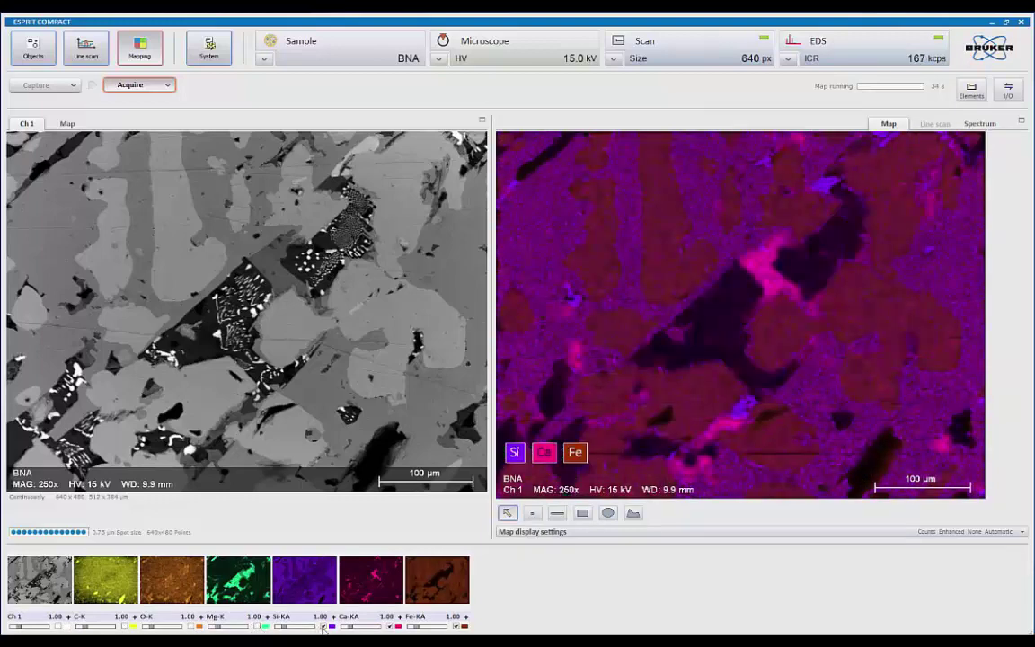
pyautogui.click(323, 627)
pyautogui.click(390, 627)
pyautogui.click(457, 626)
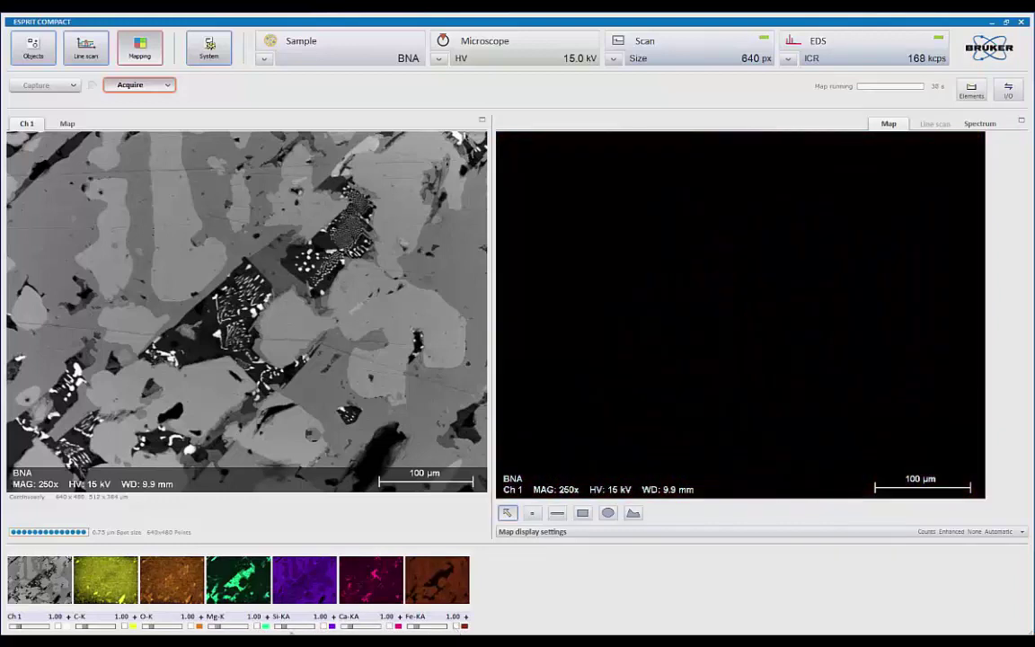
# Re-tick Mg, Ca, Si, Fe and Ch 1 so the map overlays those elements on the electron image.
pyautogui.click(258, 627)
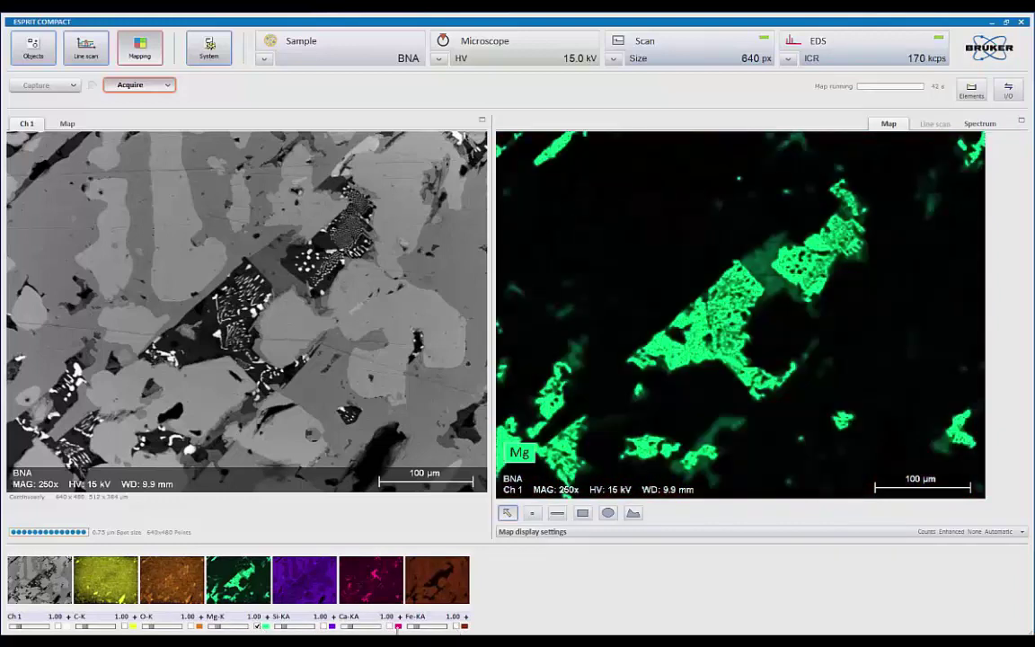
pyautogui.click(390, 627)
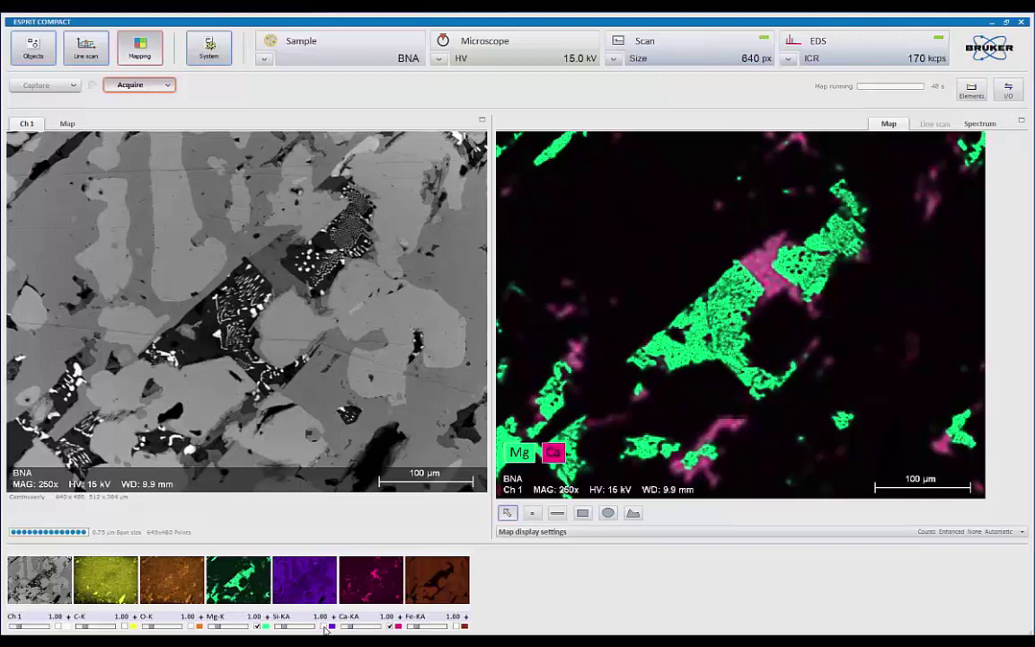
pyautogui.click(325, 627)
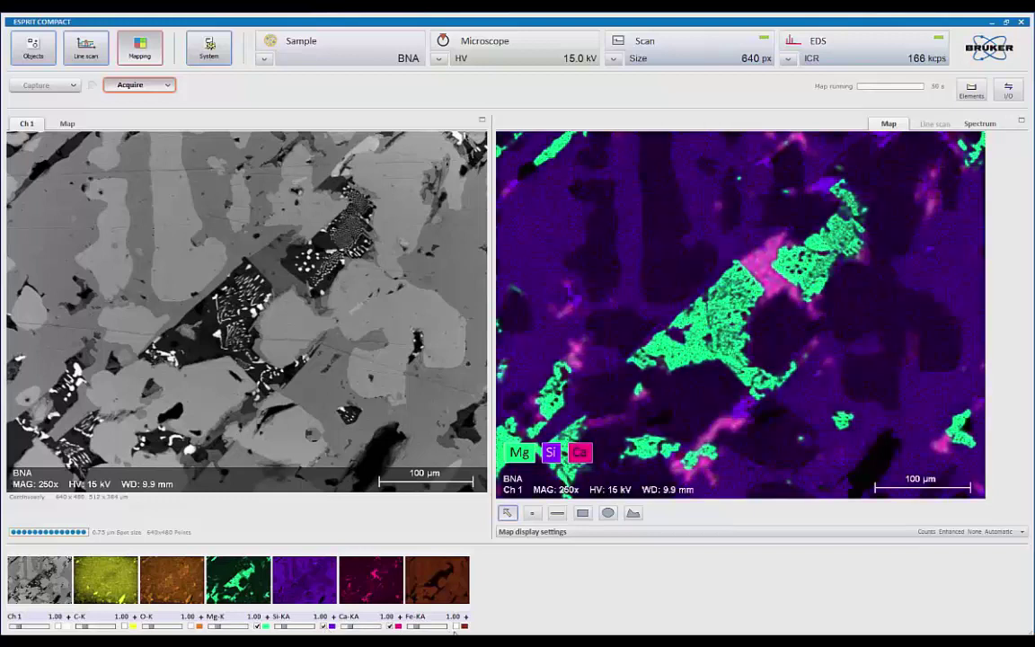
pyautogui.click(457, 628)
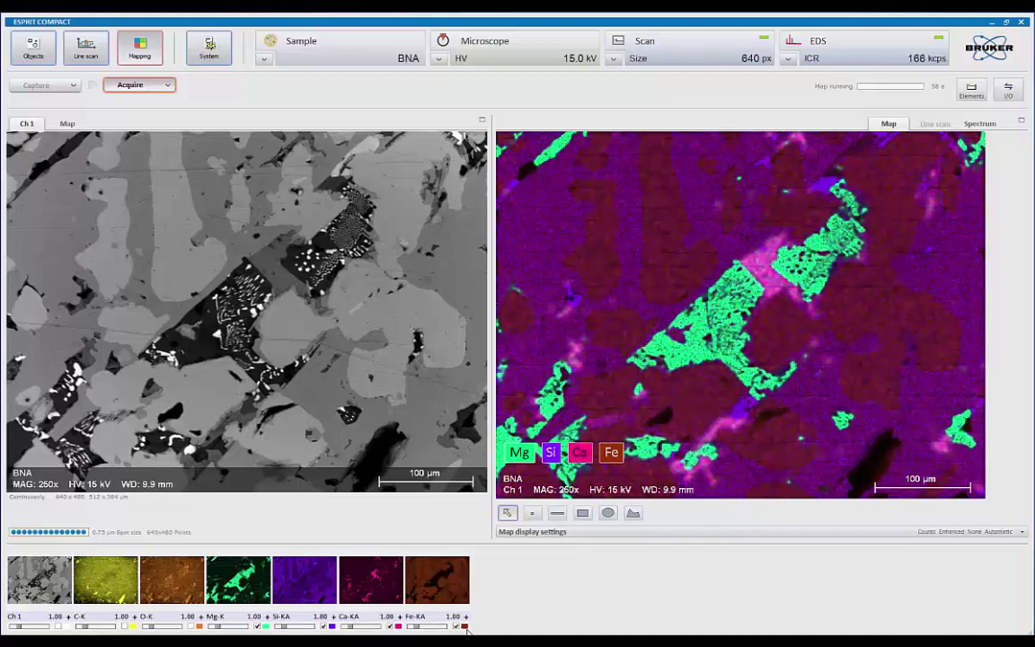
pyautogui.click(58, 627)
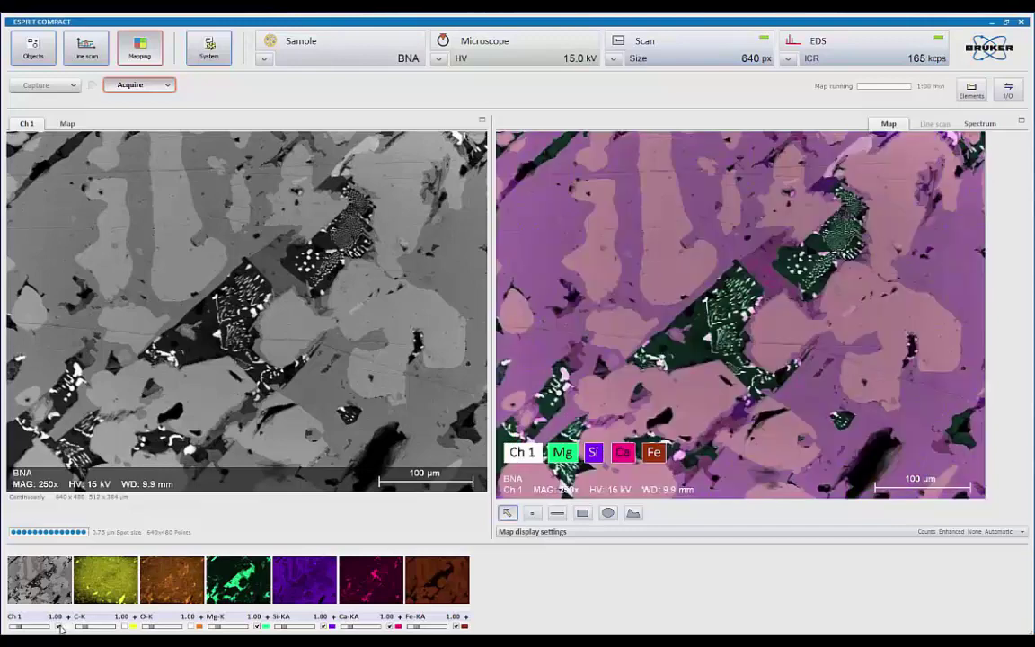
pyautogui.click(1022, 531)
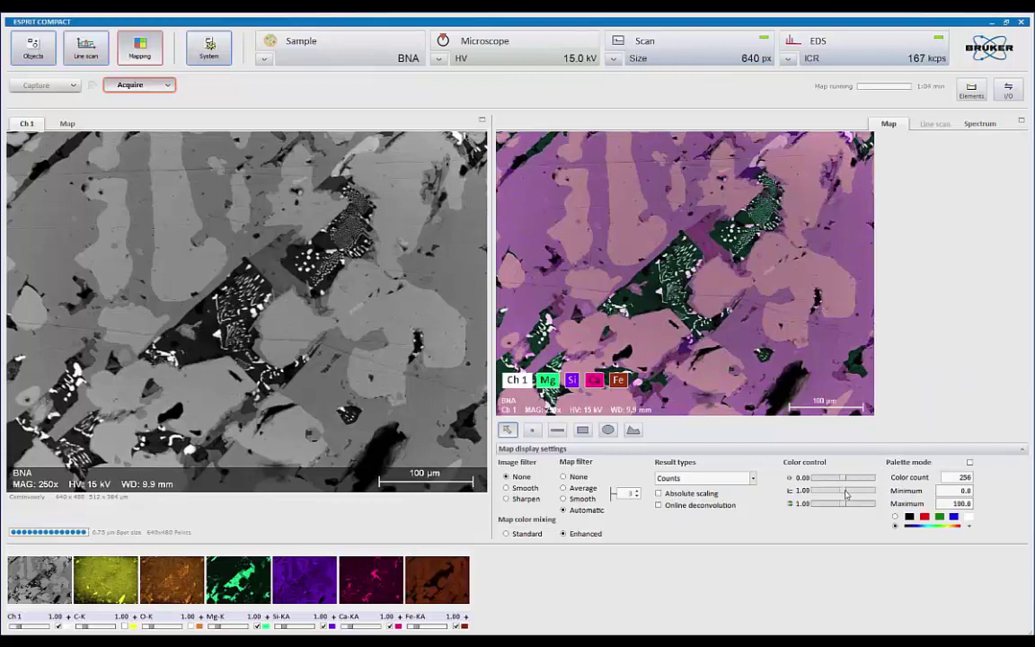
# Adjust the colour-control levels to 0.00, 0.87 and 1.40, then collapse Map display settings.
pyautogui.moveTo(846, 493)
pyautogui.mouseDown()
pyautogui.moveTo(829, 506)
pyautogui.moveTo(871, 506)
pyautogui.moveTo(857, 506)
pyautogui.mouseUp()
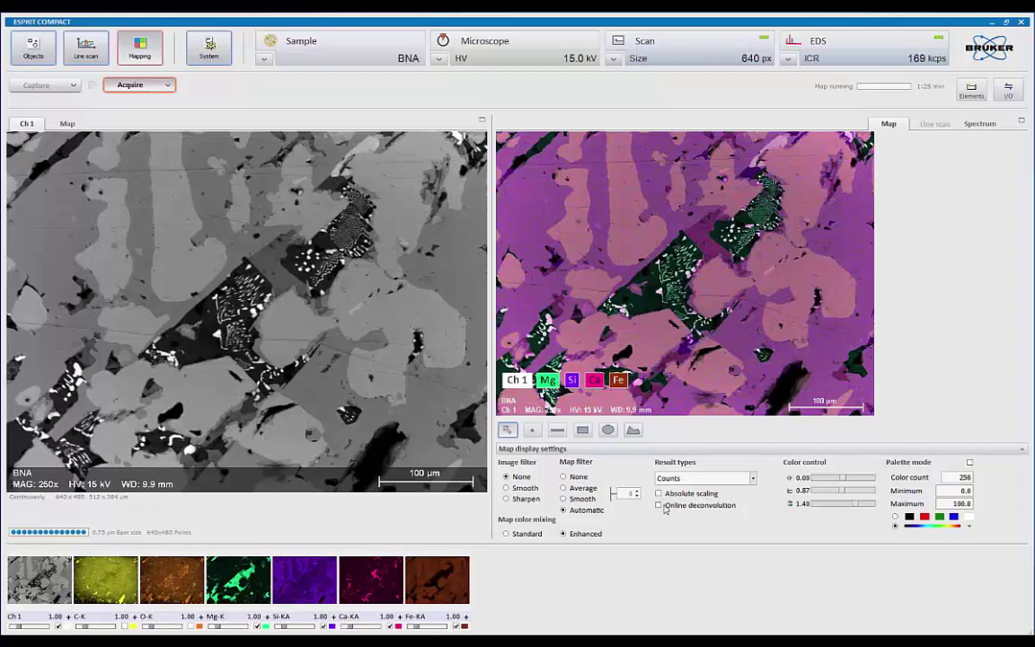
pyautogui.click(1018, 448)
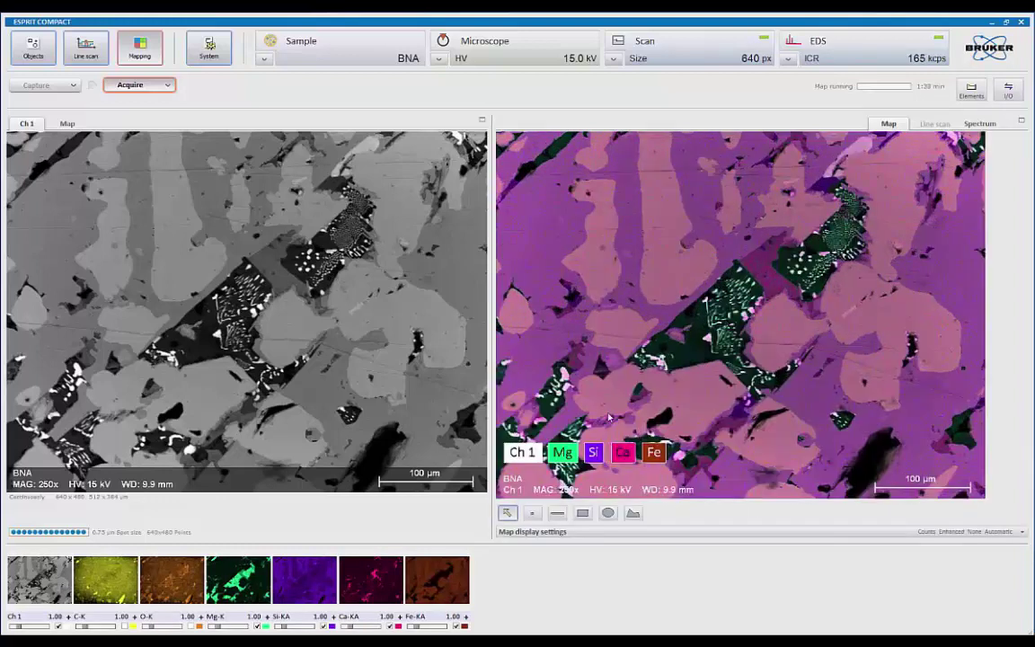
# Draw elliptical regions on the upper-left light phase and the dark green phase of the map.
pyautogui.click(607, 514)
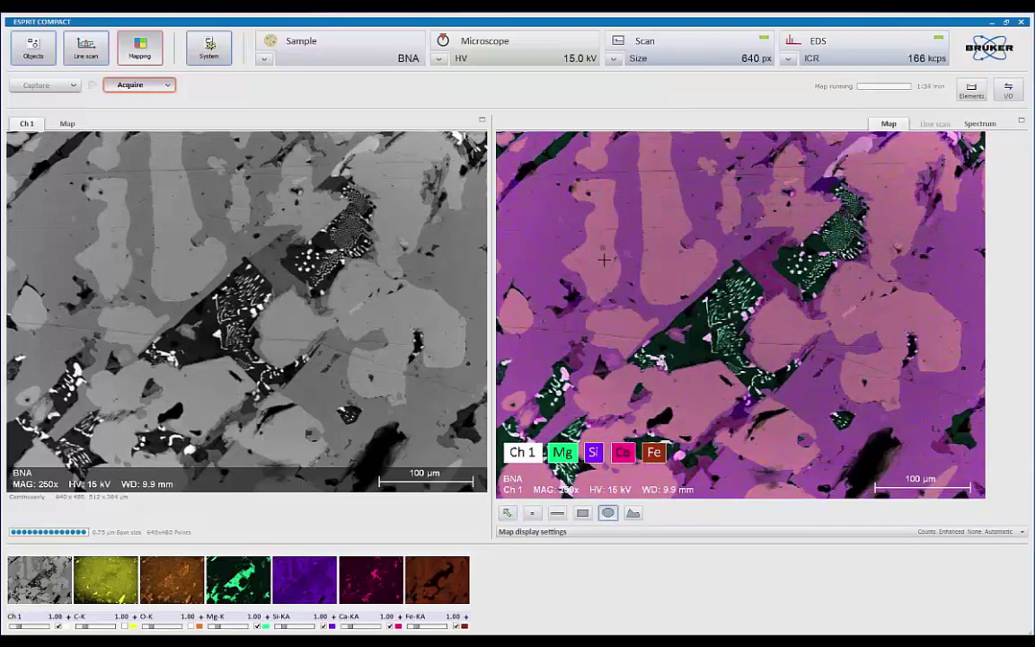
pyautogui.moveTo(514, 213)
pyautogui.mouseDown()
pyautogui.moveTo(548, 250)
pyautogui.moveTo(620, 292)
pyautogui.moveTo(609, 279)
pyautogui.mouseUp()
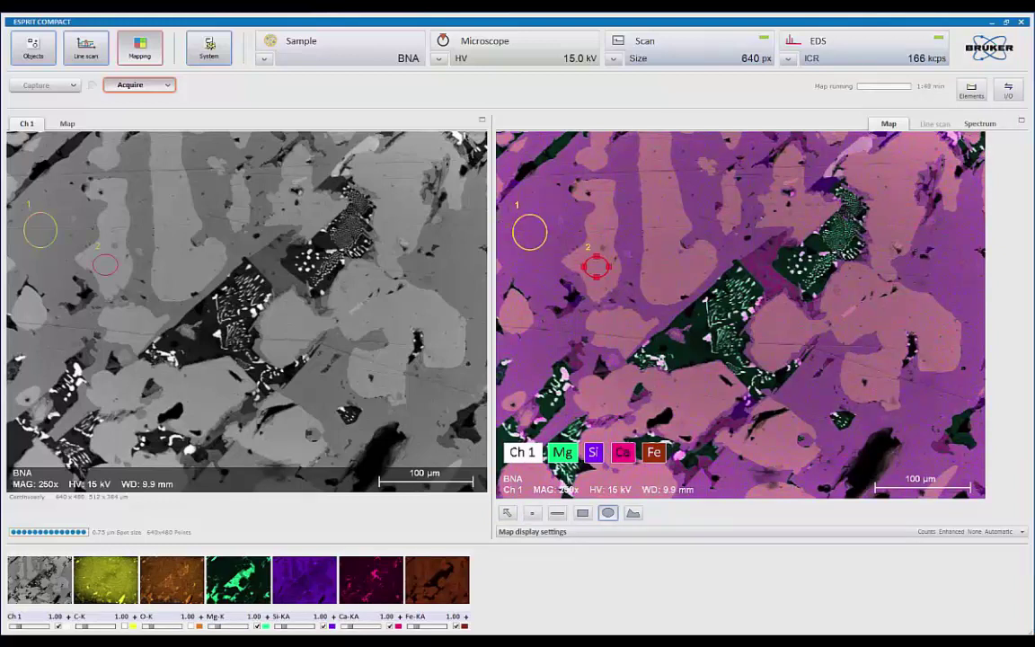
pyautogui.moveTo(681, 343); pyautogui.dragTo(707, 358)
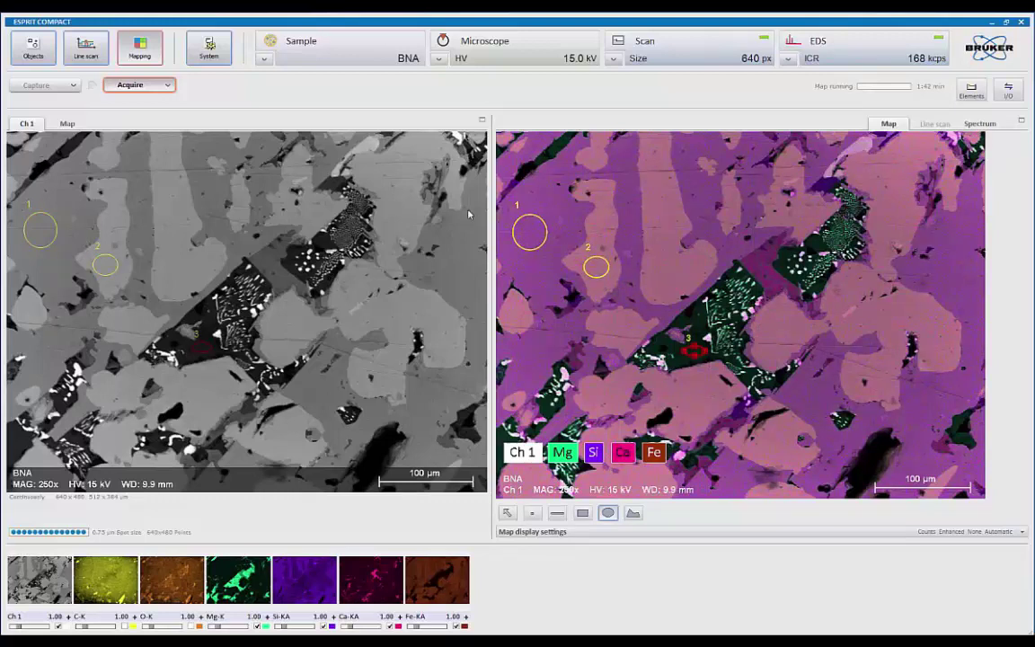
# In the Spectrum view, hide the shaded element bands and move the element picker aside.
pyautogui.click(983, 125)
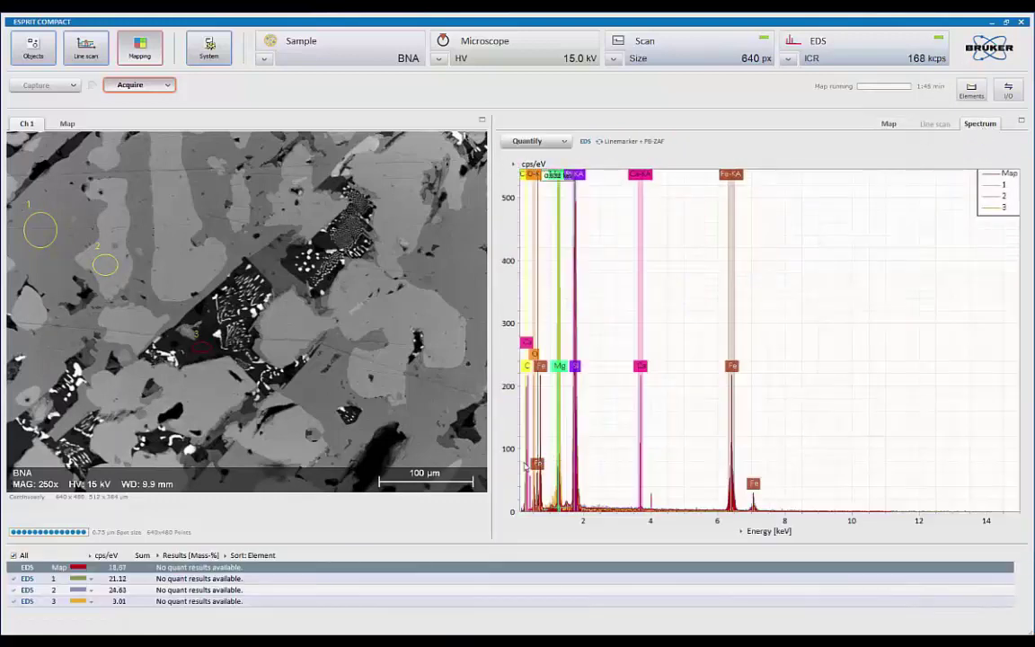
pyautogui.scroll(2, 524, 465)
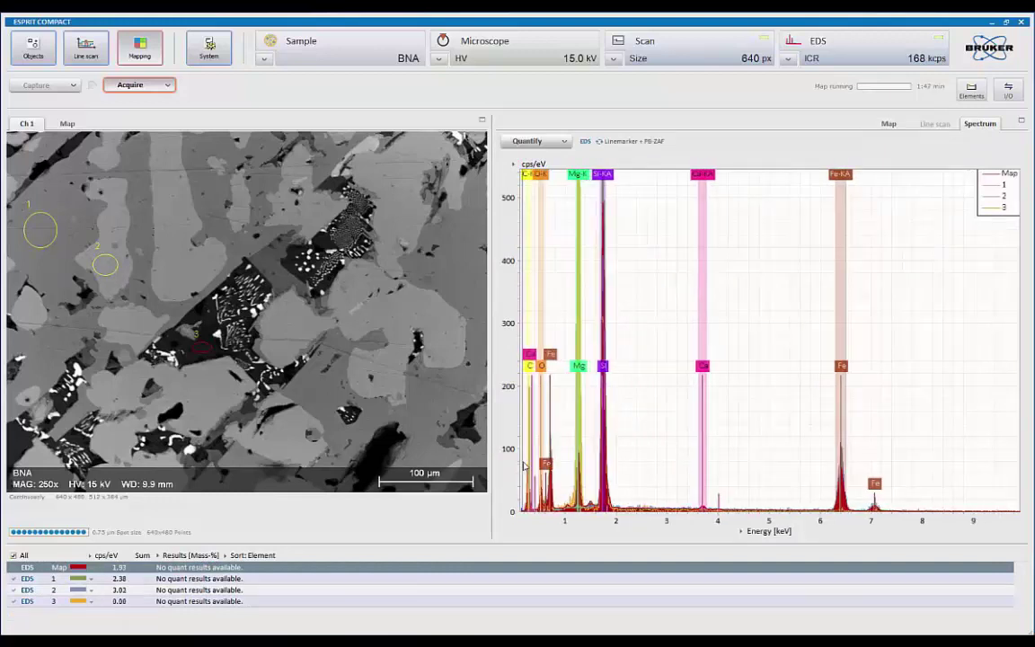
pyautogui.click(972, 90)
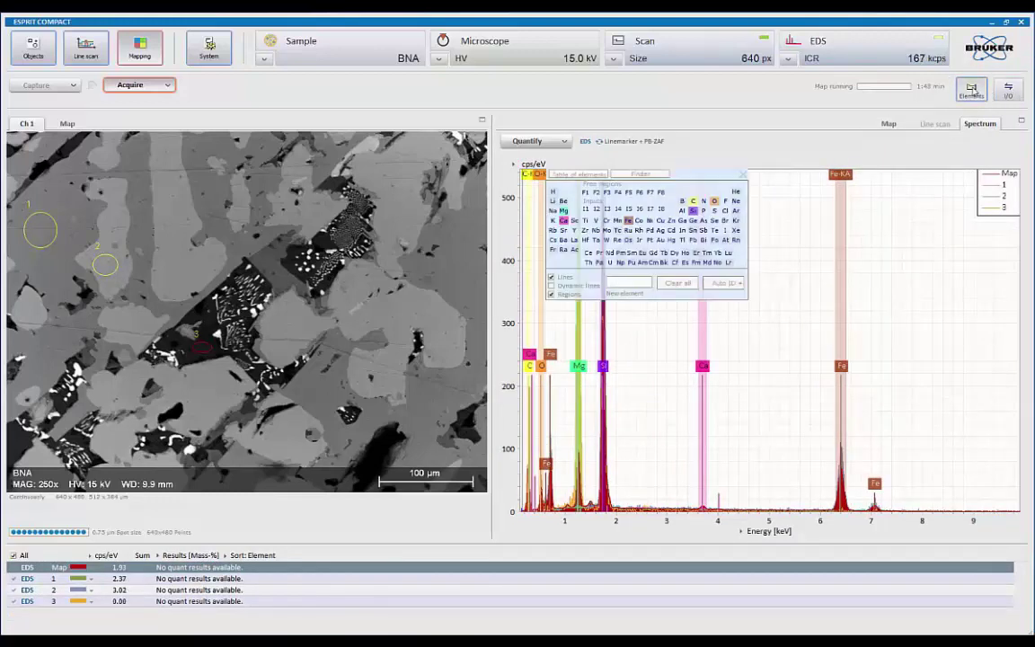
pyautogui.click(559, 296)
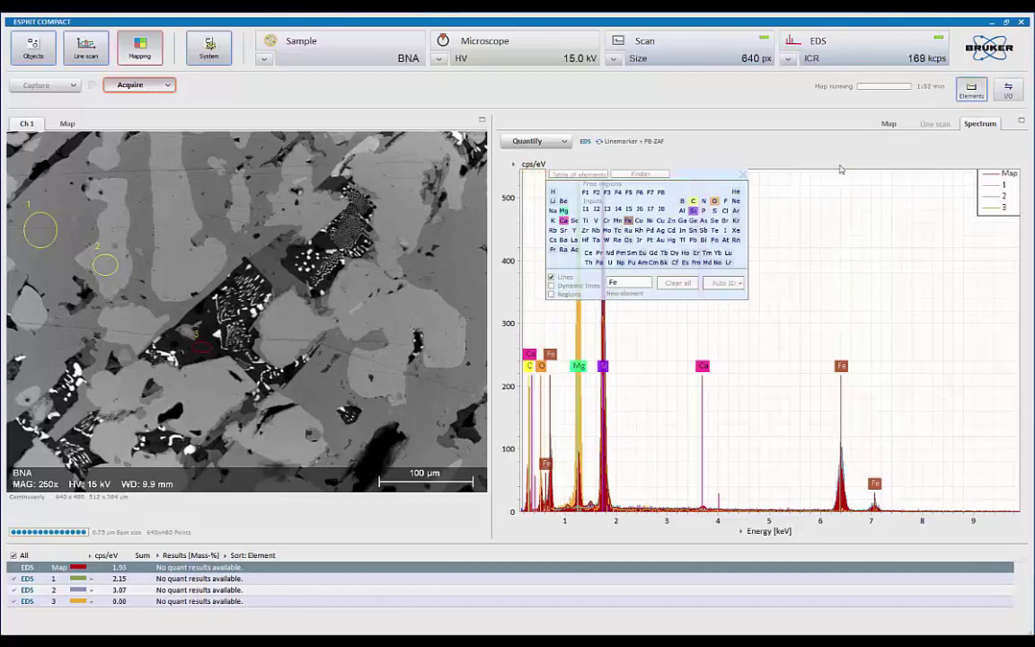
pyautogui.moveTo(645, 167); pyautogui.dragTo(851, 173)
# Compare the map sum spectrum with the region 1, 2 and 3 spectra, then return to the colour map.
pyautogui.click(13, 556)
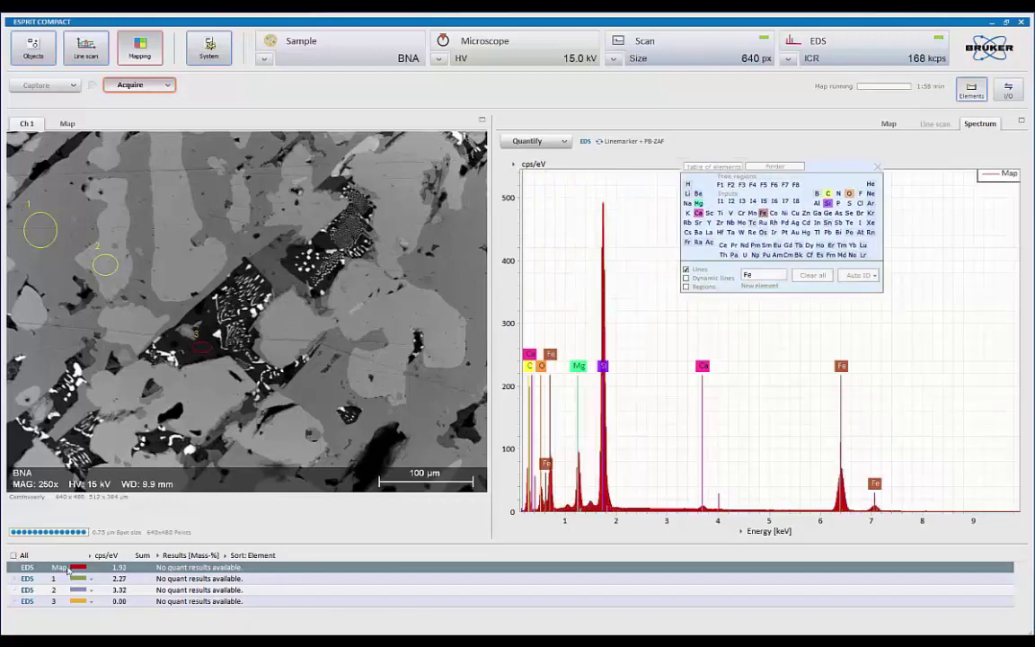
pyautogui.click(318, 584)
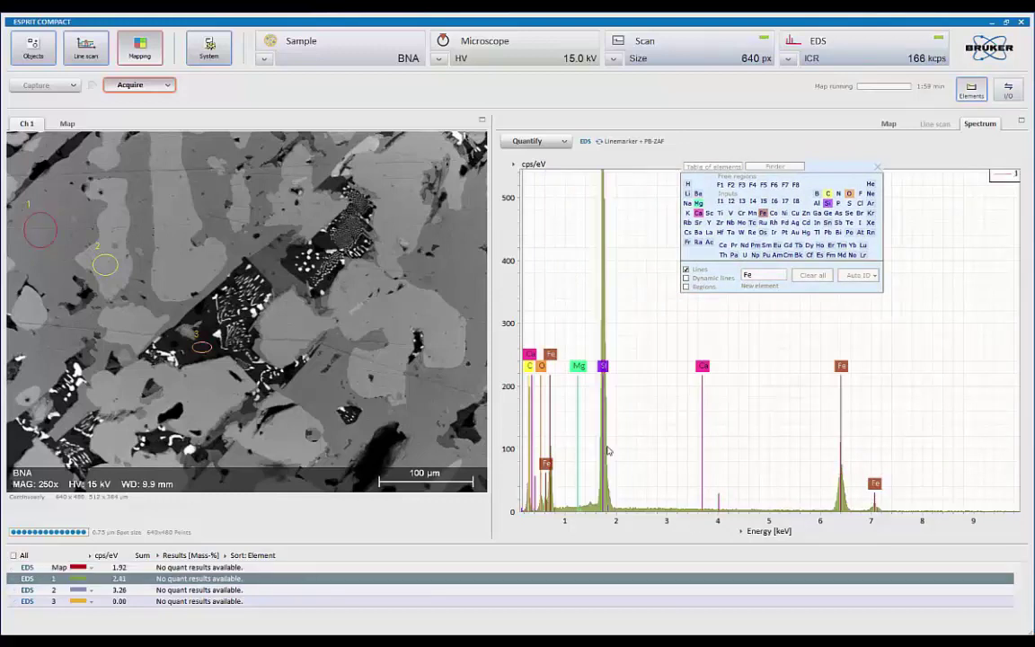
pyautogui.click(633, 590)
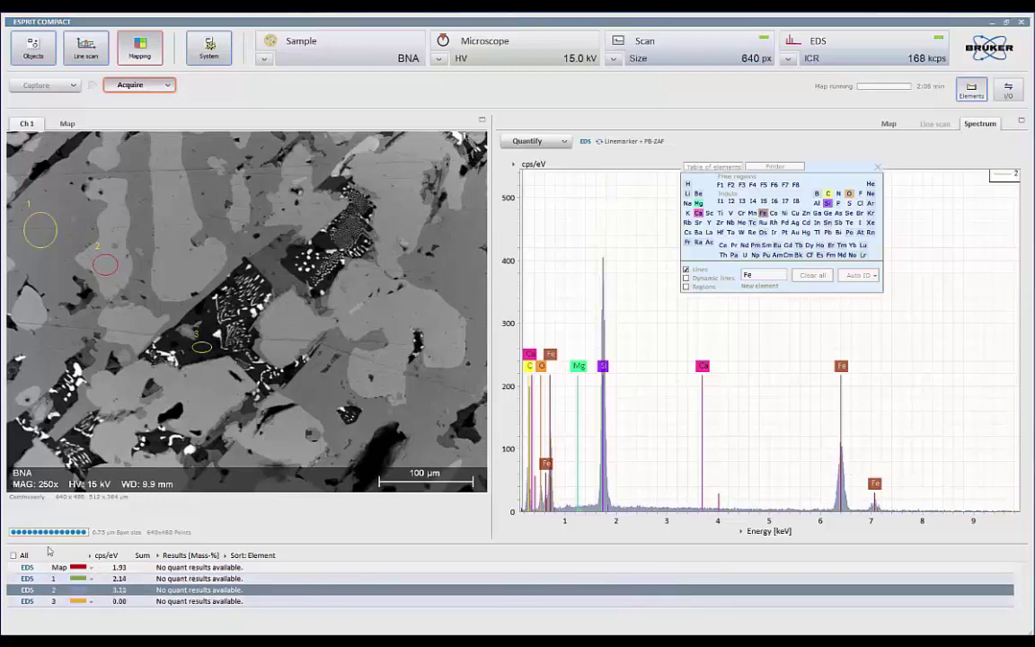
pyautogui.click(14, 579)
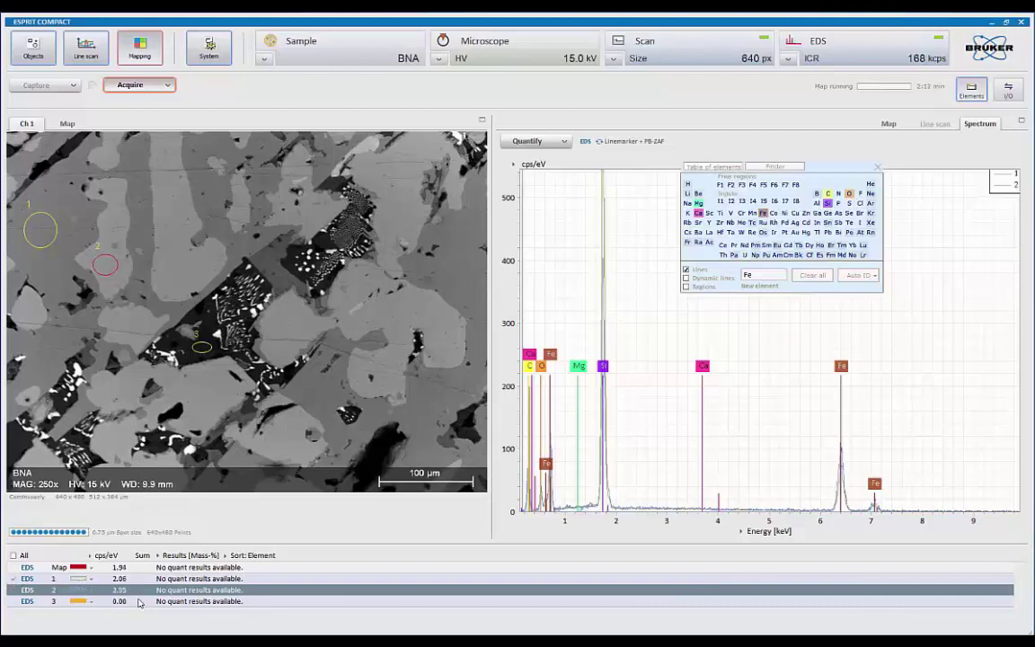
pyautogui.click(320, 608)
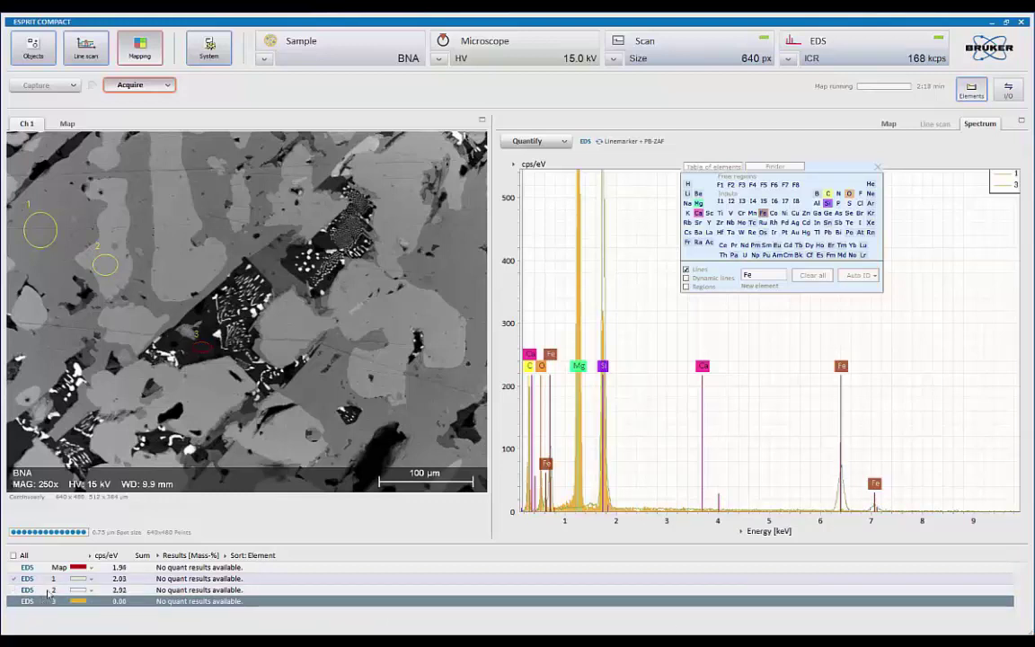
pyautogui.click(67, 125)
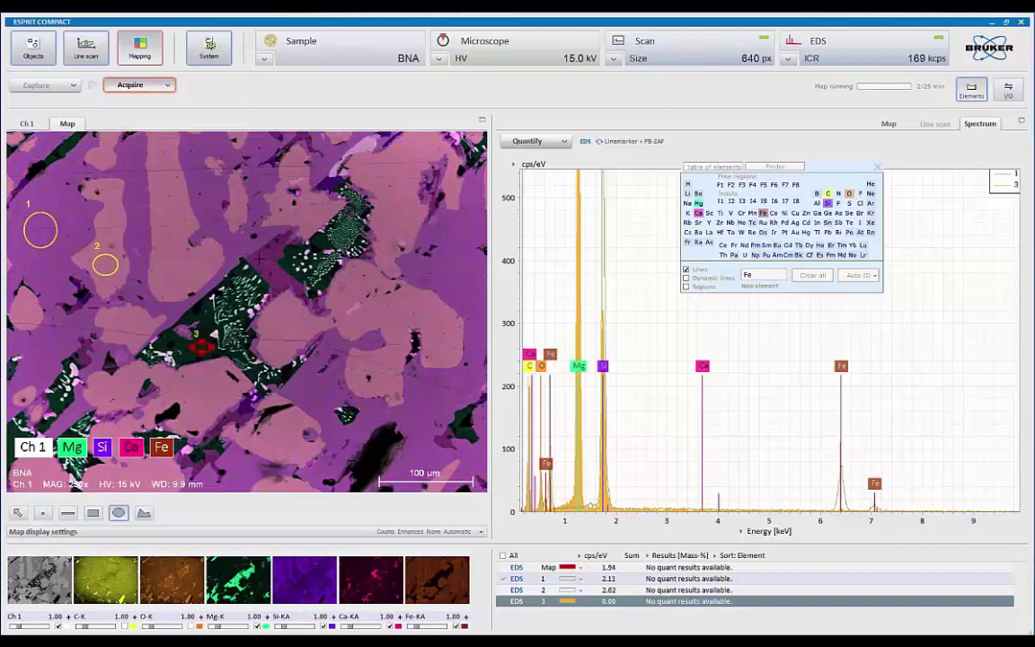
# Add region 4 near the centre and region 5 at the top edge, charting their spectra without spectrum 1.
pyautogui.click(263, 261)
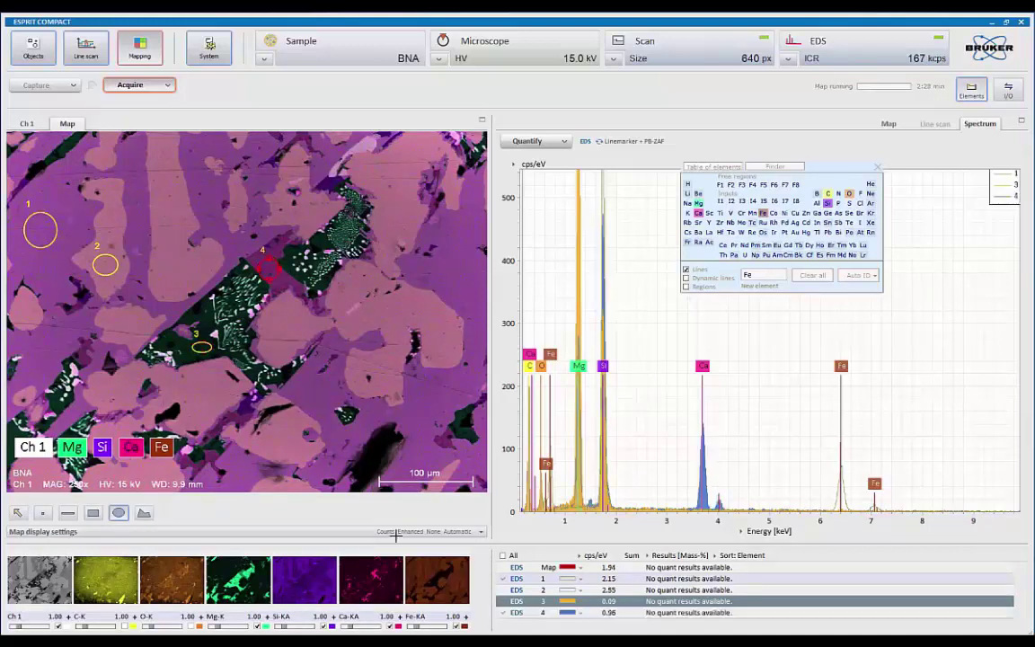
pyautogui.click(755, 613)
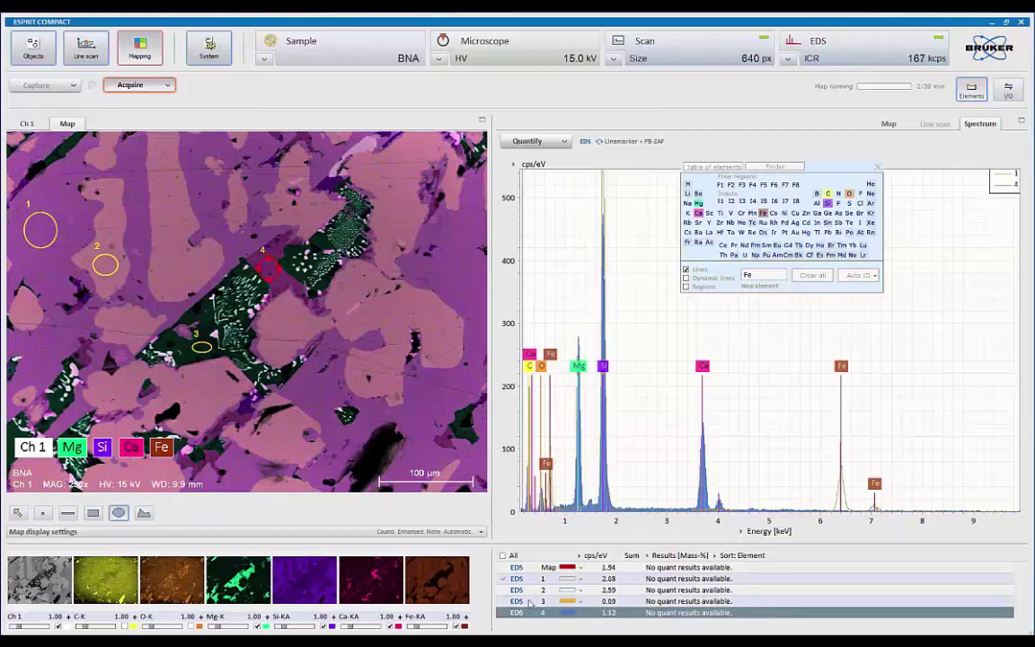
pyautogui.click(505, 578)
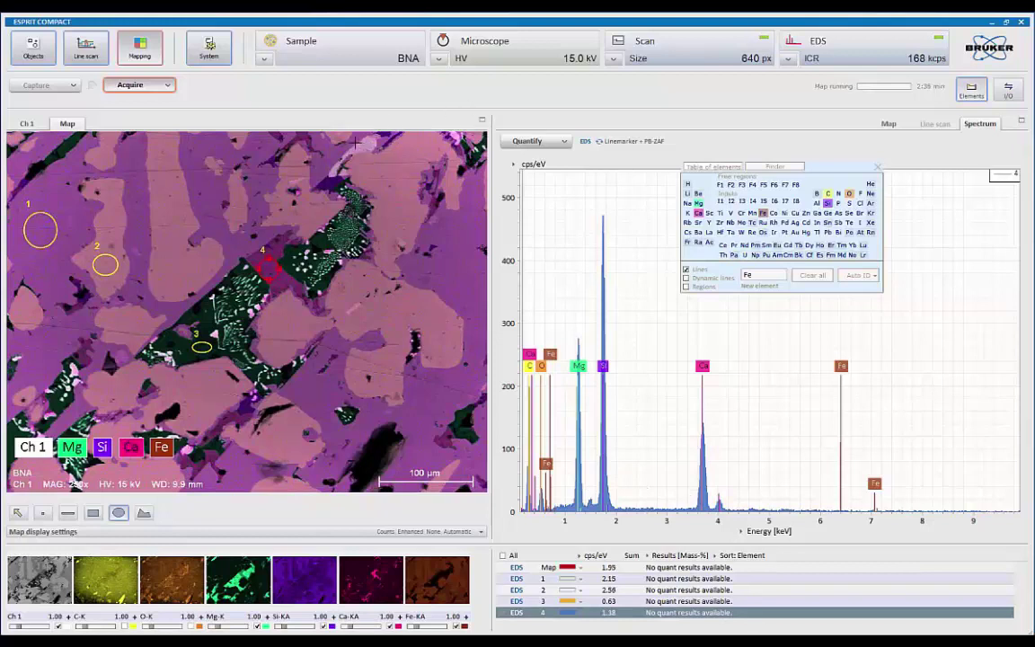
pyautogui.moveTo(354, 140); pyautogui.dragTo(375, 153)
pyautogui.click(600, 624)
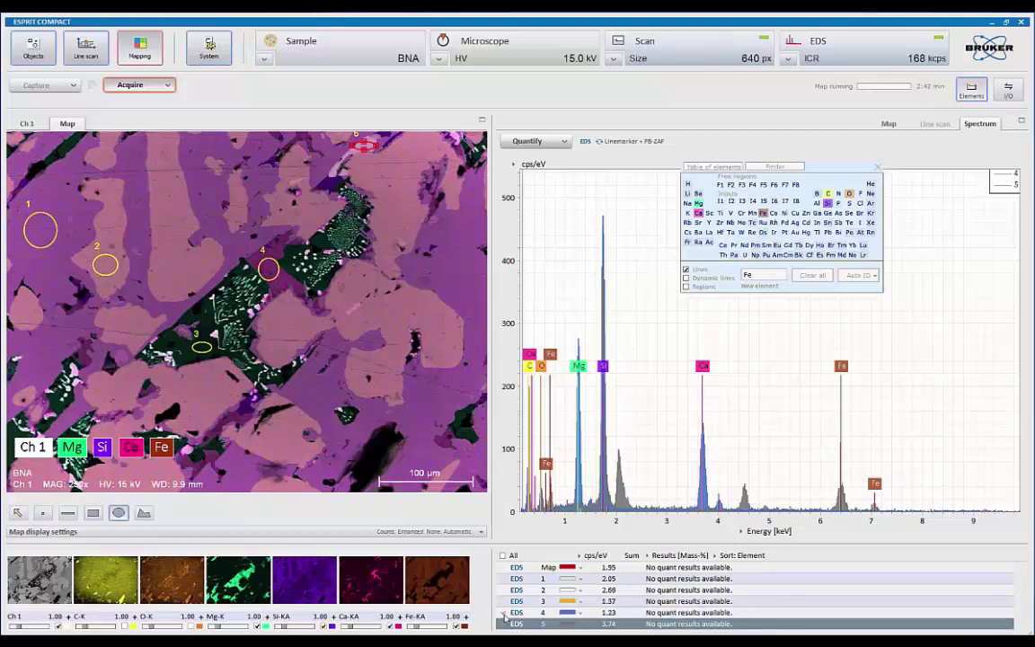
# Auto-identify the spectrum's elements, add Zr and Ti, and show the element map beside the grey image.
pyautogui.click(856, 276)
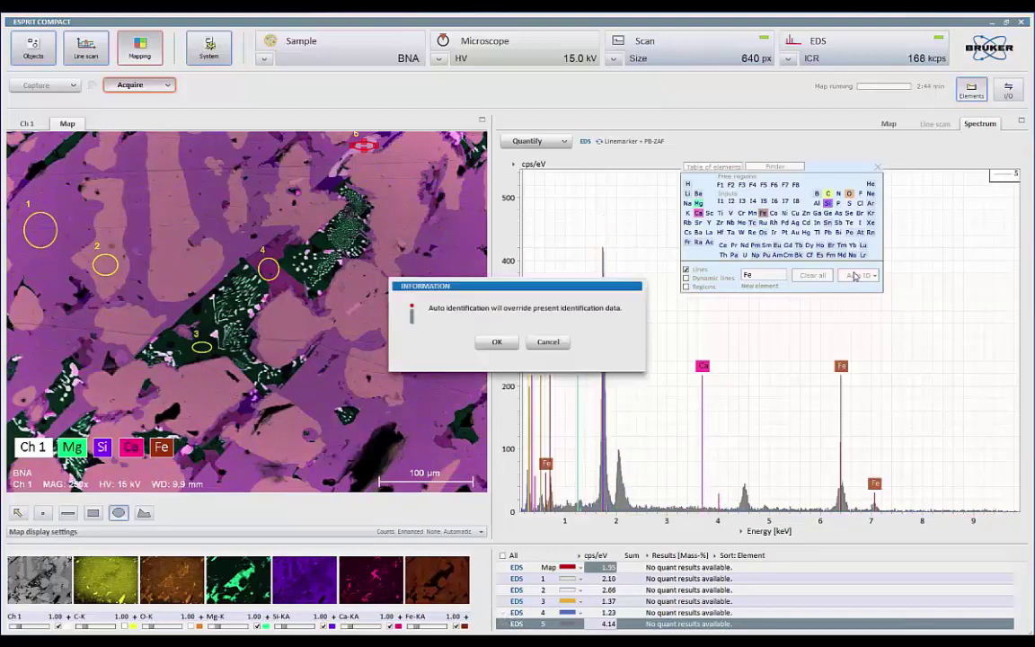
pyautogui.click(495, 342)
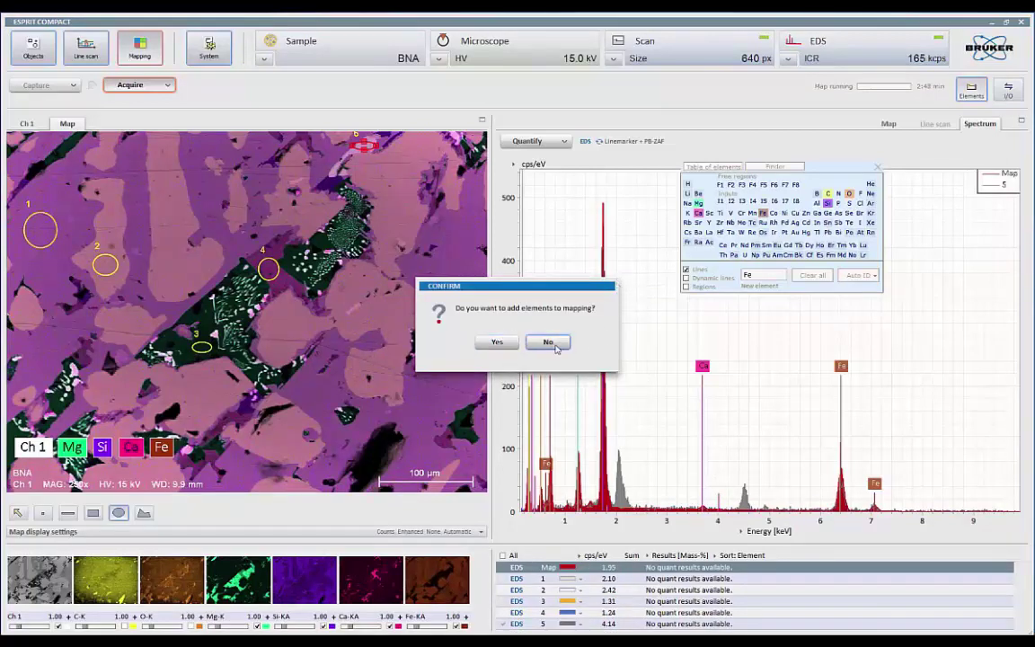
pyautogui.click(550, 343)
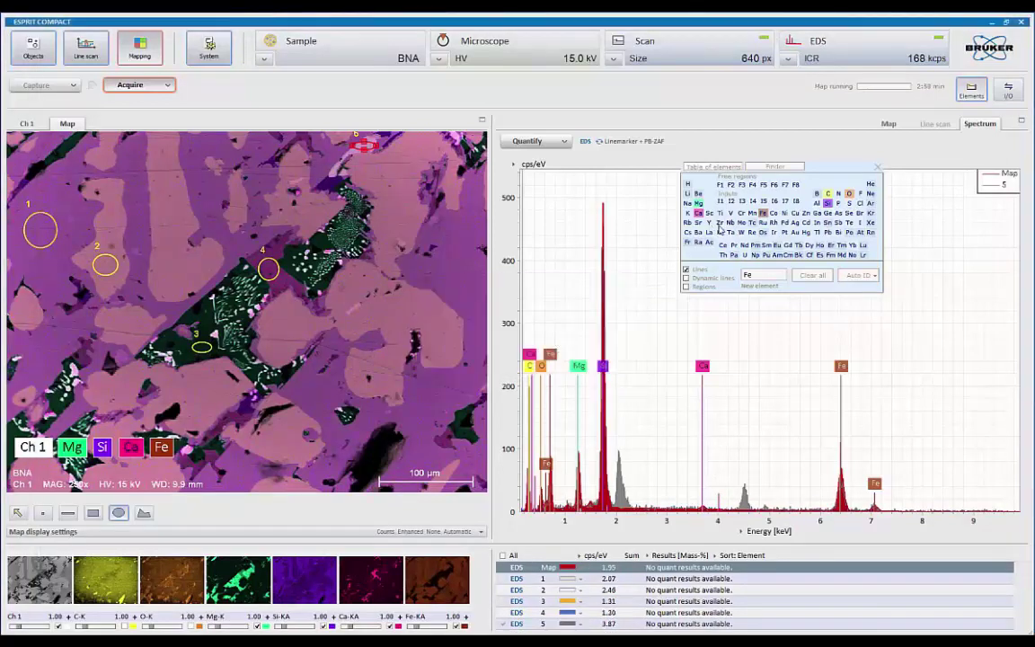
pyautogui.click(719, 222)
pyautogui.click(717, 216)
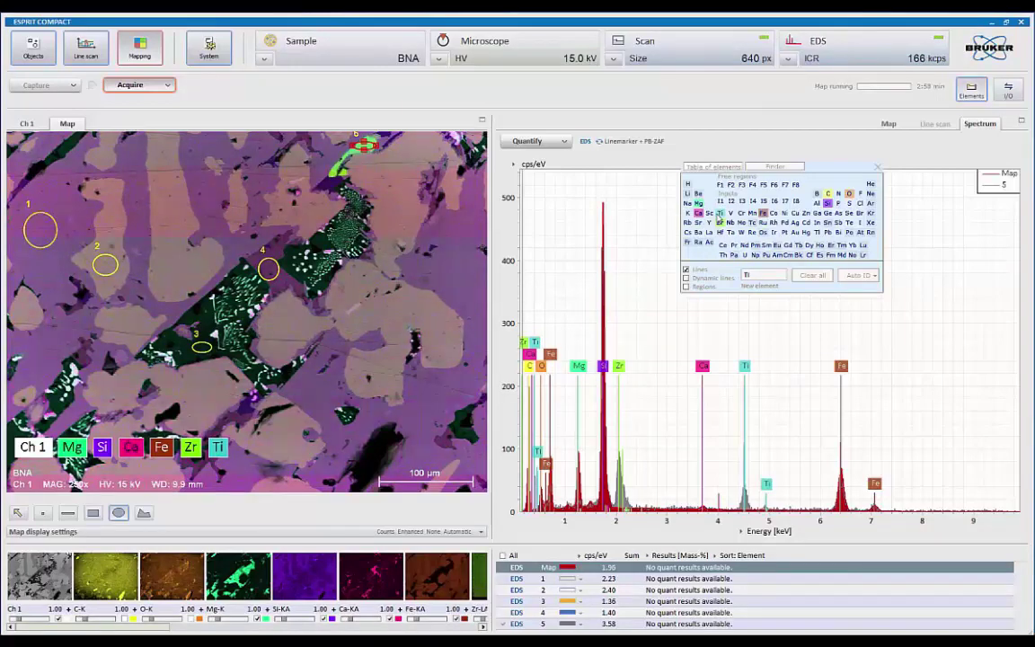
pyautogui.click(889, 123)
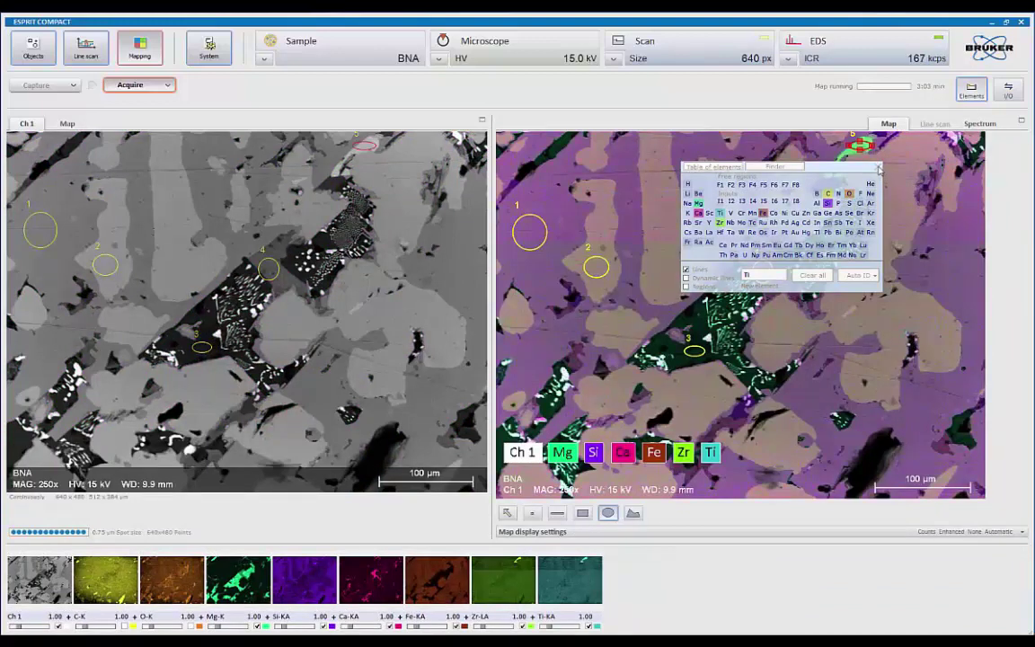
# Hide the Si, Ca, Fe and Mg layers and the grey image, leaving only Zr and Ti mapped.
pyautogui.click(878, 168)
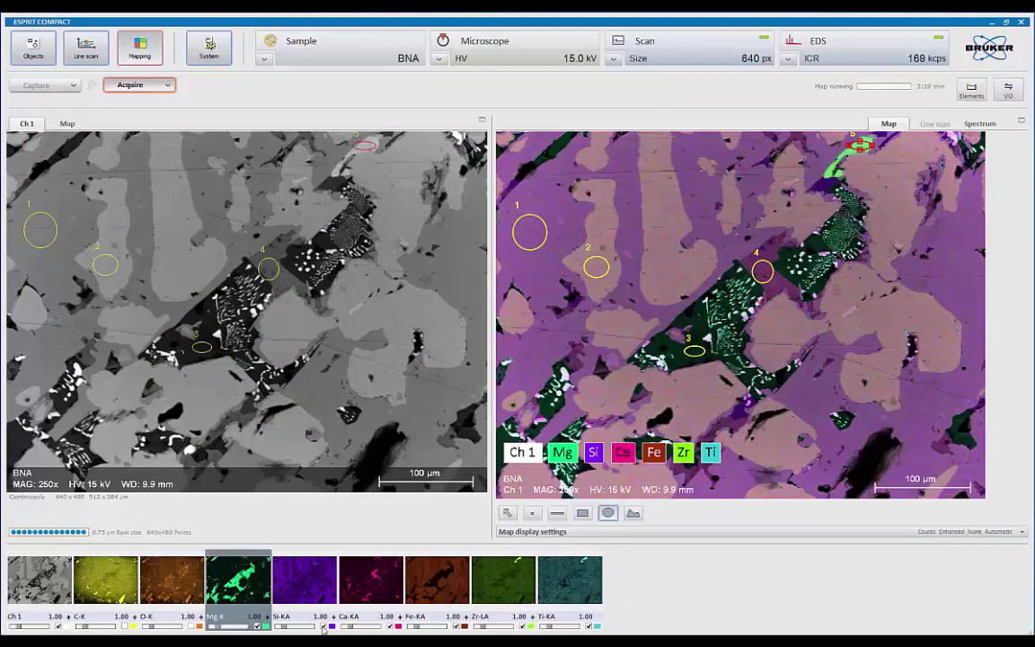
pyautogui.click(323, 627)
pyautogui.click(390, 626)
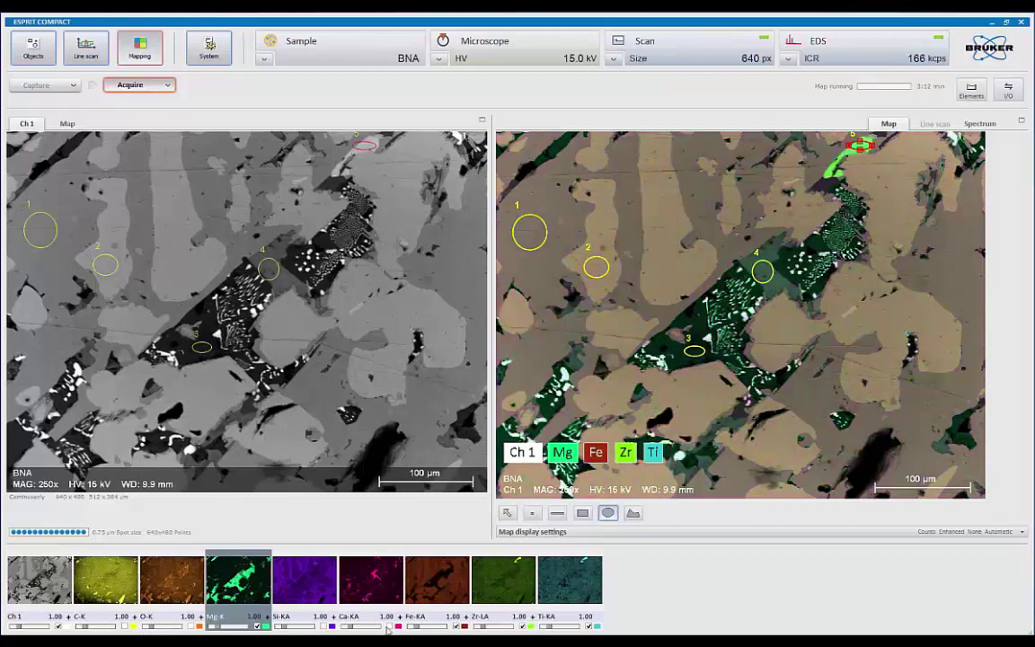
pyautogui.click(457, 627)
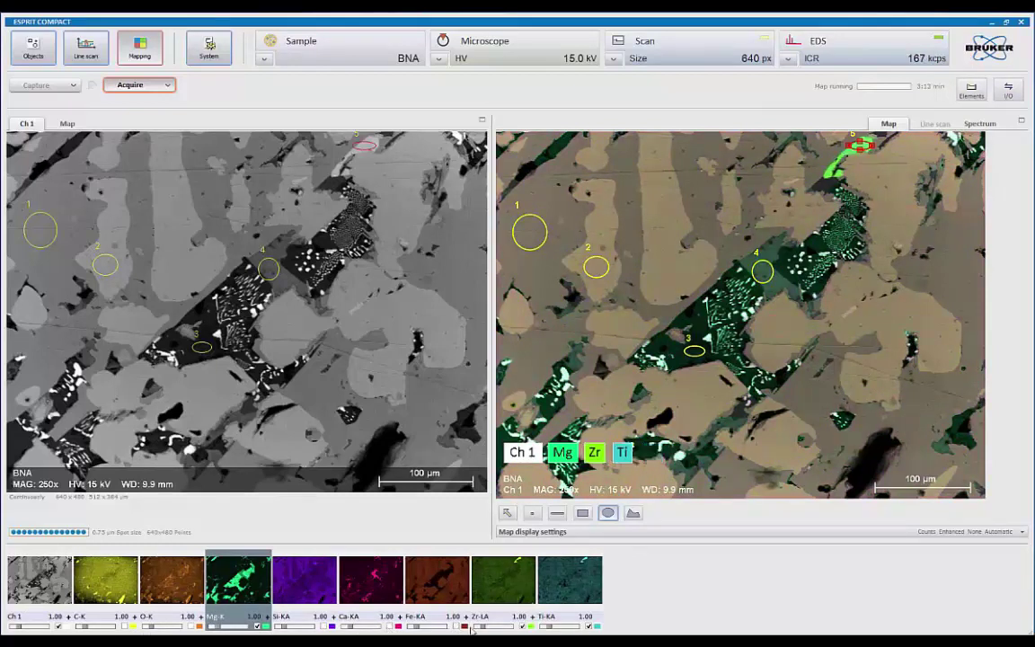
pyautogui.click(523, 626)
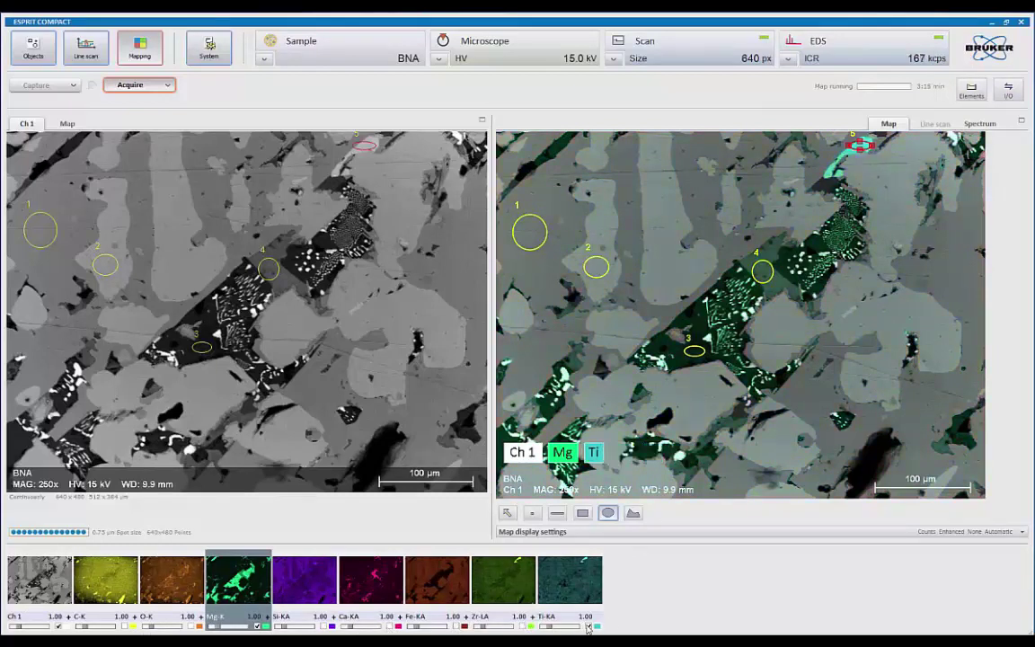
pyautogui.click(522, 627)
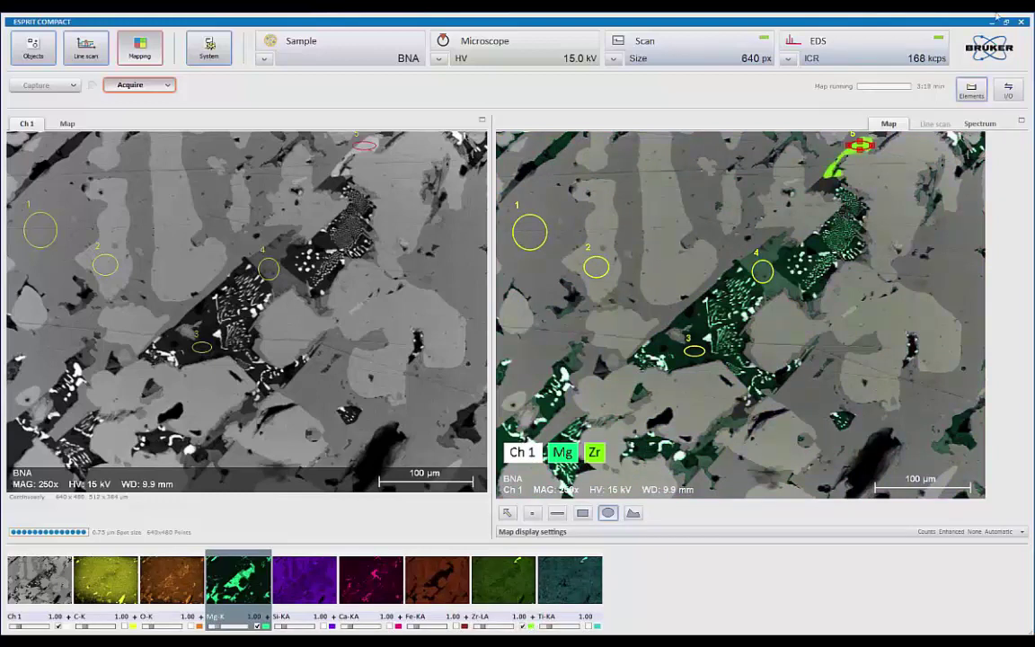
pyautogui.click(57, 627)
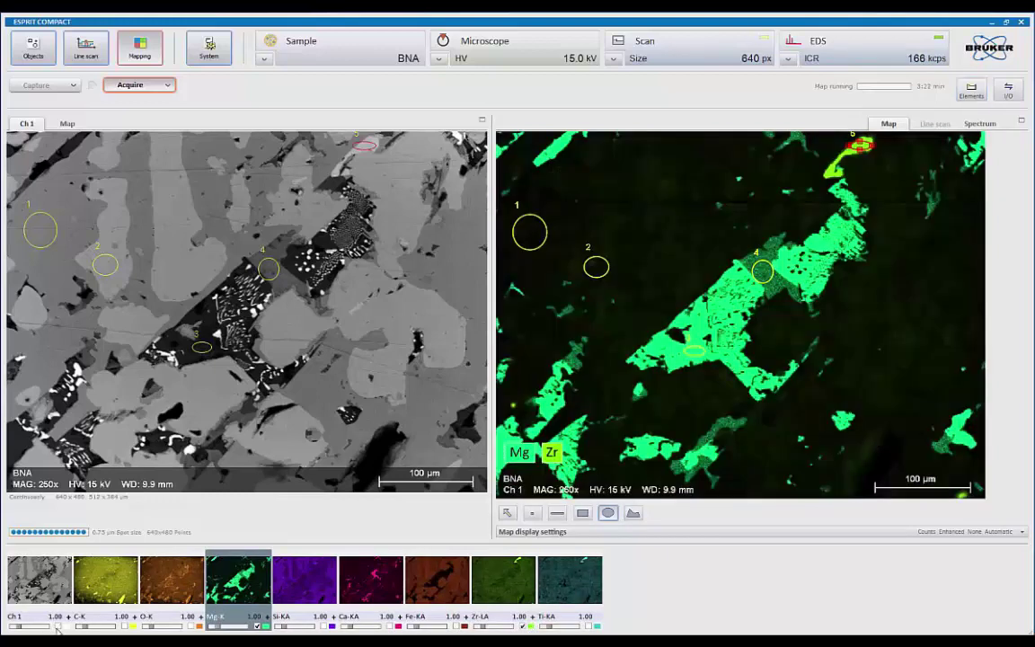
pyautogui.click(258, 626)
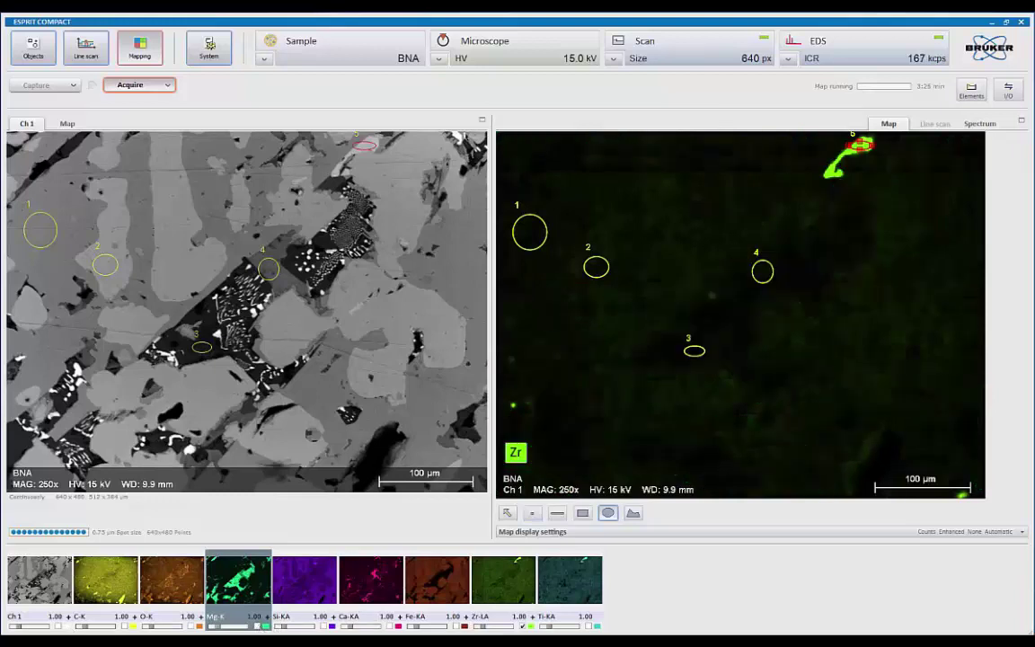
pyautogui.click(589, 626)
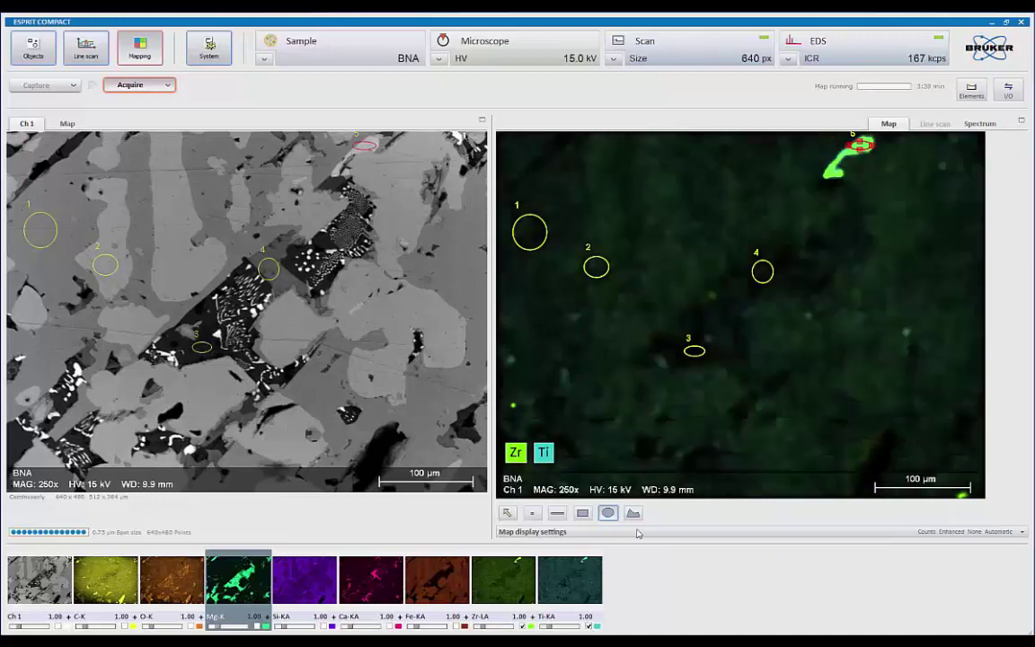
pyautogui.click(826, 531)
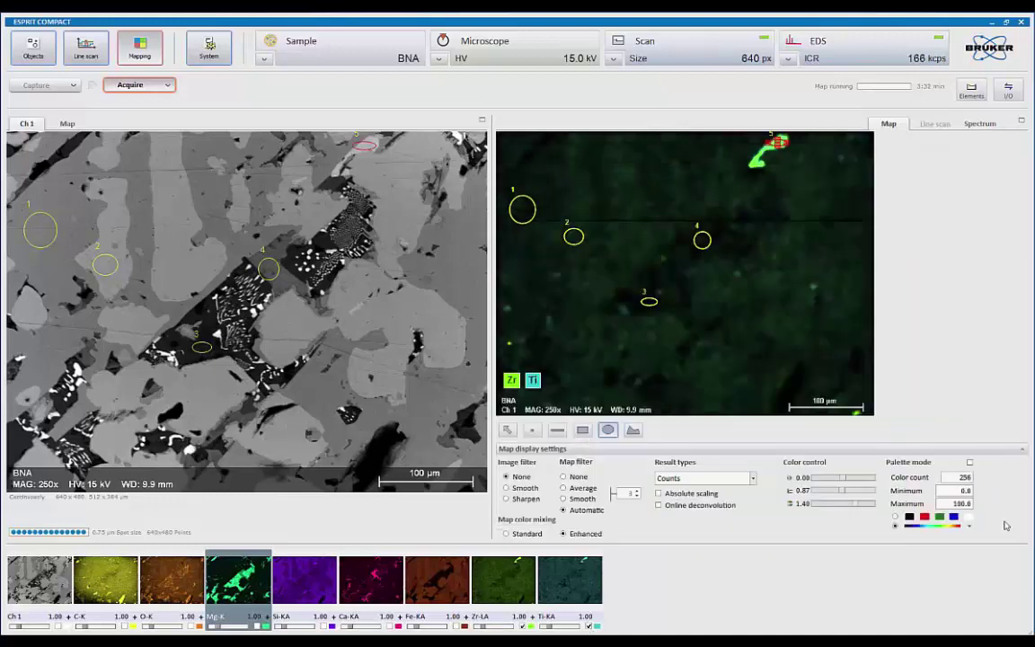
# Turn on online deconvolution and show the Ca and Mg layers again.
pyautogui.click(659, 506)
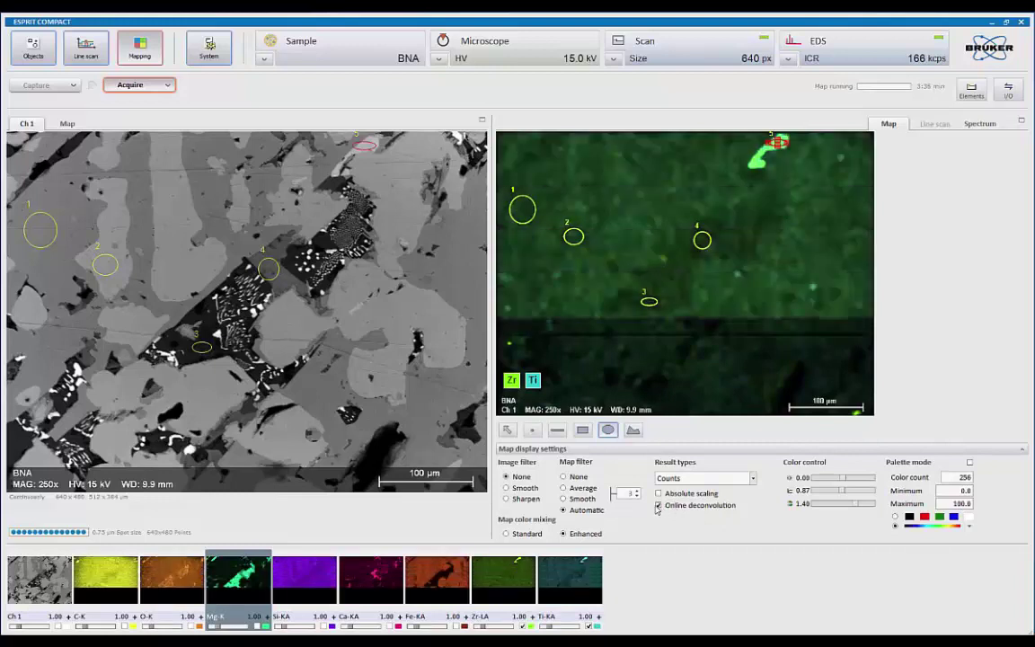
pyautogui.click(659, 506)
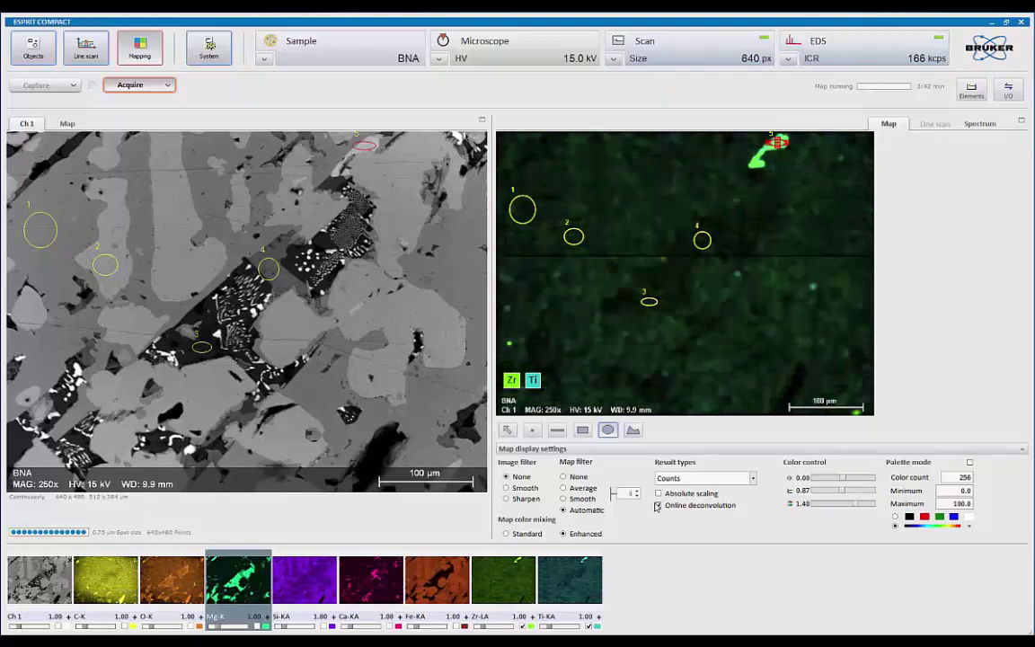
pyautogui.click(659, 506)
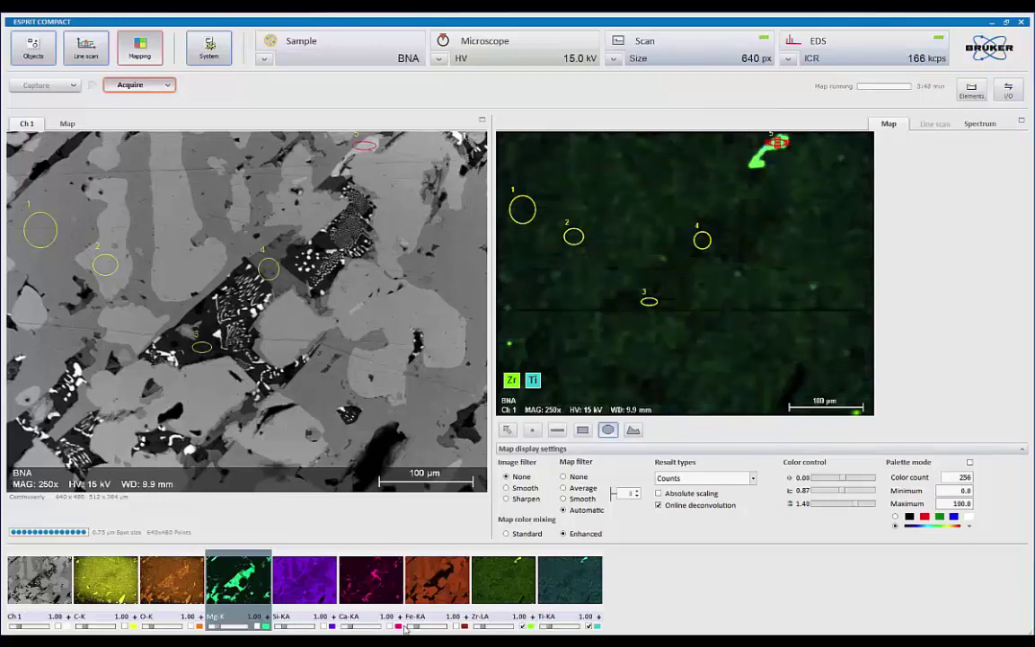
pyautogui.click(399, 626)
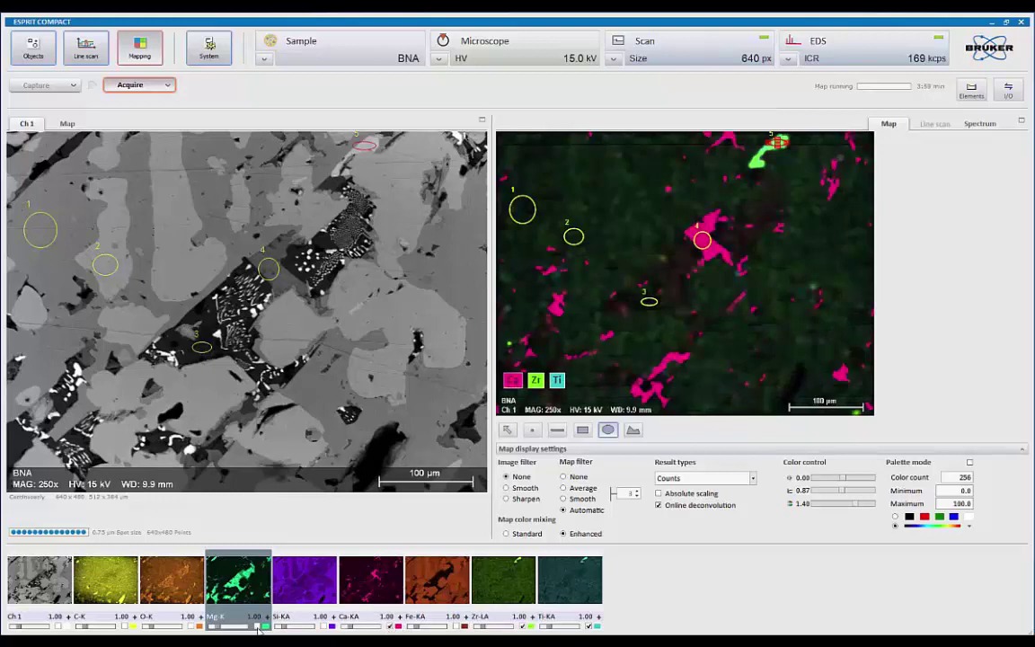
pyautogui.click(258, 627)
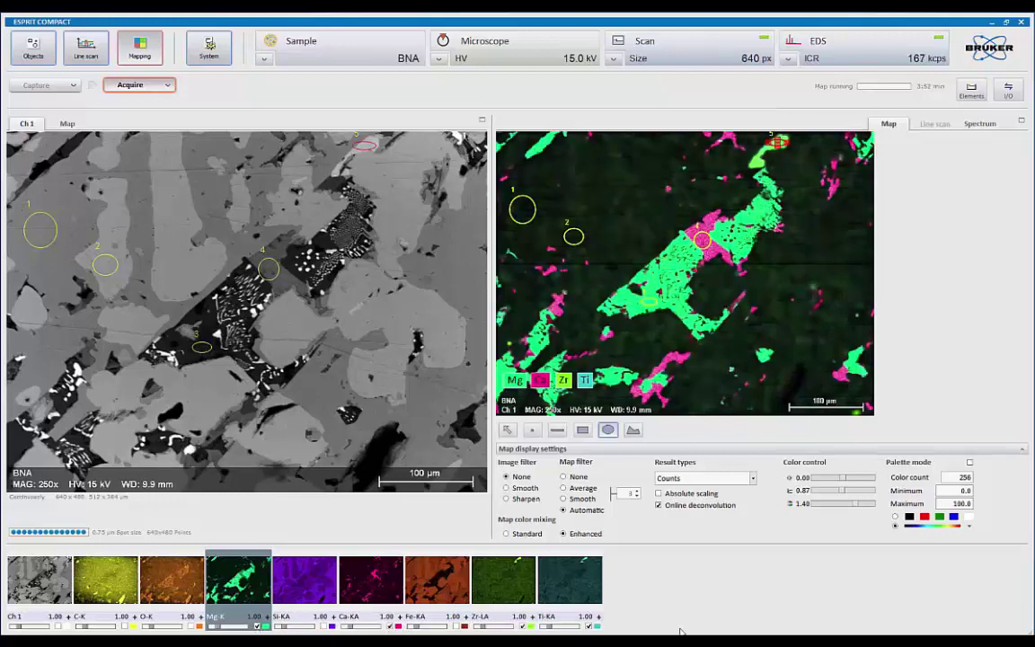
# Recolour the Zr layer cyan and the Ti layer grey.
pyautogui.click(598, 626)
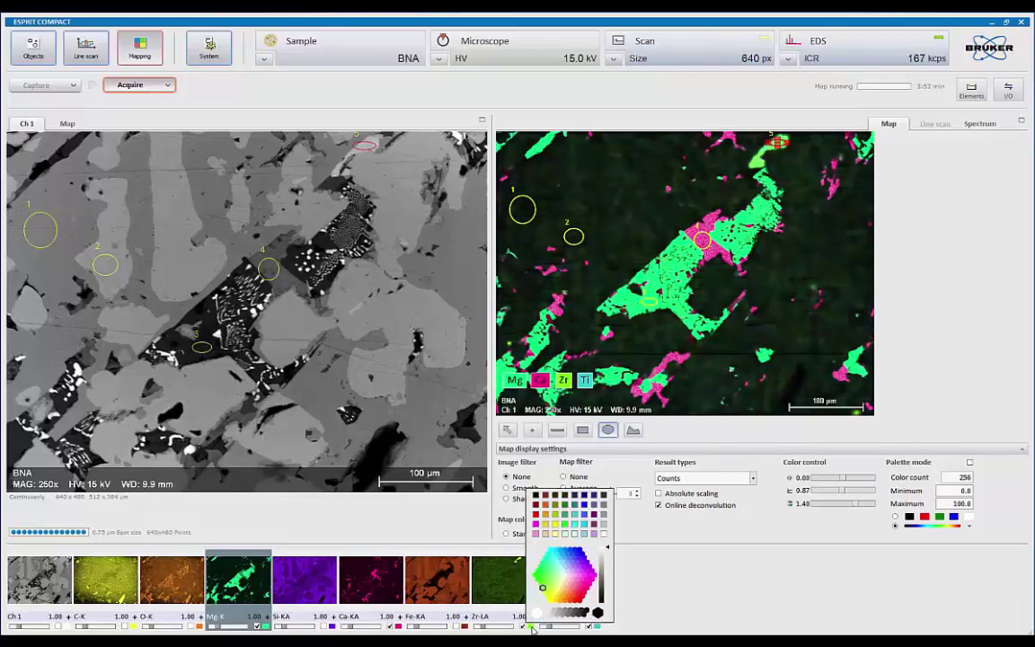
pyautogui.click(581, 530)
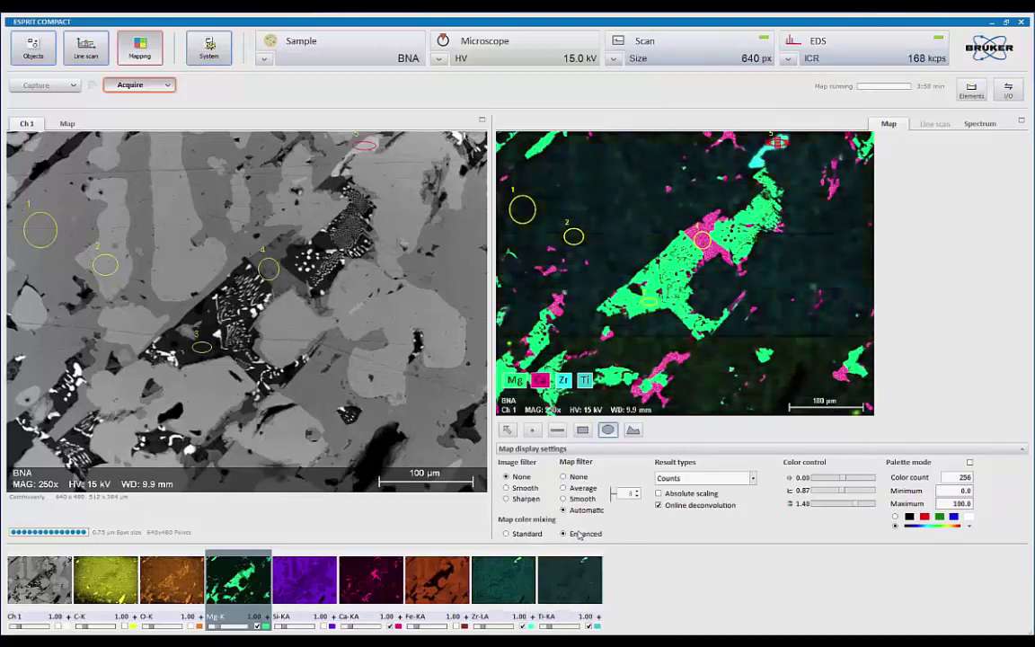
pyautogui.click(598, 627)
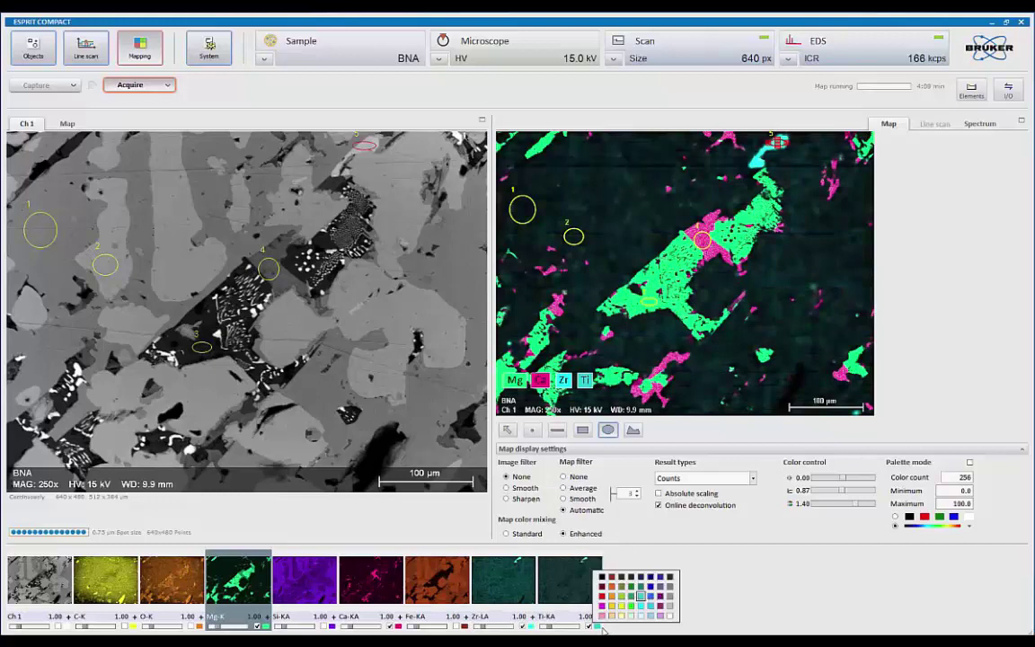
pyautogui.click(669, 598)
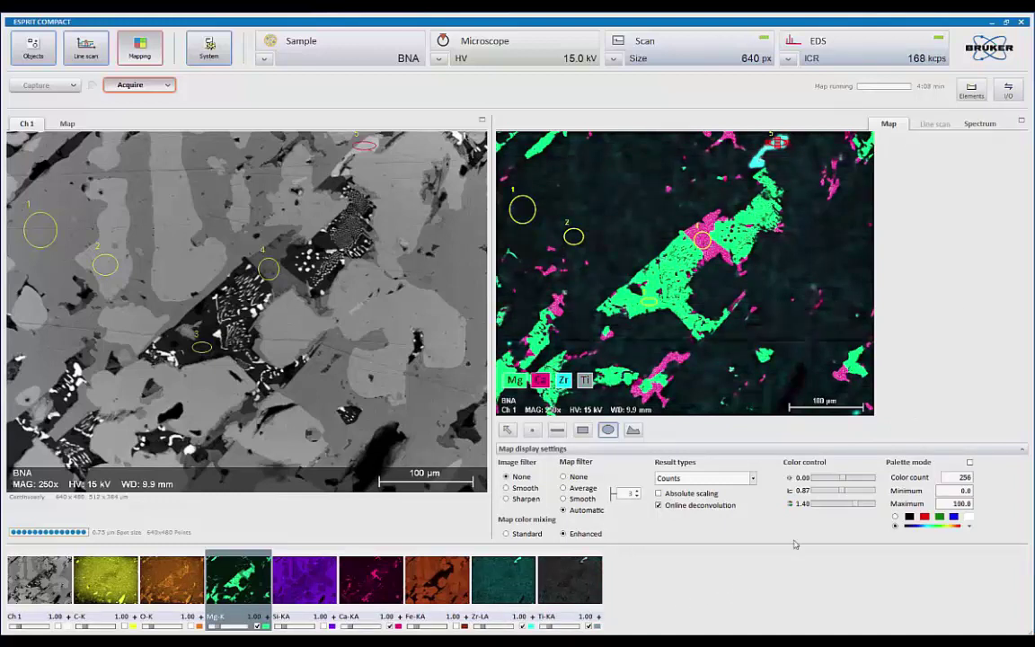
# Blend the grey electron image, Fe and Si layers back into the map.
pyautogui.click(57, 627)
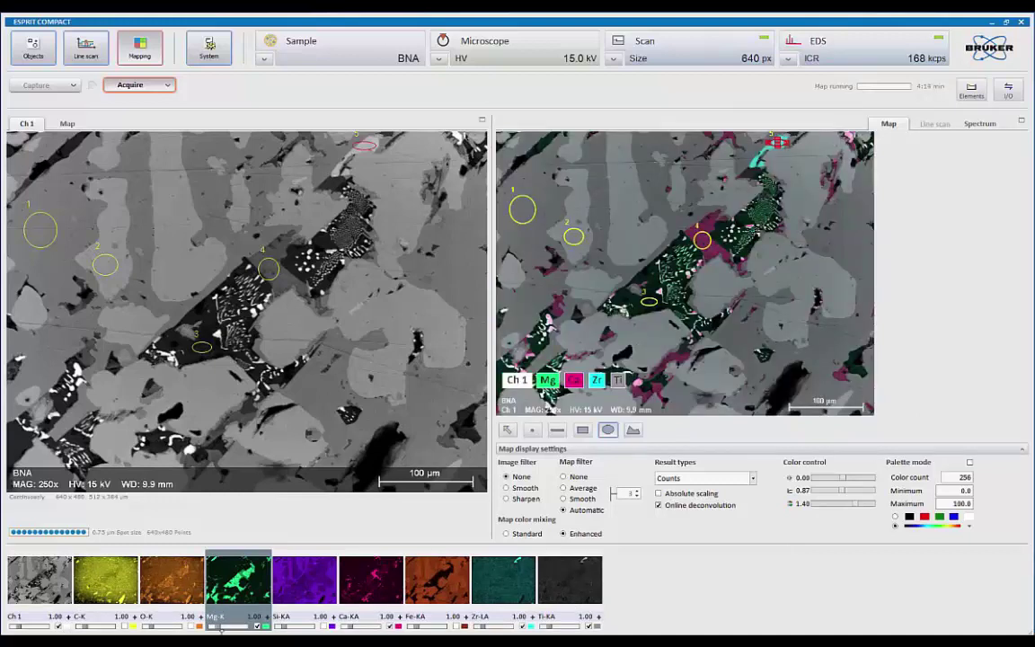
pyautogui.click(457, 626)
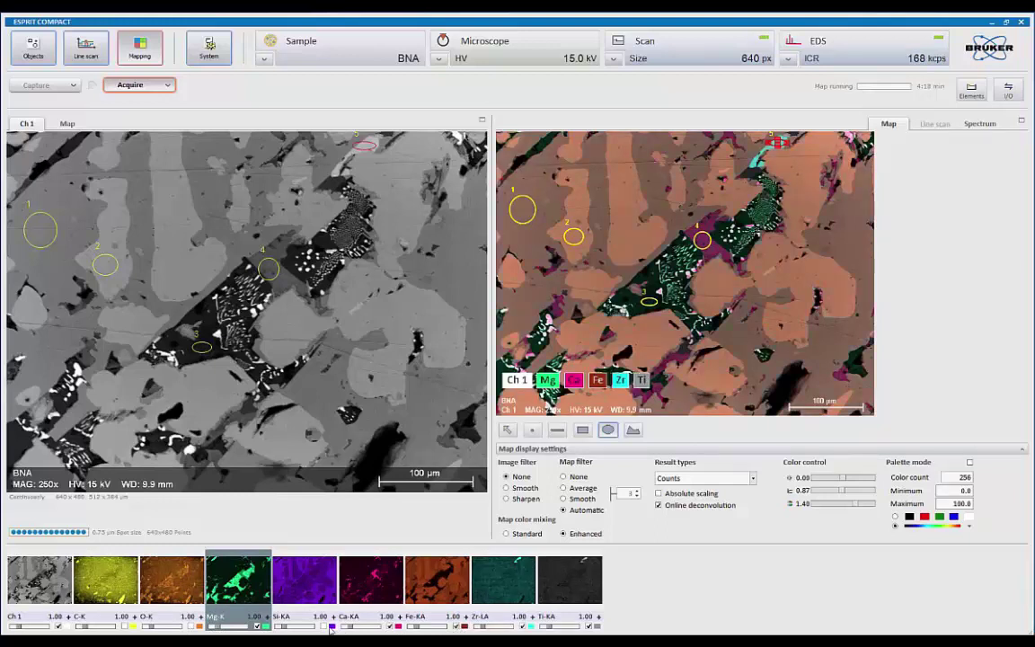
pyautogui.click(326, 626)
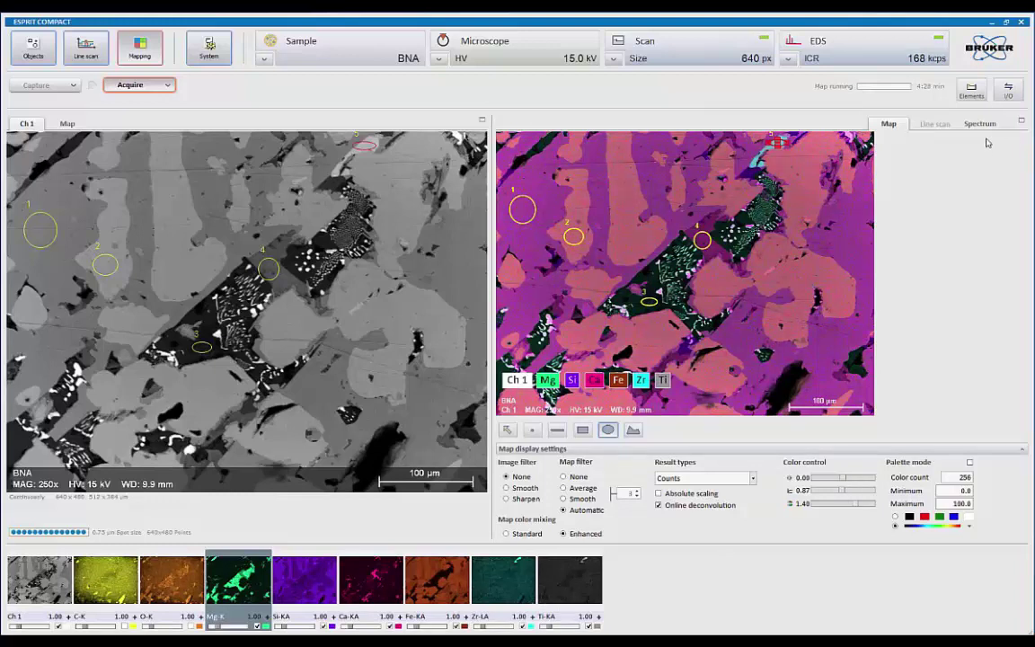
pyautogui.click(971, 90)
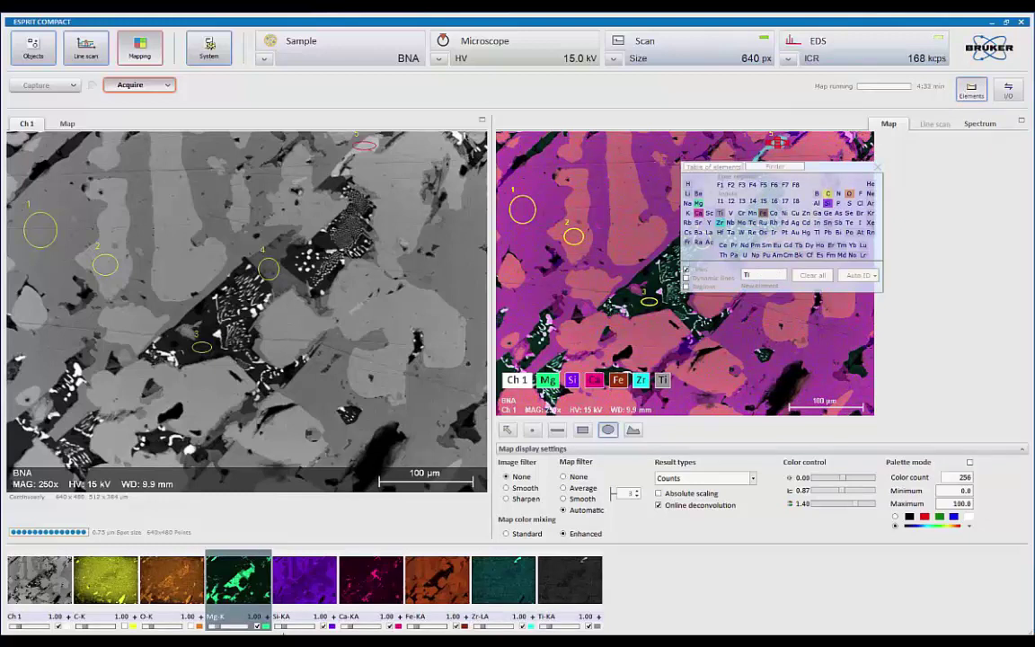
pyautogui.click(878, 168)
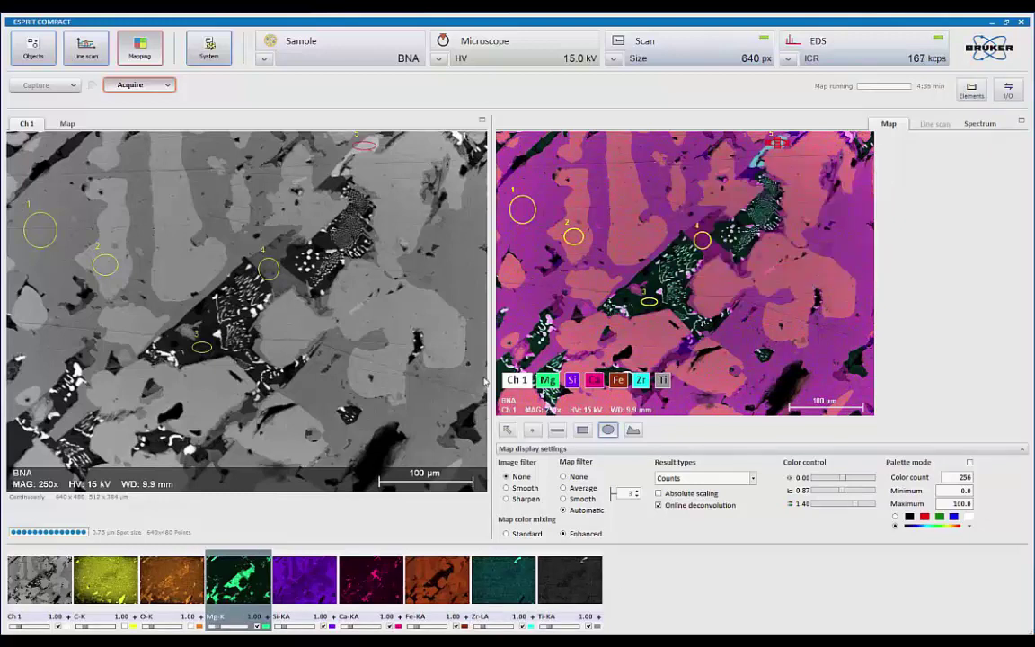
# Enlarge the grey image panel and draw line scan 6 across the dark grain.
pyautogui.click(1024, 450)
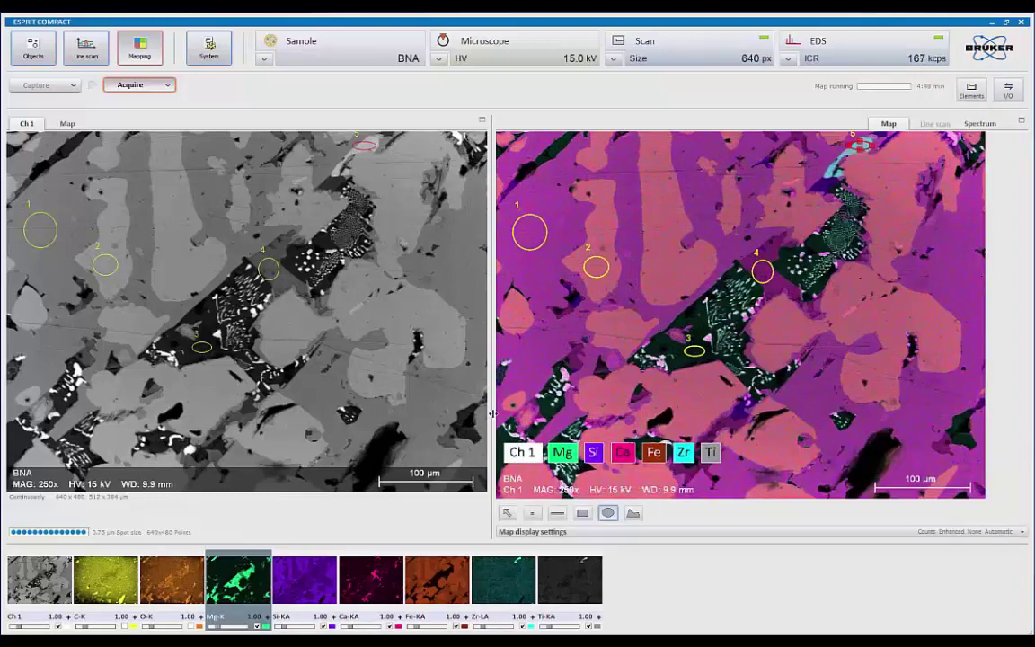
pyautogui.moveTo(481, 411); pyautogui.dragTo(501, 369)
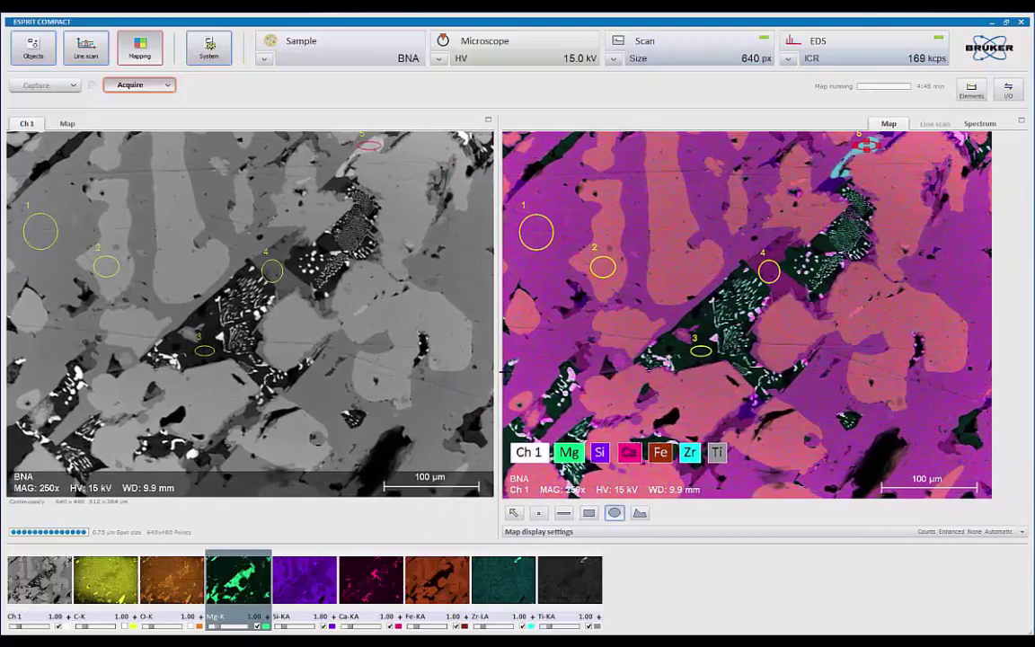
pyautogui.click(568, 518)
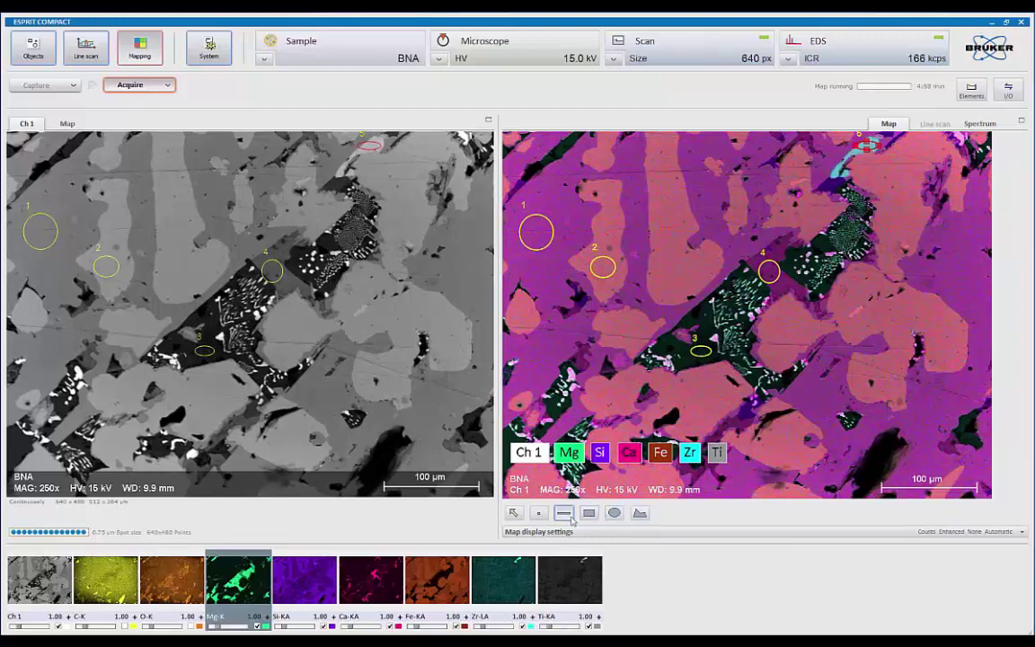
pyautogui.moveTo(666, 272); pyautogui.dragTo(804, 339)
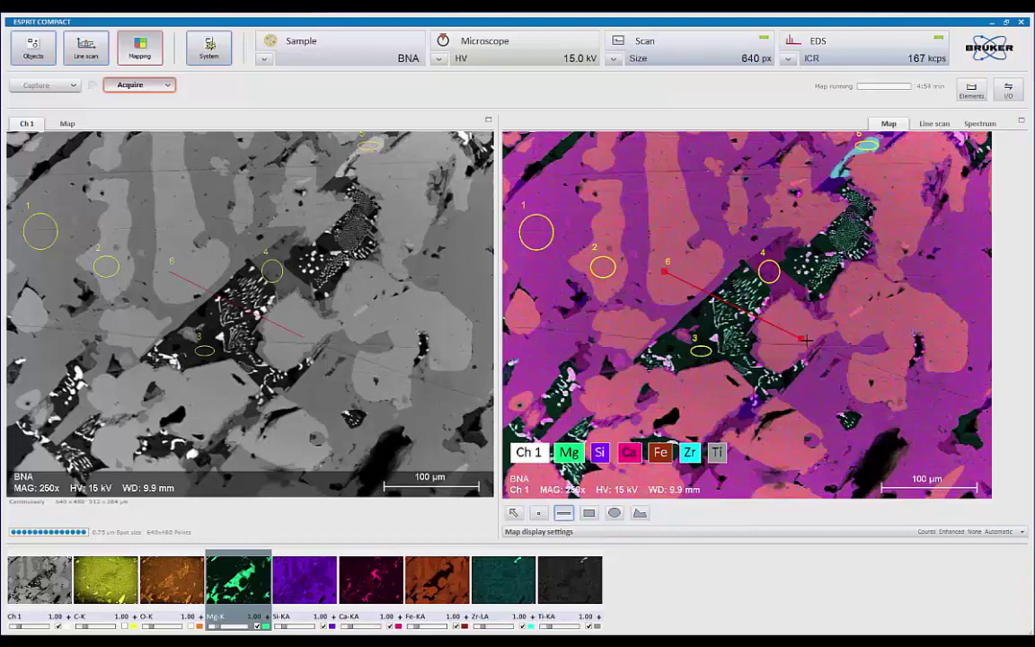
pyautogui.click(946, 126)
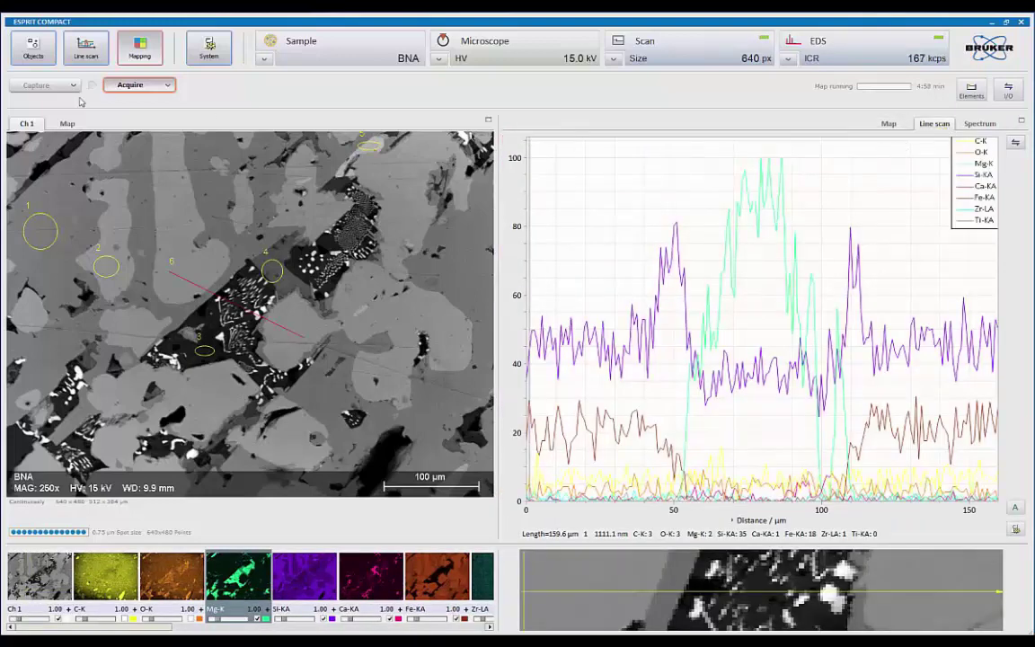
pyautogui.click(67, 124)
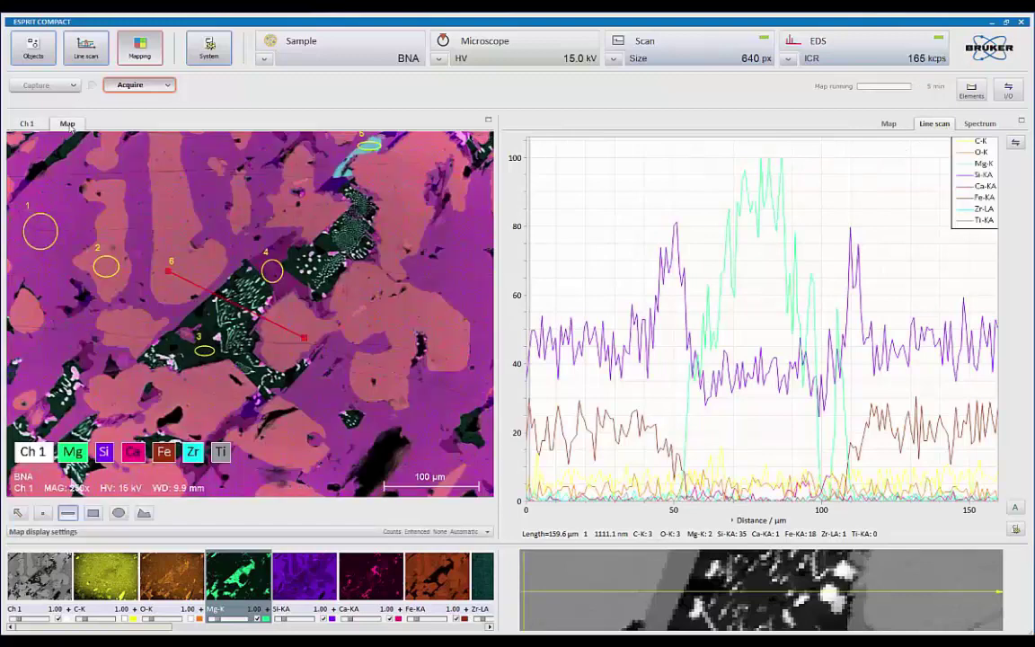
pyautogui.click(17, 512)
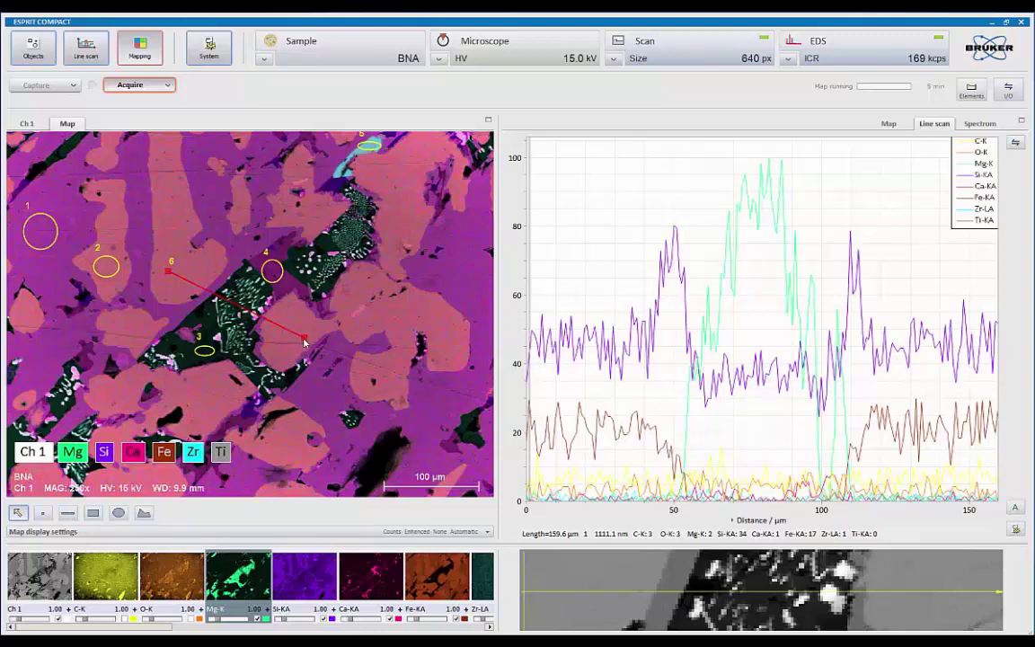
# Adjust the line-scan width, briefly accumulate more map data, and show the colour map beside the grey image.
pyautogui.scroll(3, 307, 348)
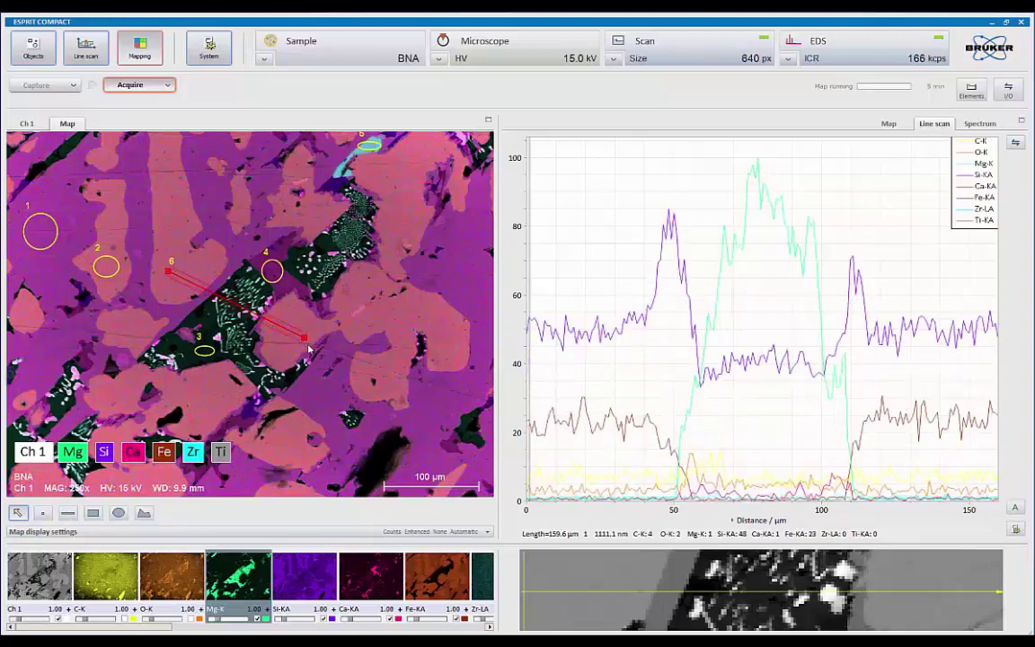
pyautogui.scroll(2, 307, 349)
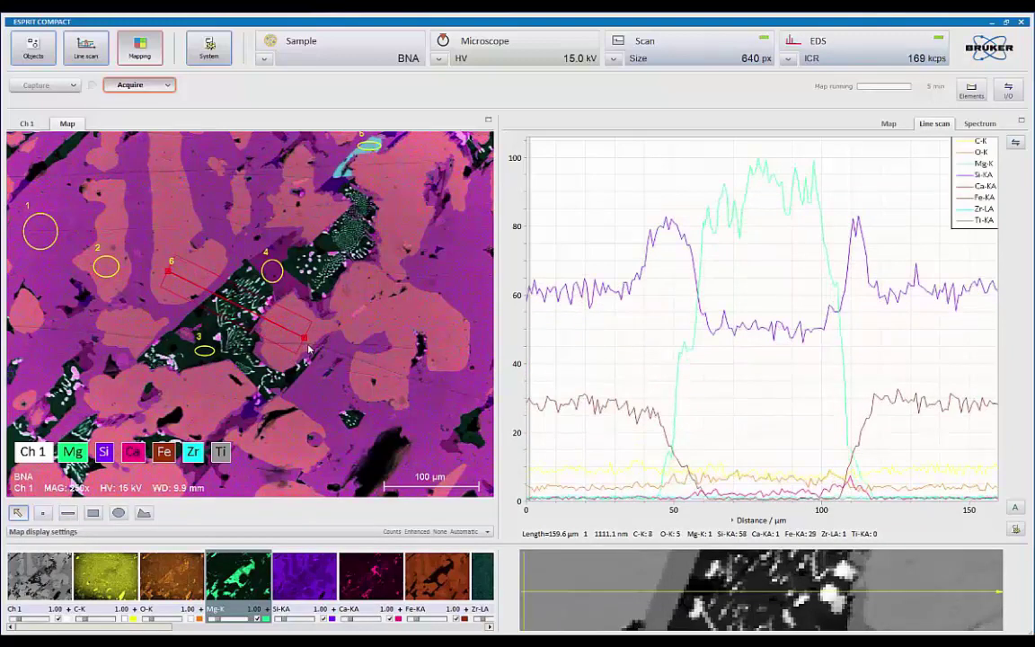
pyautogui.scroll(-5, 307, 349)
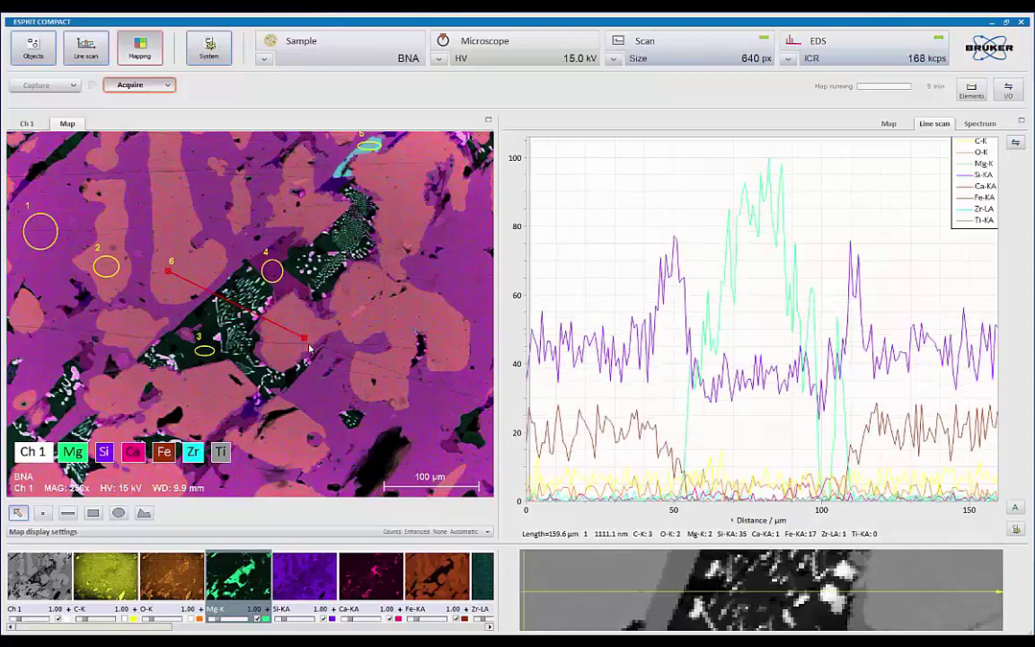
pyautogui.click(992, 127)
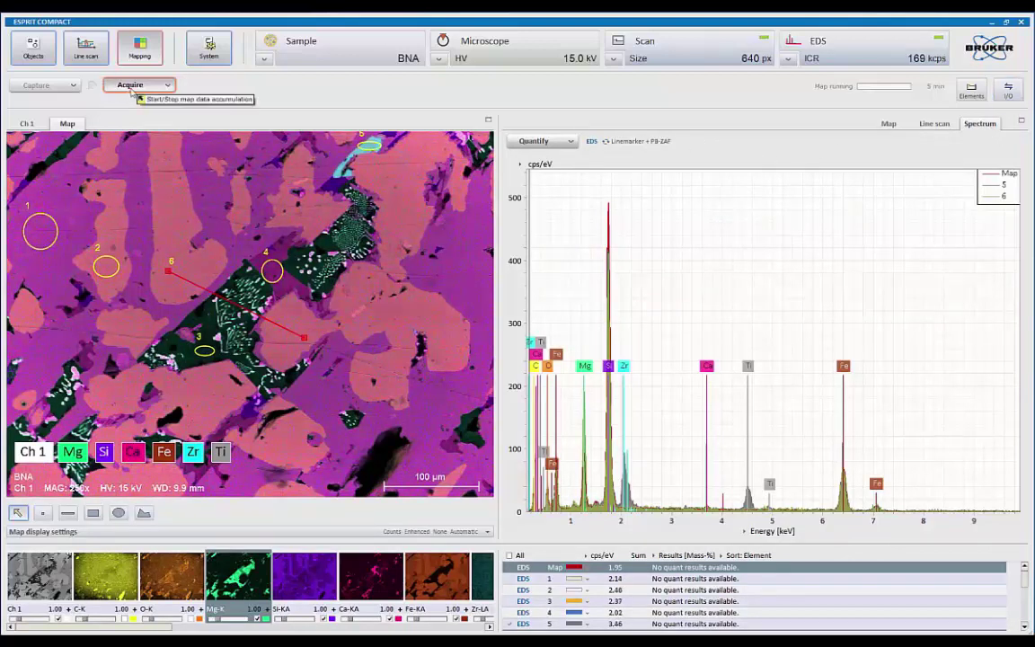
pyautogui.click(130, 89)
pyautogui.click(130, 85)
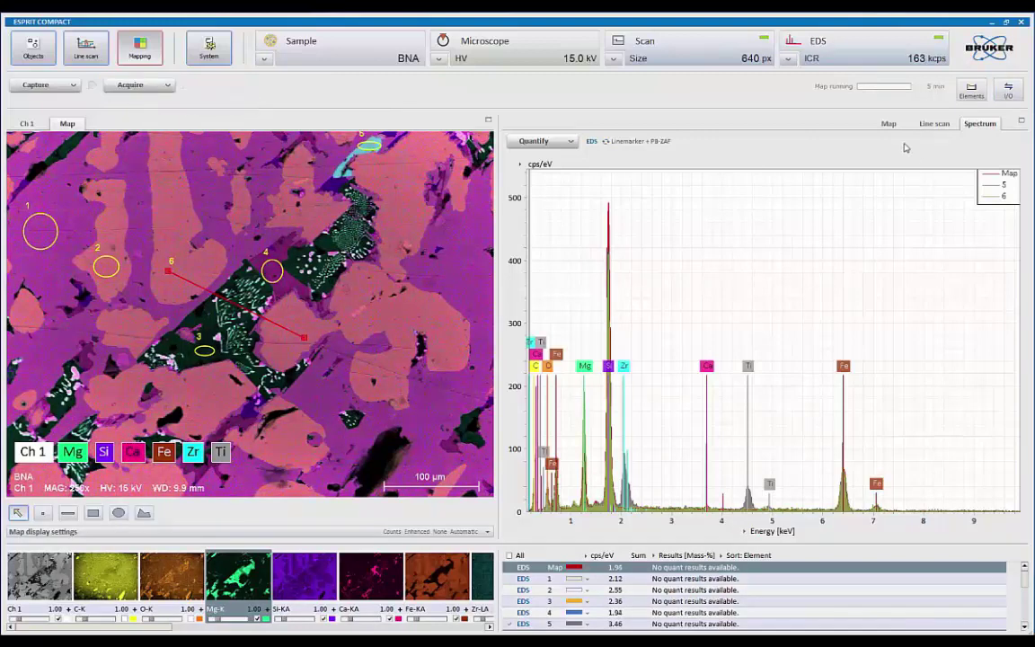
pyautogui.click(889, 124)
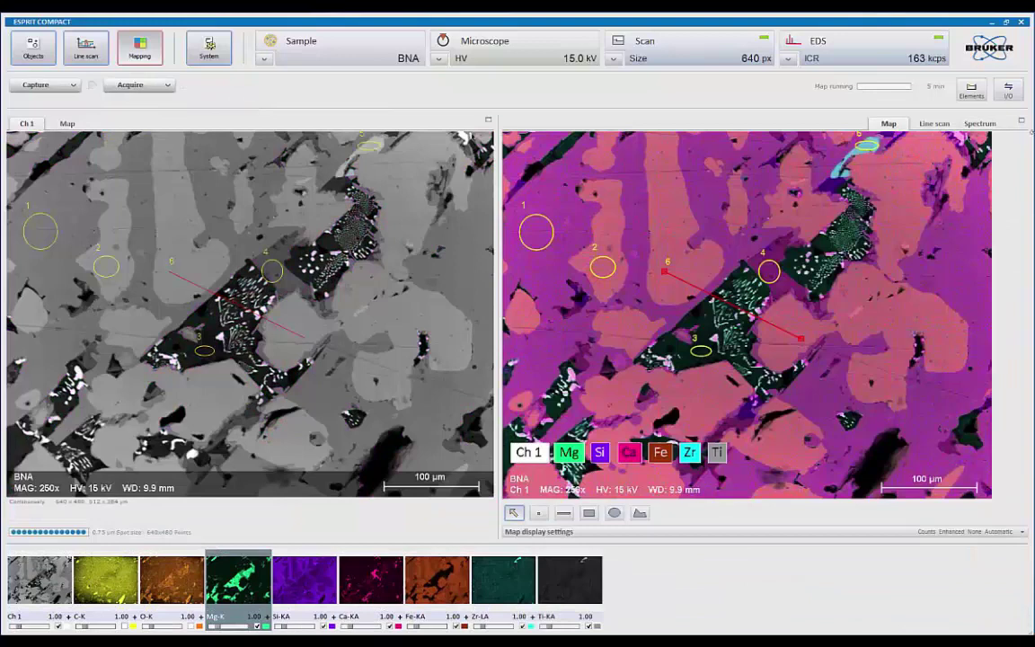
# Add the current maps to the report and resize page 4's elemental maps into a two-column grid.
pyautogui.click(1008, 91)
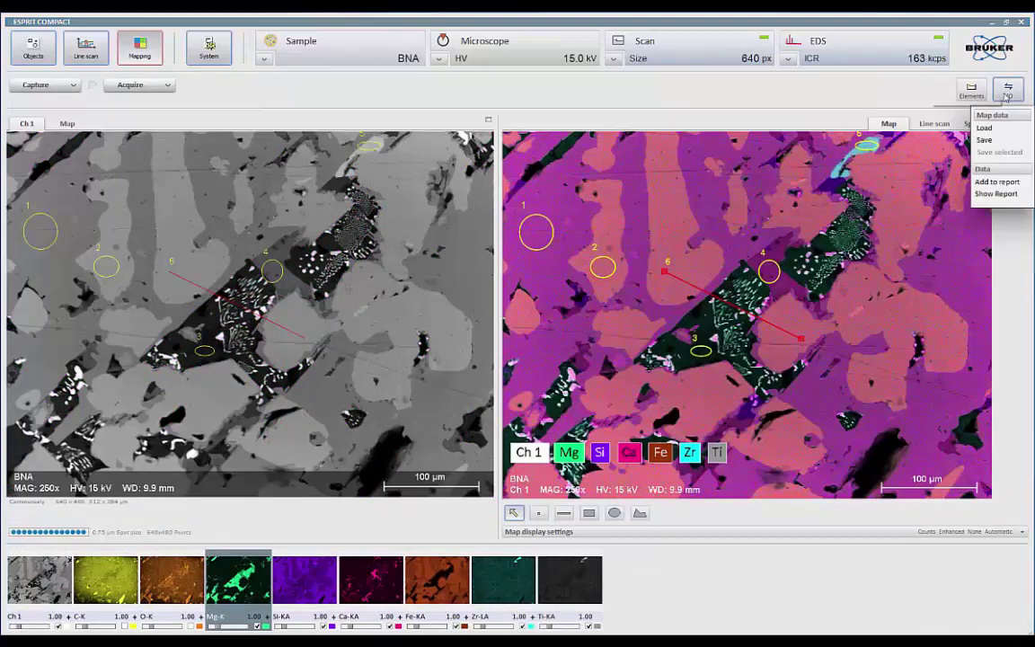
pyautogui.click(1013, 187)
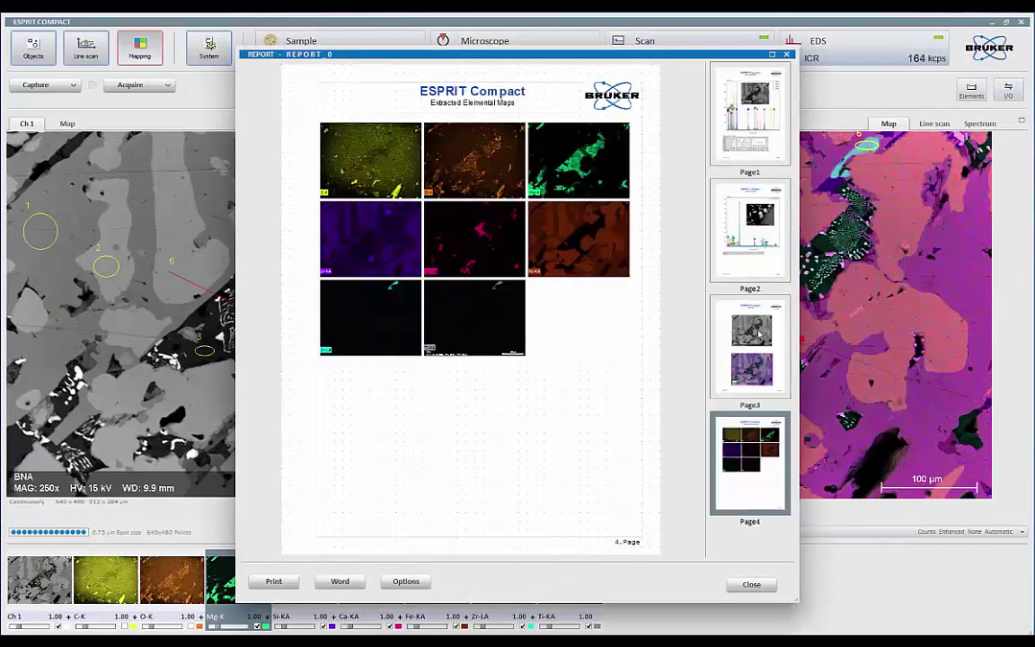
pyautogui.click(761, 334)
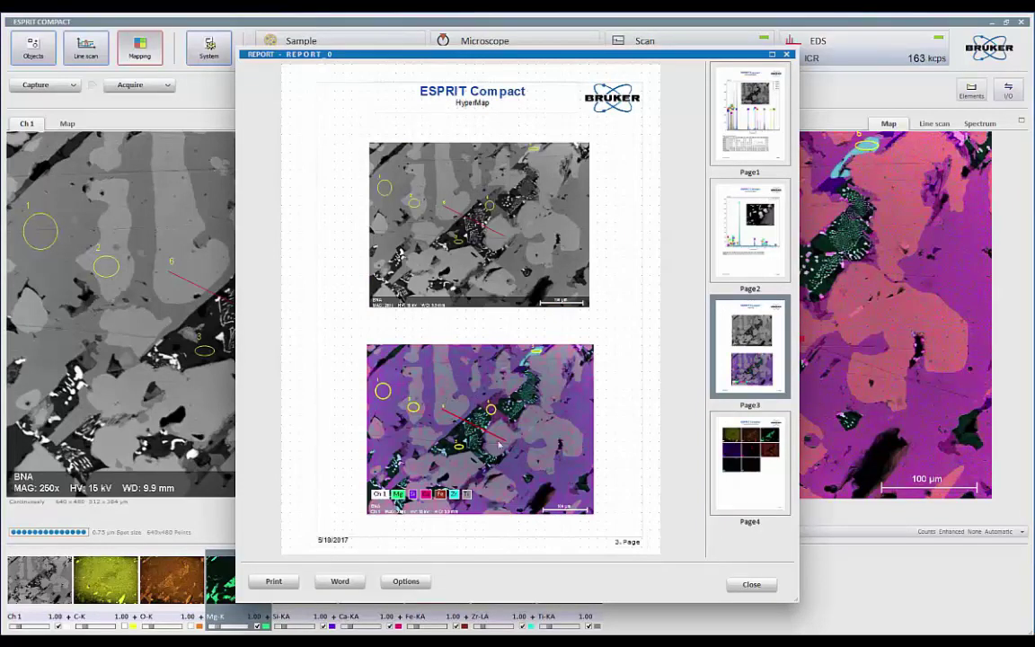
pyautogui.click(764, 489)
pyautogui.click(484, 321)
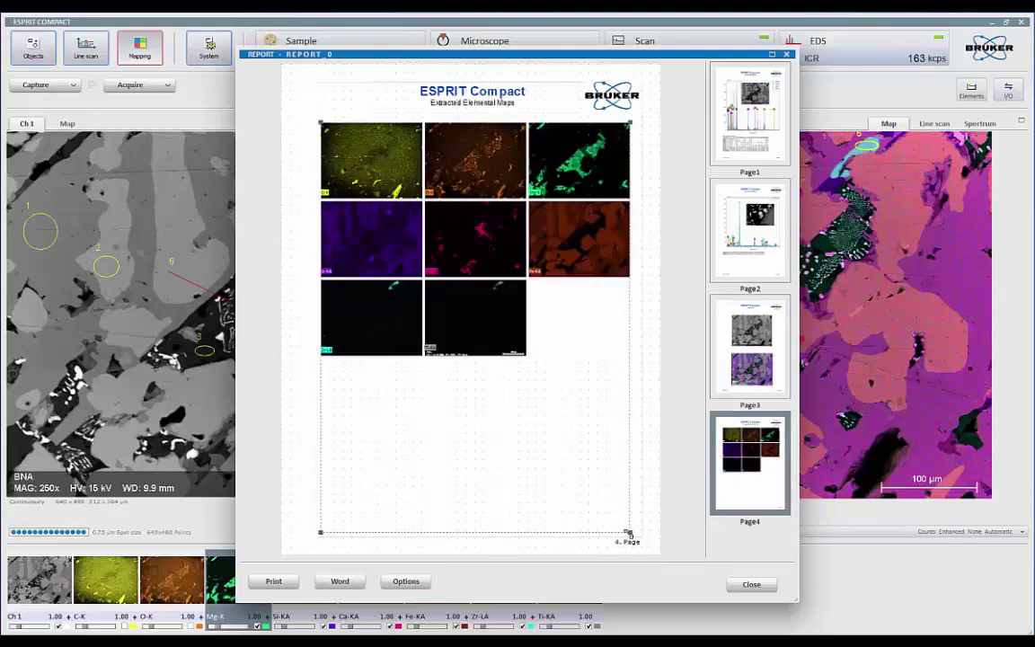
pyautogui.moveTo(628, 533); pyautogui.dragTo(583, 538)
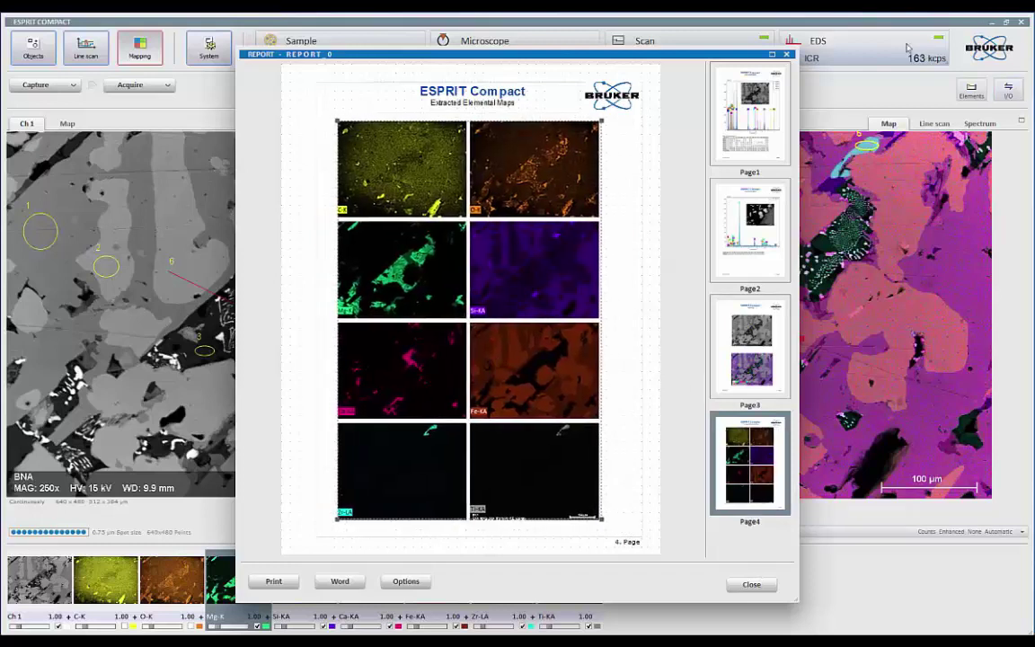
pyautogui.press('Escape')
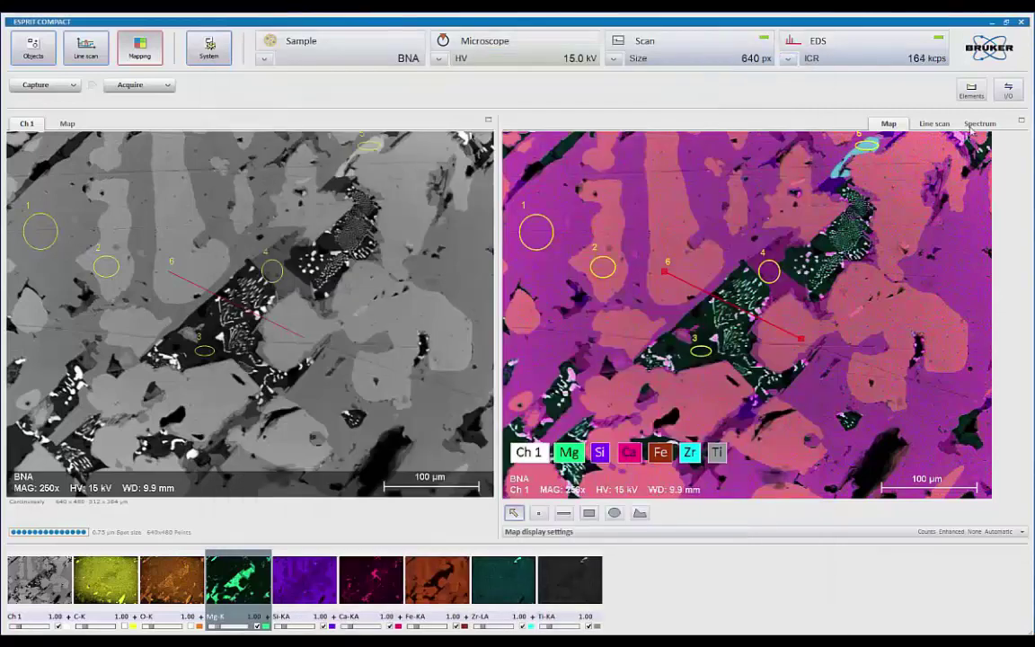
# Display the spectra of objects 1 to 6 and add them to the report.
pyautogui.click(975, 125)
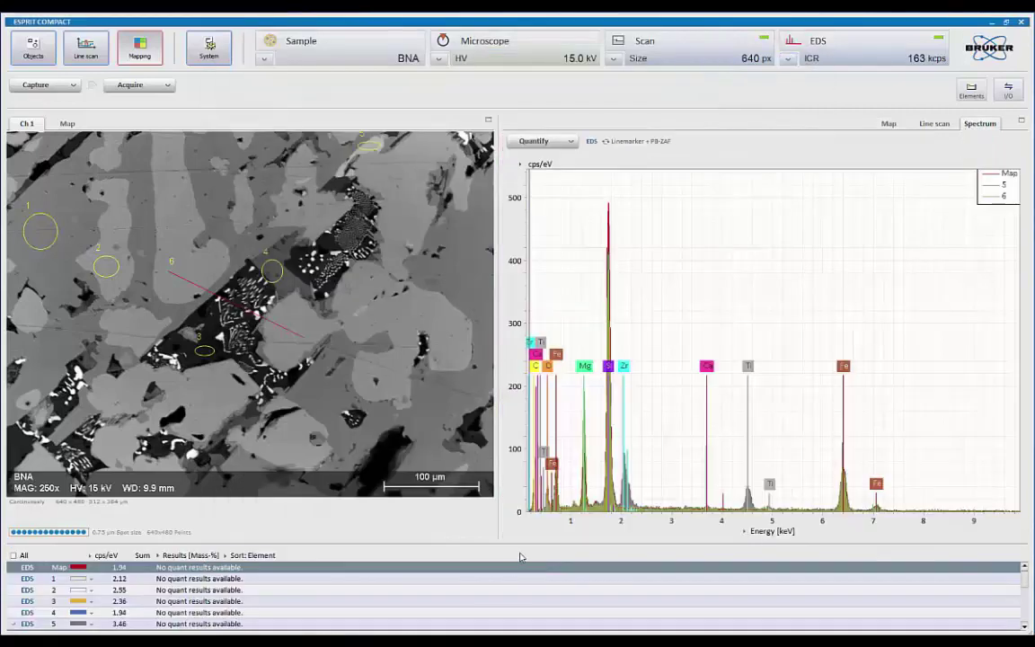
pyautogui.click(503, 580)
pyautogui.keyDown('shift'); pyautogui.click(511, 618); pyautogui.keyUp('shift')
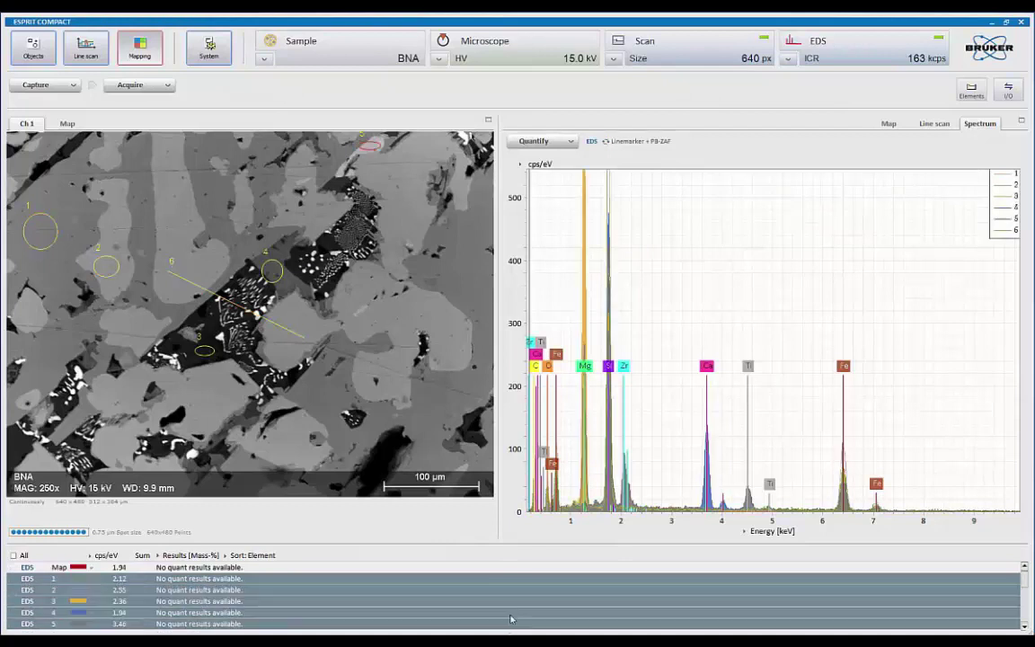
pyautogui.rightClick(790, 235)
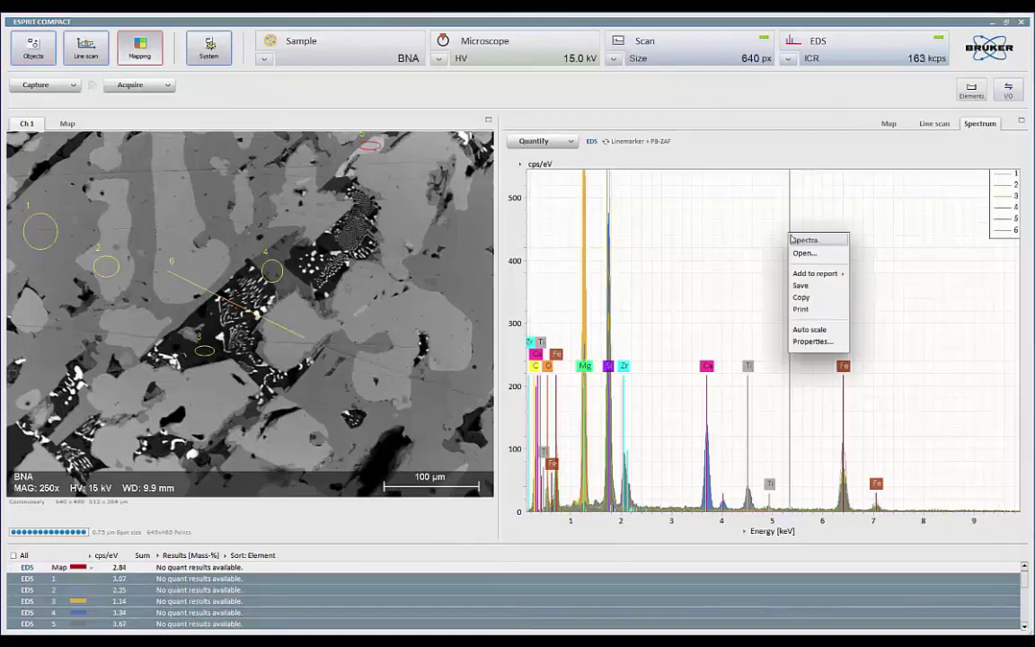
pyautogui.click(865, 273)
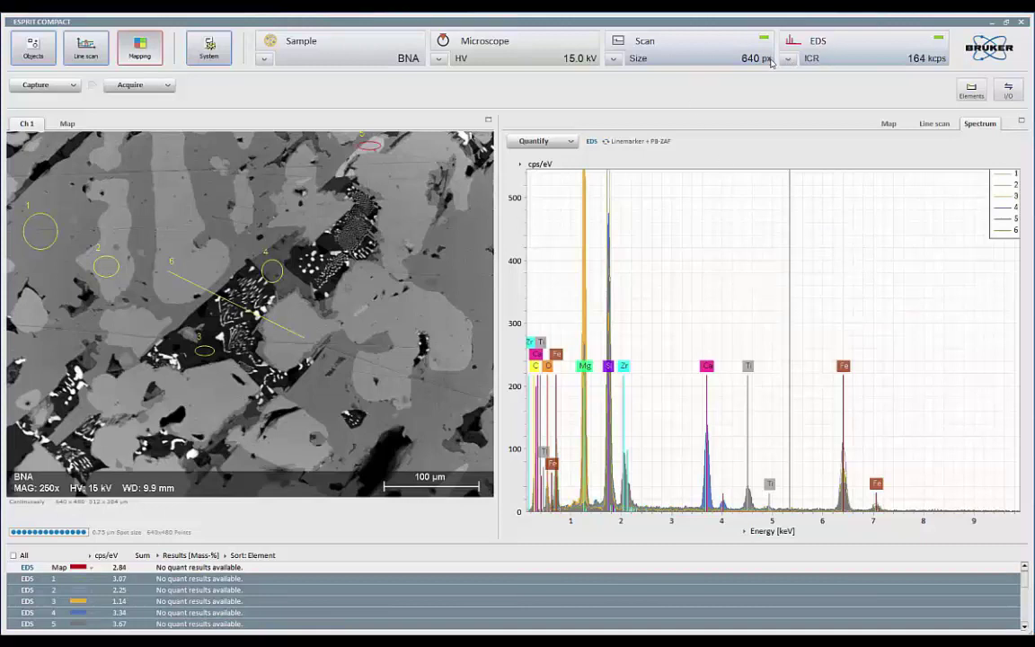
# Review the new spectra on report pages 5, 6 and 7.
pyautogui.click(1009, 90)
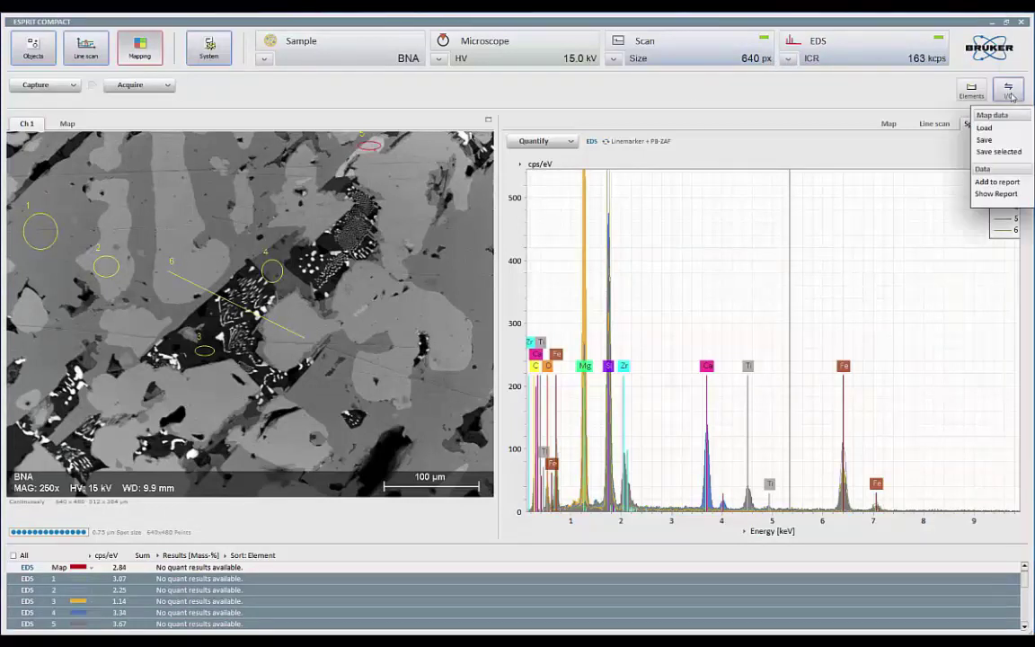
pyautogui.click(998, 193)
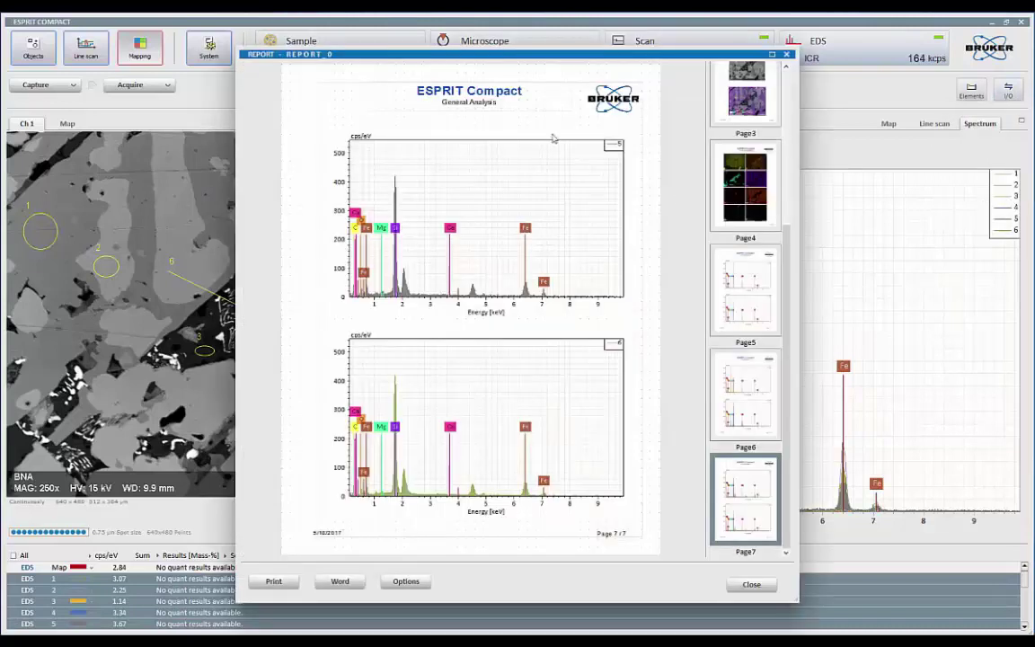
pyautogui.click(746, 292)
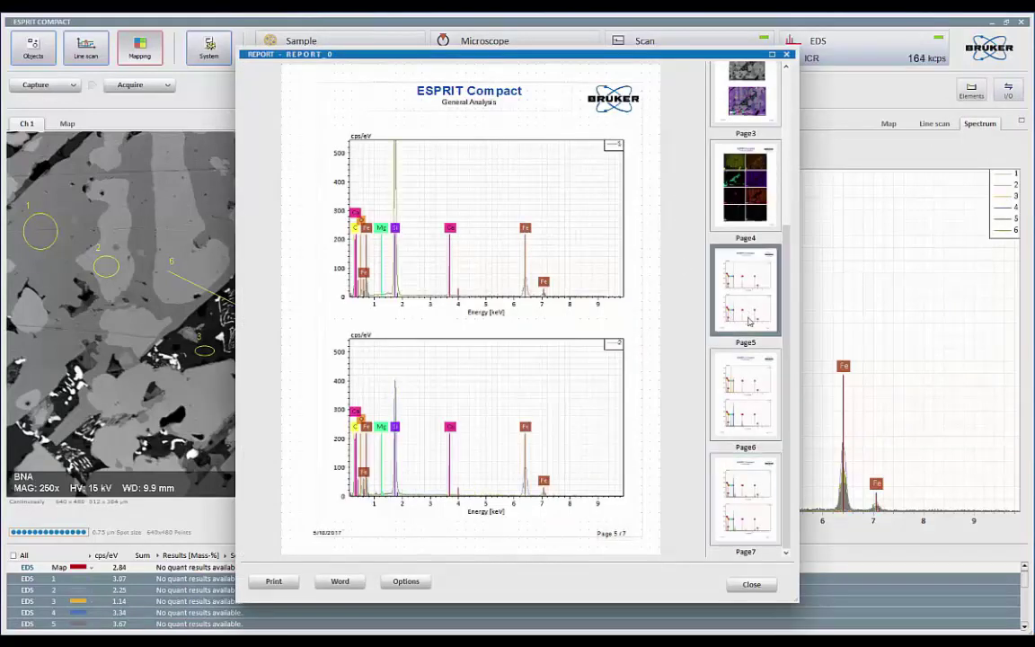
pyautogui.click(759, 395)
pyautogui.click(756, 490)
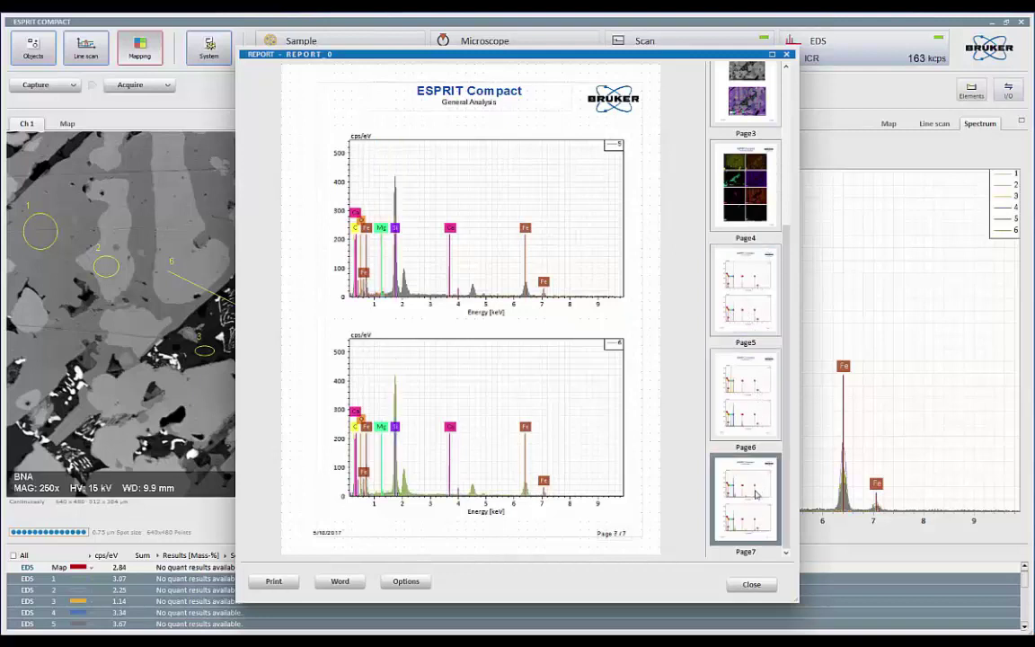
pyautogui.click(788, 55)
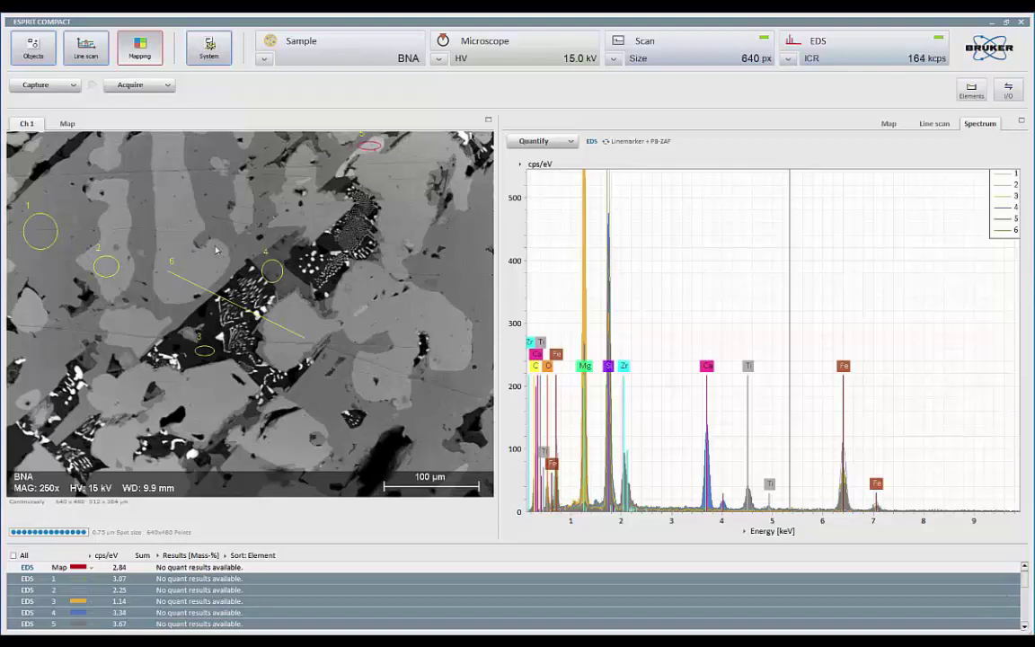
pyautogui.click(190, 281)
# Capture a fresh sample image and draw a 217.2 µm scan line diagonally across the dark grain.
pyautogui.click(88, 52)
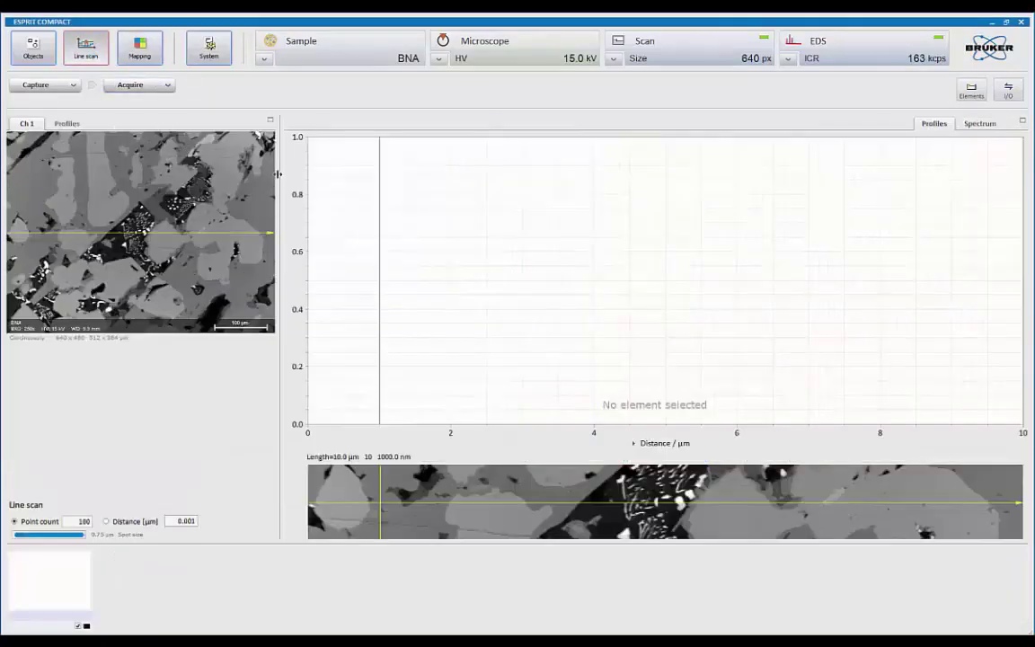
pyautogui.moveTo(279, 173); pyautogui.dragTo(395, 184)
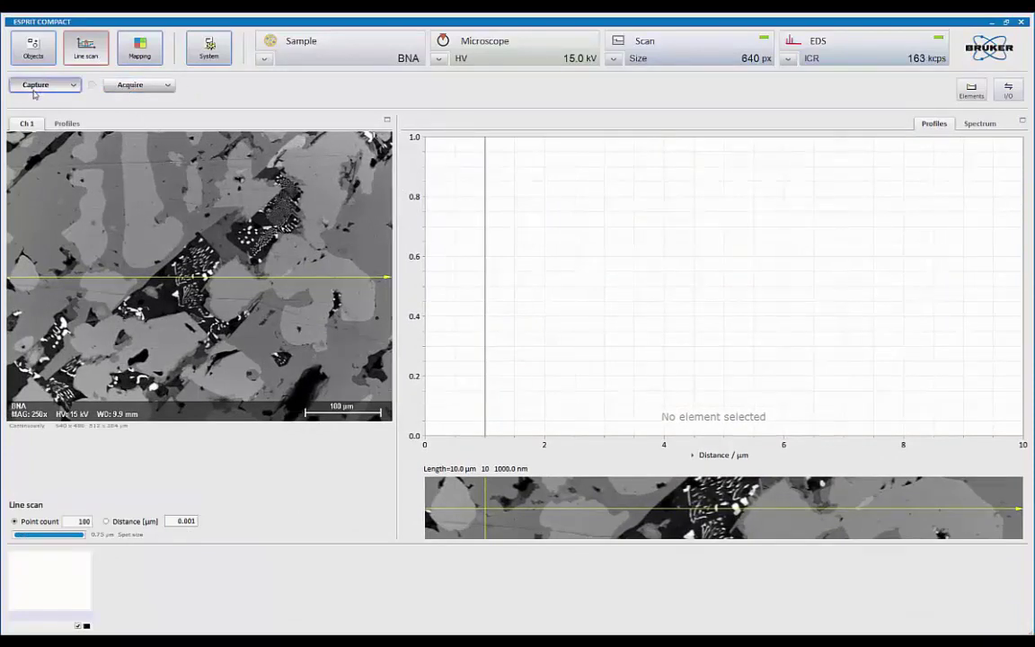
pyautogui.click(33, 89)
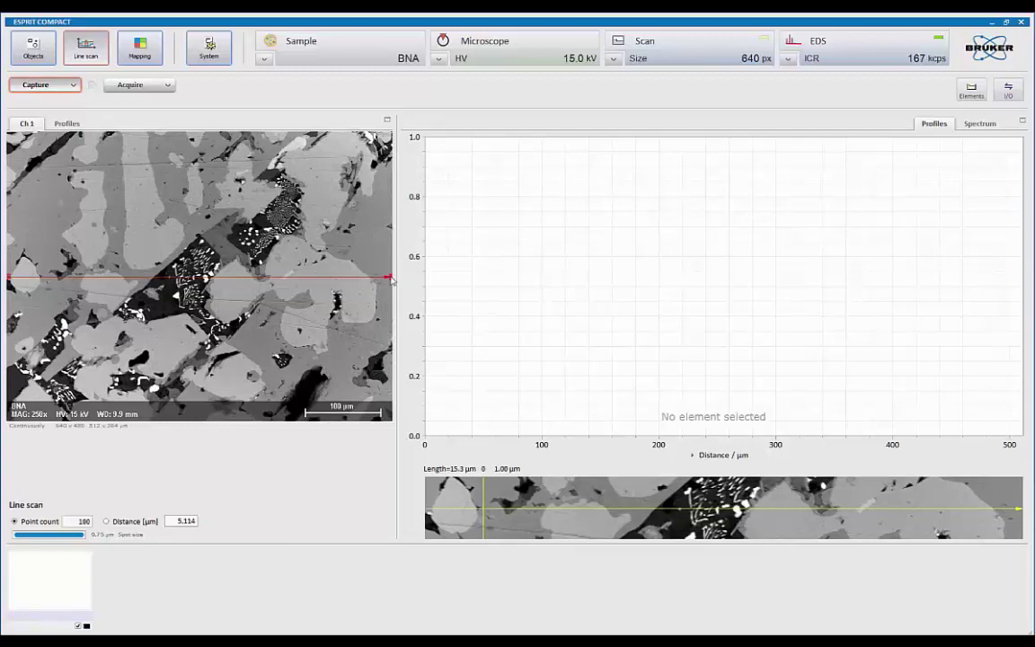
pyautogui.moveTo(388, 279); pyautogui.dragTo(166, 295)
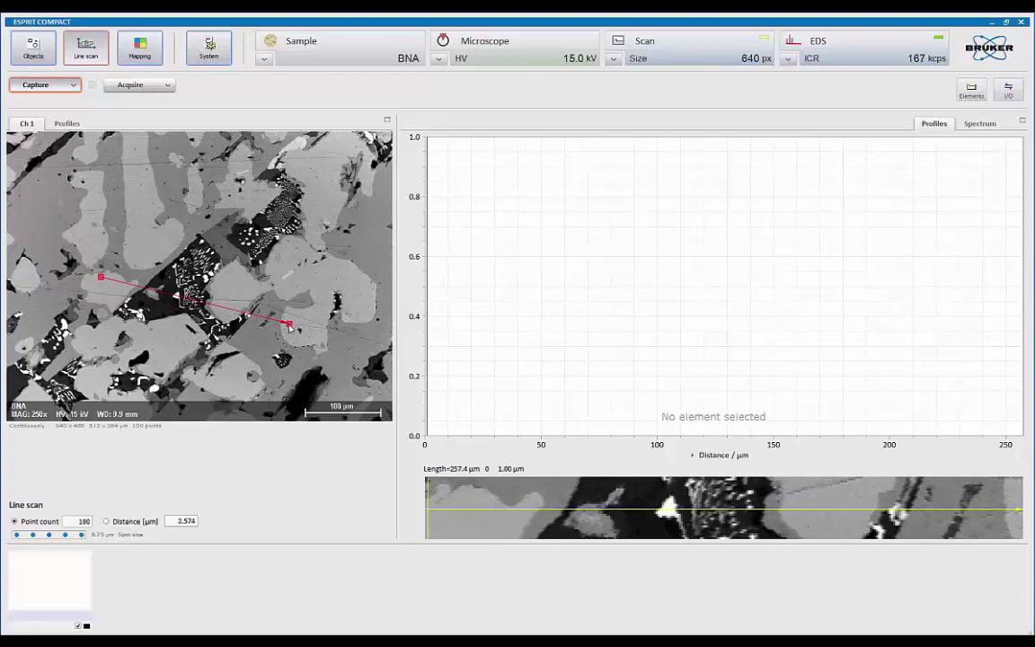
pyautogui.moveTo(279, 330); pyautogui.dragTo(251, 324)
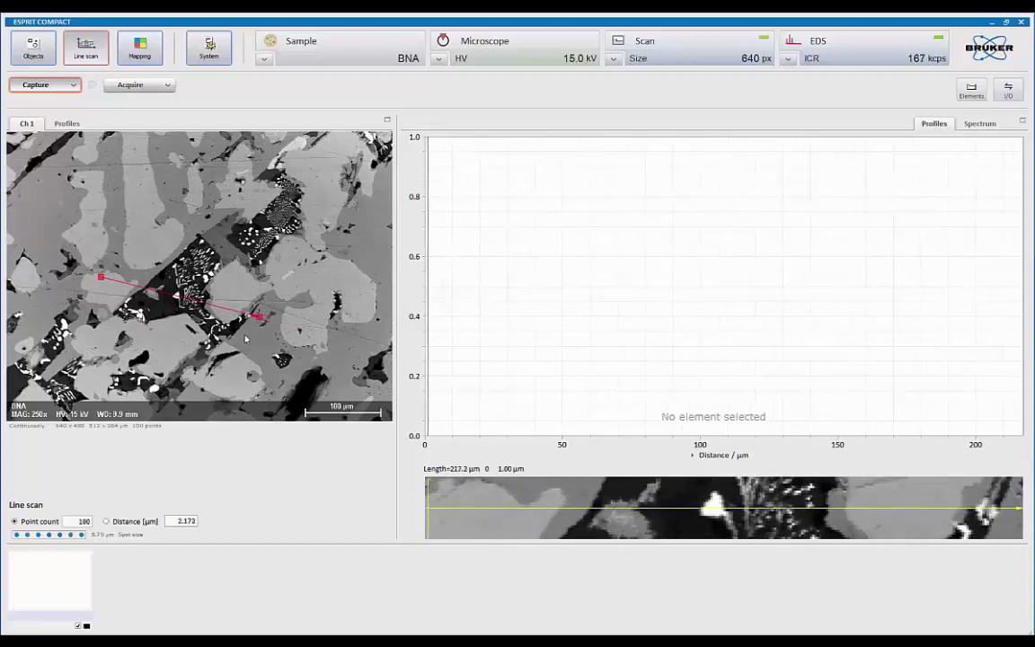
# Set the line scan to 120 points at 1.810 µm spacing and bring up its acquisition options.
pyautogui.doubleClick(178, 520)
pyautogui.write('2')
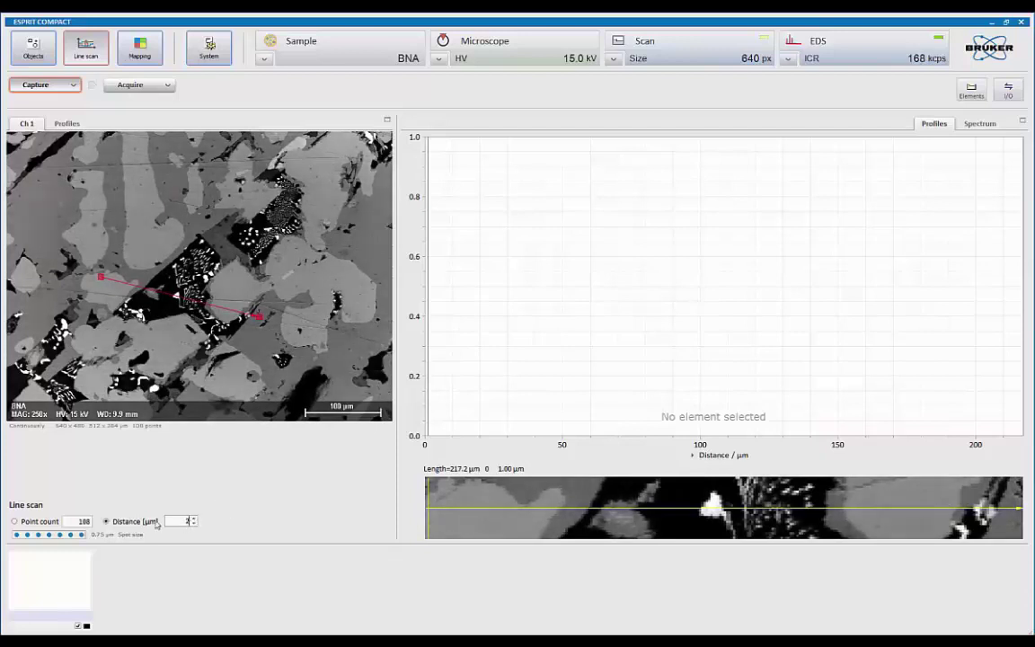
pyautogui.doubleClick(80, 521)
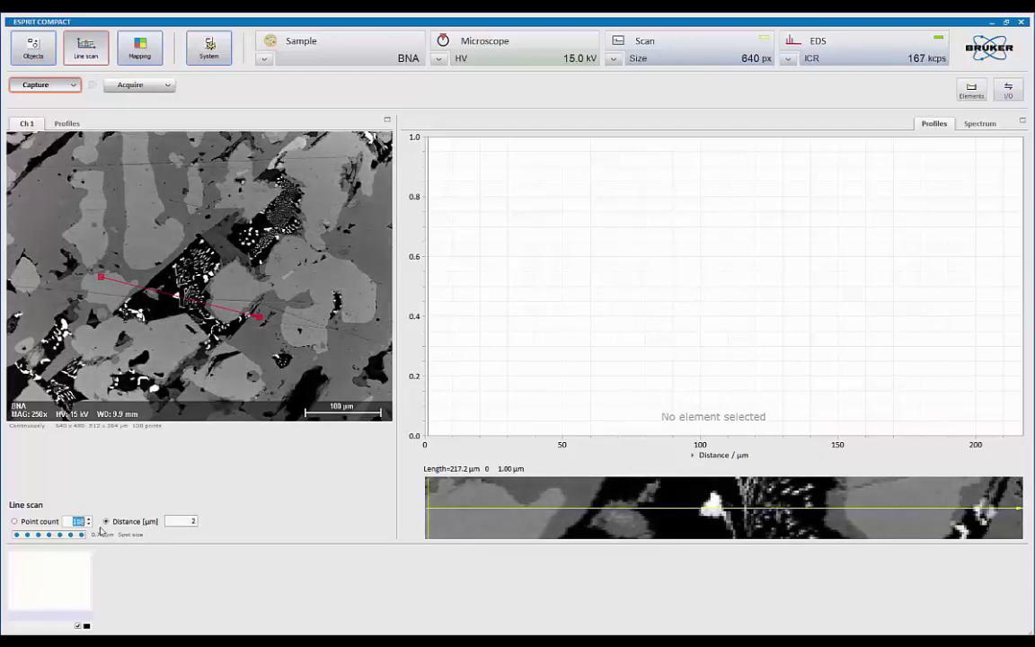
pyautogui.write('120')
pyautogui.press('Return')
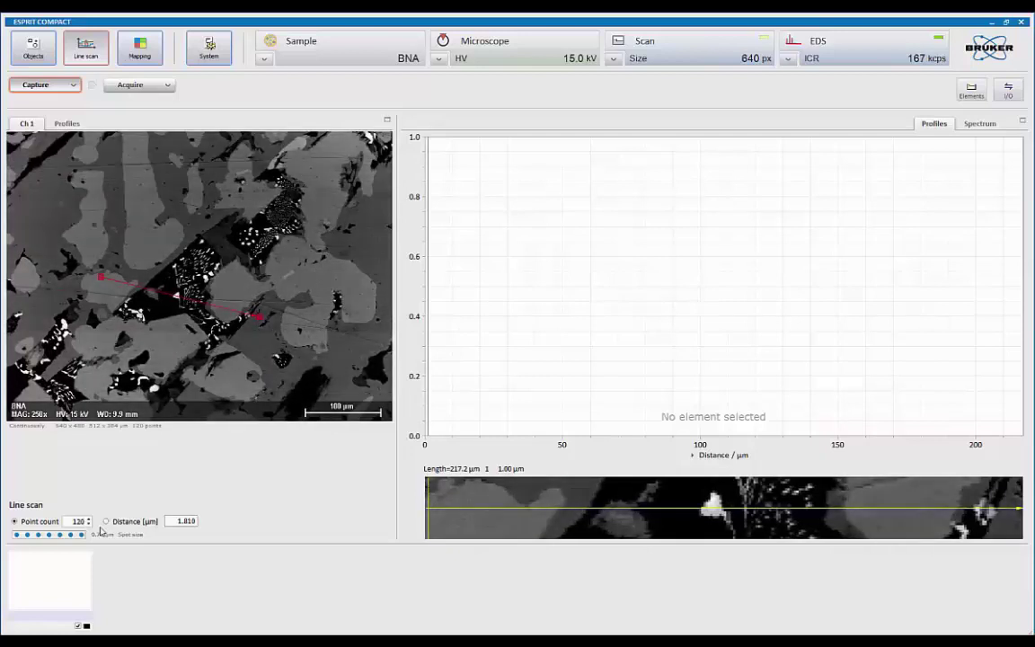
pyautogui.click(79, 521)
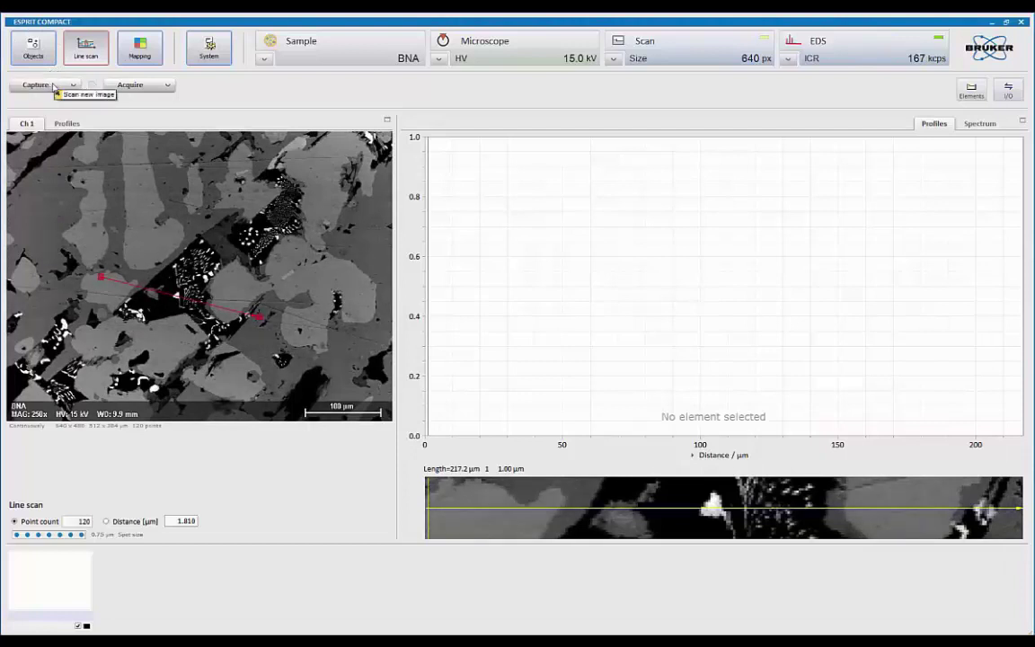
pyautogui.click(168, 85)
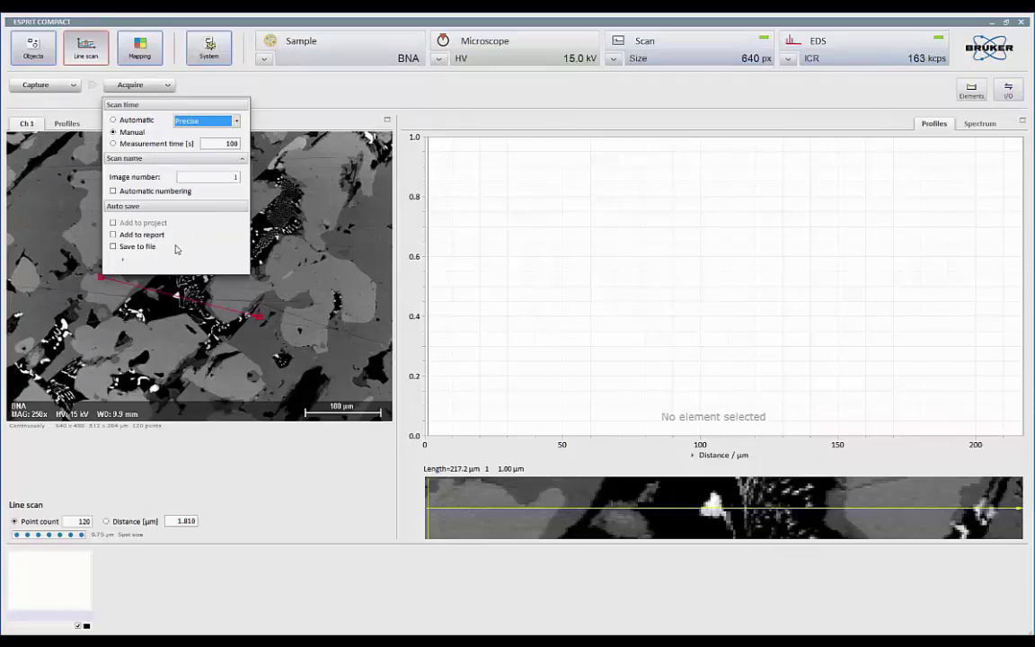
# Start the line scan, widen the SEM image, and mark a profile range around 100 µm.
pyautogui.click(284, 92)
pyautogui.click(130, 85)
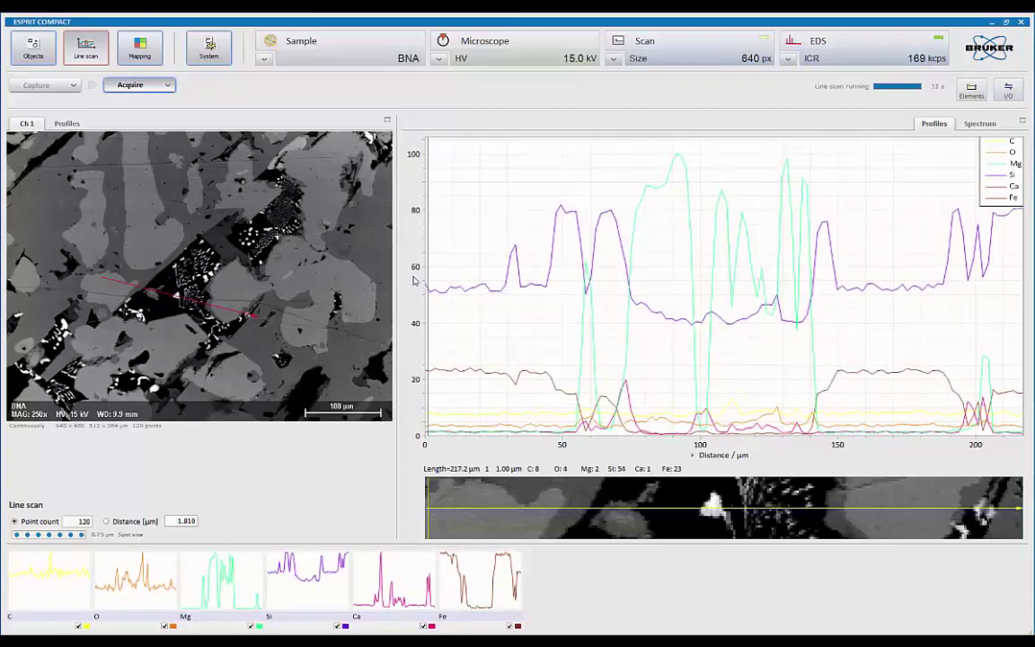
pyautogui.moveTo(398, 281); pyautogui.dragTo(455, 281)
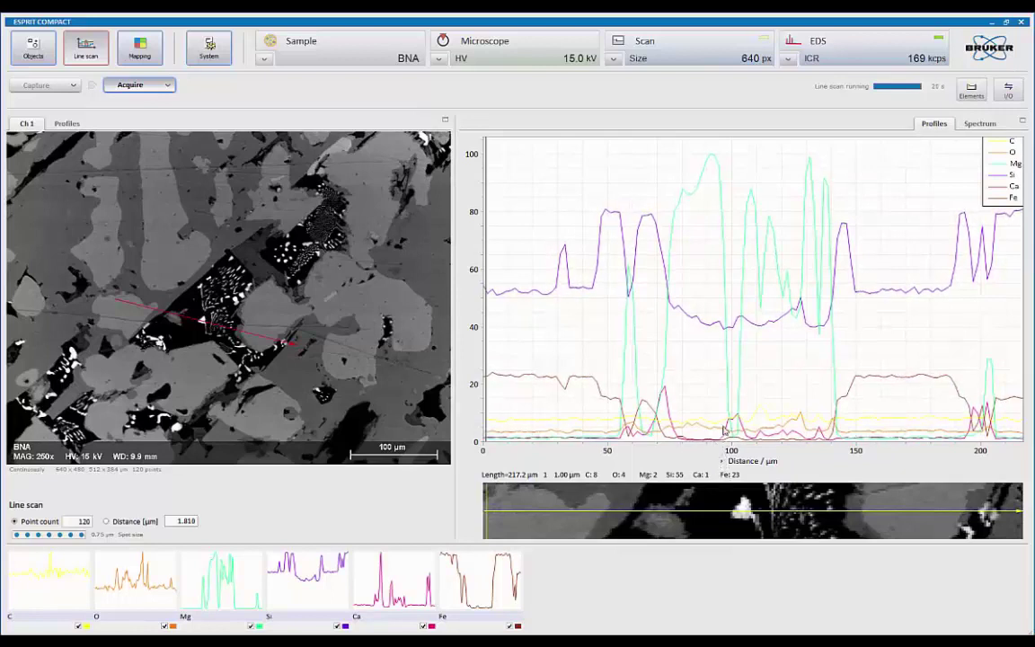
pyautogui.moveTo(727, 430); pyautogui.dragTo(759, 433)
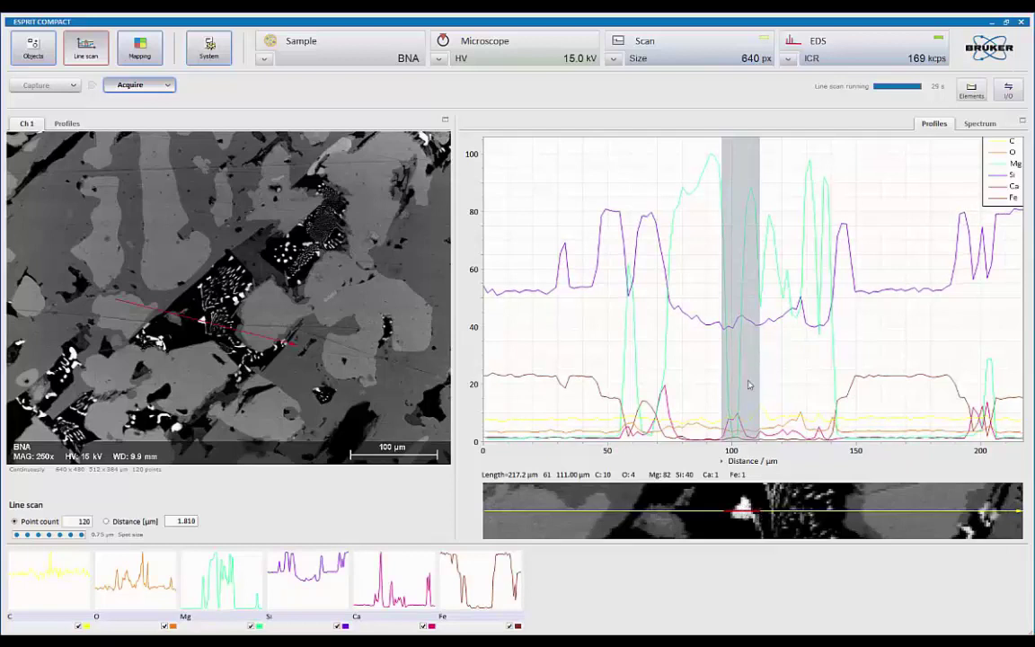
# Show only the range spectrum without element line bands, with element profiles on the left.
pyautogui.click(978, 124)
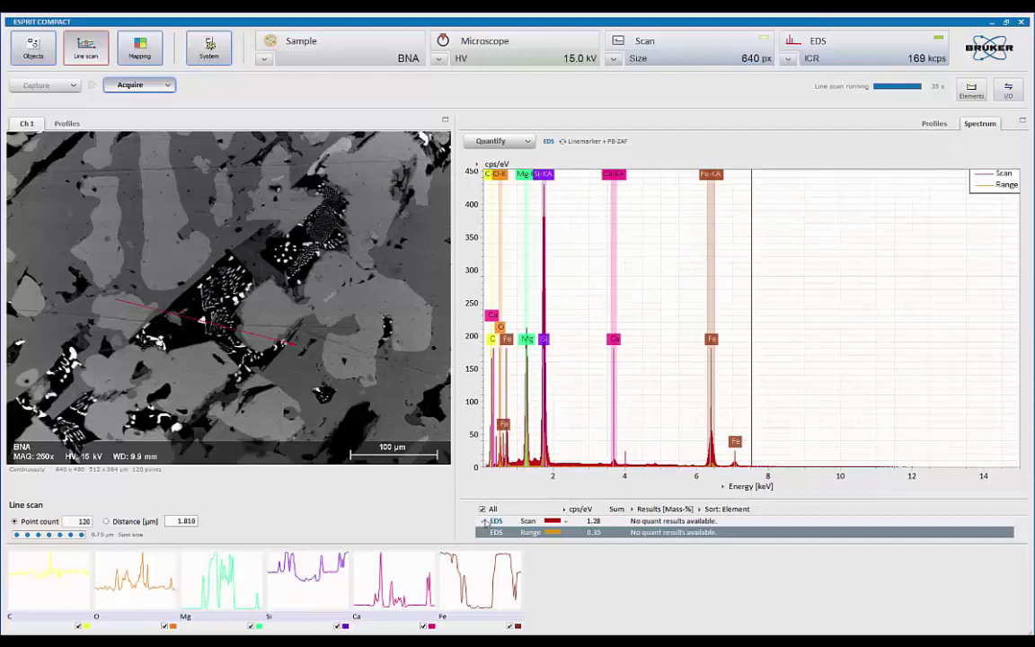
pyautogui.click(484, 523)
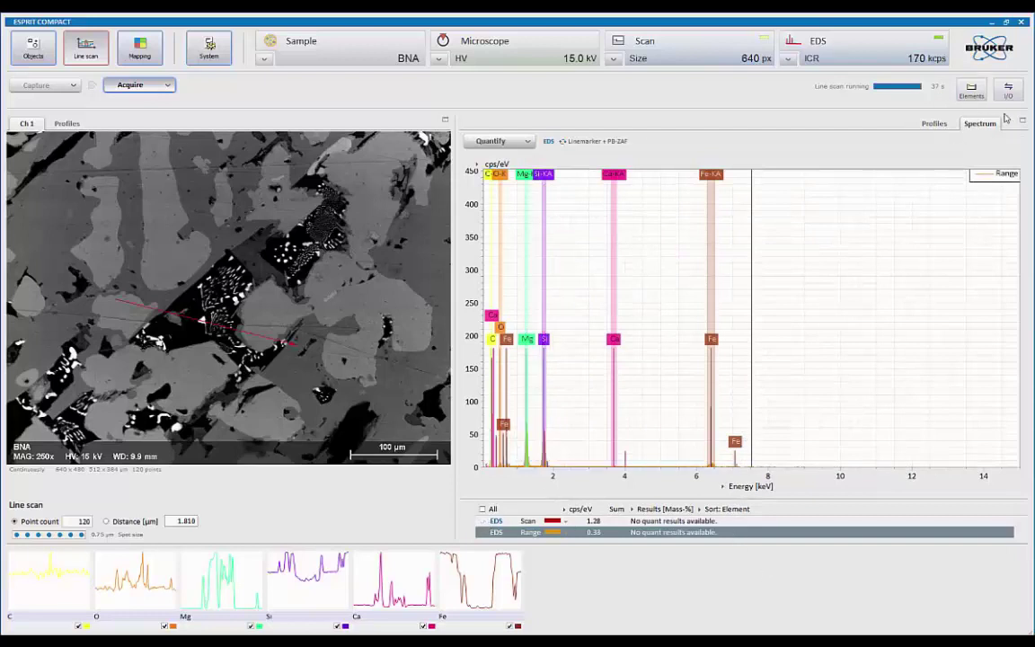
pyautogui.click(972, 90)
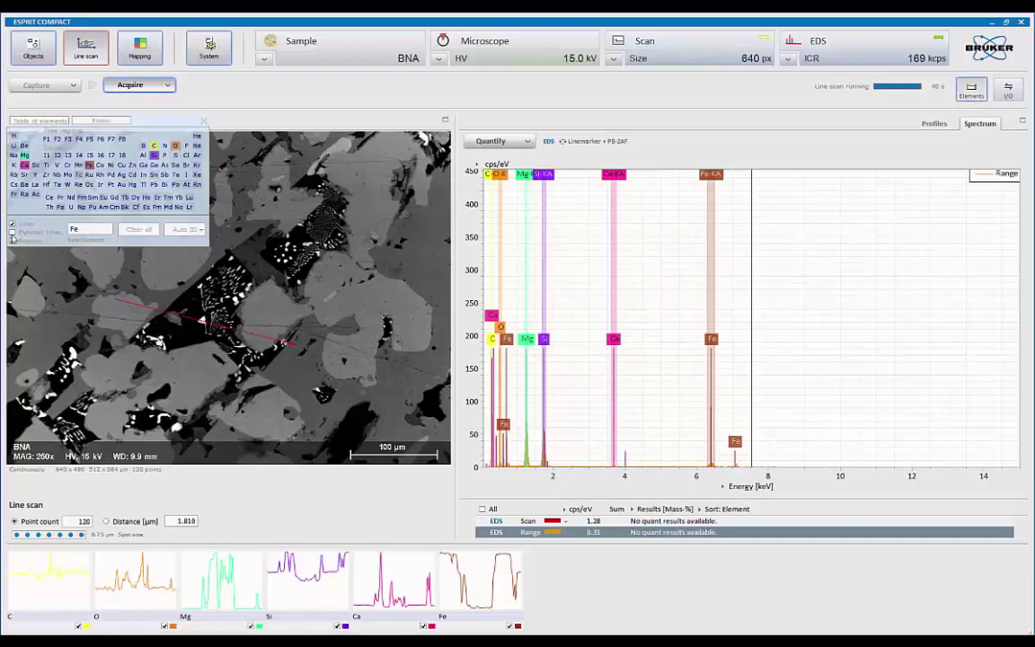
pyautogui.click(13, 223)
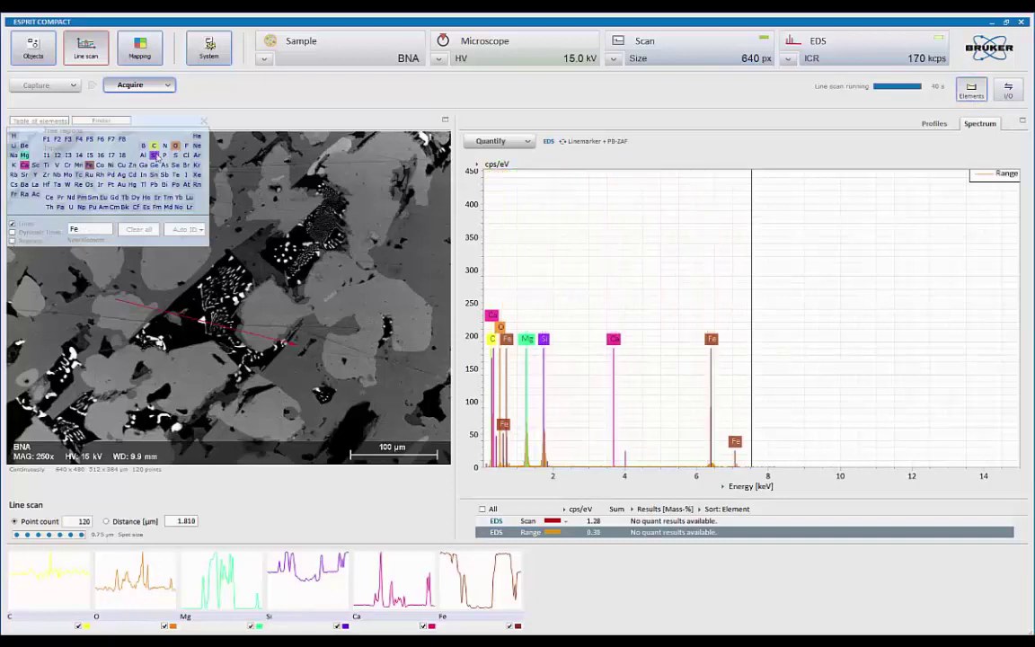
pyautogui.click(202, 123)
pyautogui.click(67, 123)
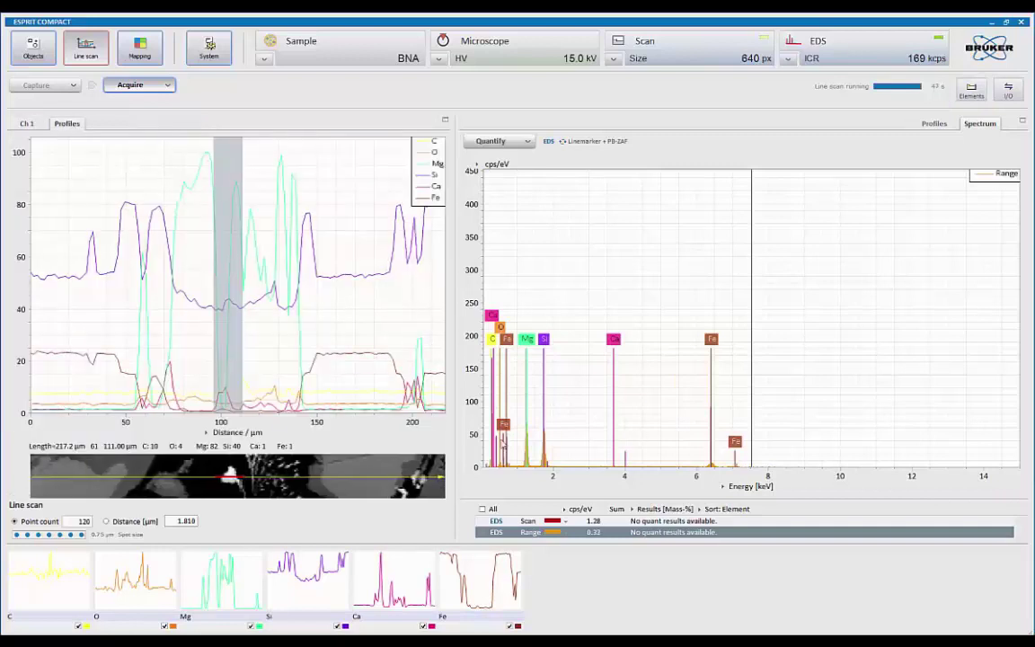
# Zoom the range spectrum to 0–7.5 keV and low counts, then compare ranges at 155–195, ~100 and 115–140 µm.
pyautogui.scroll(3, 485, 454)
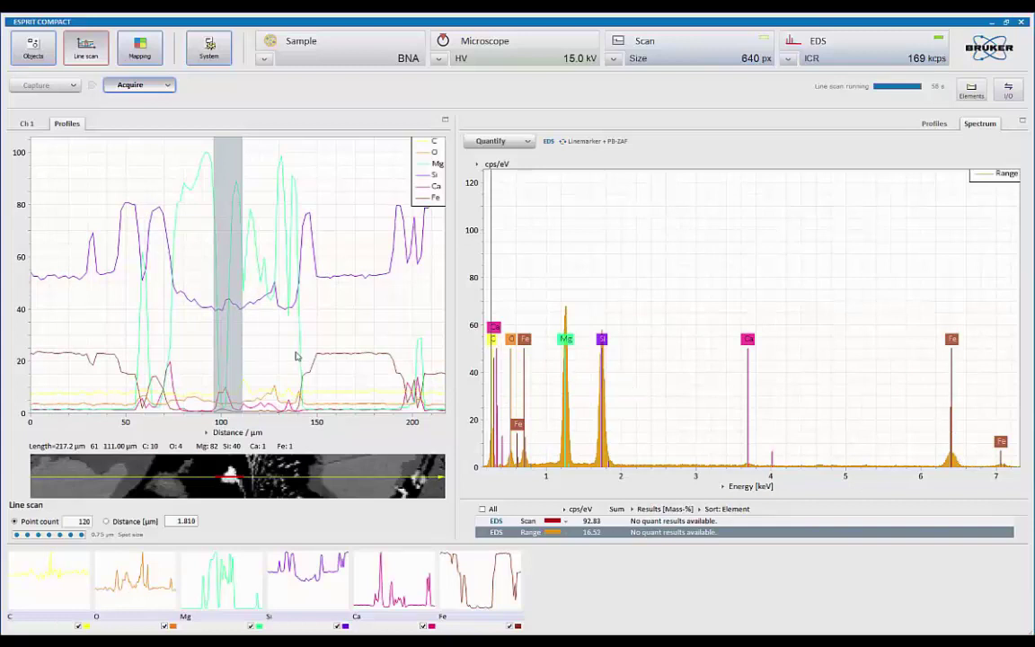
pyautogui.moveTo(325, 358); pyautogui.dragTo(402, 357)
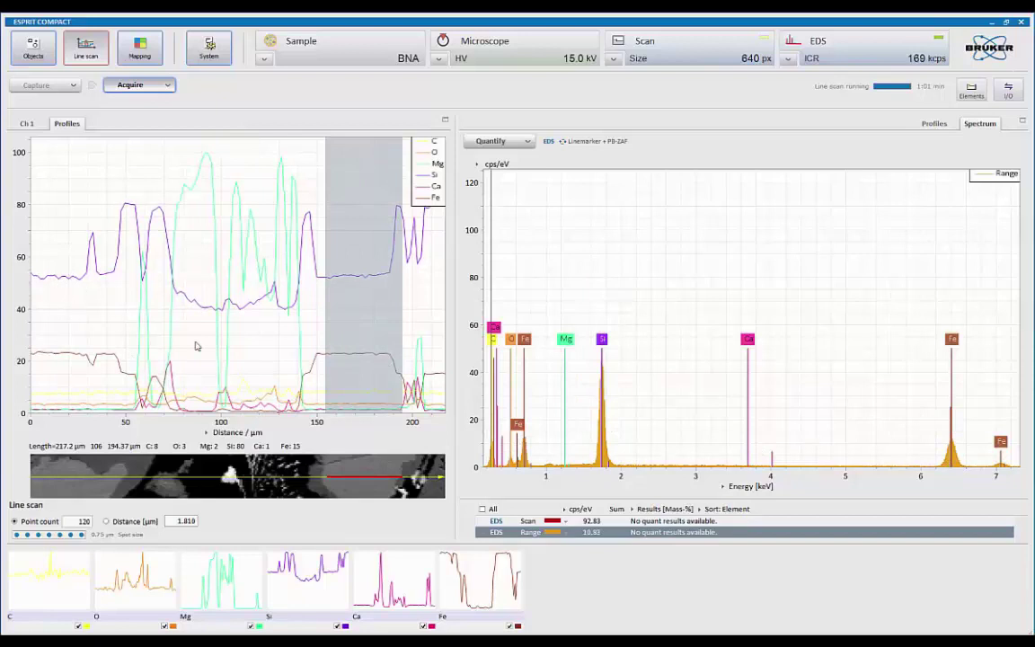
pyautogui.moveTo(194, 270); pyautogui.dragTo(230, 302)
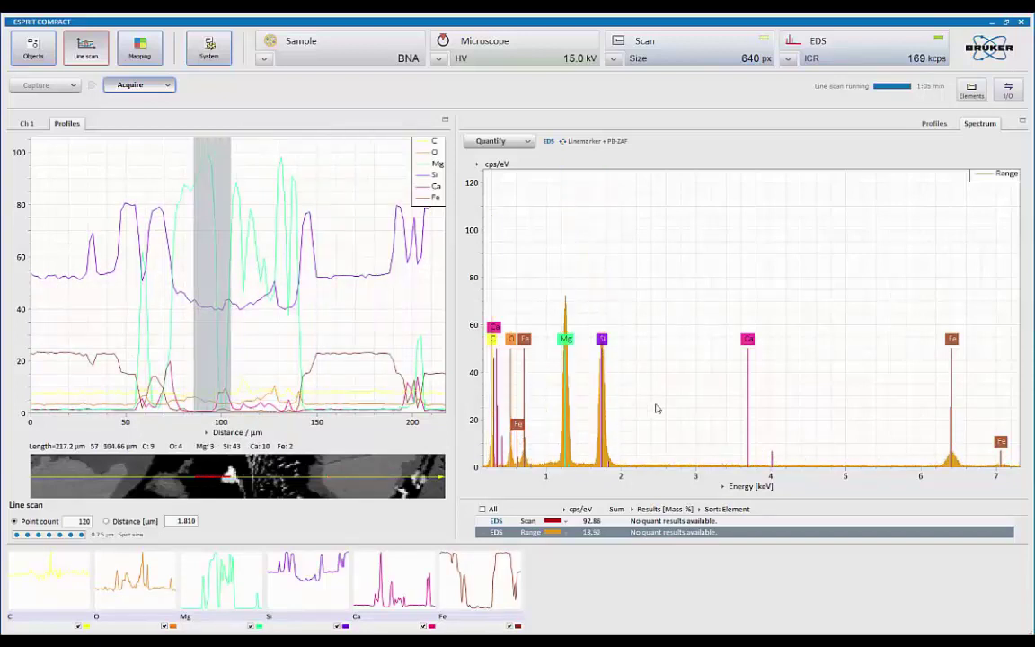
pyautogui.moveTo(251, 357); pyautogui.dragTo(293, 402)
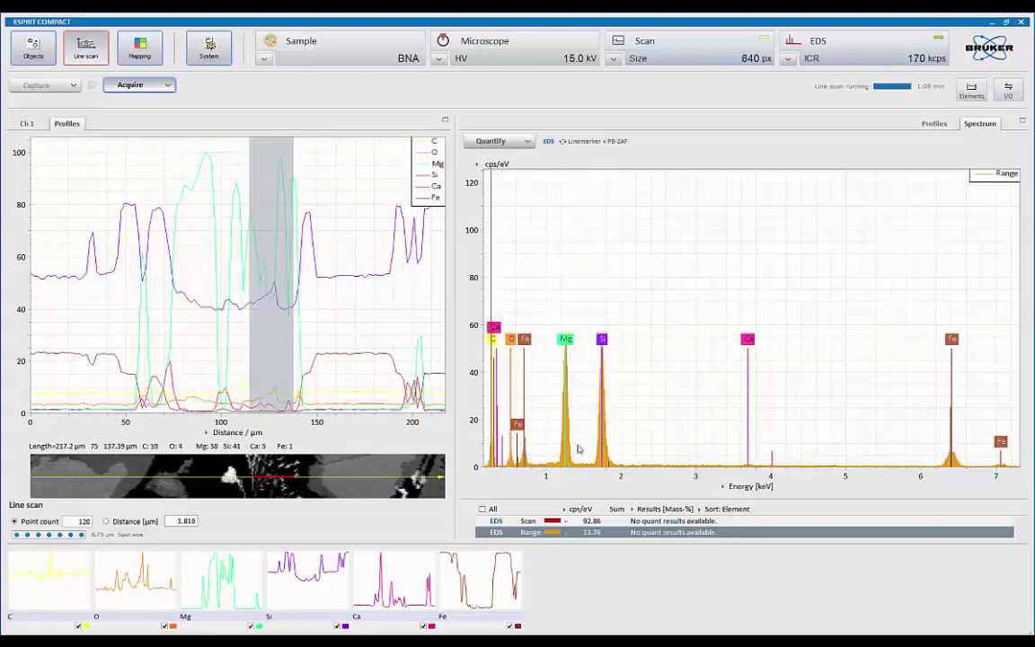
# Zoom further and compare range spectra near 105 µm, 160–190 µm, 55 µm and 65–80 µm.
pyautogui.scroll(5, 488, 452)
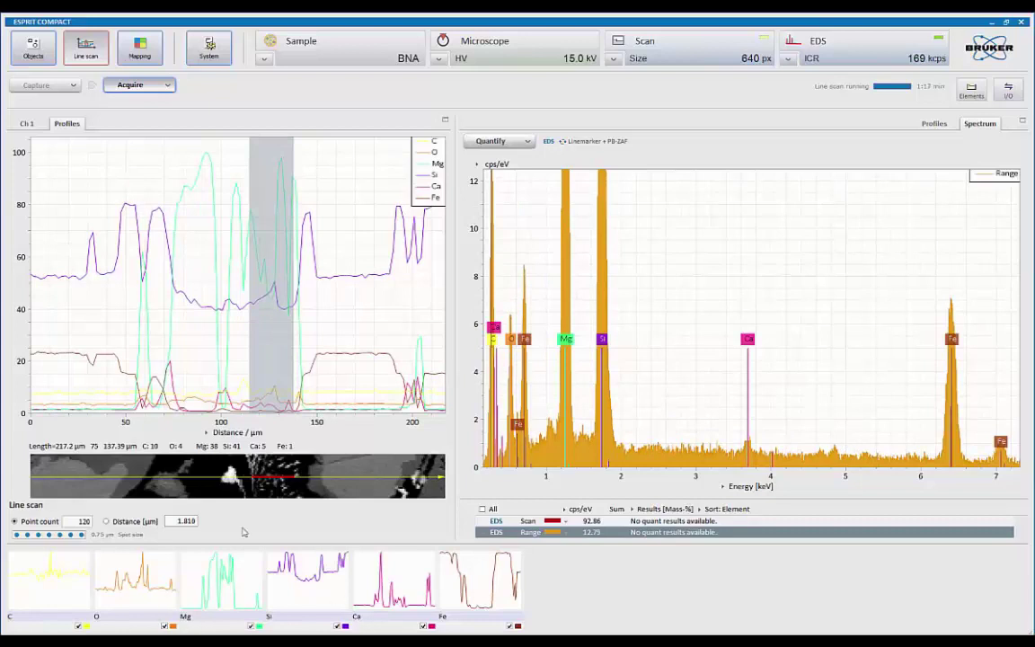
pyautogui.click(226, 482)
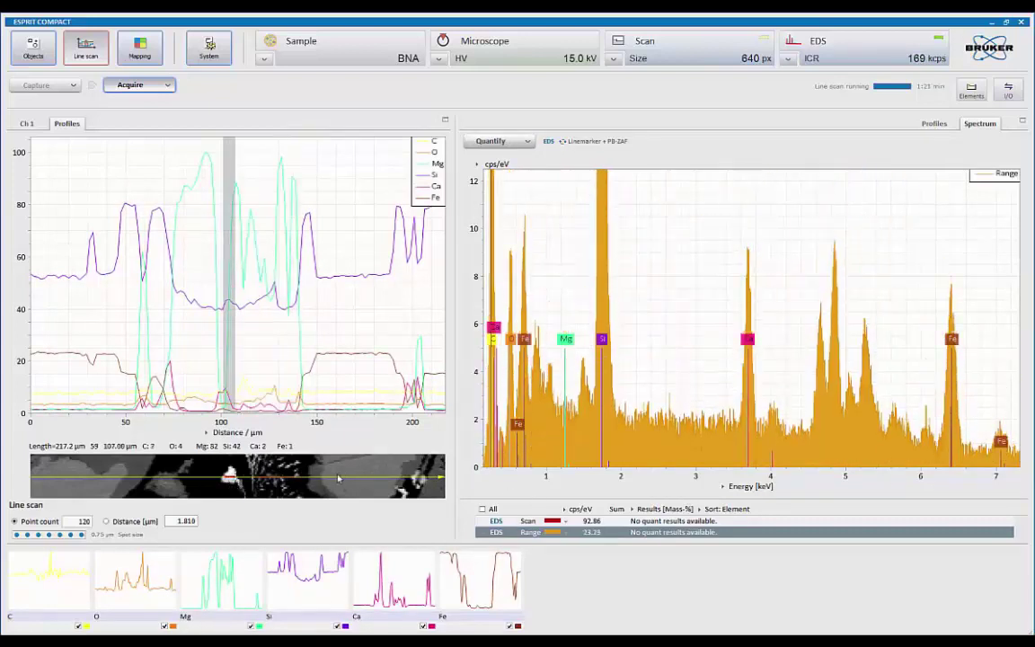
pyautogui.moveTo(334, 482); pyautogui.dragTo(377, 483)
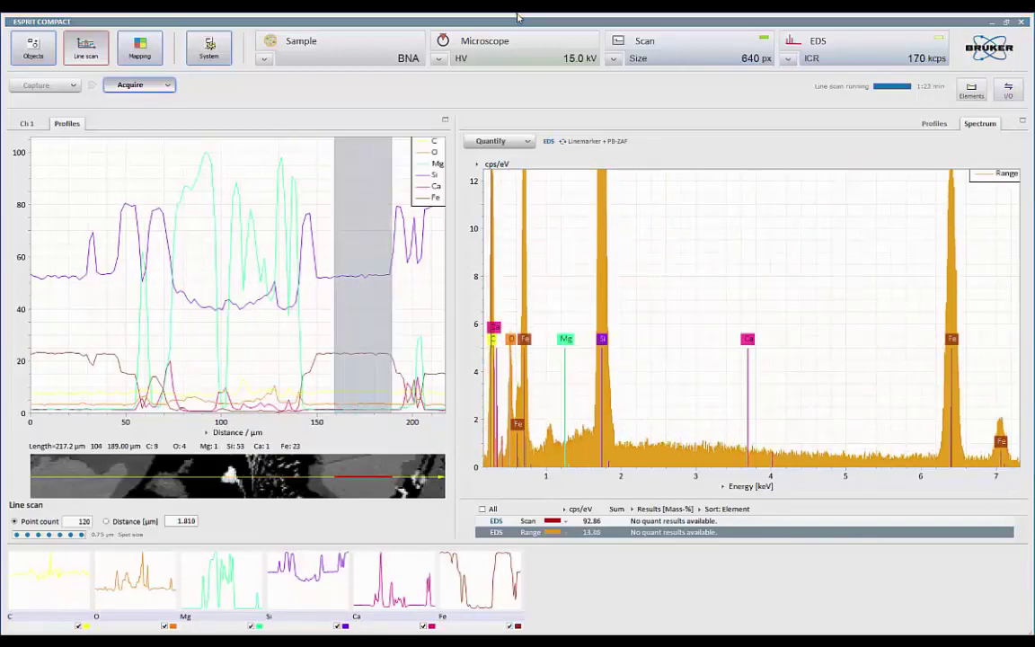
pyautogui.click(129, 482)
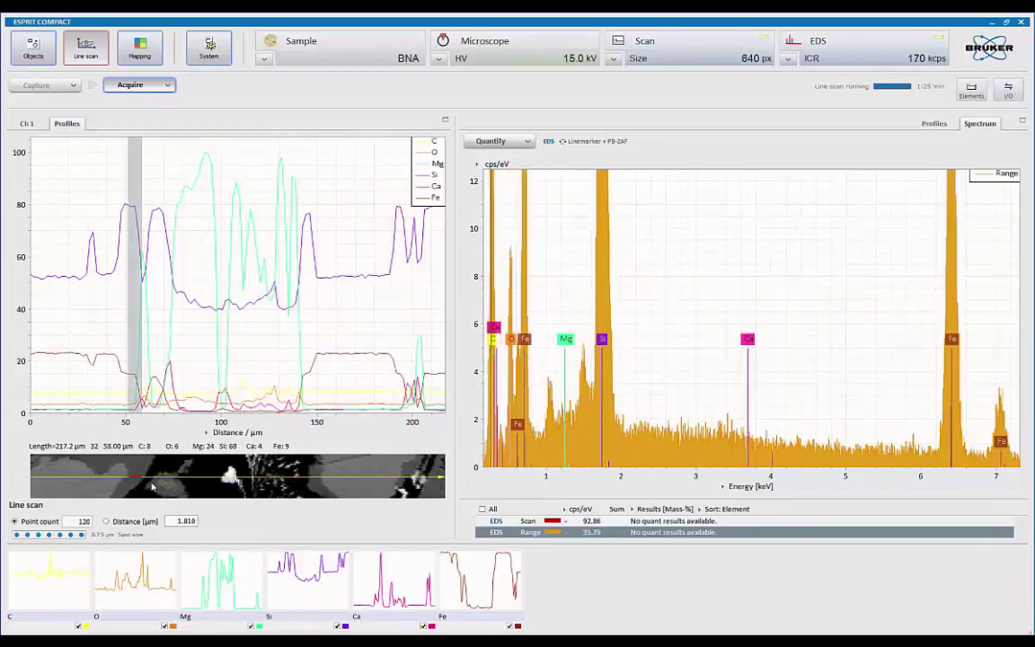
pyautogui.moveTo(178, 484); pyautogui.dragTo(184, 484)
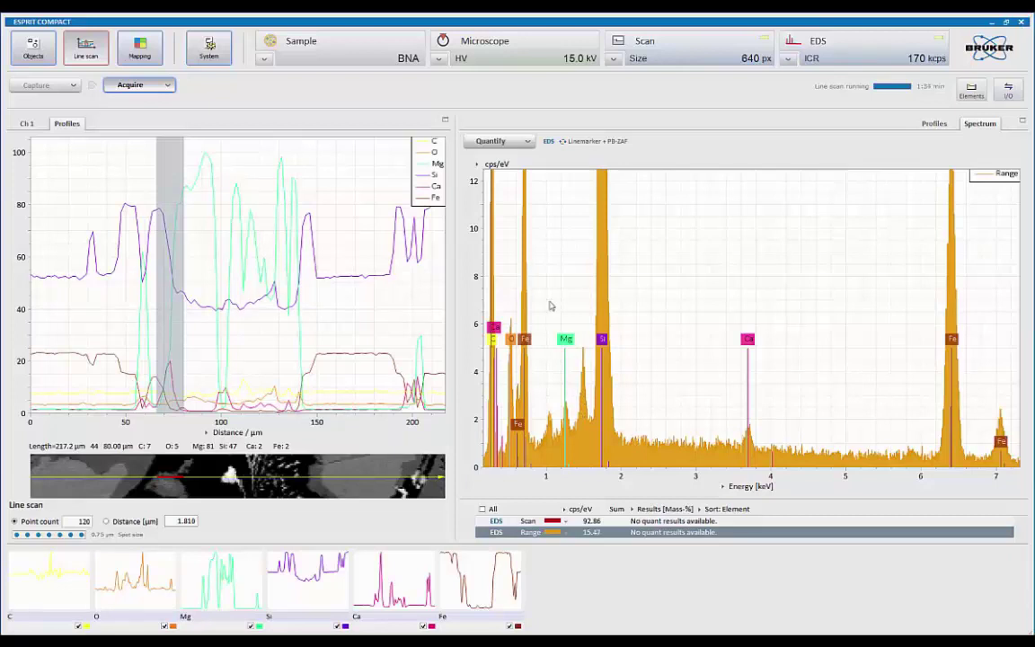
# Add aluminium (Al) to the analysed elements in the periodic table.
pyautogui.click(977, 98)
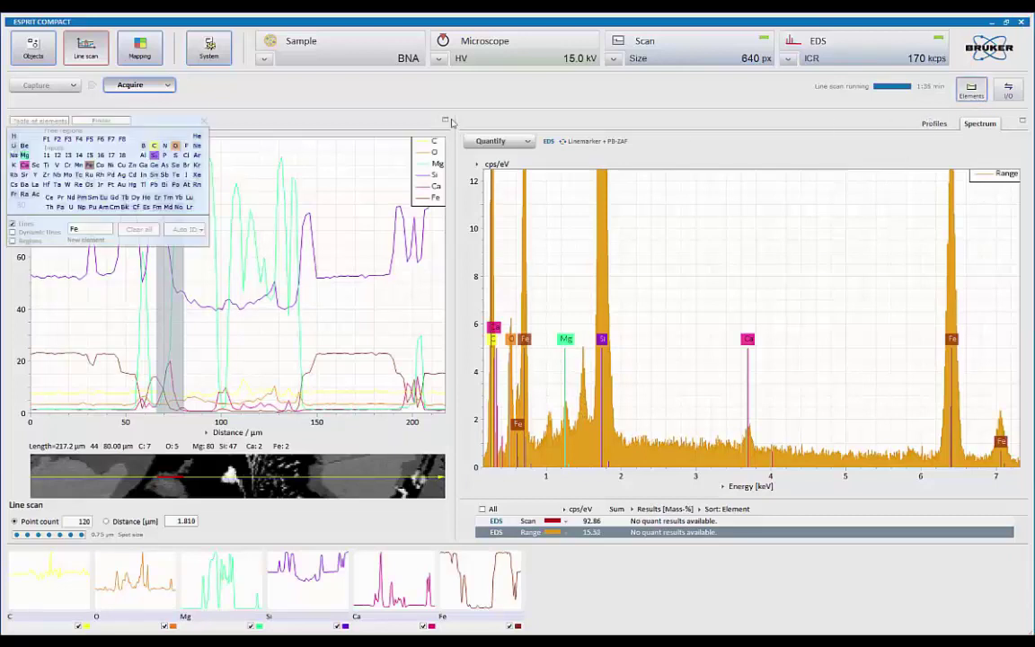
pyautogui.click(143, 155)
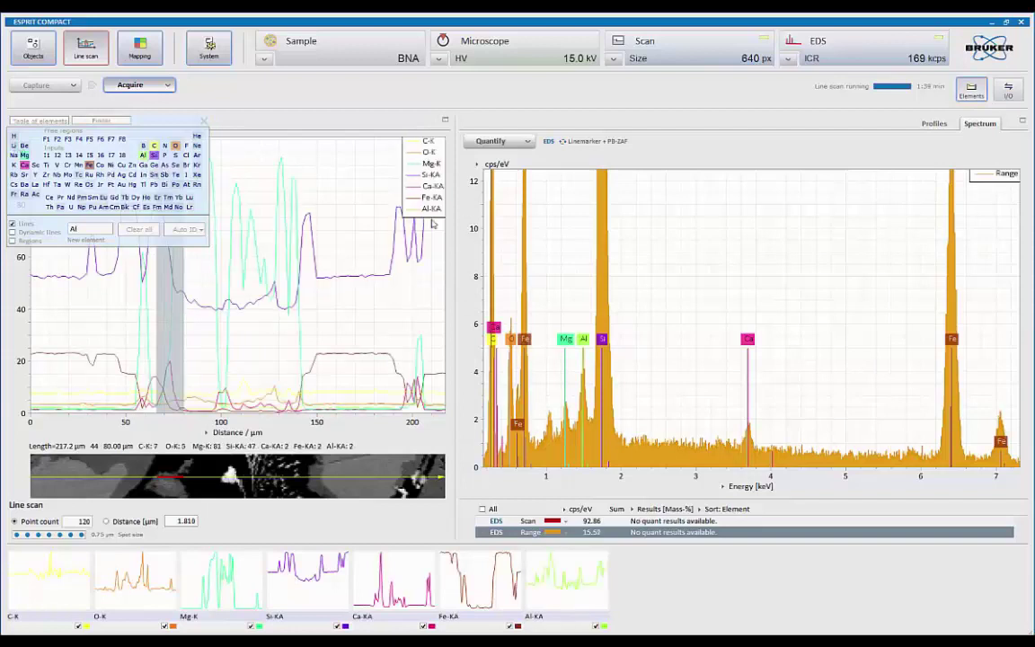
pyautogui.click(204, 123)
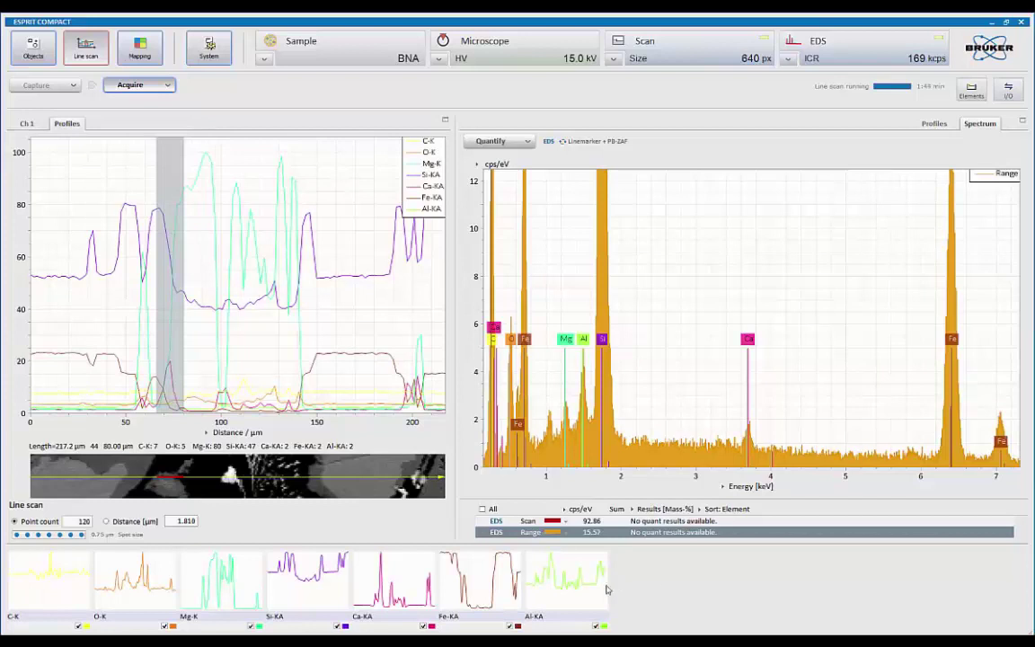
pyautogui.click(518, 17)
# Hide the Al-KA, O-K and C-K profiles so the chart shows only Mg, Si, Ca and Fe.
pyautogui.click(596, 626)
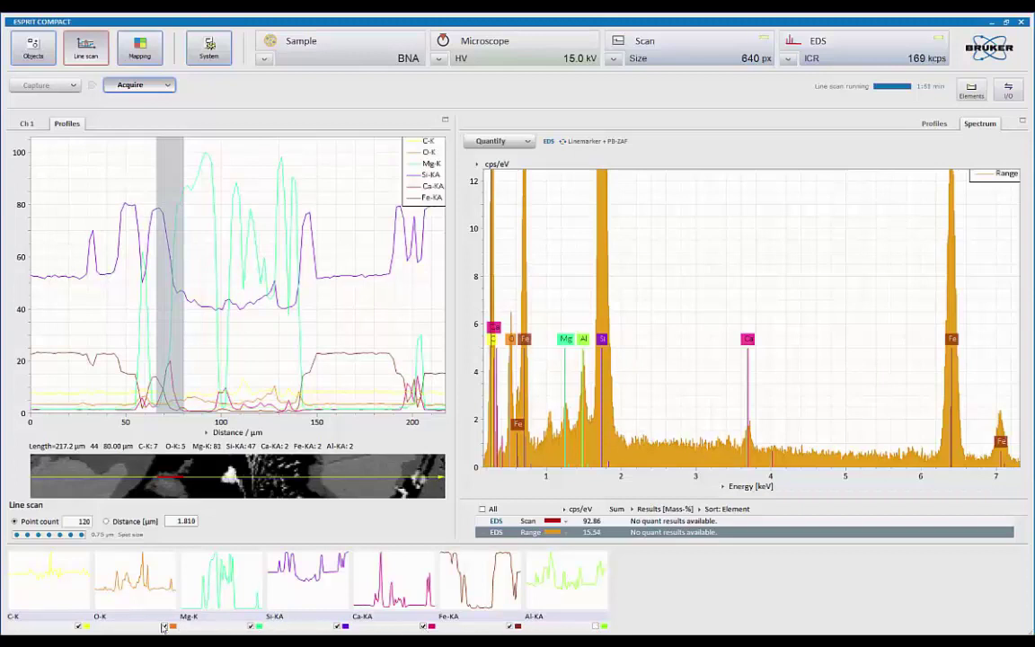
pyautogui.click(164, 626)
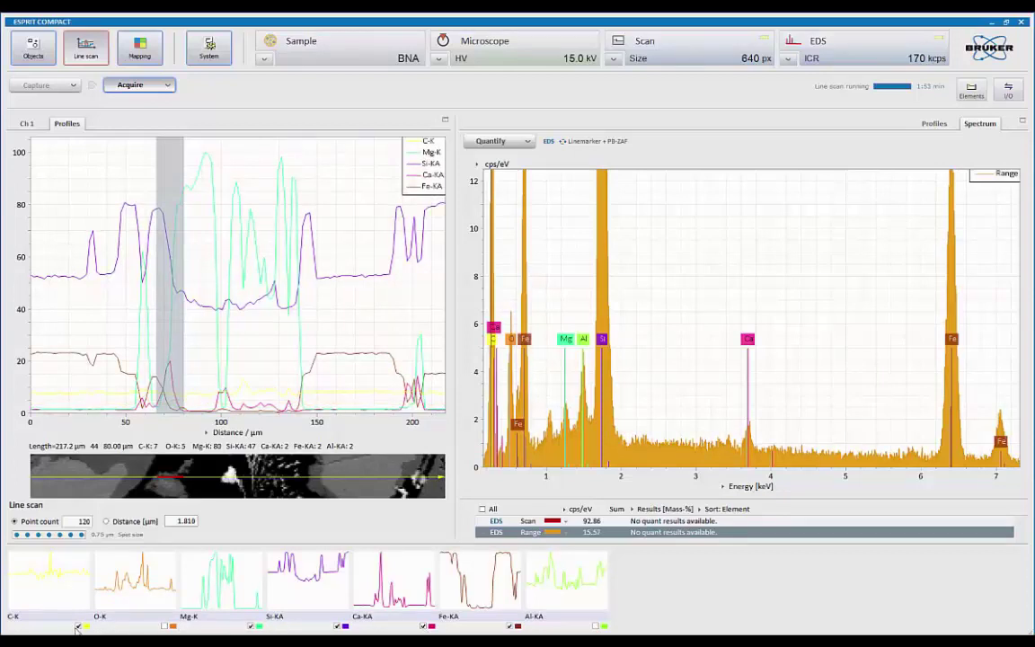
pyautogui.click(77, 627)
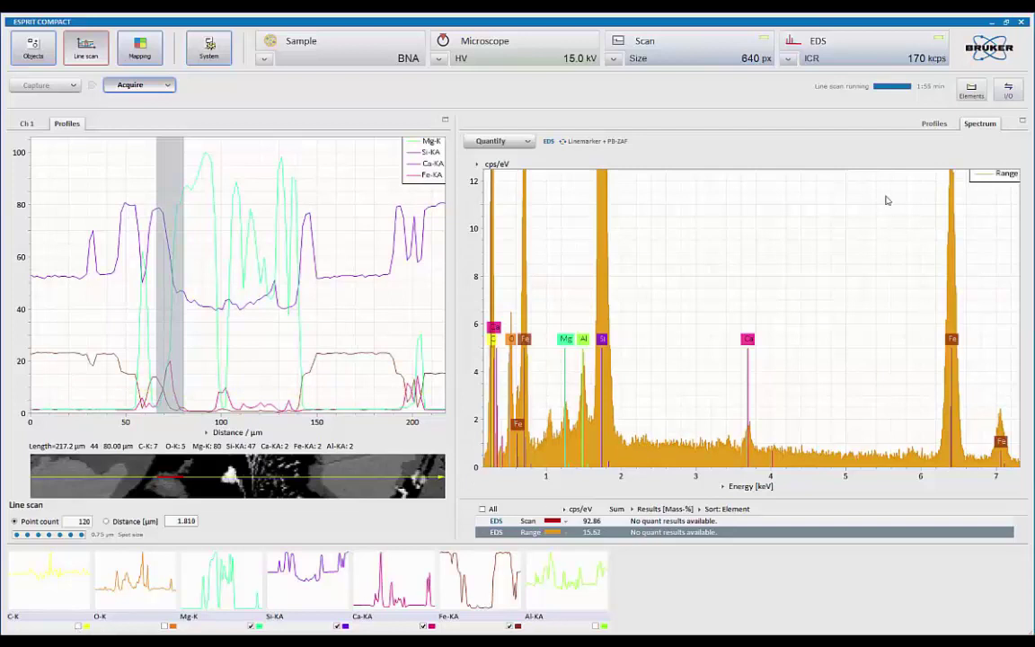
# Show the profiles beside the SEM image, place the cursor at about 35 µm, and open the I/O report options.
pyautogui.click(935, 124)
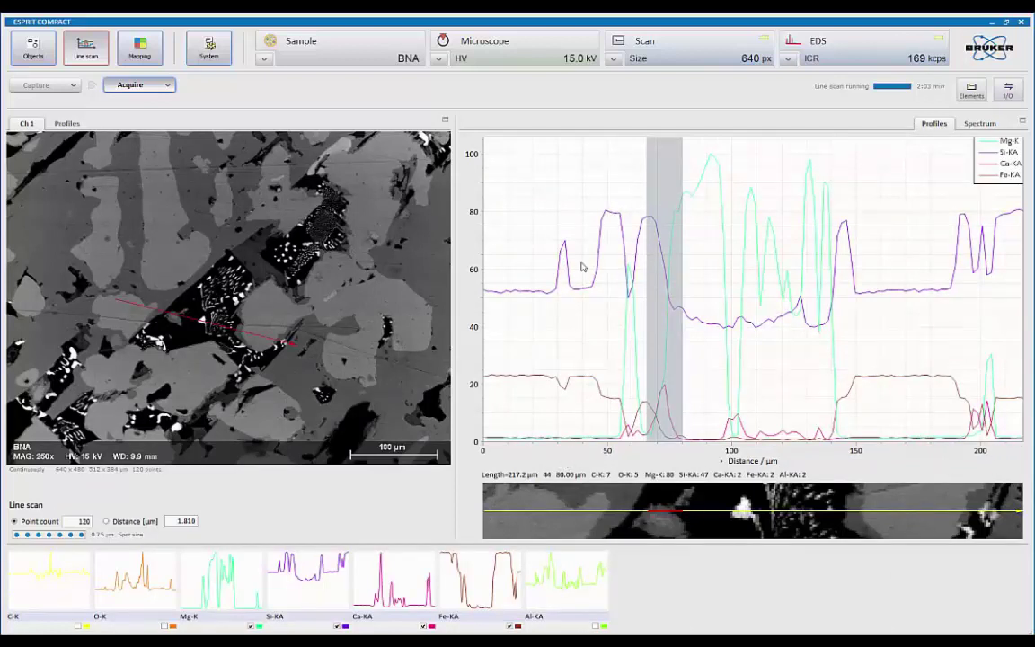
pyautogui.click(571, 229)
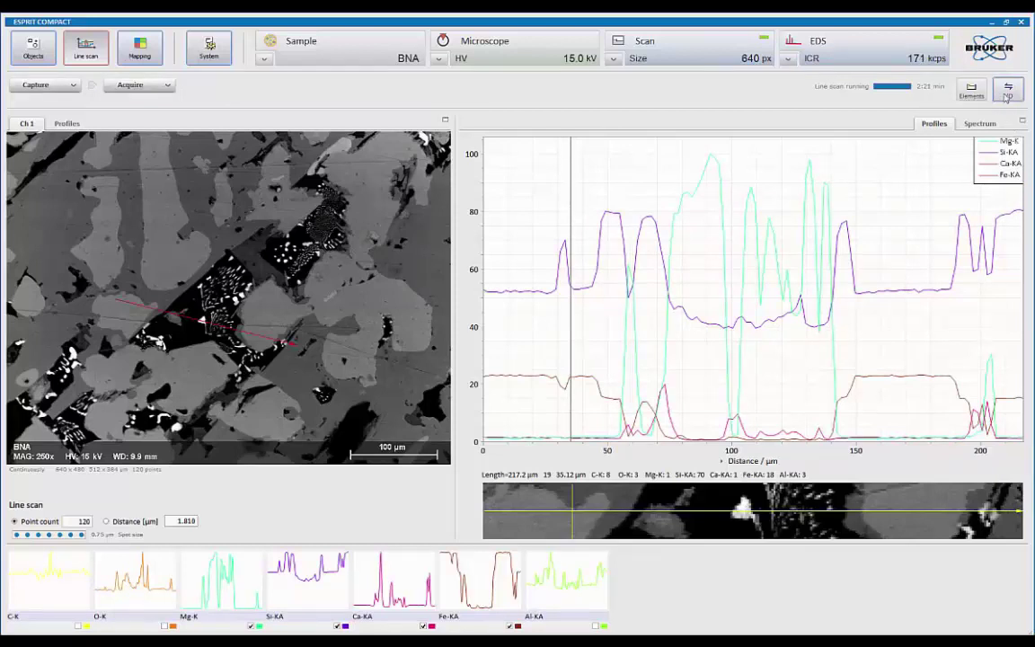
pyautogui.click(1005, 93)
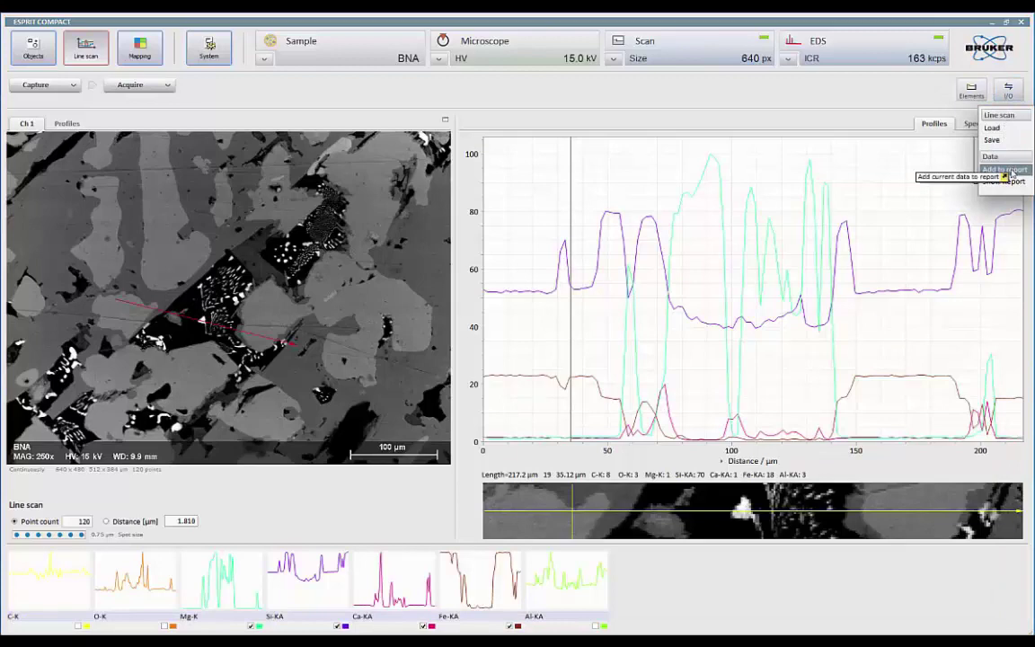
# Add the line scan to the report, moving its SEM image under the page title and enlarging it.
pyautogui.click(1006, 170)
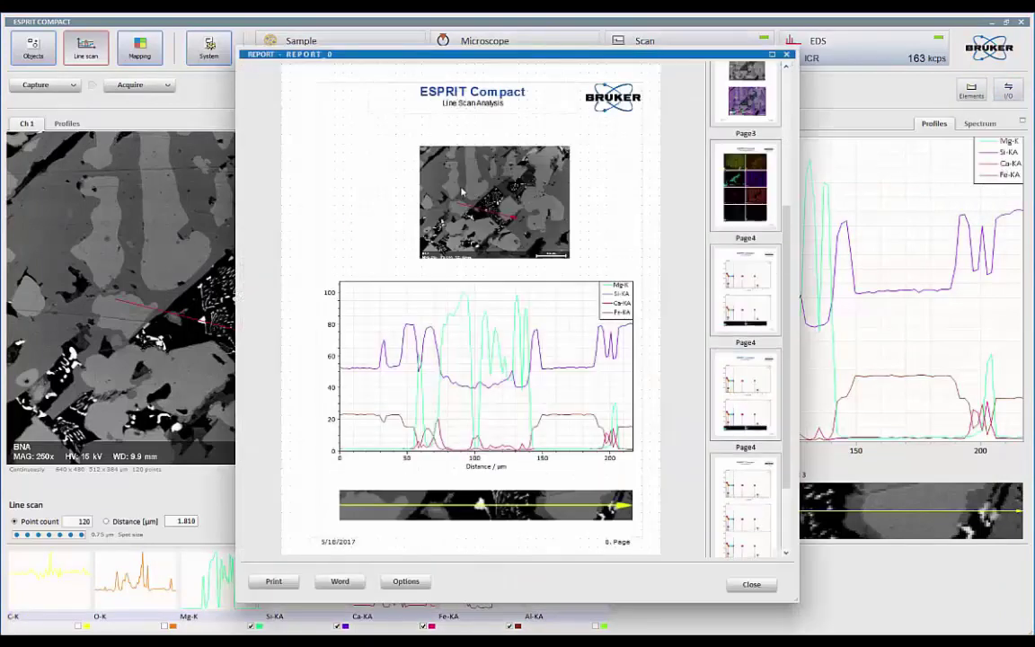
pyautogui.click(460, 189)
pyautogui.moveTo(452, 183); pyautogui.dragTo(410, 173)
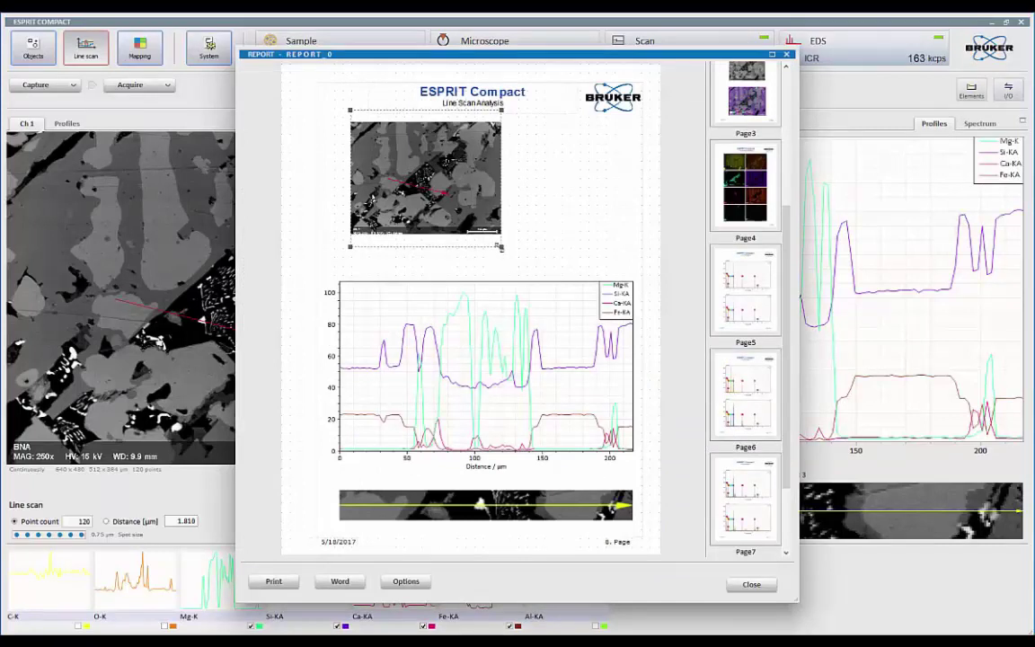
pyautogui.moveTo(500, 247); pyautogui.dragTo(589, 261)
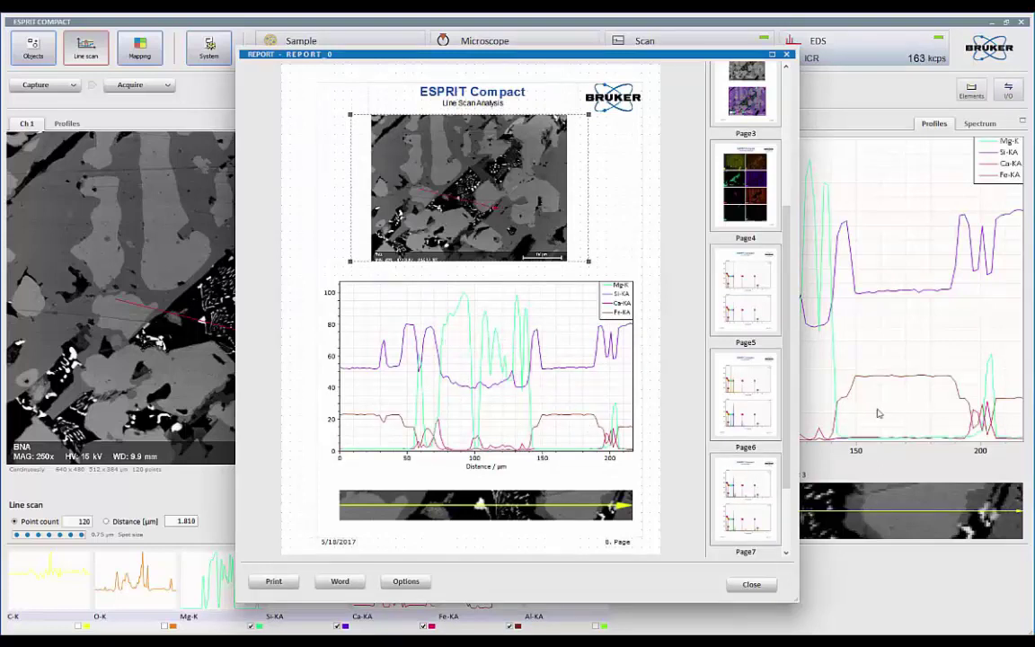
# Start exporting the eight-page report to Word.
pyautogui.scroll(-2, 776, 539)
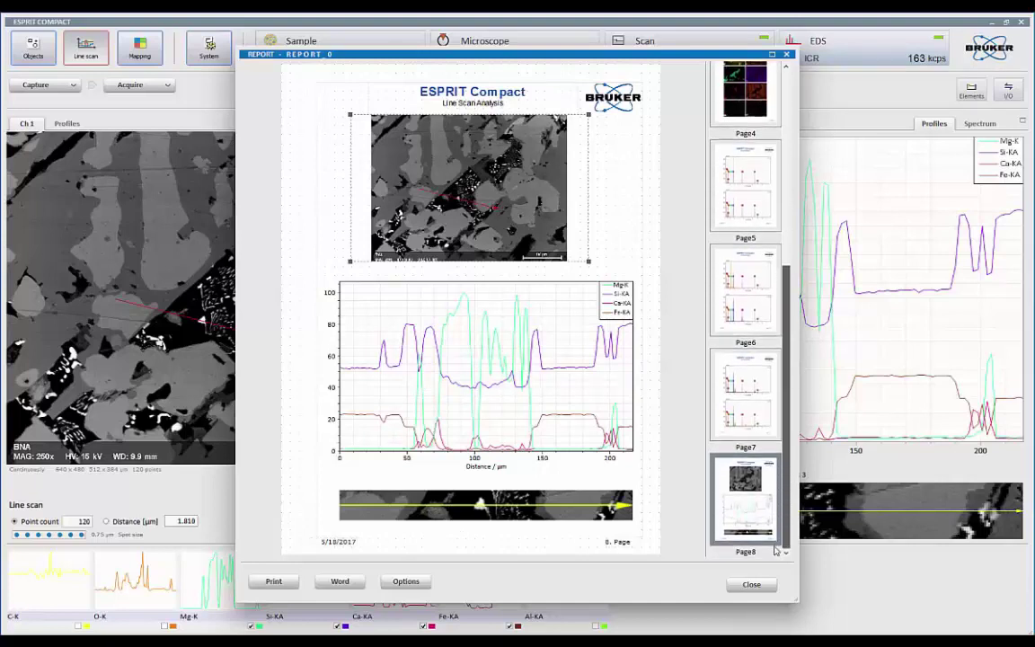
pyautogui.scroll(10, 777, 431)
pyautogui.scroll(-6, 775, 377)
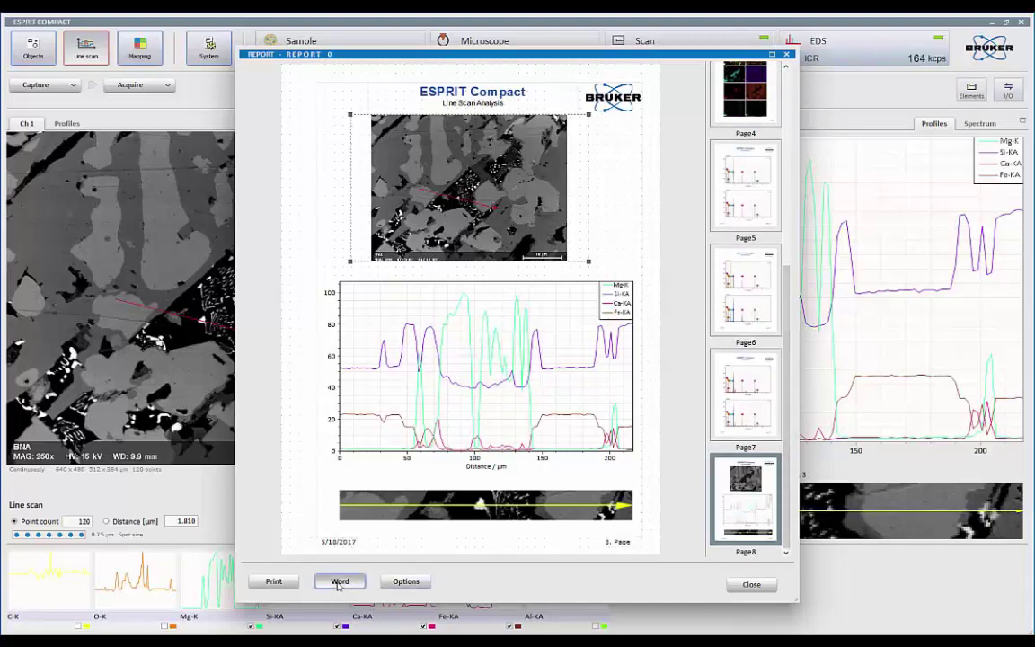
pyautogui.click(339, 582)
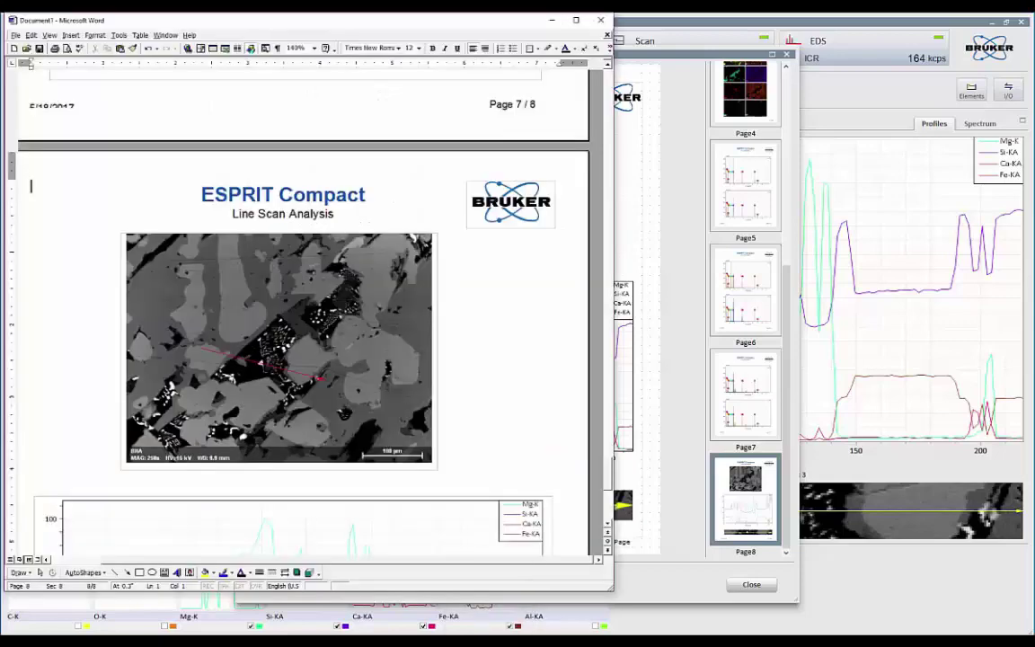
# Scroll through the exported eight-page Word report, then close Word without saving.
pyautogui.scroll(-10, 454, 253)
pyautogui.scroll(20, 454, 253)
pyautogui.scroll(20, 448, 251)
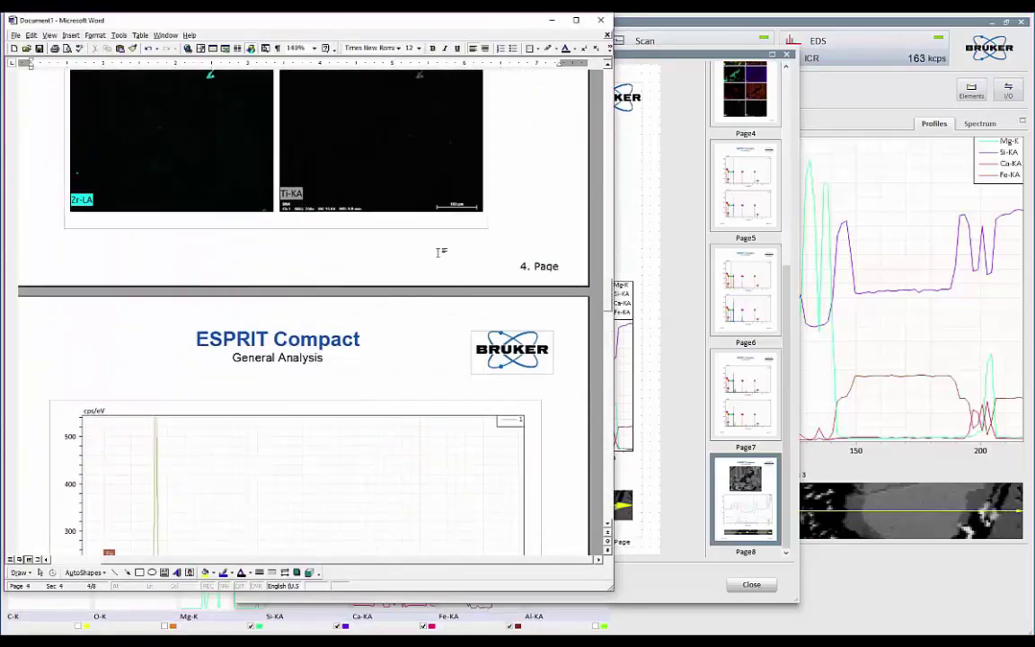
pyautogui.scroll(20, 422, 250)
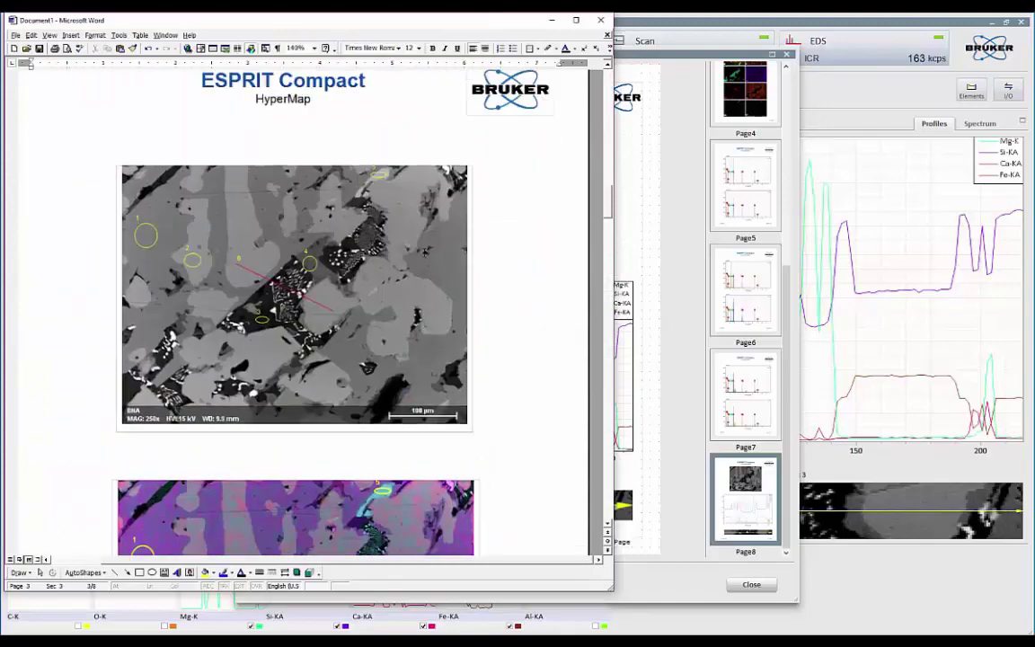
pyautogui.scroll(6, 421, 250)
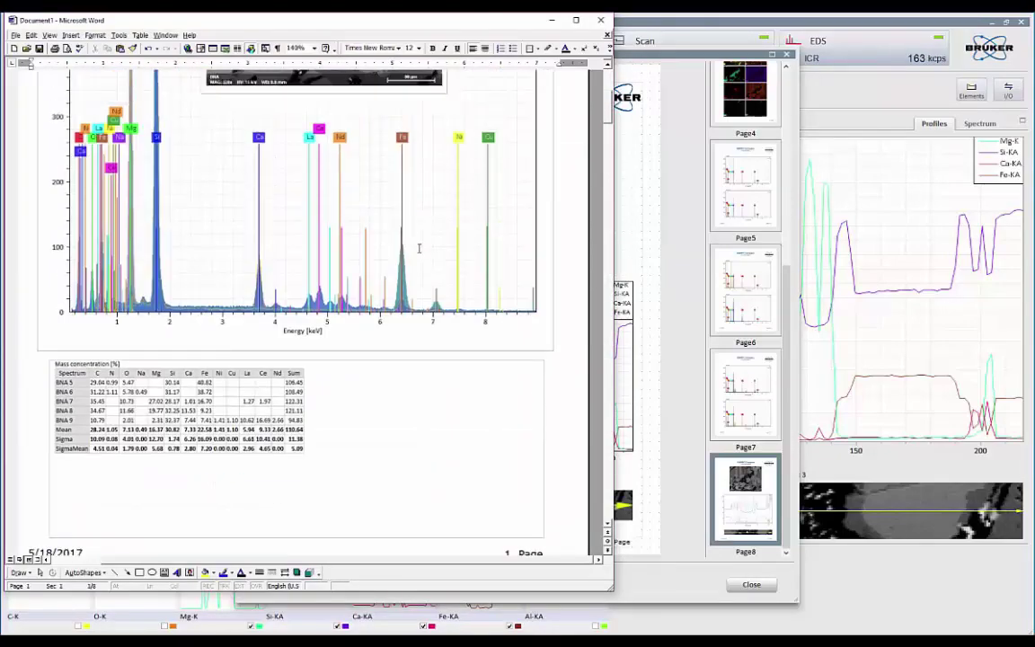
pyautogui.scroll(7, 416, 250)
pyautogui.scroll(-13, 411, 254)
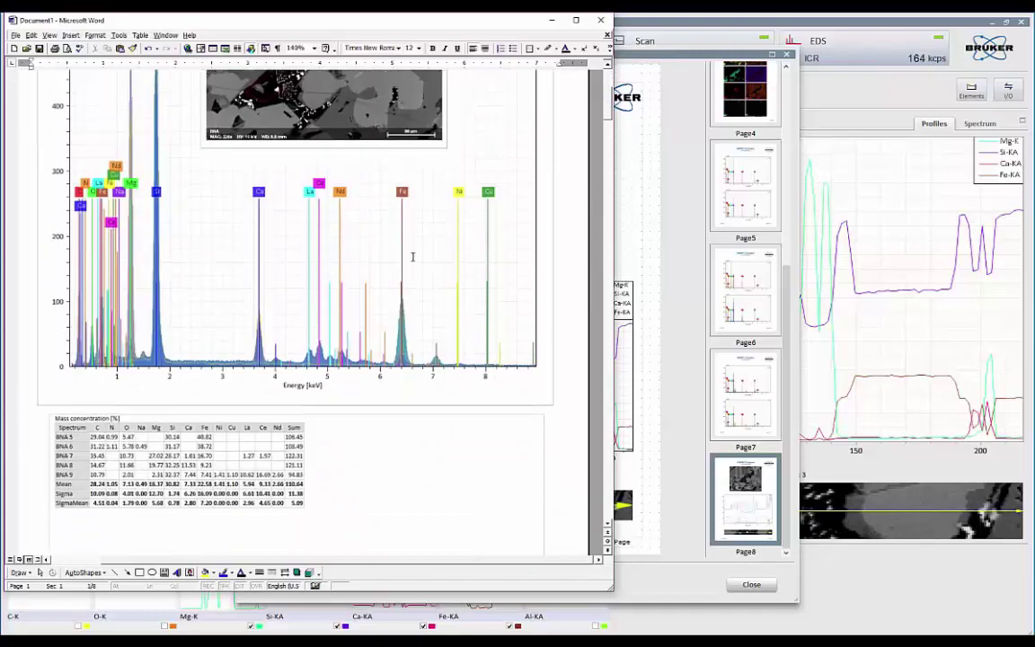
pyautogui.scroll(-15, 404, 292)
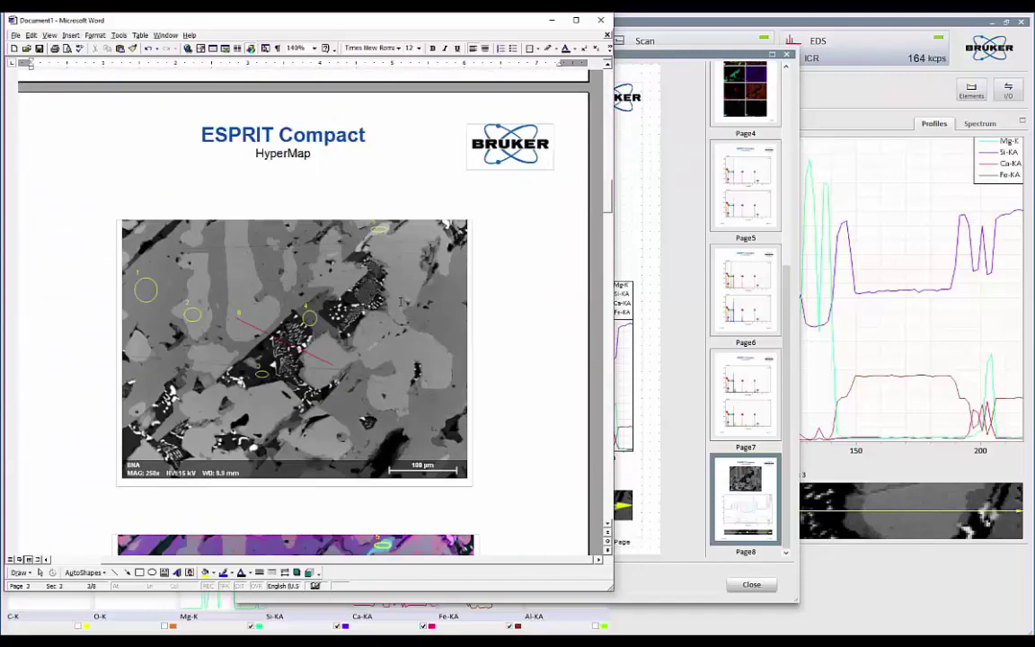
pyautogui.click(600, 20)
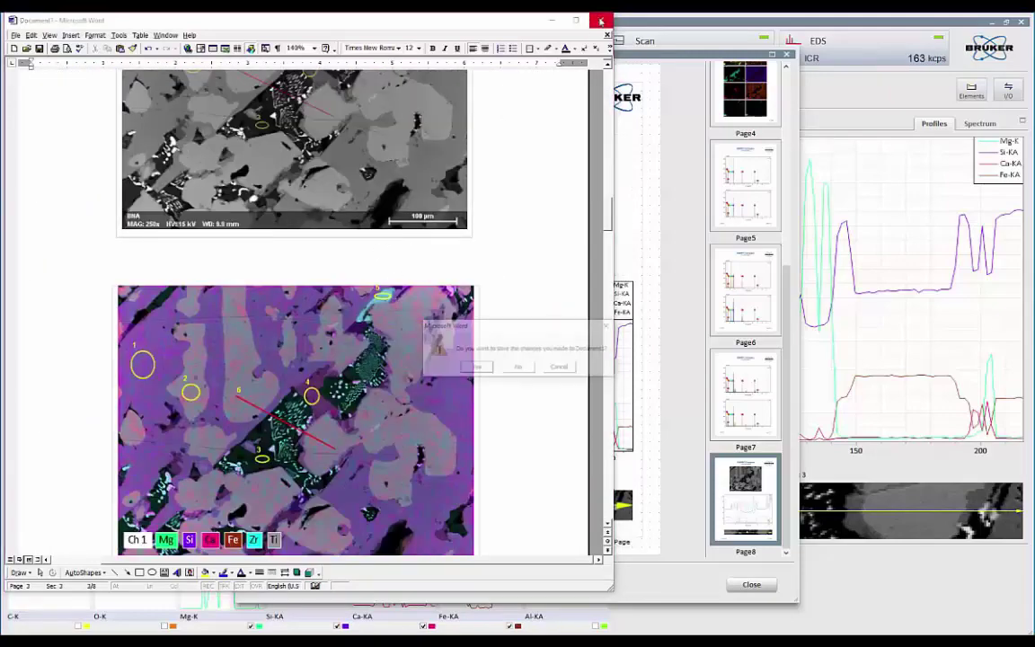
pyautogui.click(518, 367)
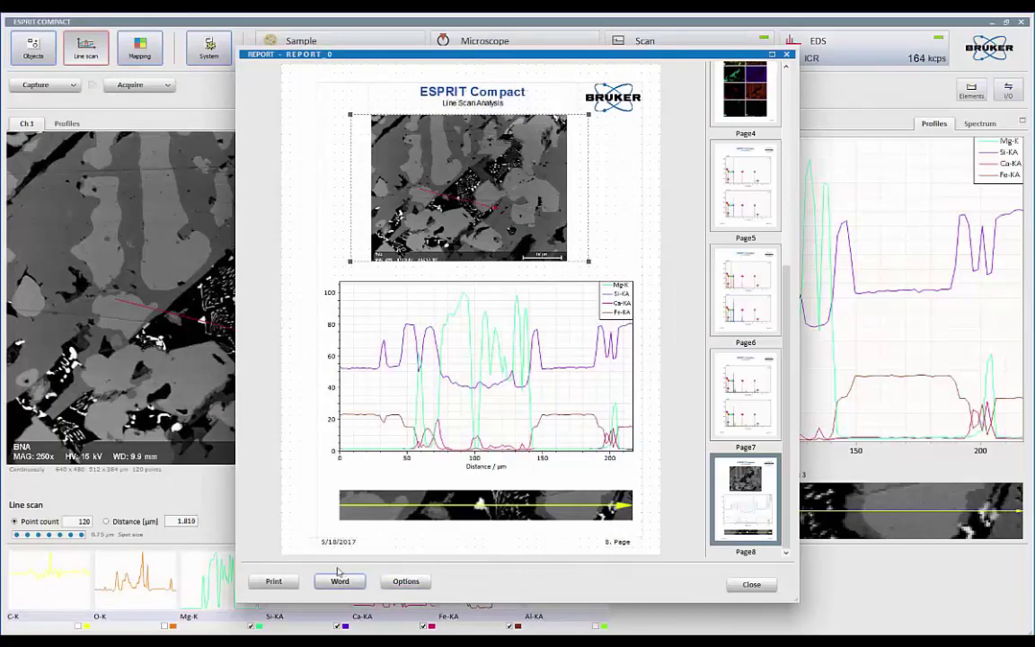
# Print all eight report pages to the FreePDF printer and choose Save As.
pyautogui.click(272, 581)
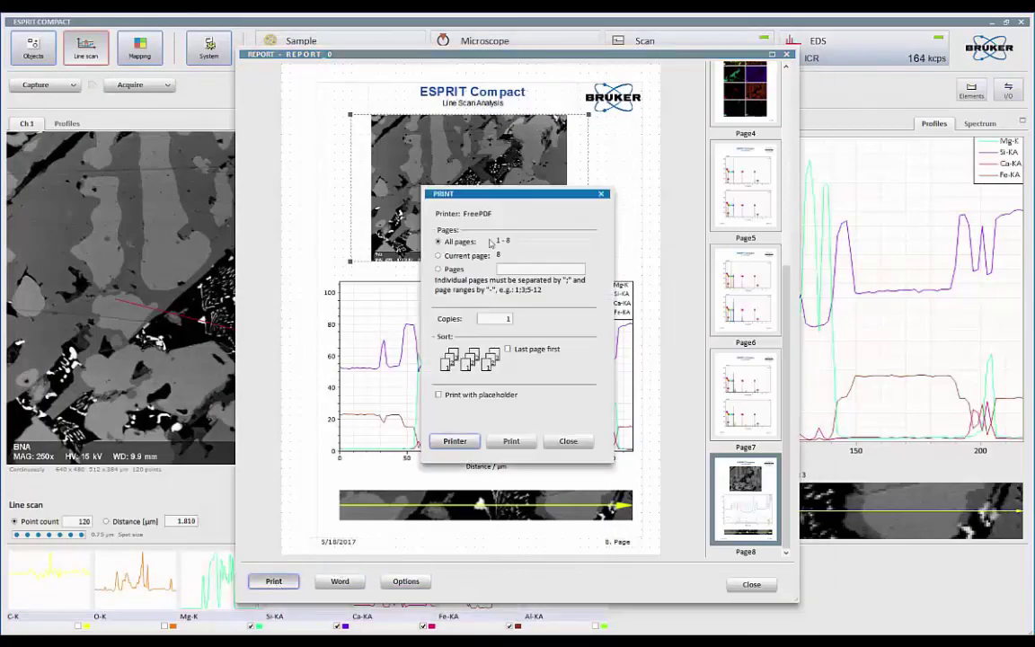
pyautogui.click(511, 441)
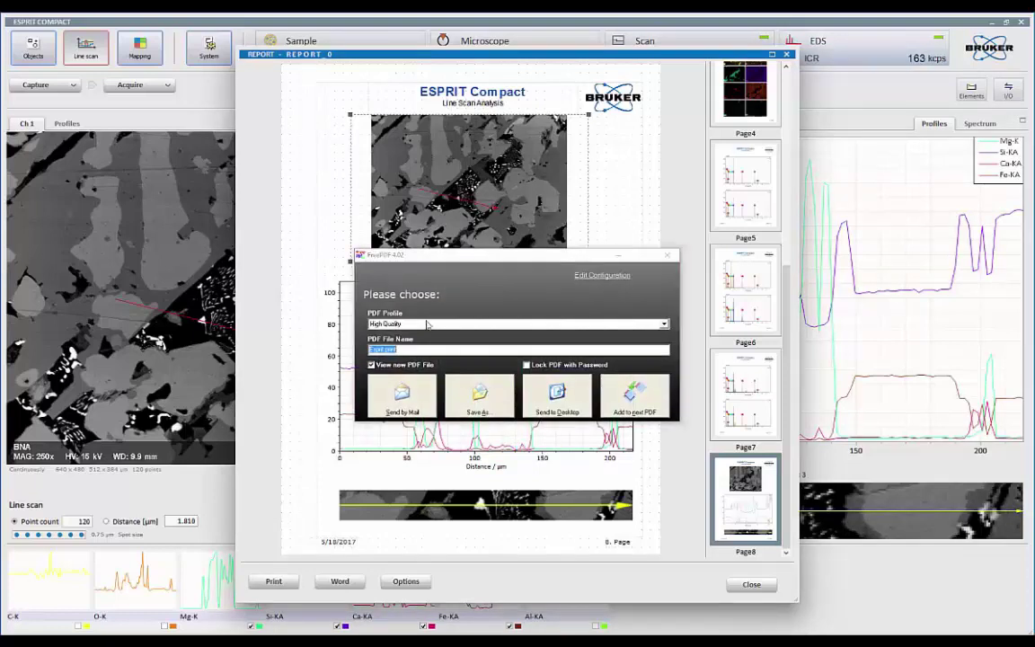
pyautogui.click(477, 402)
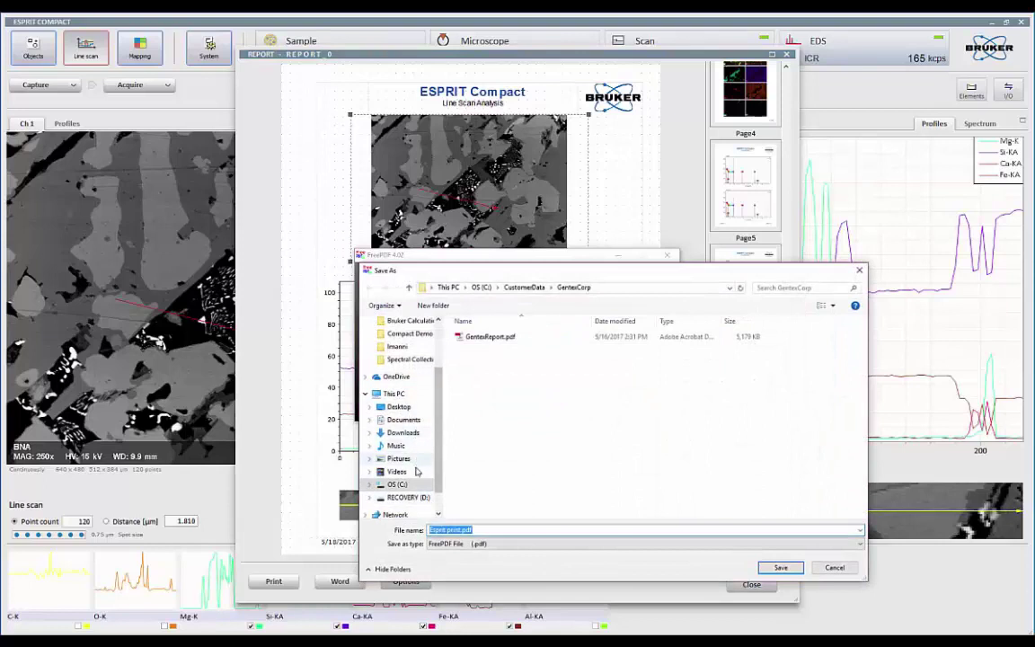
# Save the PDF as 'Example PDF' in the C:\Temp folder.
pyautogui.click(397, 484)
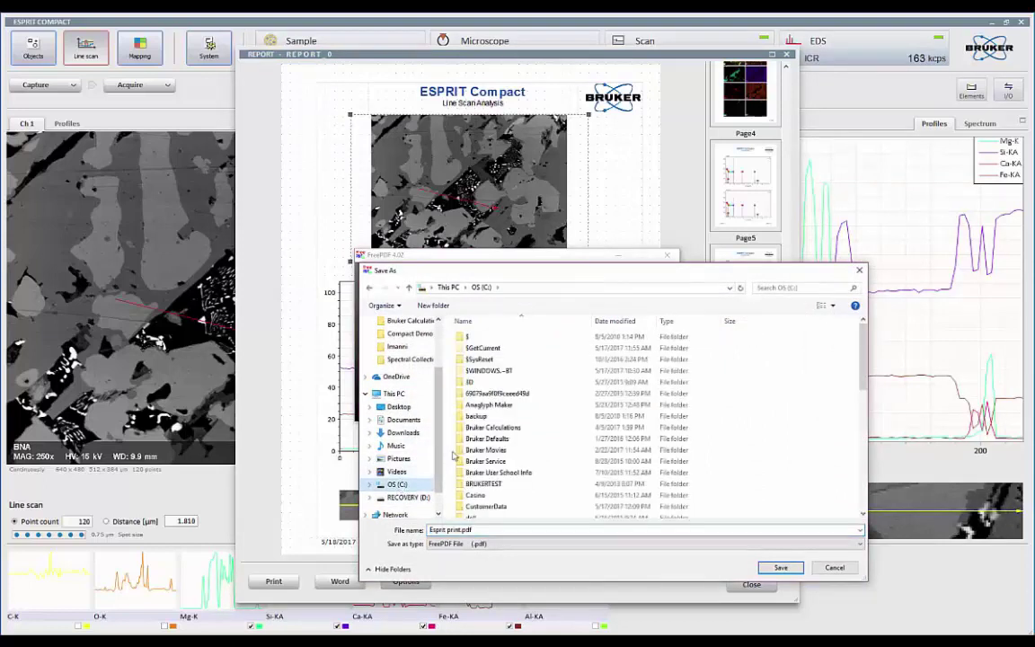
pyautogui.scroll(-5, 494, 458)
pyautogui.scroll(-4, 495, 464)
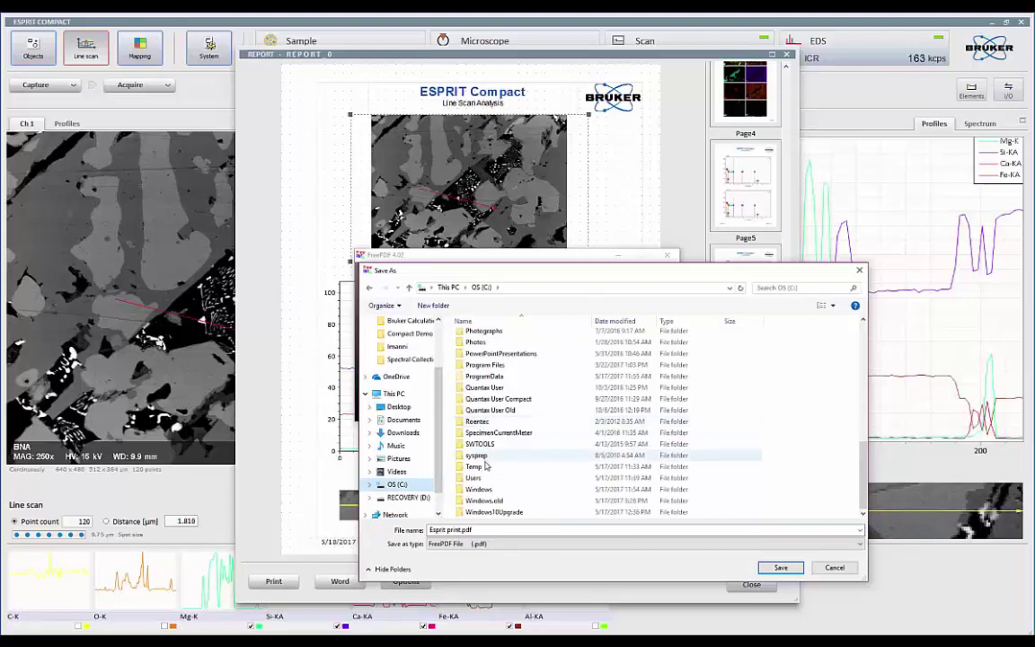
pyautogui.doubleClick(473, 466)
pyautogui.moveTo(493, 532); pyautogui.dragTo(428, 531)
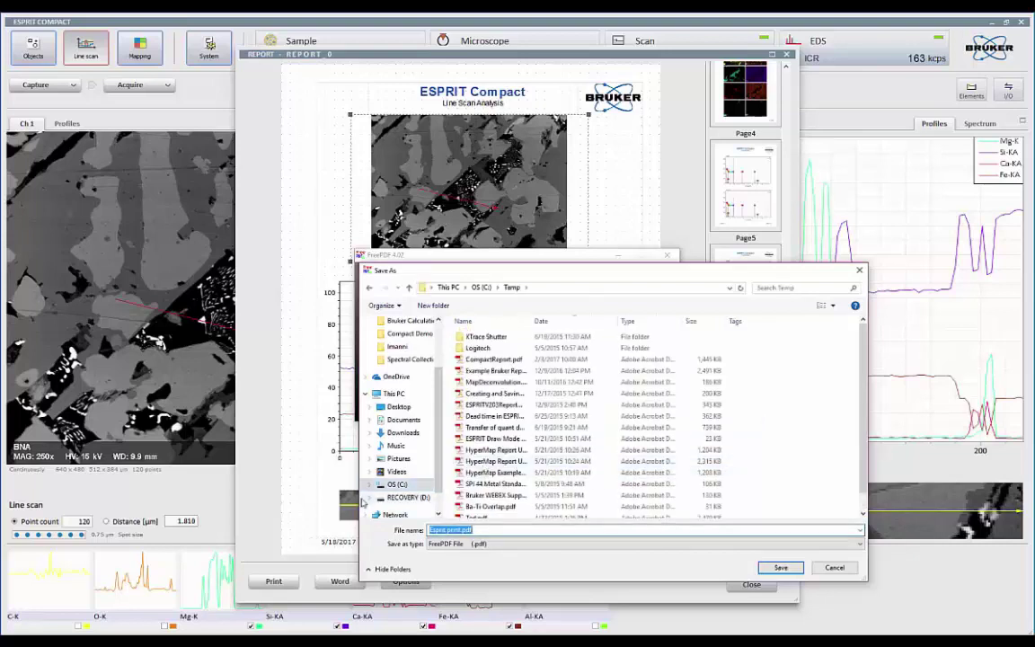
pyautogui.write('Examp')
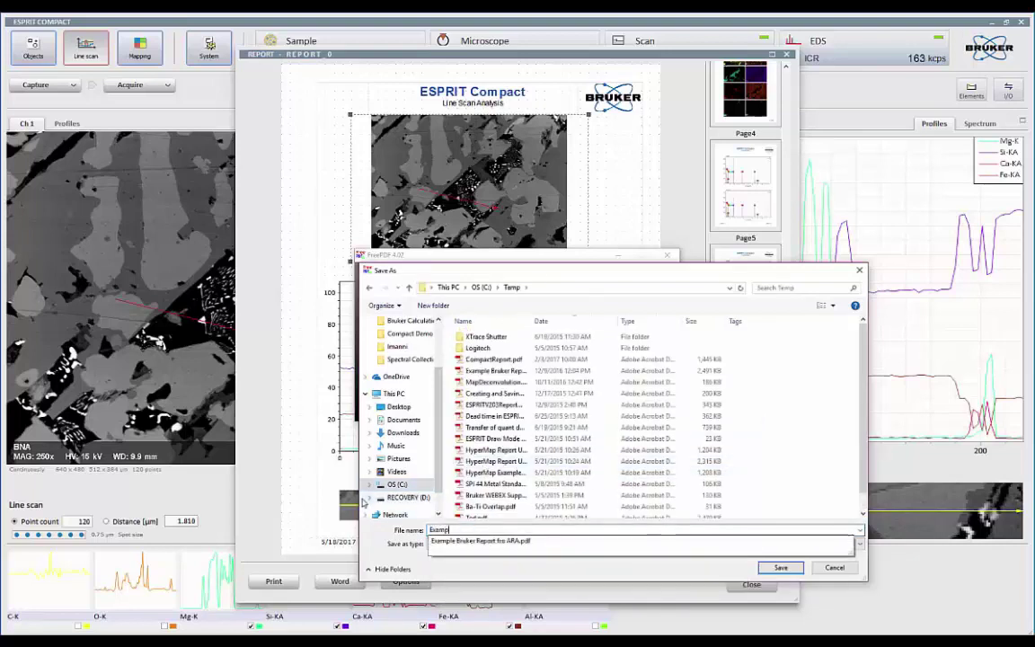
pyautogui.write('le PDF')
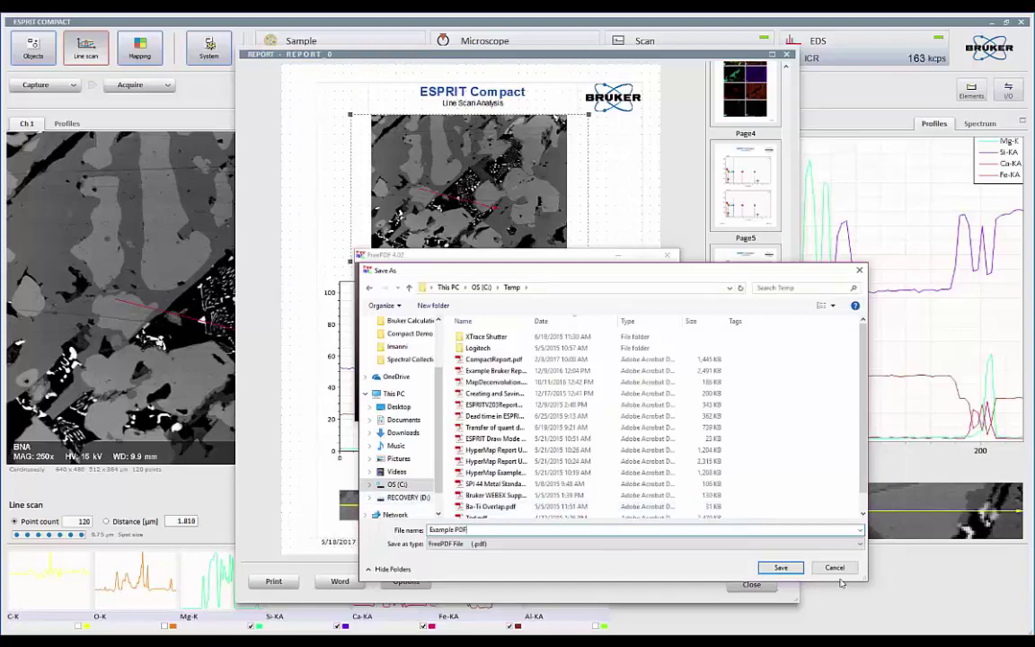
pyautogui.click(781, 567)
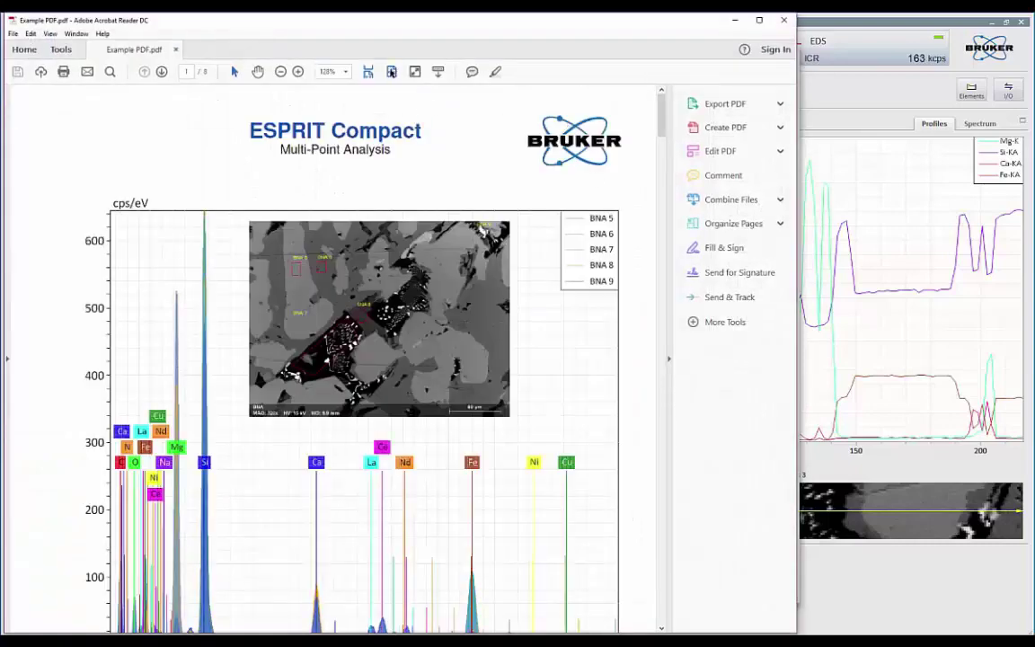
# Fit whole pages in Acrobat Reader and page through Example PDF to page 8.
pyautogui.click(391, 71)
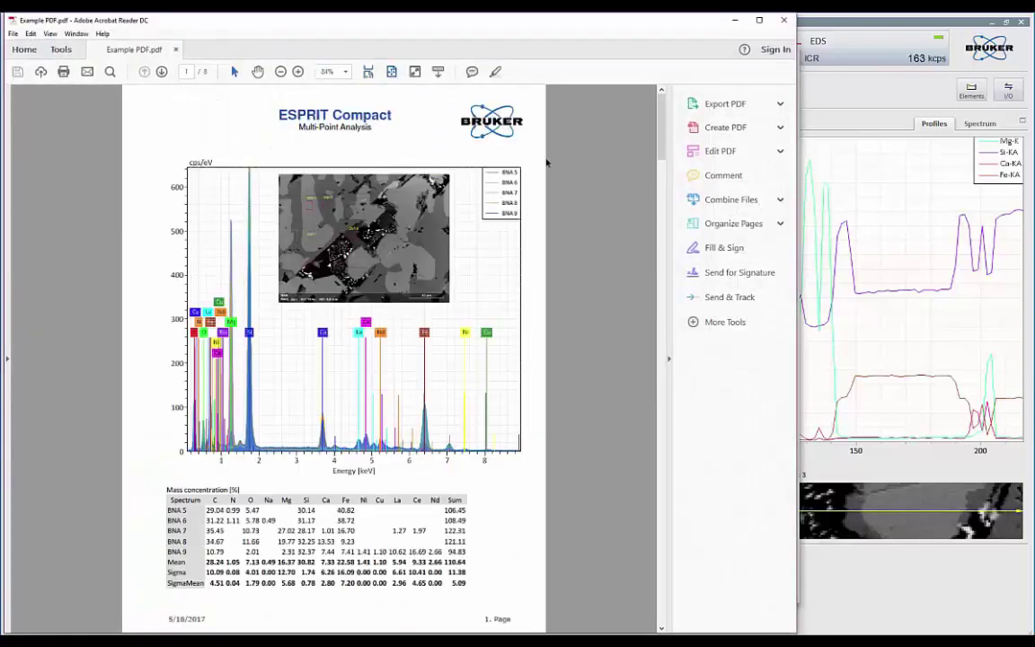
pyautogui.scroll(-10, 550, 163)
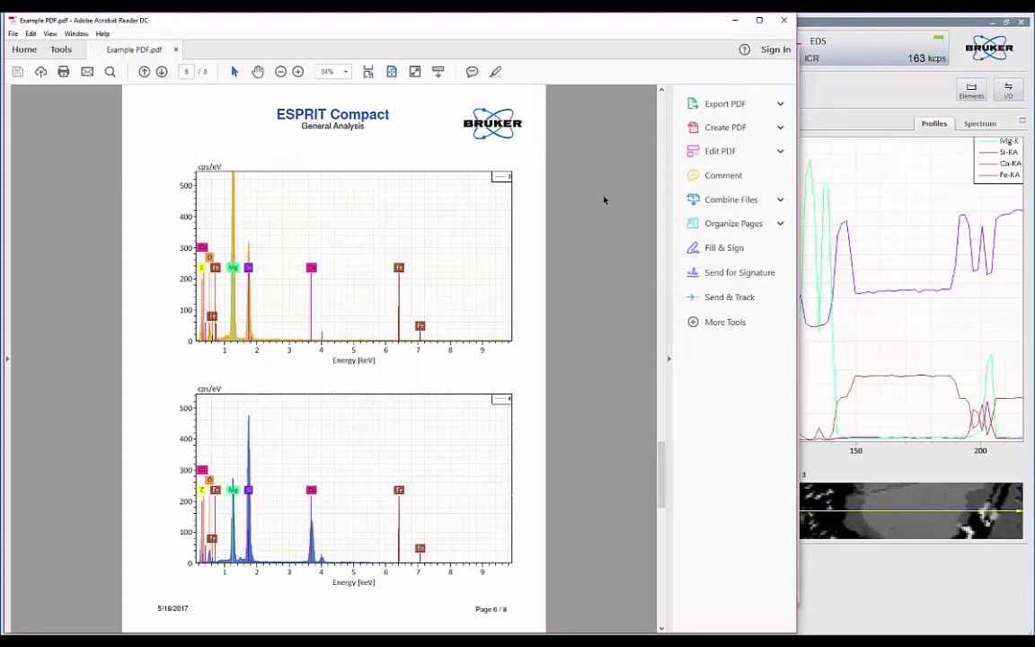
pyautogui.scroll(-4, 605, 199)
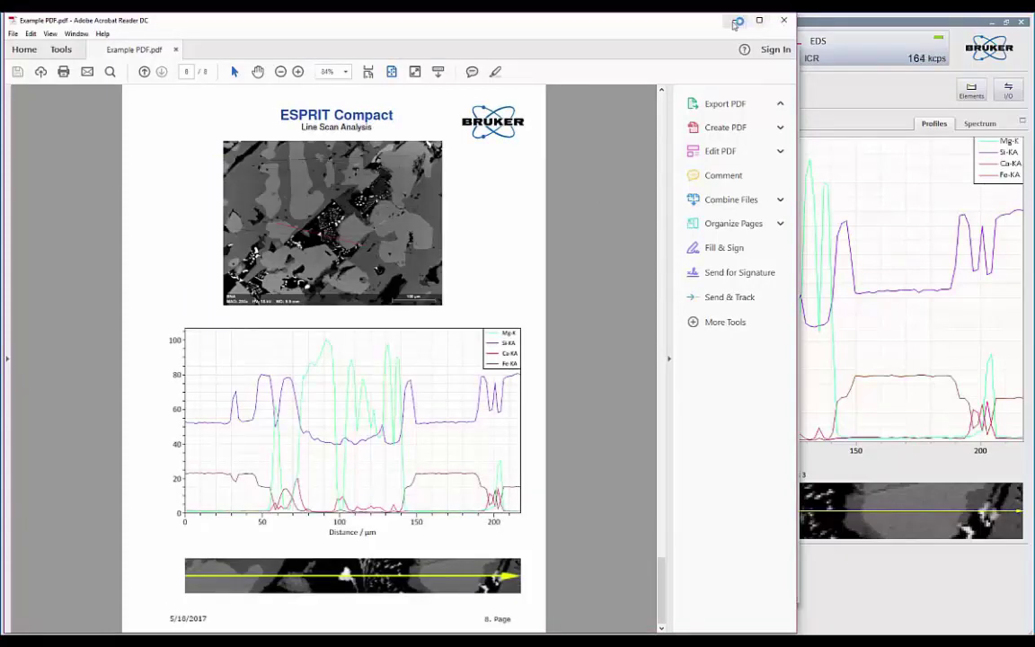
# Minimize Acrobat Reader and close the ESPRIT report preview with Escape.
pyautogui.click(736, 20)
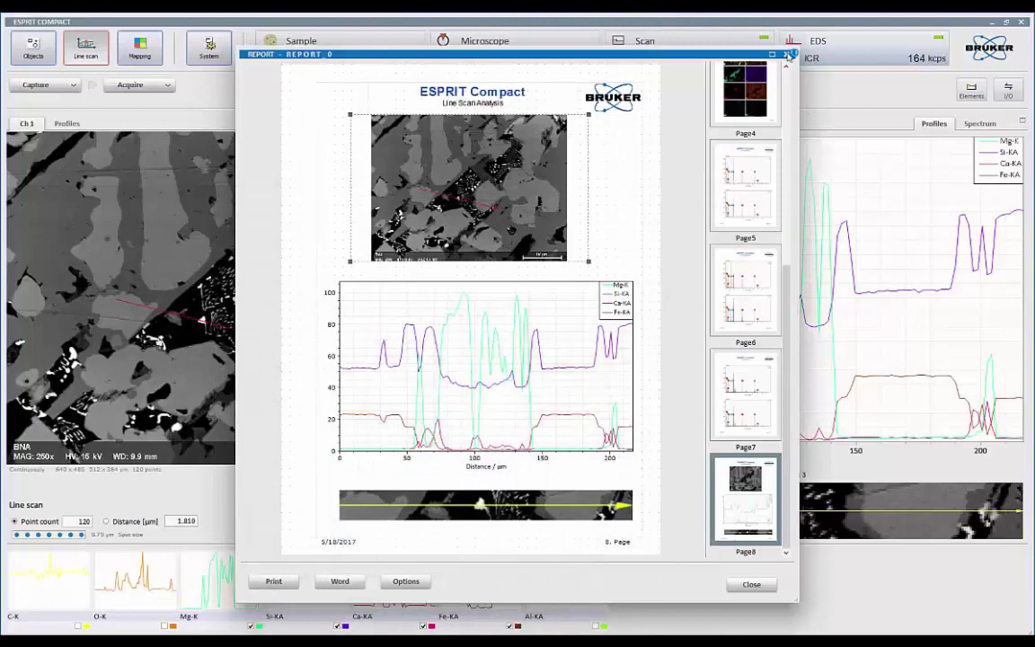
pyautogui.press('Escape')
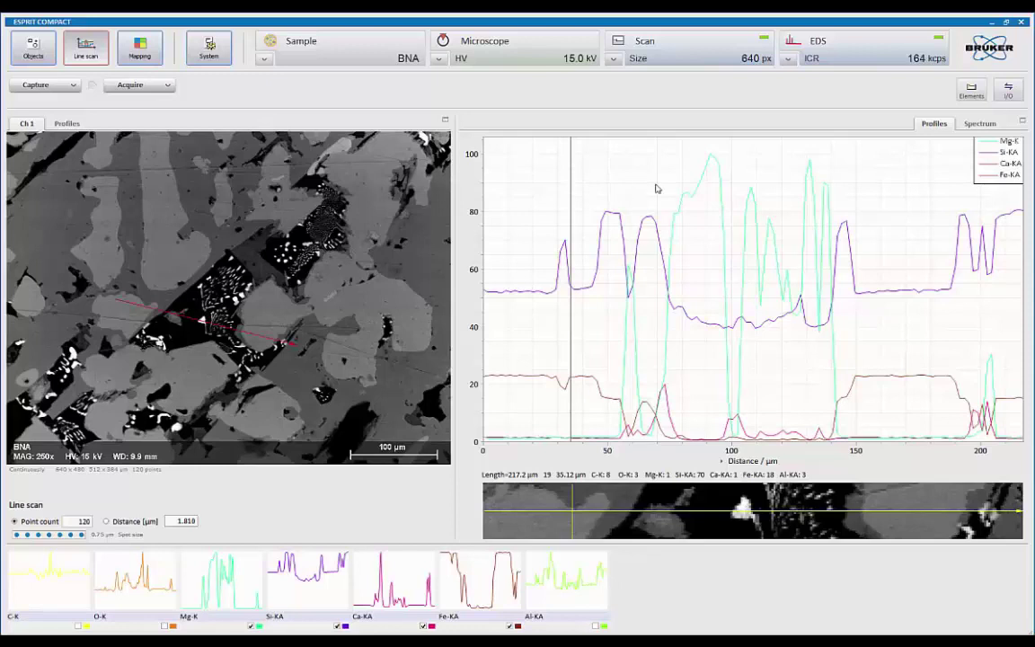
# Go through Mapping's coloured element map to the Objects workspace showing the BNA 13 spectrum.
pyautogui.click(135, 54)
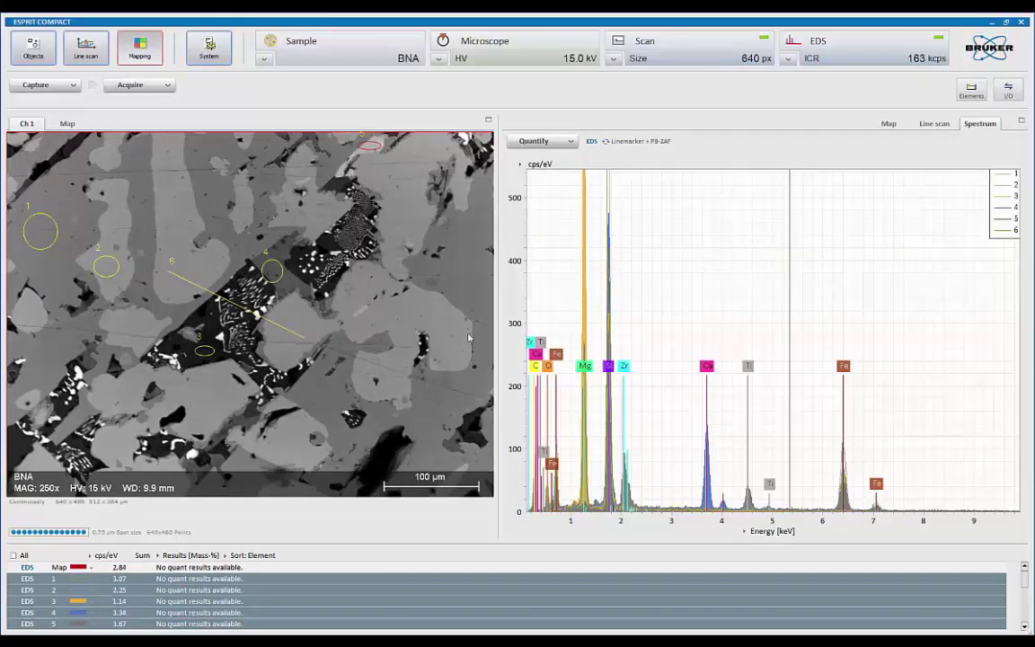
pyautogui.click(888, 124)
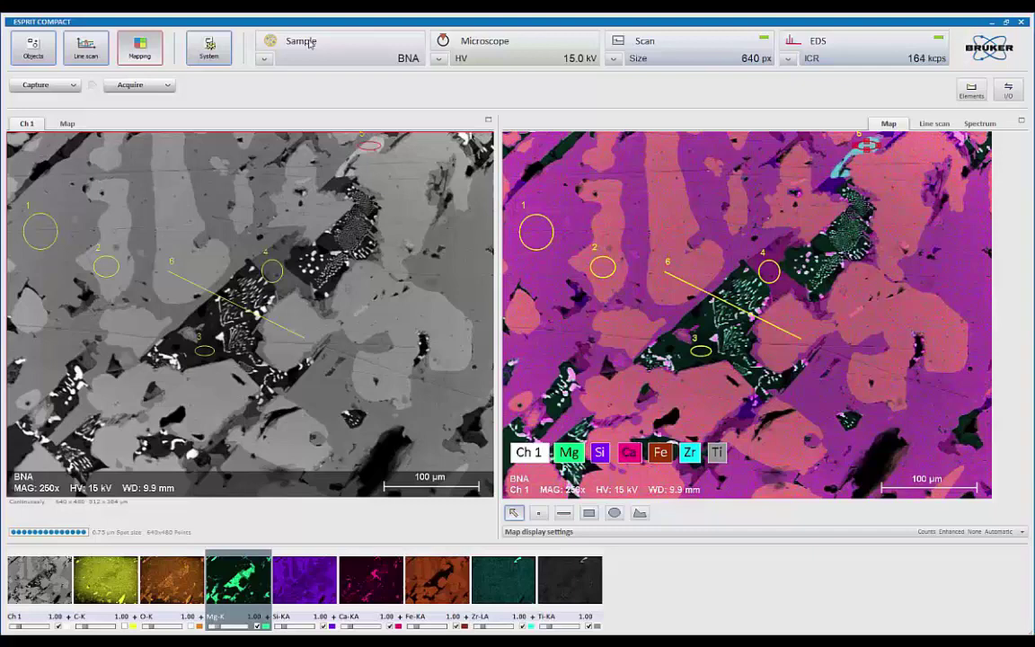
pyautogui.click(50, 51)
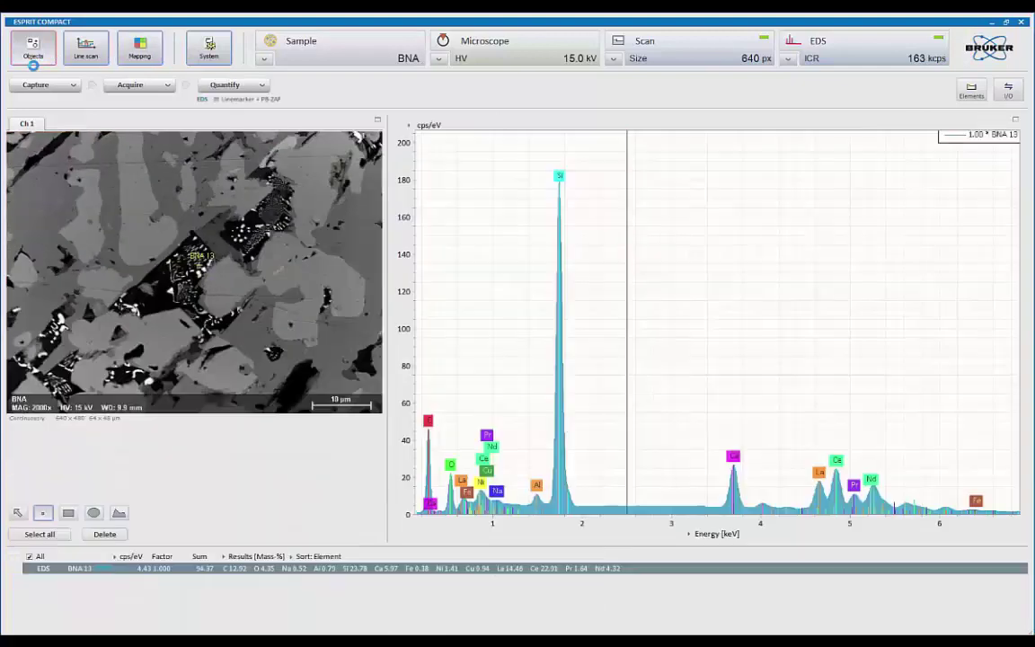